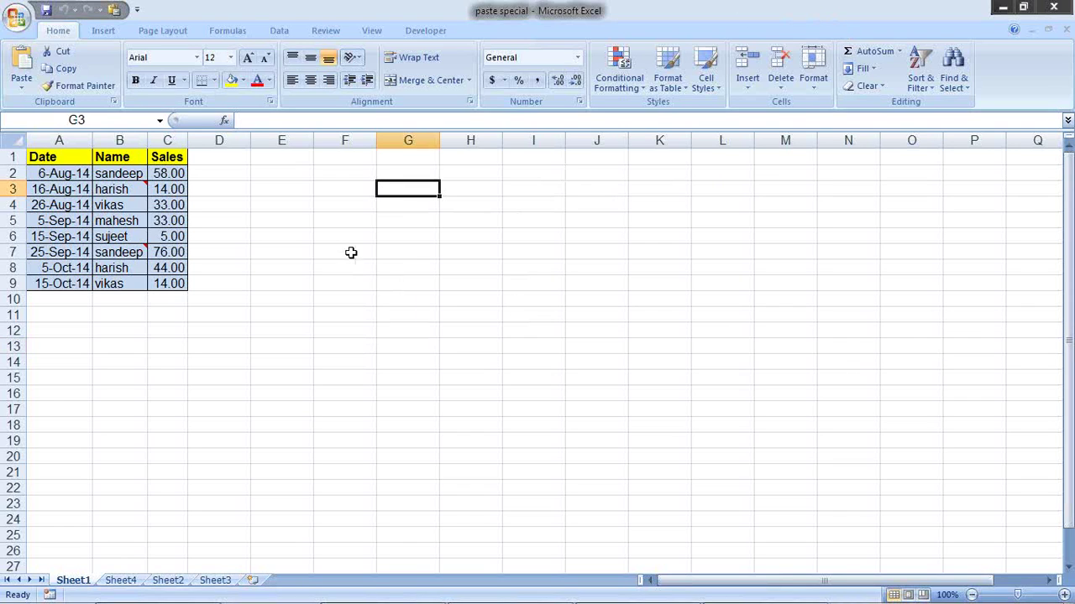
# Step: Try out selections of the blank area E1:G9 beside the table
pyautogui.click(324, 222)
pyautogui.click(297, 160)
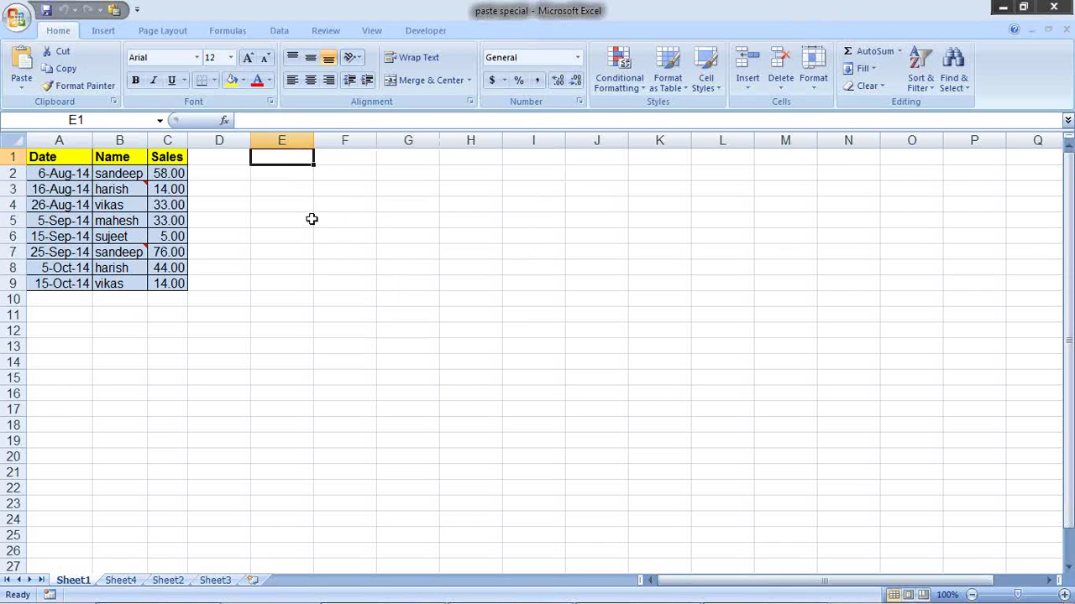
pyautogui.moveTo(300, 281); pyautogui.dragTo(300, 161)
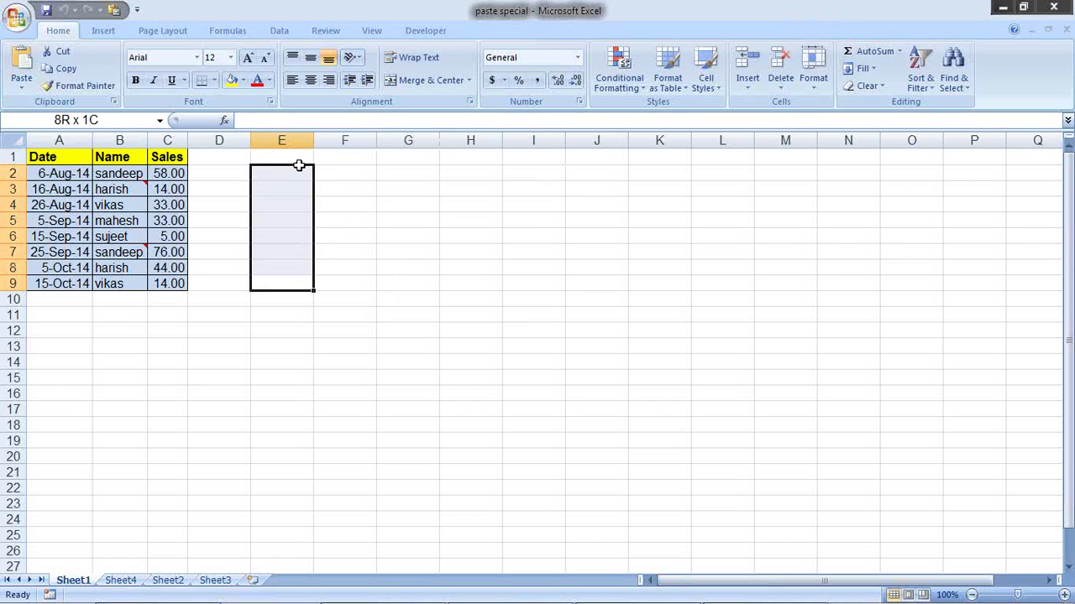
pyautogui.click(436, 215)
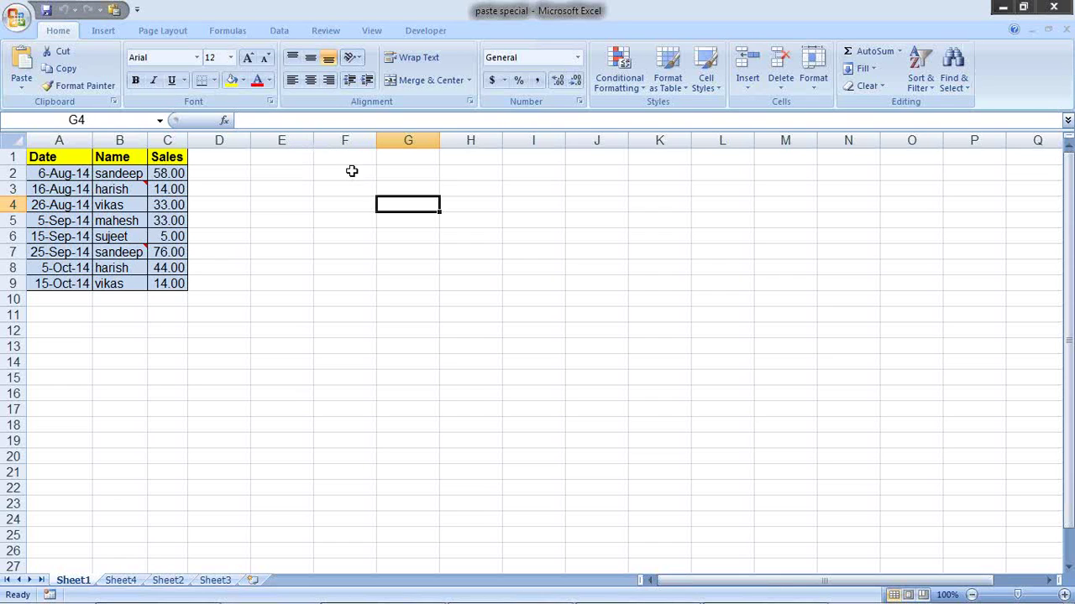
pyautogui.moveTo(302, 157); pyautogui.dragTo(430, 280)
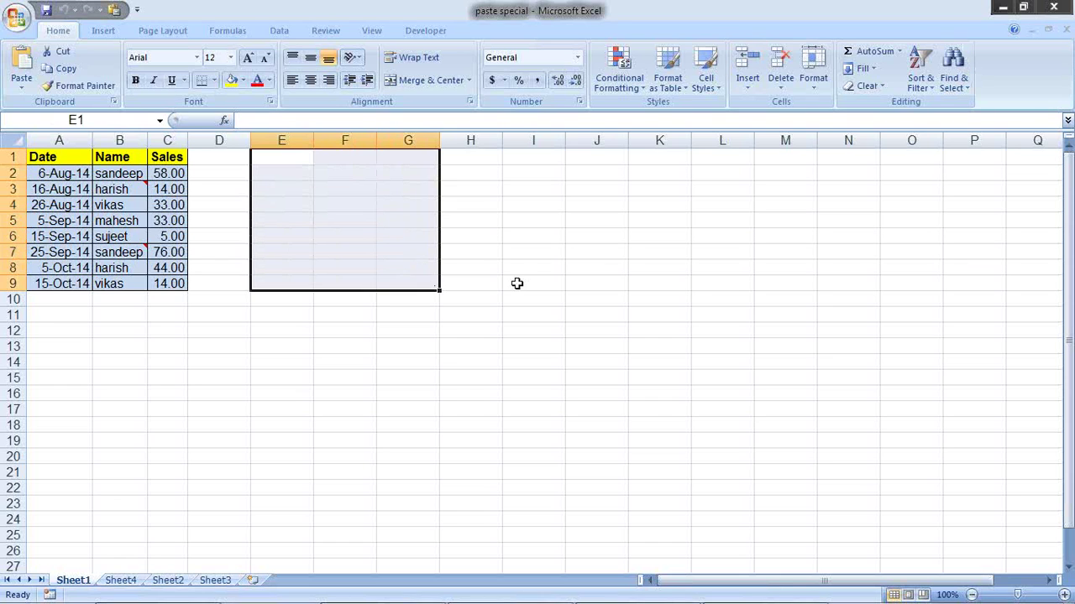
pyautogui.click(605, 344)
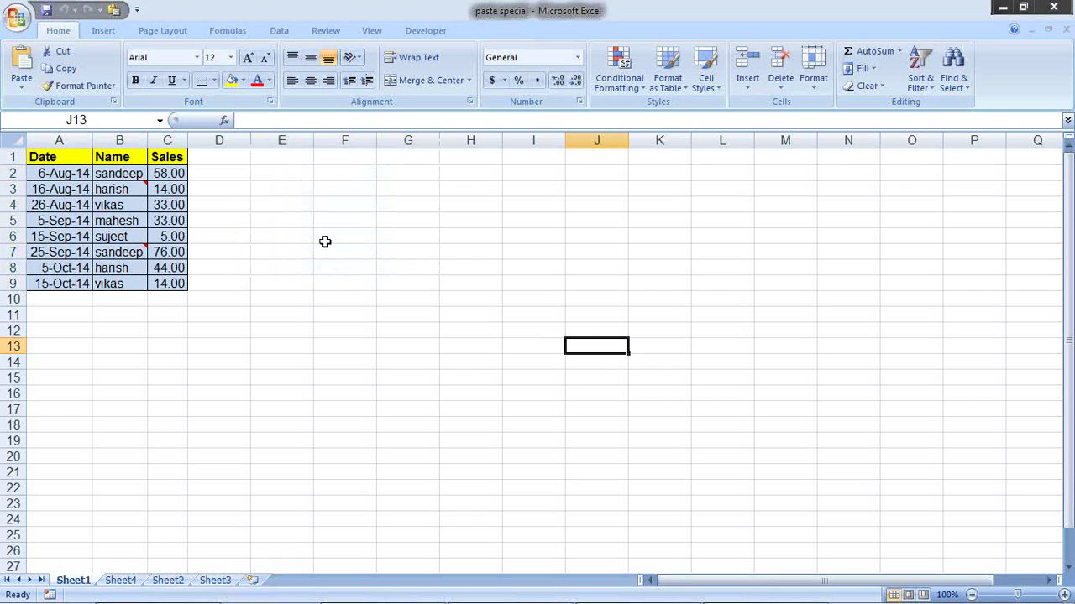
pyautogui.moveTo(288, 157); pyautogui.dragTo(357, 266)
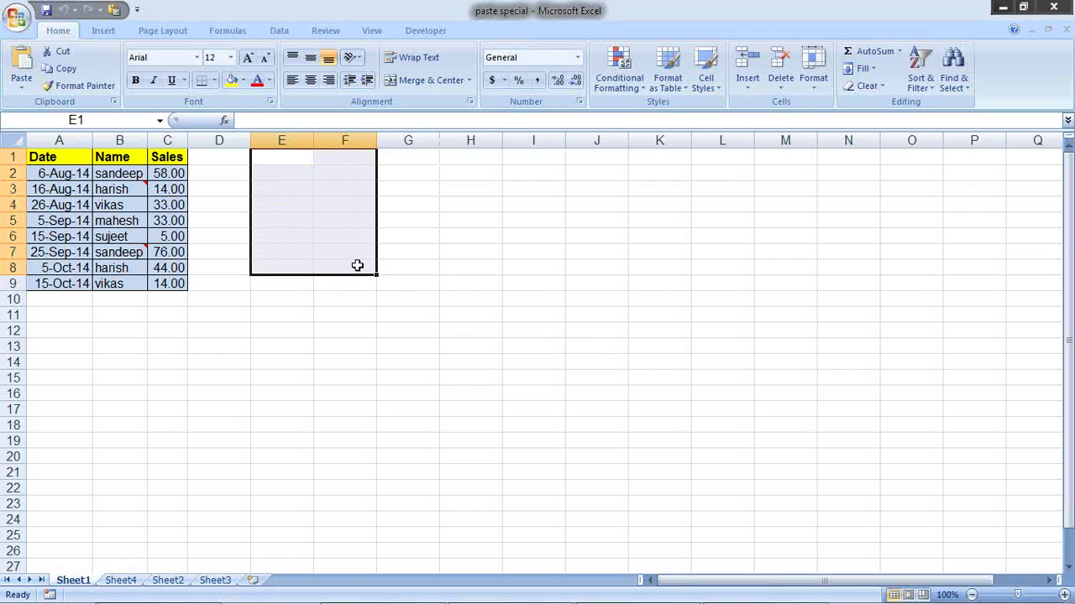
pyautogui.click(445, 313)
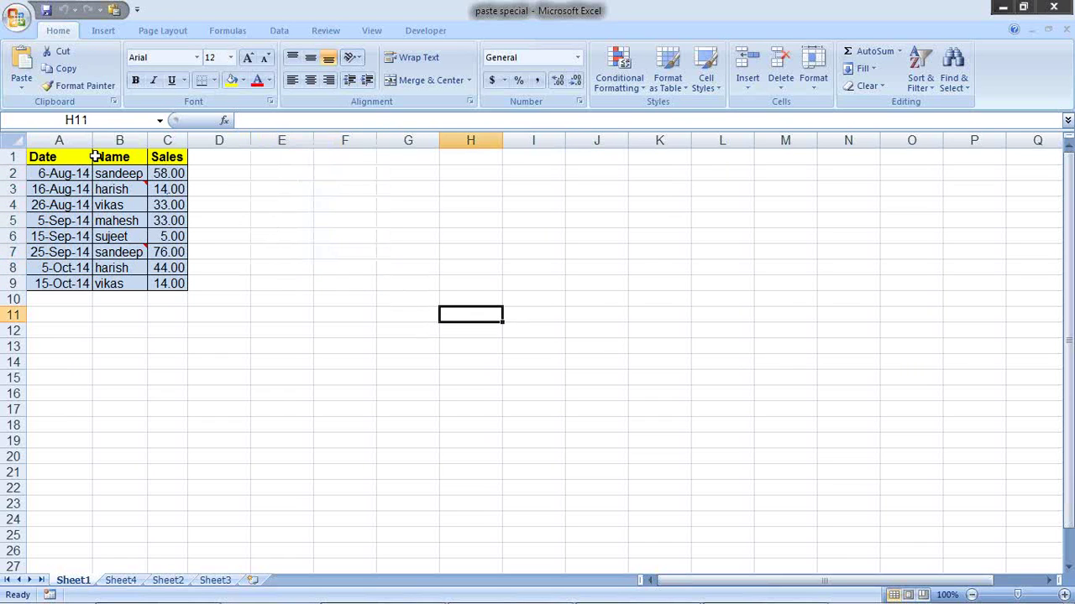
# Step: Copy the A1:C9 table and preview Paste Special at F1 without pasting
pyautogui.moveTo(81, 153); pyautogui.dragTo(159, 283)
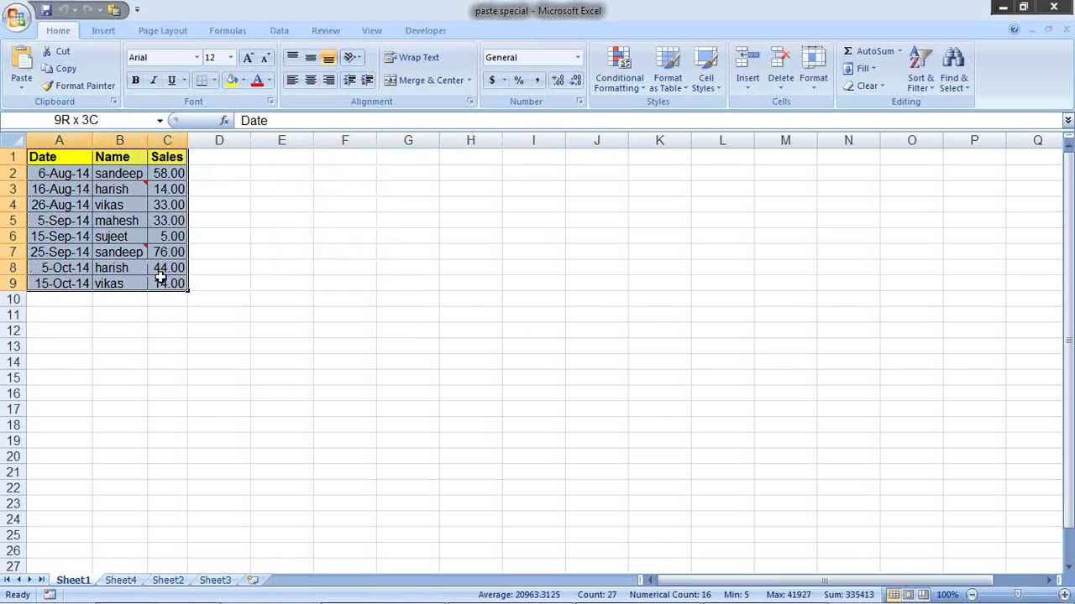
pyautogui.hotkey('ctrl', 'c')
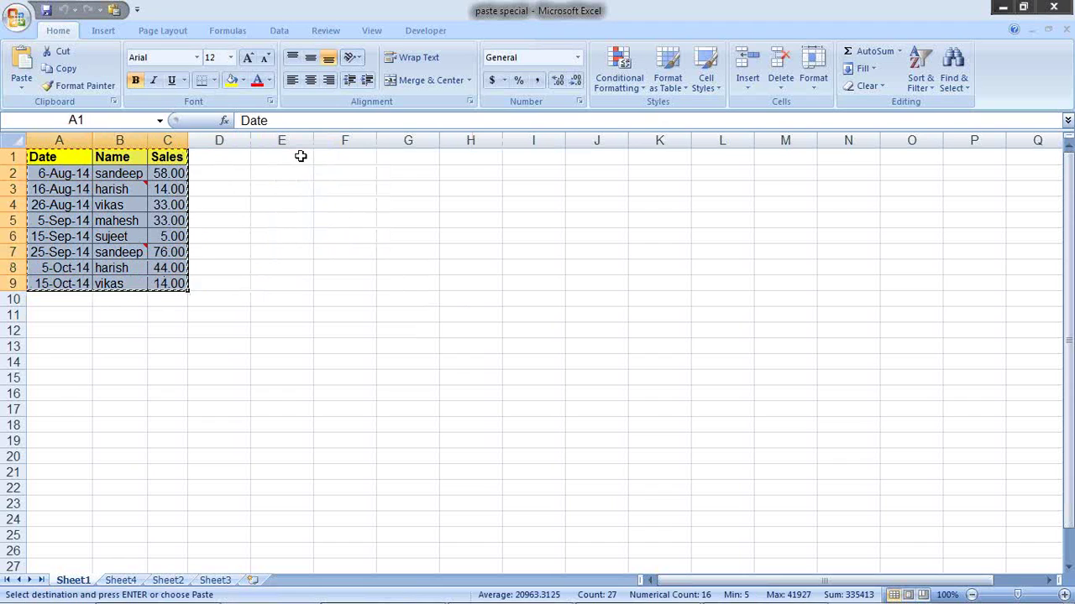
pyautogui.click(301, 156)
pyautogui.rightClick(340, 166)
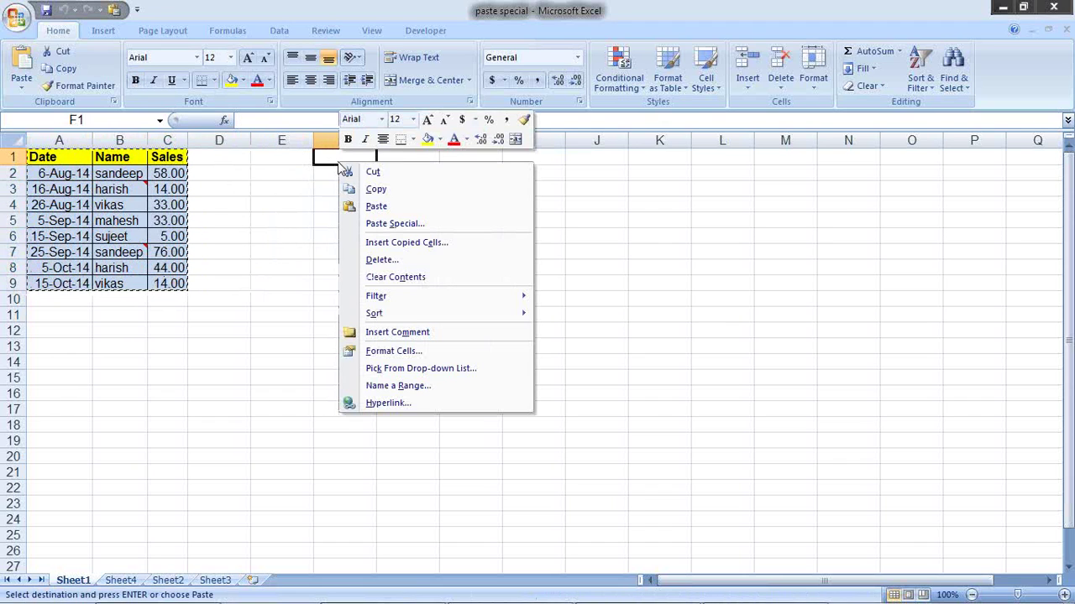
pyautogui.click(377, 226)
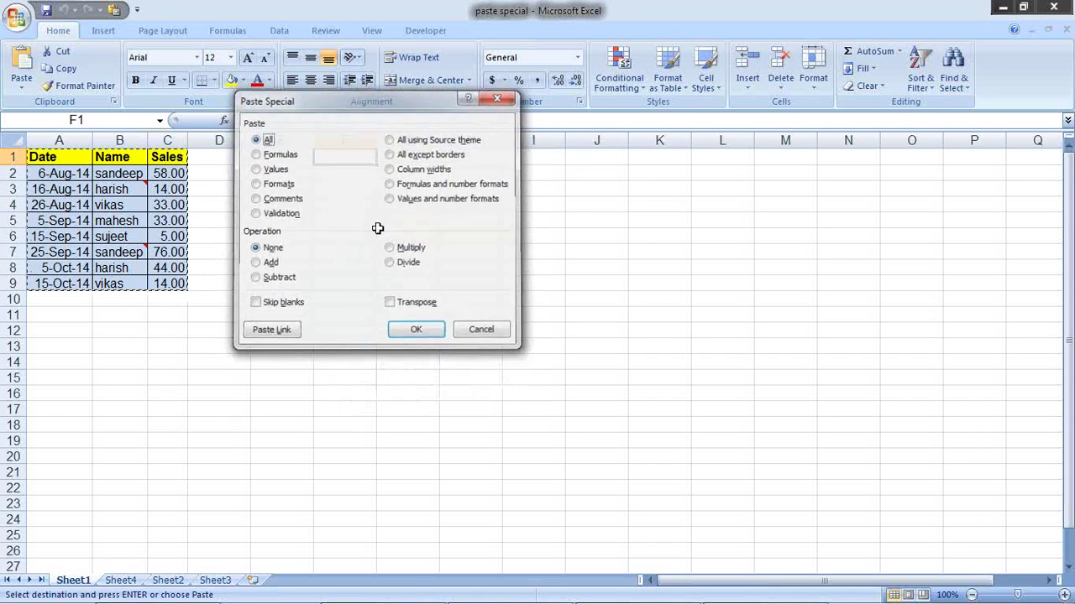
pyautogui.press('Escape')
pyautogui.press('Escape')
# Step: Inspect A3, A4, B3 and C3–C5, then re-enter C5's =RANDBETWEEN(10,90) to recalculate Sales
pyautogui.click(56, 186)
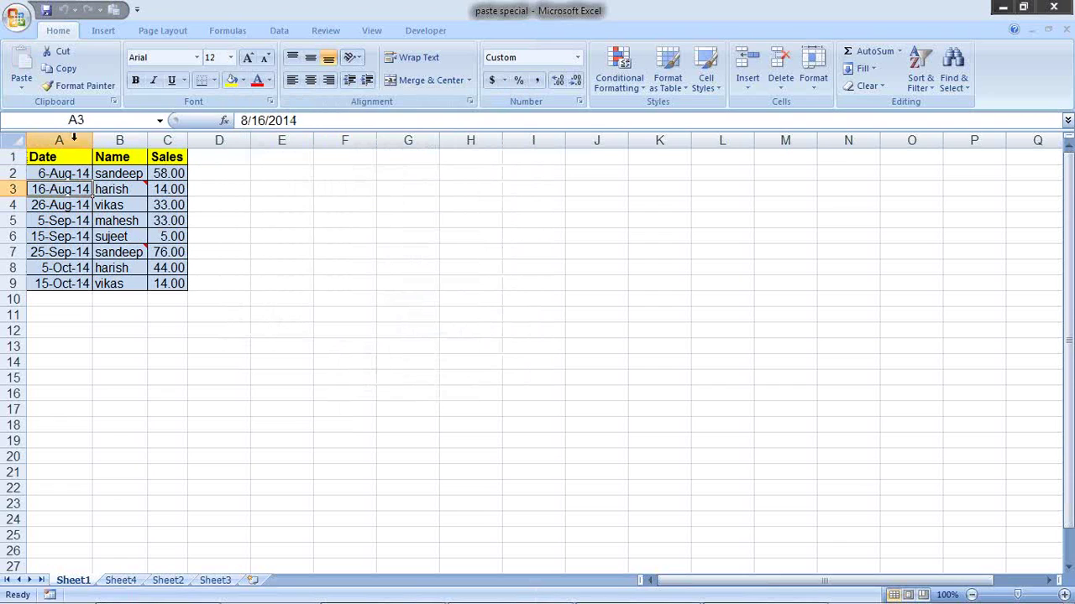
pyautogui.click(72, 206)
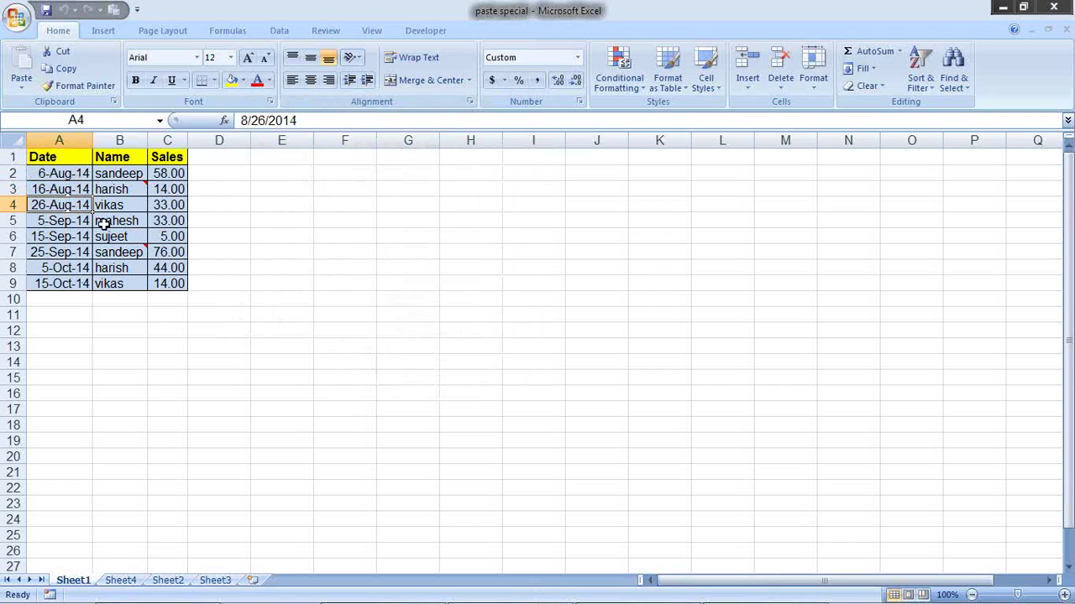
pyautogui.click(124, 188)
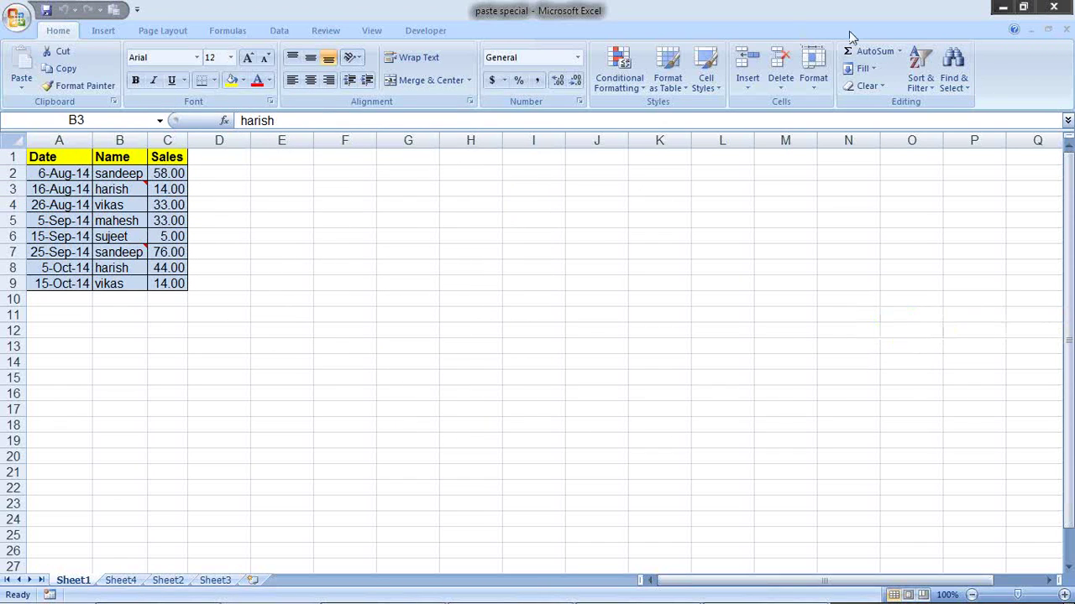
pyautogui.click(172, 188)
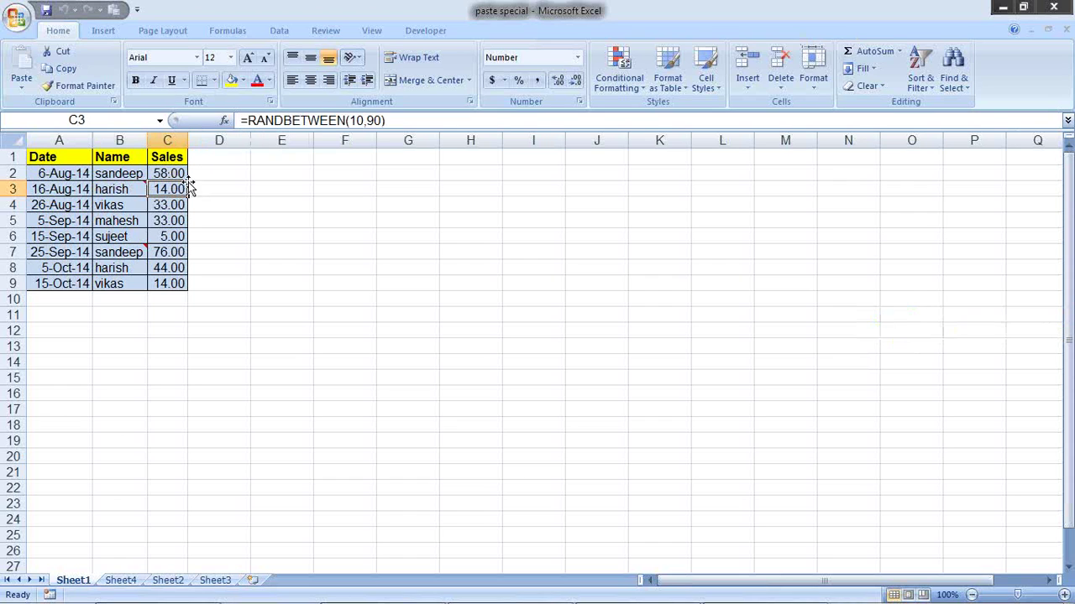
pyautogui.click(182, 205)
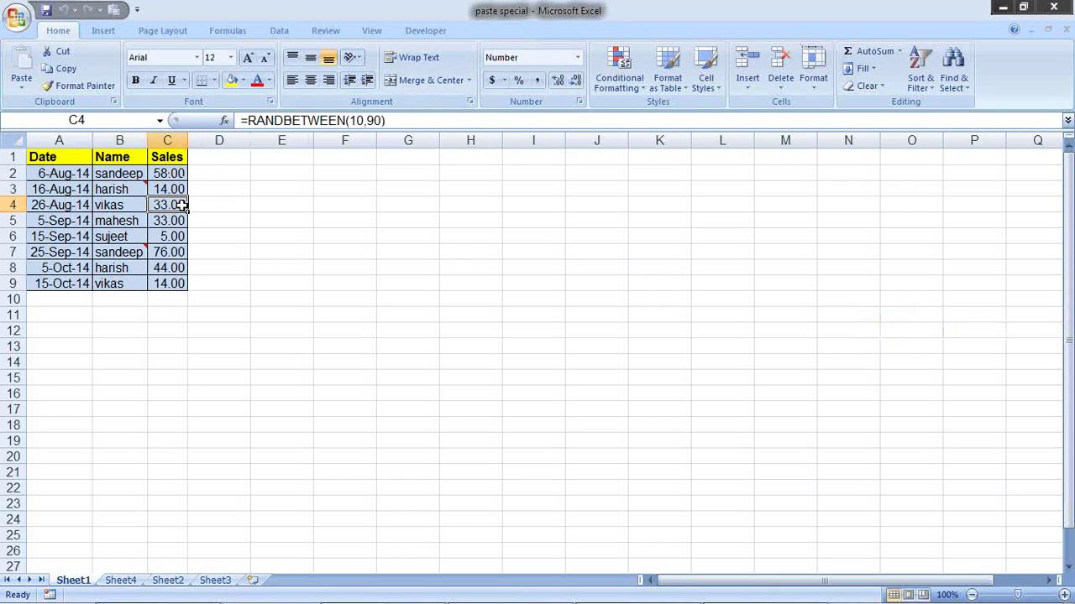
pyautogui.click(173, 220)
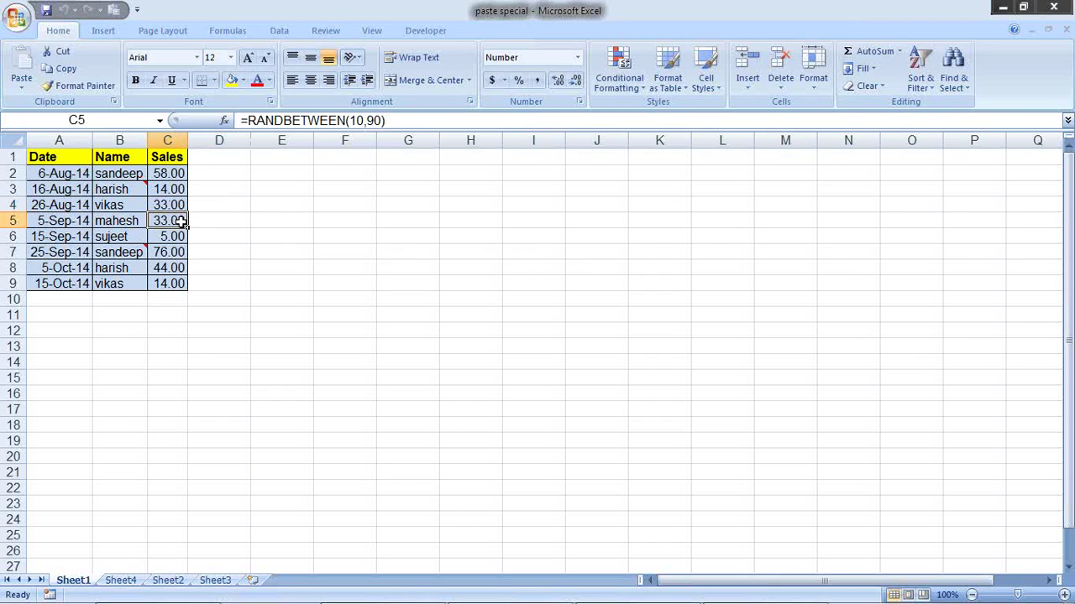
pyautogui.click(362, 121)
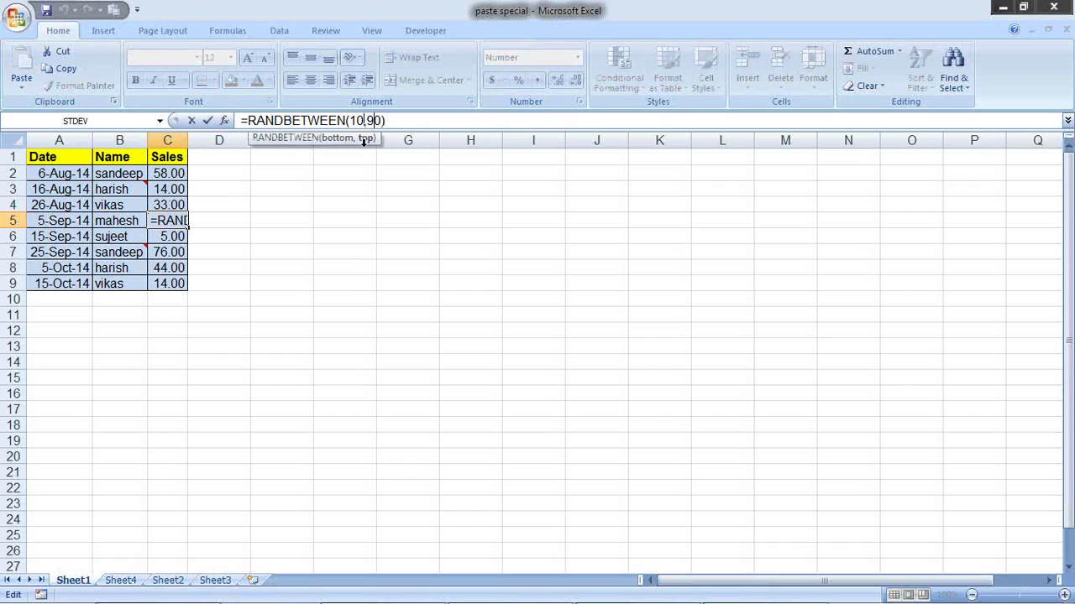
pyautogui.press('Return')
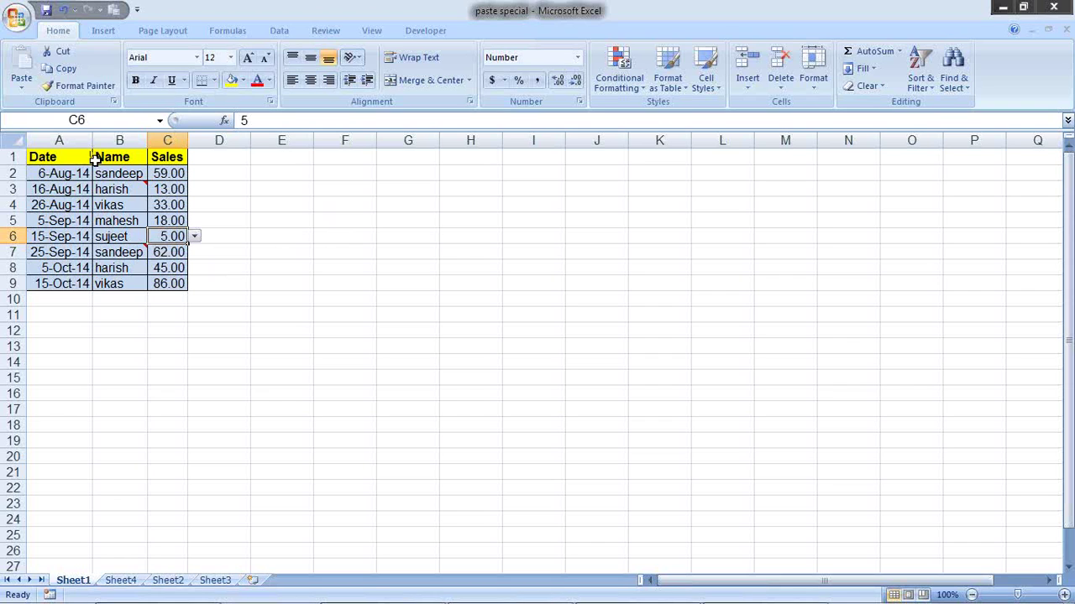
# Step: Select A1:C9 and view the C4 Sales formula without changing it
pyautogui.moveTo(88, 159); pyautogui.dragTo(164, 283)
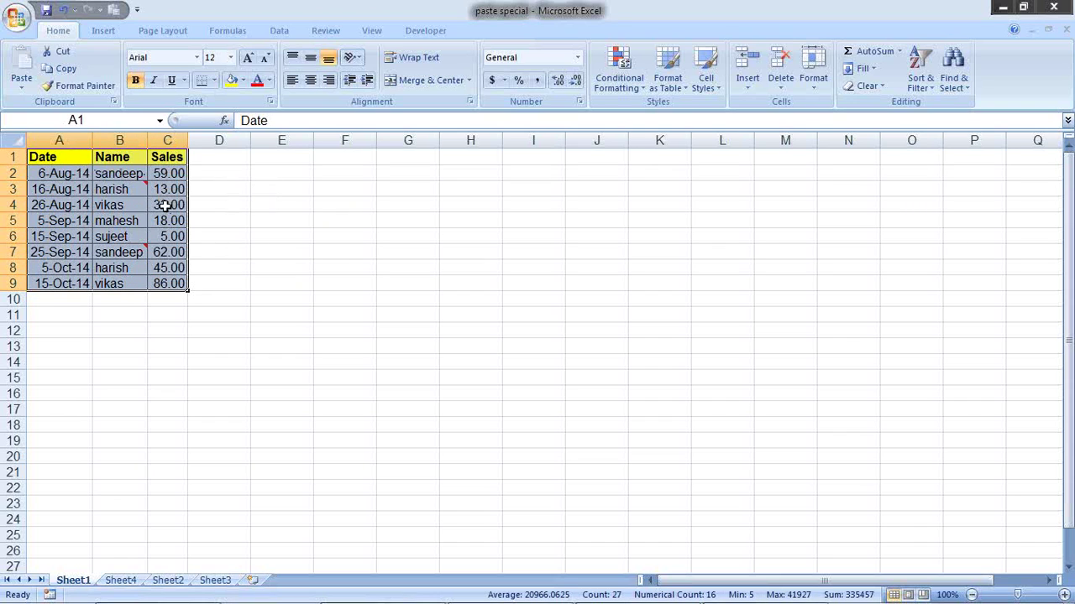
pyautogui.moveTo(470, 588)
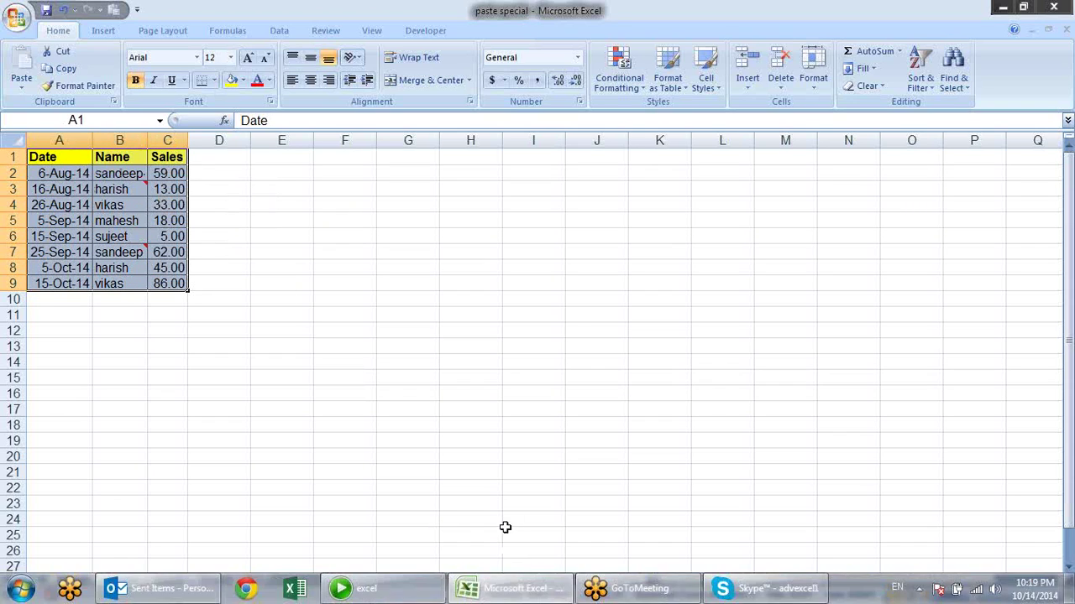
pyautogui.doubleClick(182, 207)
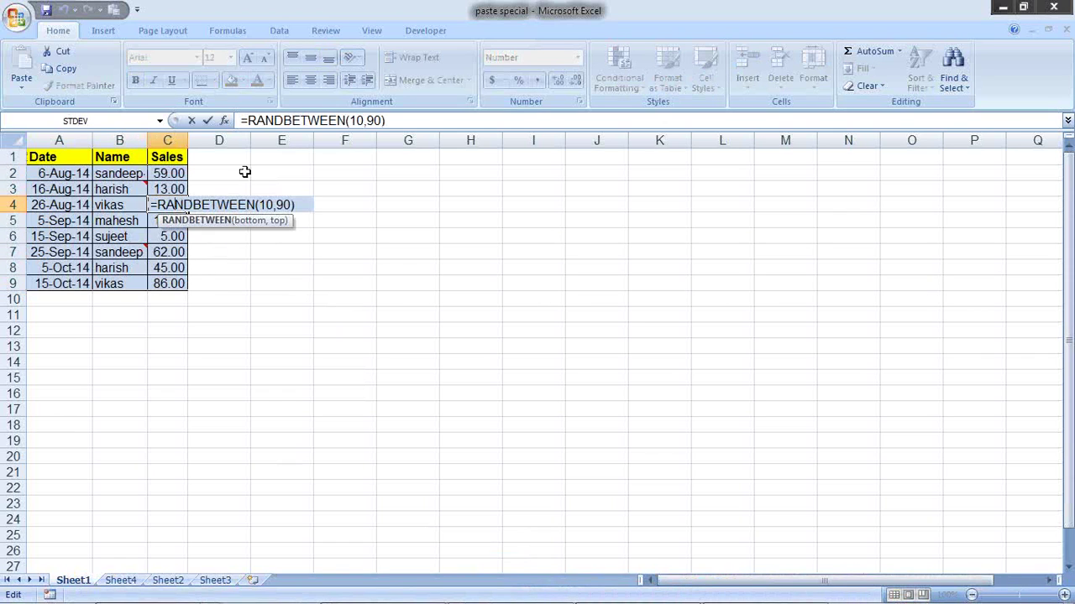
pyautogui.press('Escape')
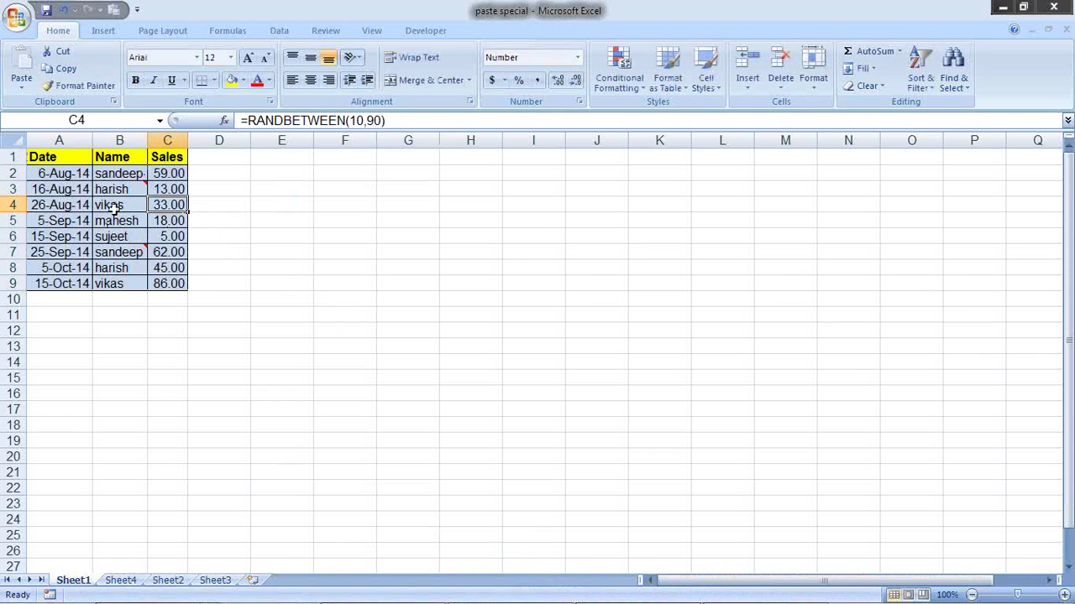
# Step: Copy A1:C9, trial-paste it at F1, then undo the paste
pyautogui.moveTo(60, 158); pyautogui.dragTo(156, 284)
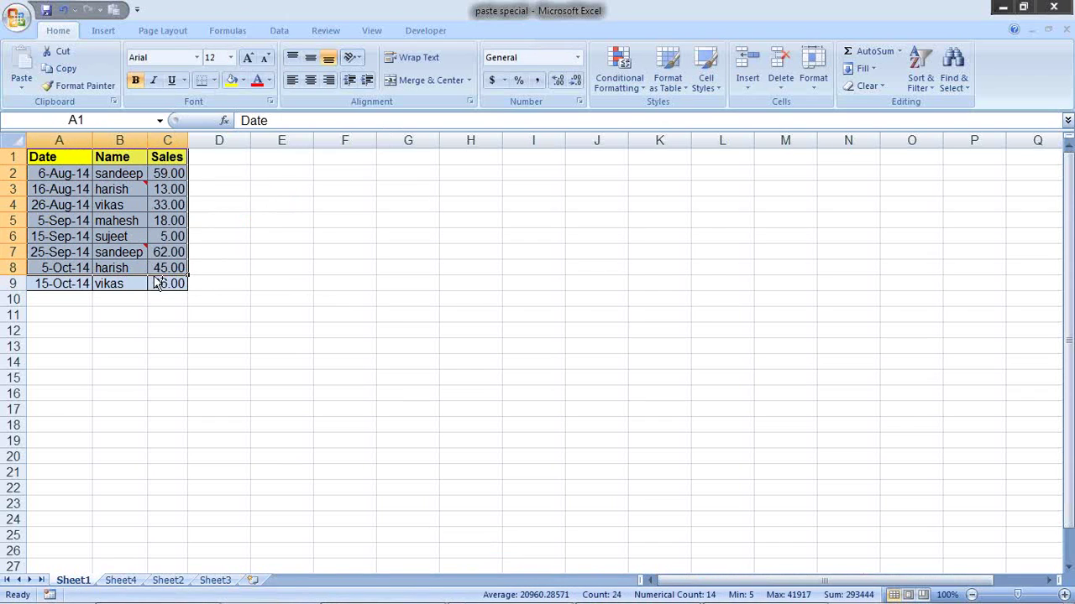
pyautogui.hotkey('ctrl', 'c')
pyautogui.press('Escape')
pyautogui.moveTo(81, 164); pyautogui.dragTo(167, 283)
pyautogui.hotkey('ctrl', 'c')
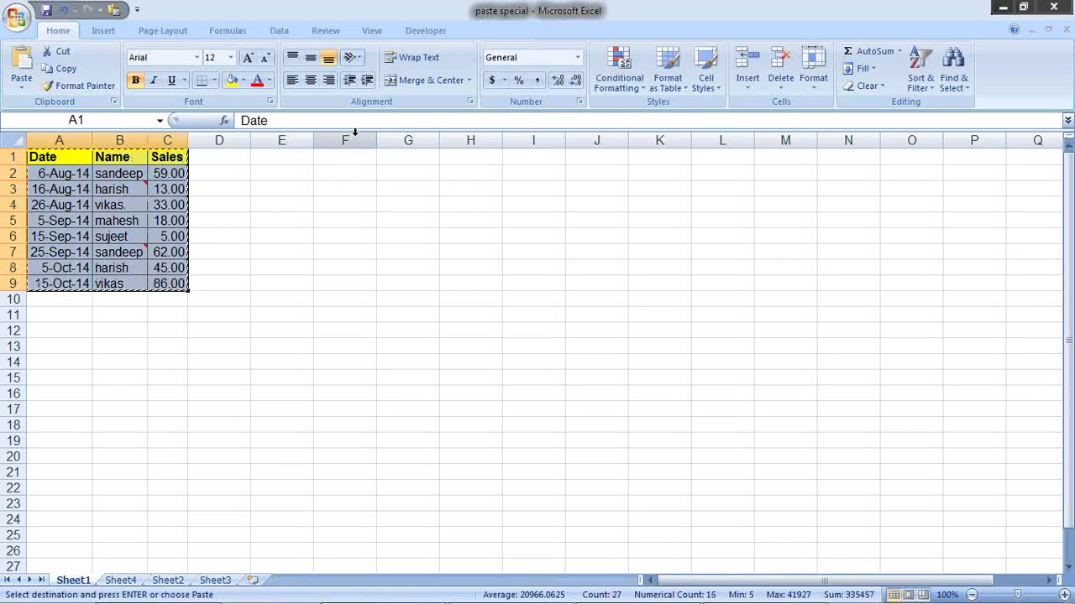
pyautogui.click(315, 155)
pyautogui.hotkey('ctrl', 'v')
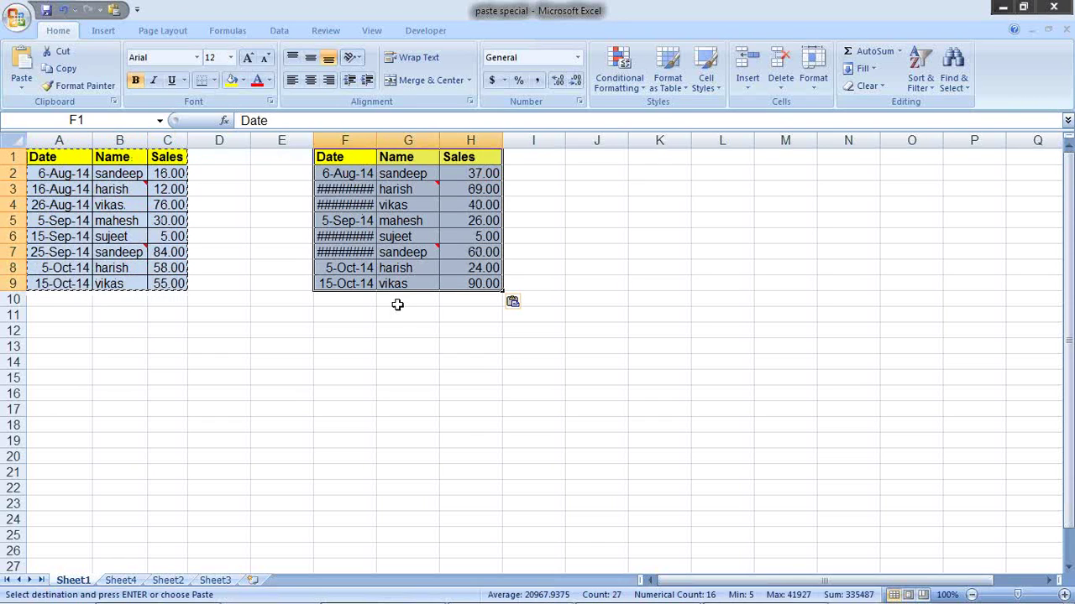
pyautogui.hotkey('ctrl', 'z')
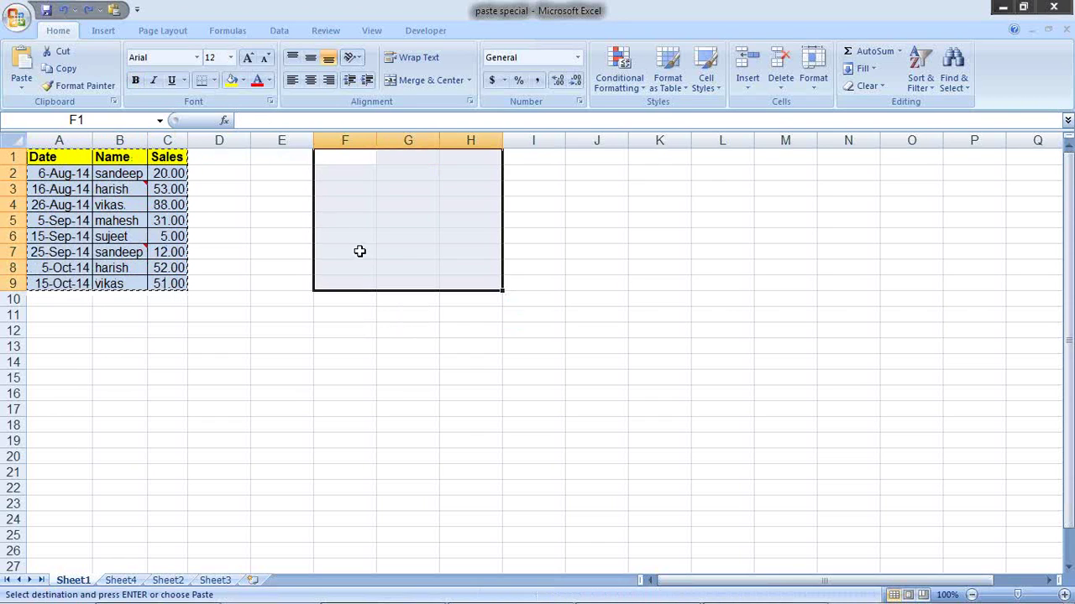
# Step: Paste Special the full table at F1 with everything included, then undo it
pyautogui.click(331, 158)
pyautogui.press('alt')
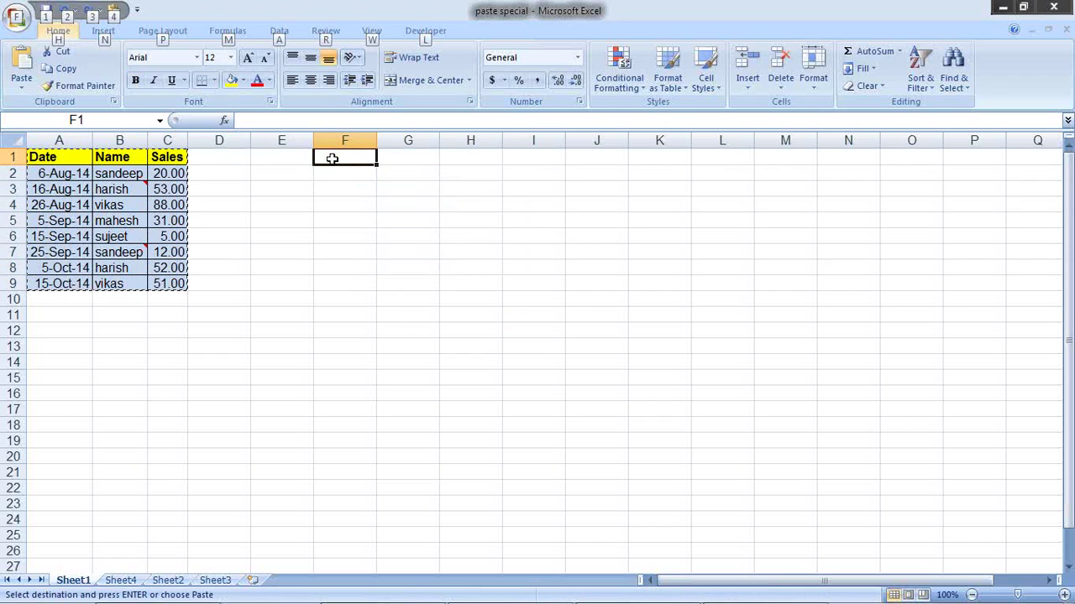
pyautogui.press('alt')
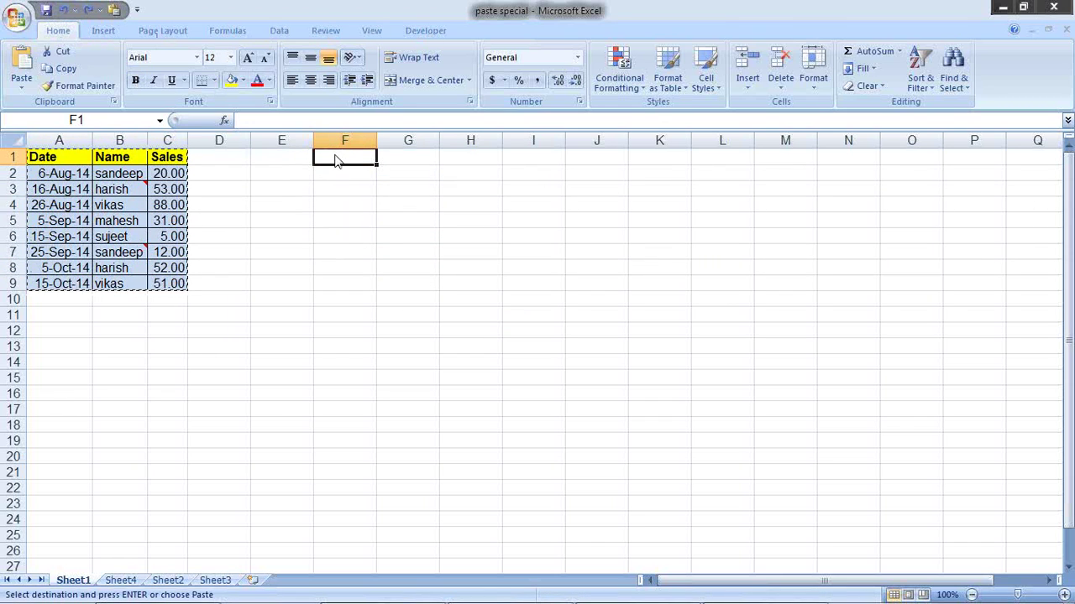
pyautogui.rightClick(336, 161)
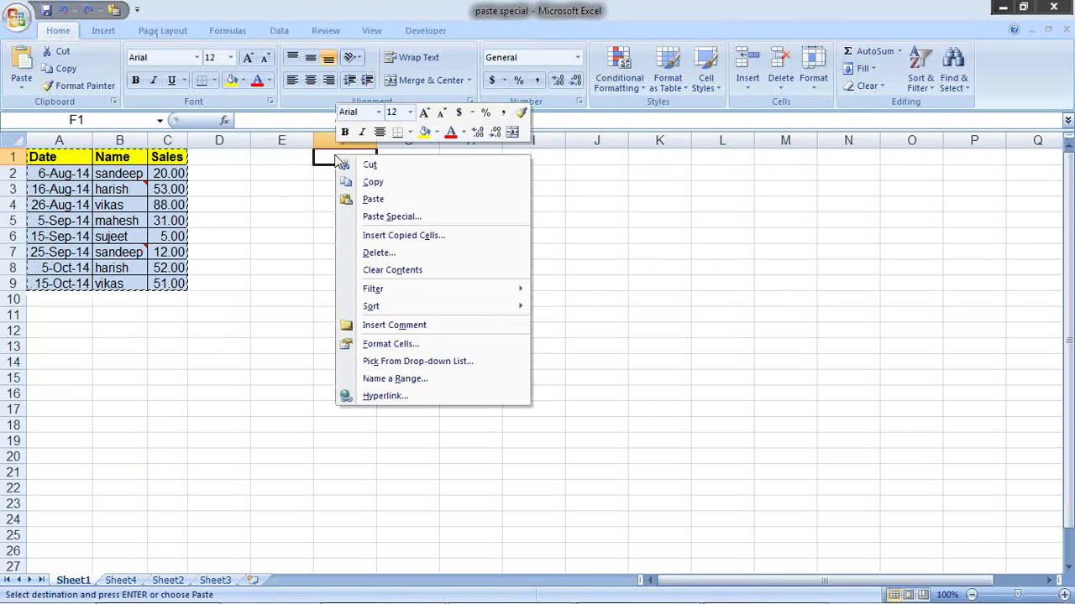
pyautogui.click(383, 218)
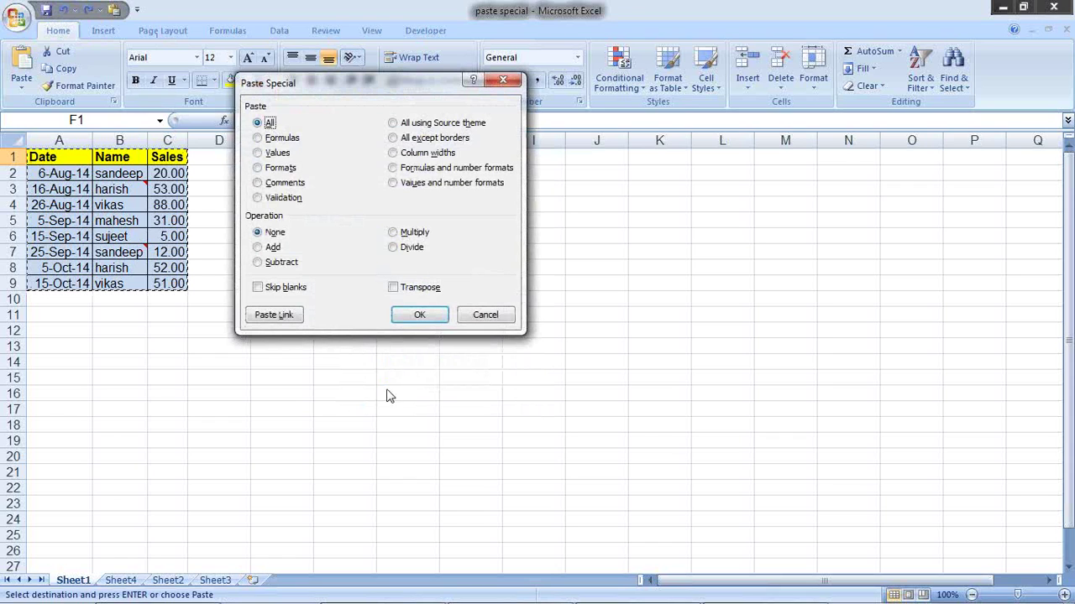
pyautogui.click(420, 315)
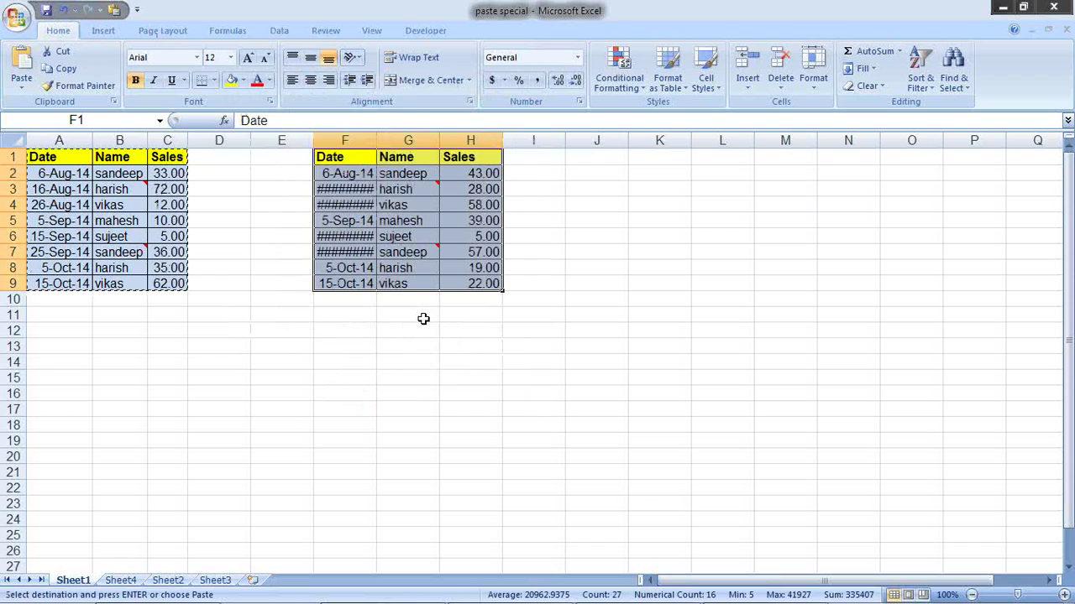
pyautogui.hotkey('ctrl', 'z')
# Step: Paste Special the table into F1 with Formulas only, dropping all formatting
pyautogui.click(368, 157)
pyautogui.hotkey('alt', 'e')
pyautogui.press('s')
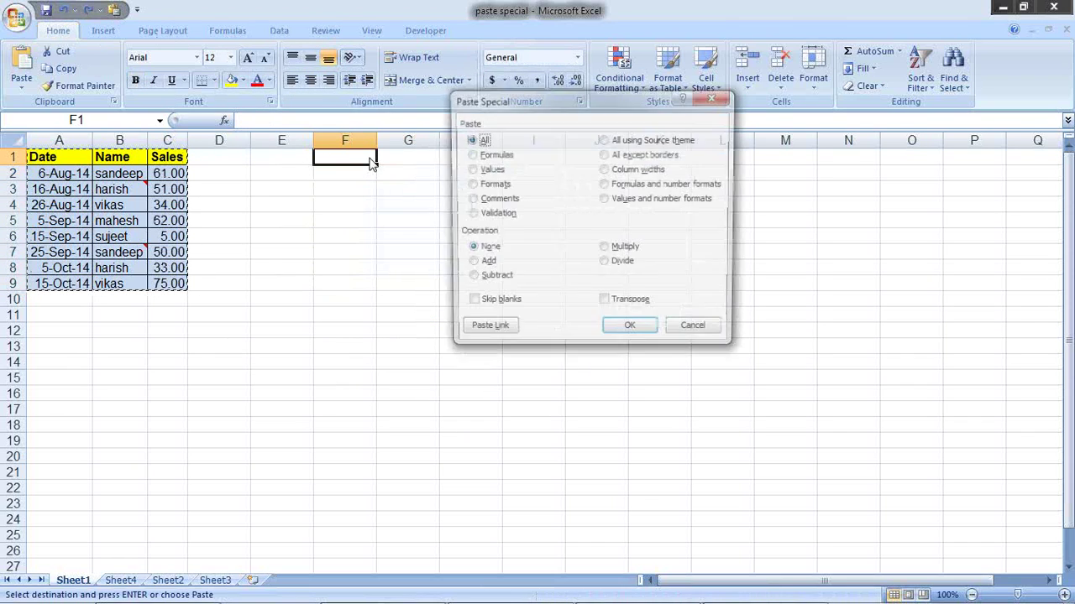
pyautogui.click(487, 155)
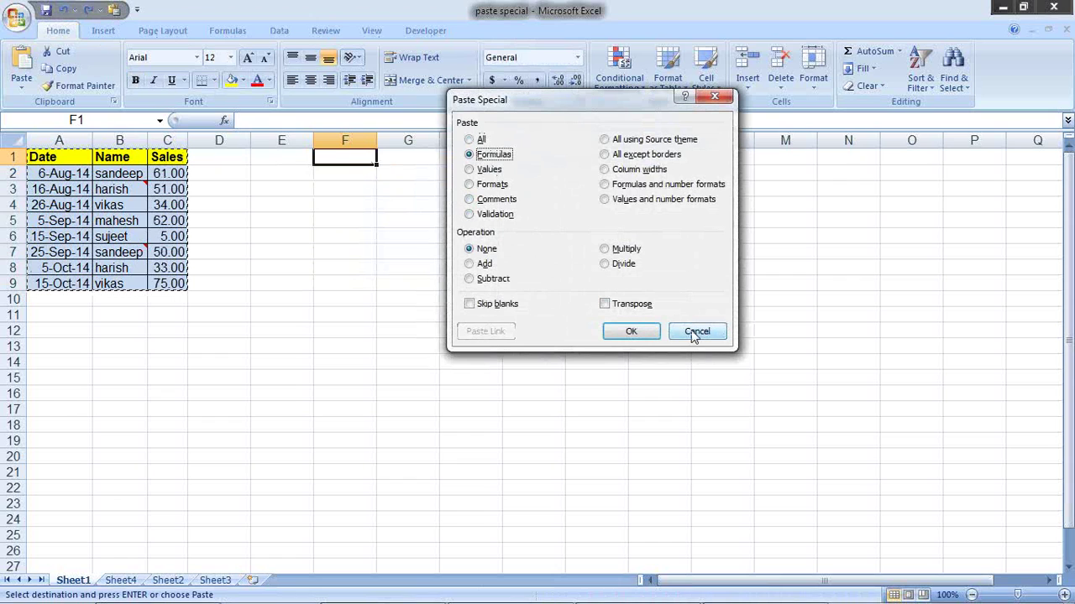
pyautogui.click(631, 332)
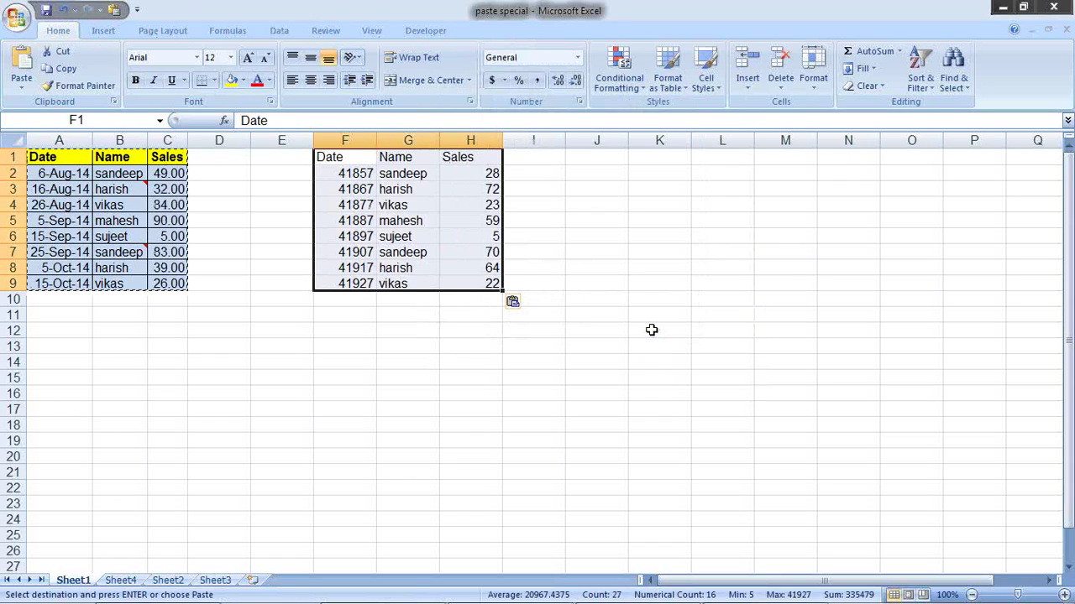
pyautogui.click(167, 188)
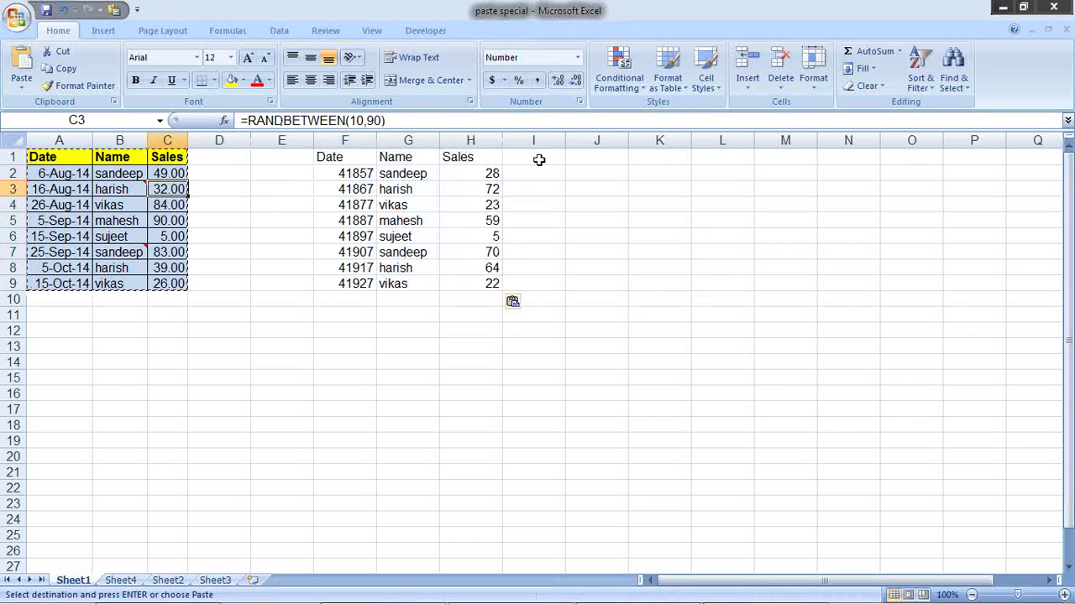
pyautogui.doubleClick(481, 188)
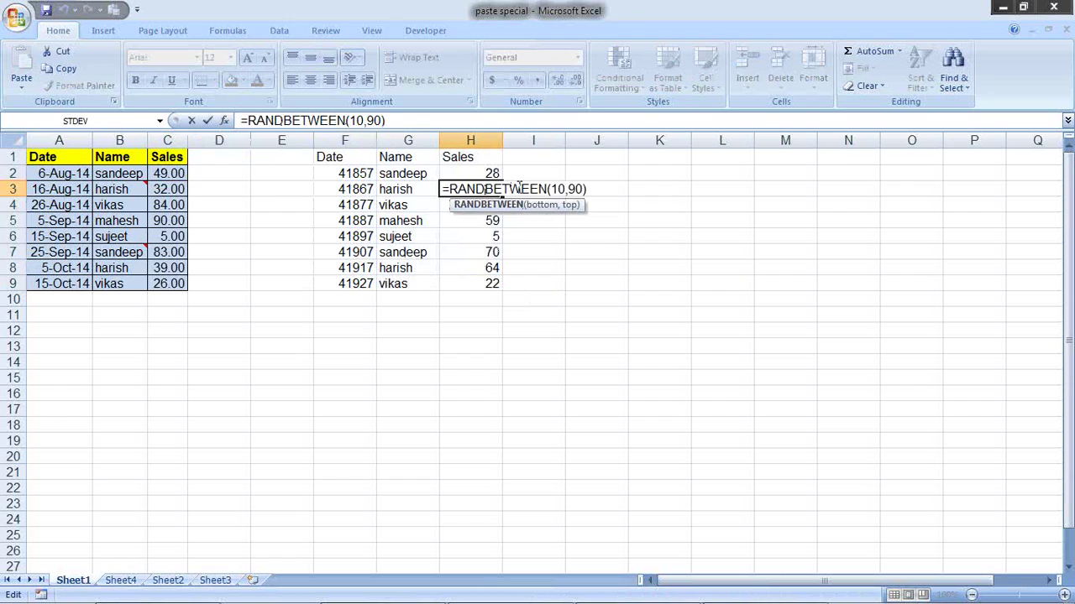
pyautogui.press('Escape')
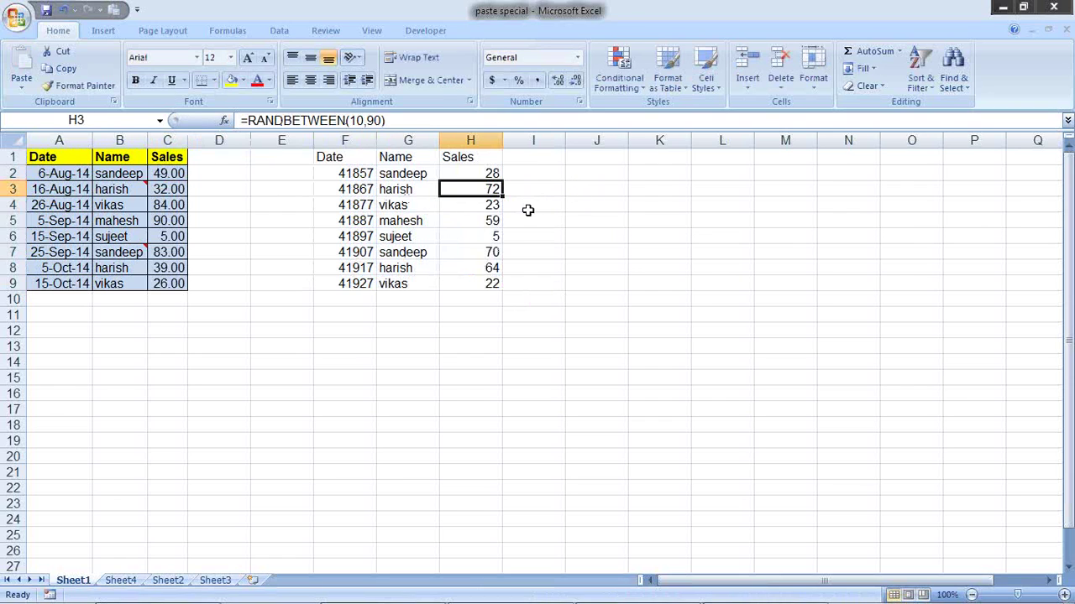
pyautogui.click(351, 155)
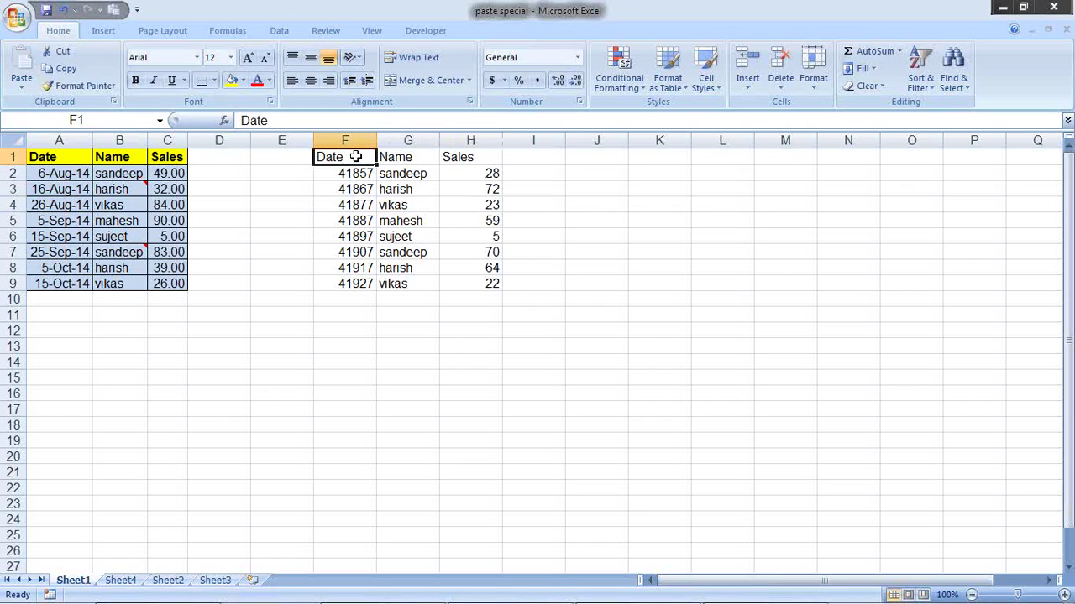
pyautogui.moveTo(353, 156); pyautogui.dragTo(475, 279)
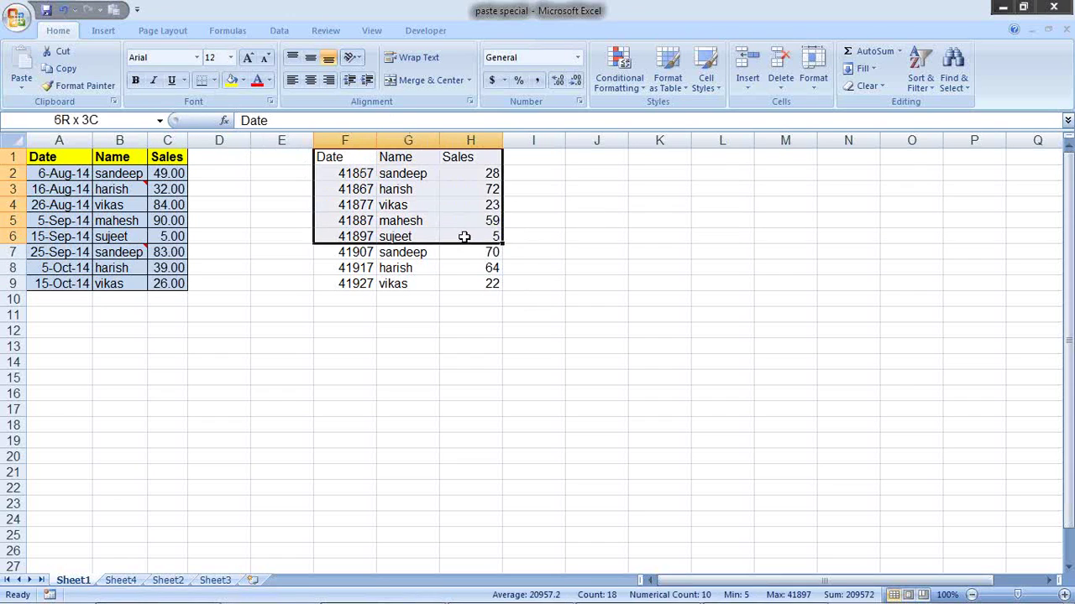
pyautogui.click(536, 311)
pyautogui.click(363, 185)
pyautogui.click(492, 189)
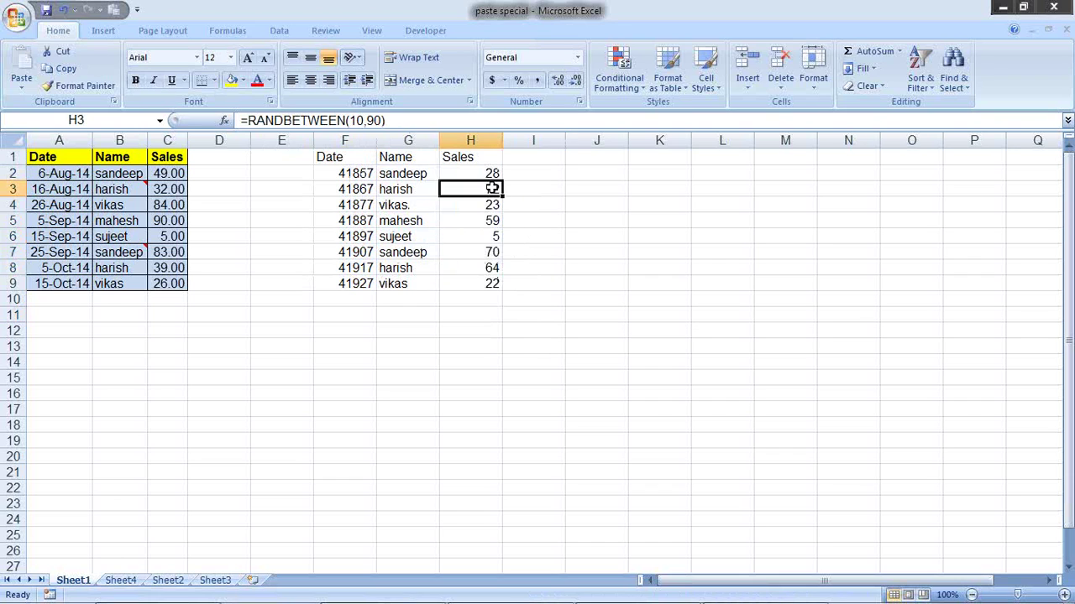
pyautogui.click(169, 185)
pyautogui.click(175, 219)
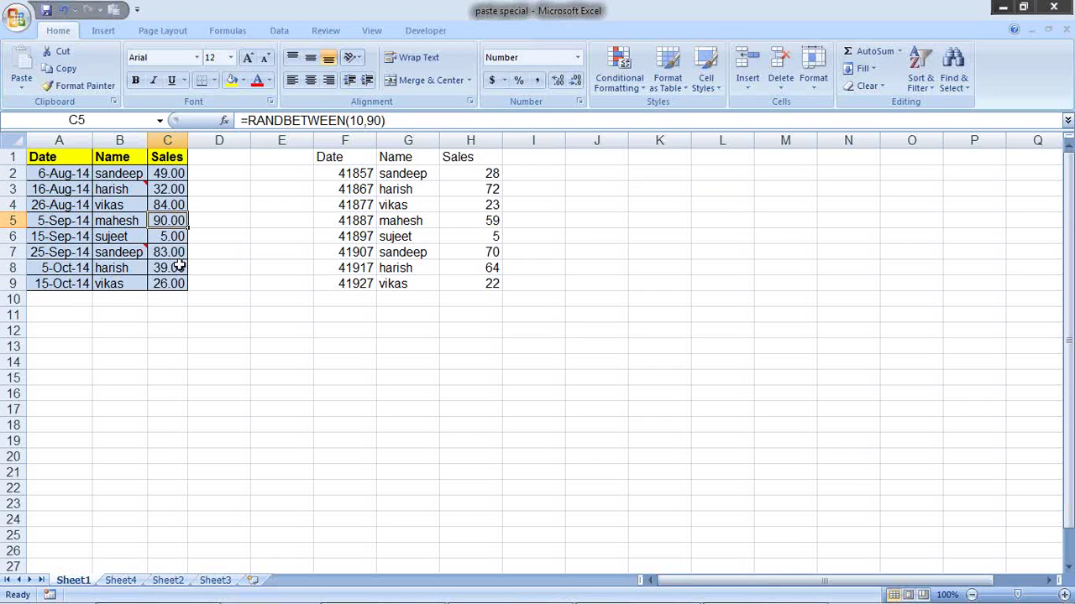
pyautogui.click(491, 205)
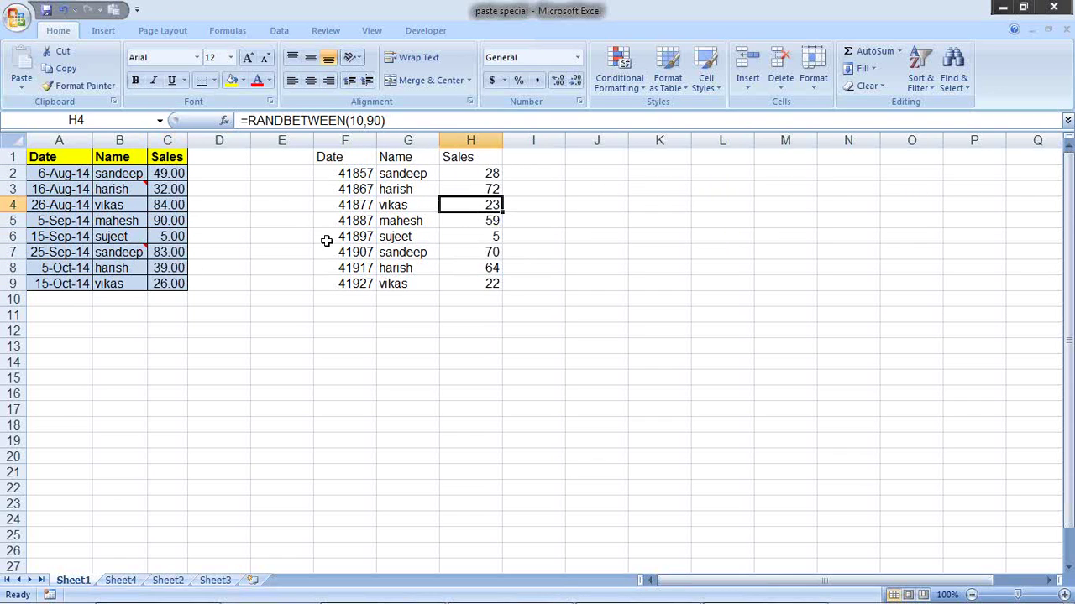
pyautogui.click(175, 175)
pyautogui.click(483, 192)
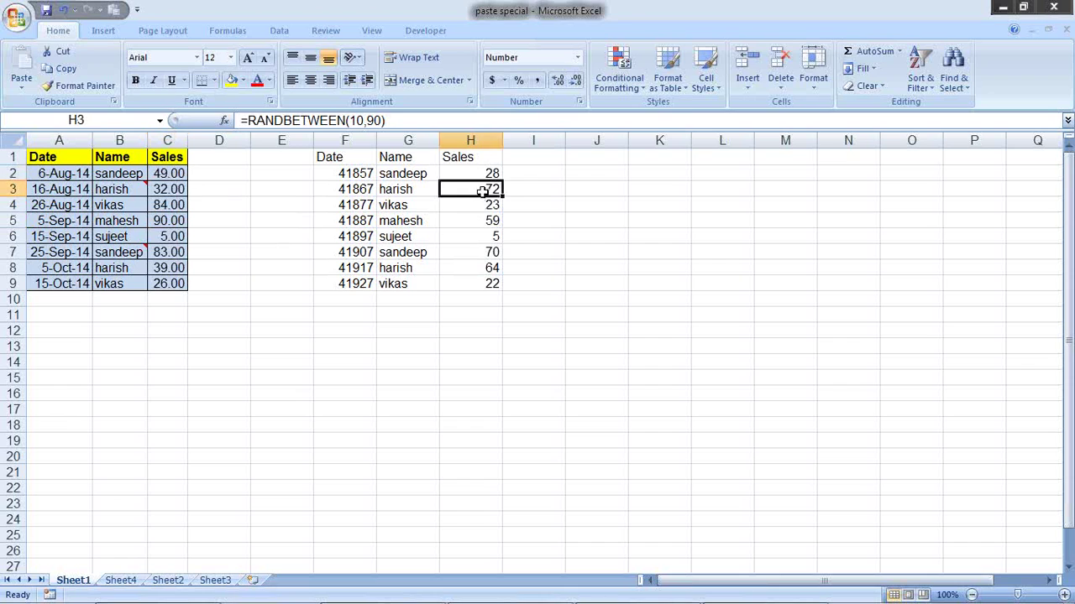
pyautogui.click(63, 177)
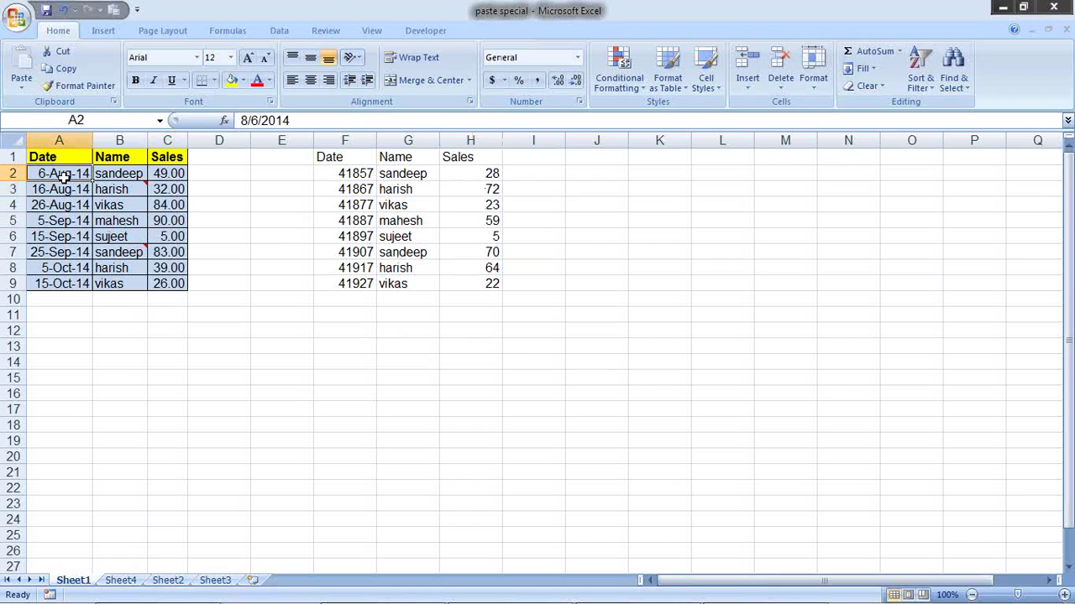
pyautogui.click(350, 177)
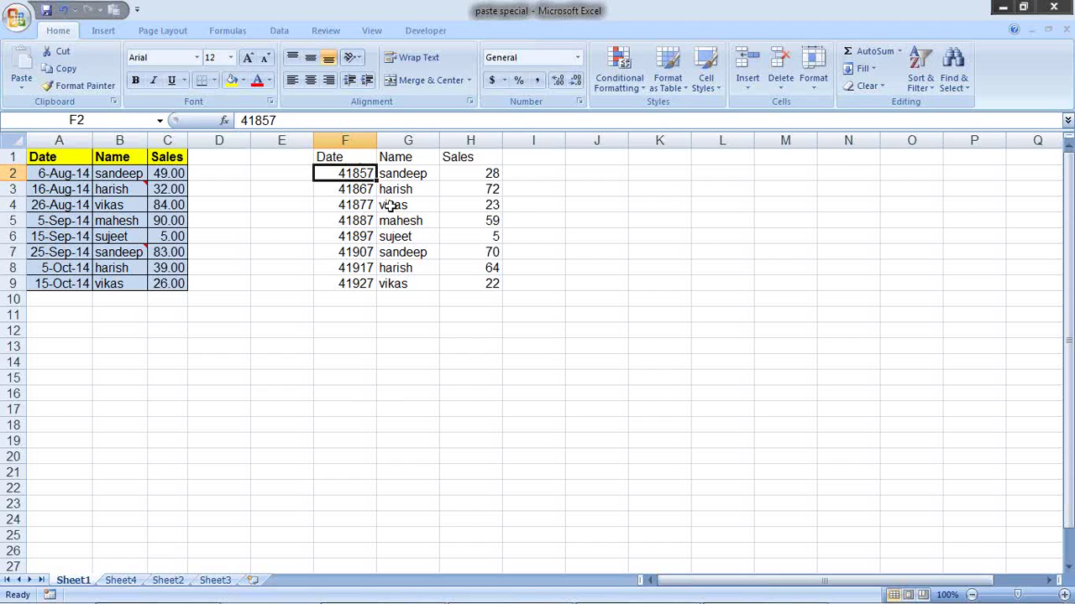
pyautogui.doubleClick(173, 174)
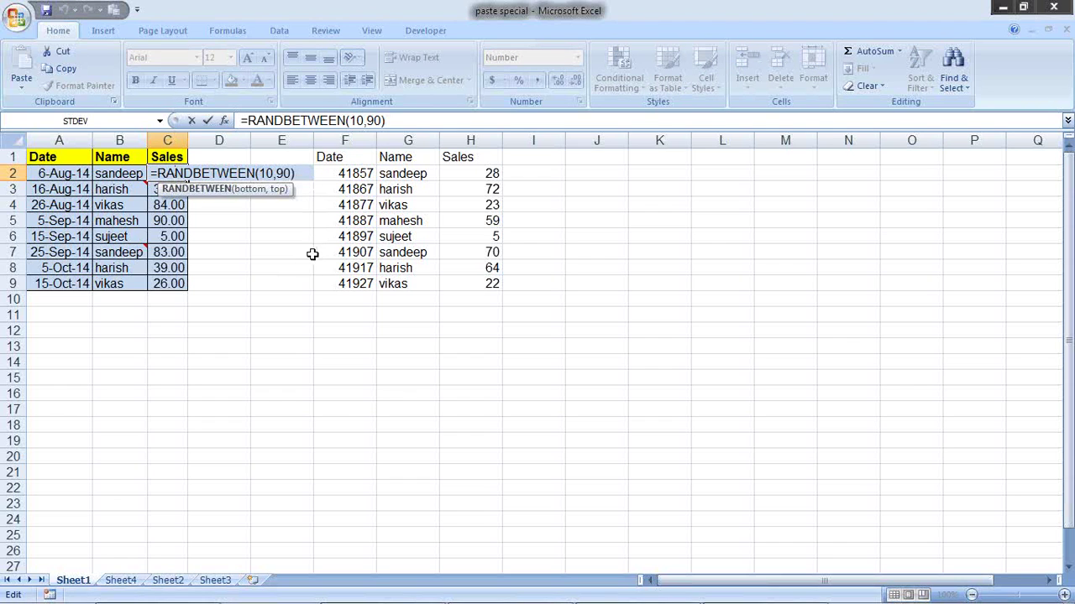
# Step: Recalculate with F9 and compare the pasted dates and Sales in F3, H6, F6 and H5
pyautogui.press('Escape')
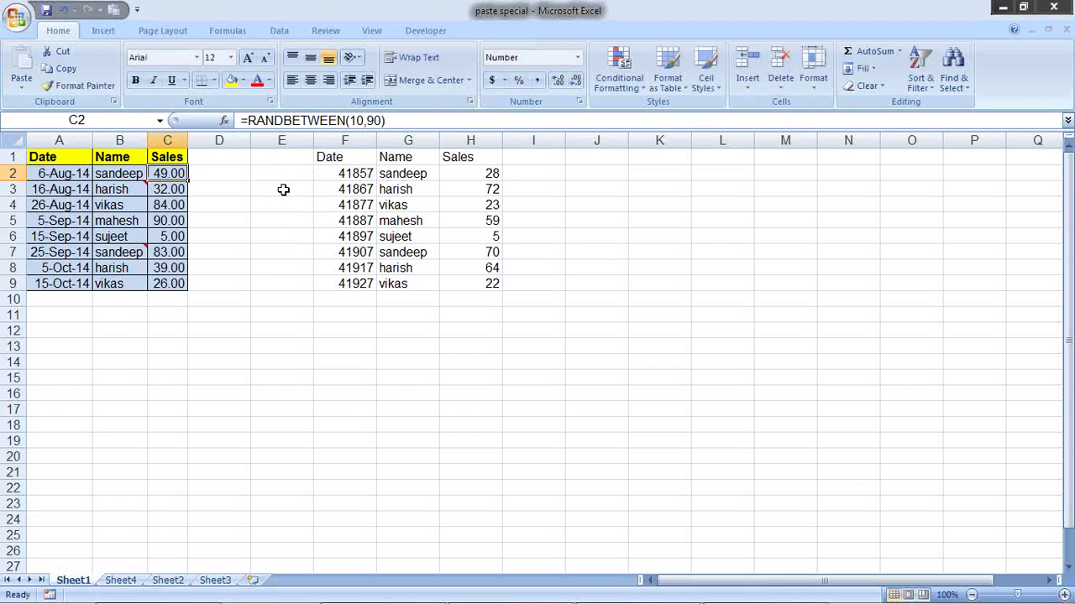
pyautogui.press('F9')
pyautogui.press('F9')
pyautogui.press('F9')
pyautogui.press('F9')
pyautogui.press('F9')
pyautogui.press('F9')
pyautogui.press('F9')
pyautogui.press('F9')
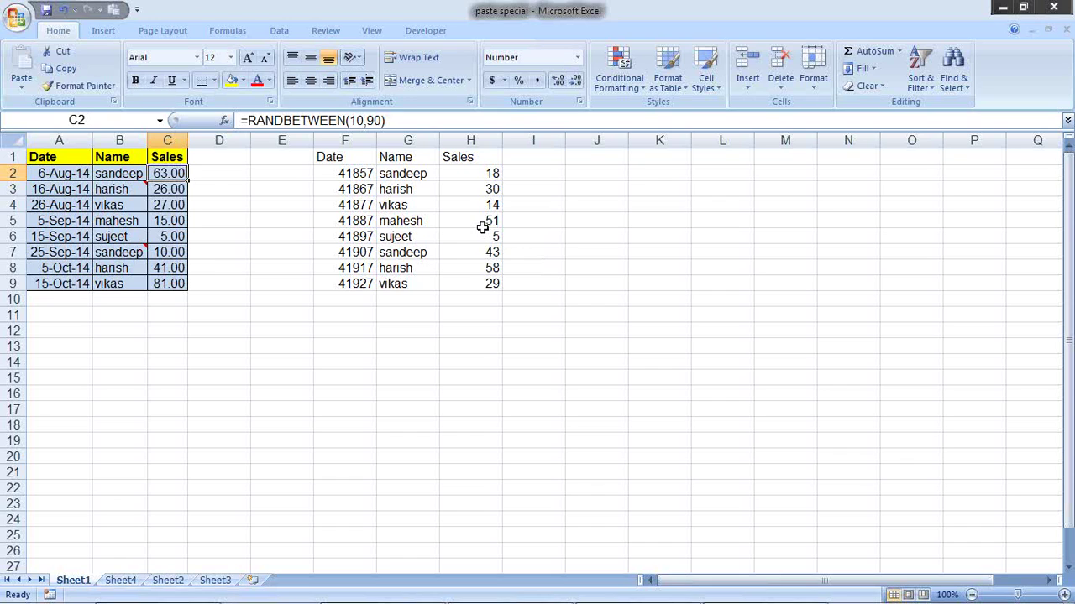
pyautogui.click(332, 192)
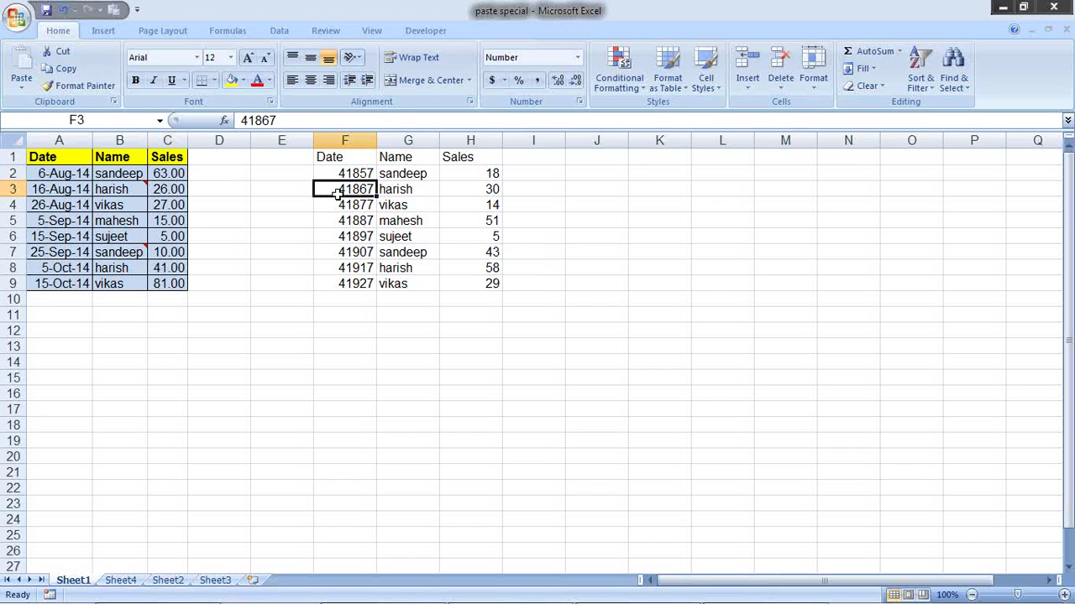
pyautogui.click(475, 233)
pyautogui.click(361, 232)
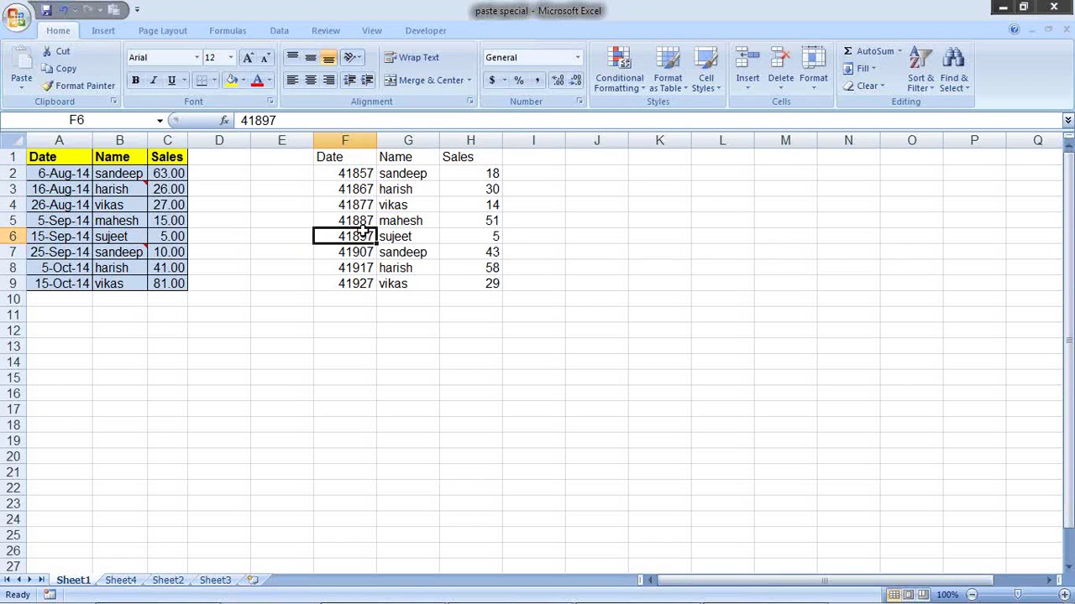
pyautogui.click(464, 220)
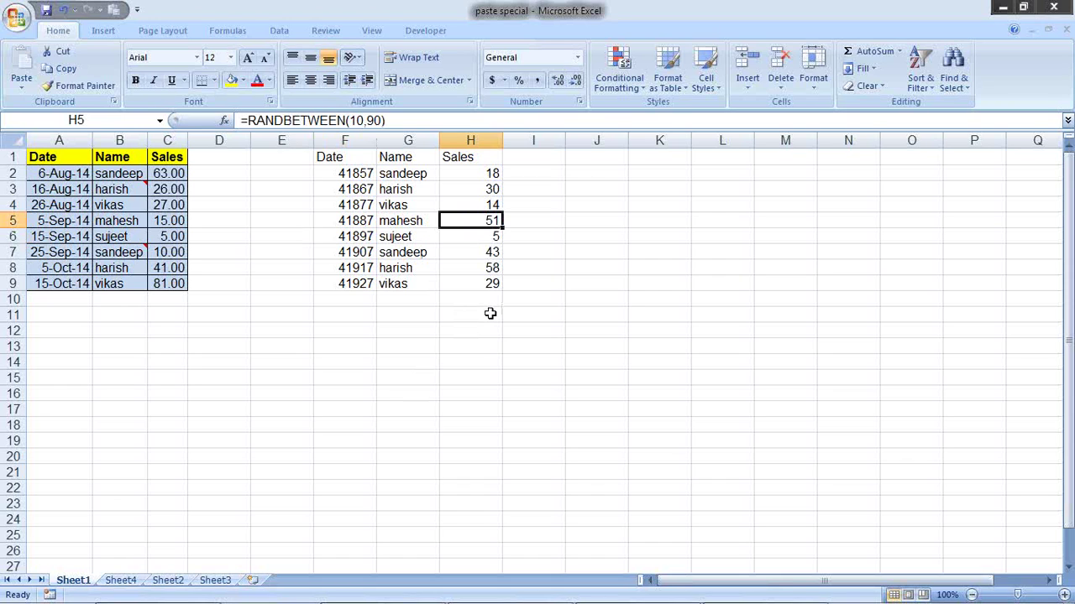
pyautogui.click(358, 235)
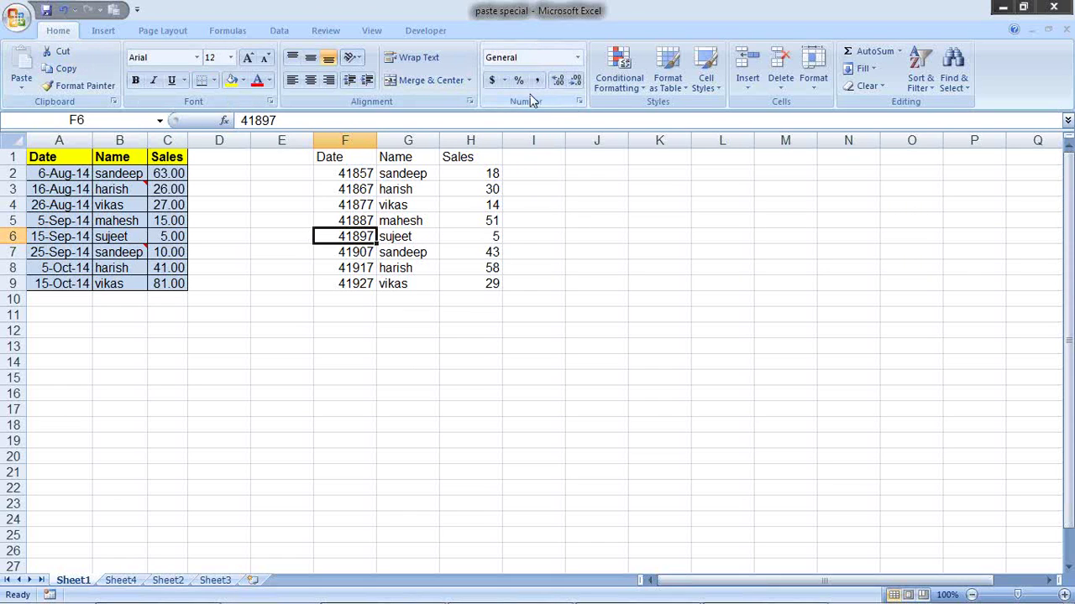
pyautogui.click(579, 101)
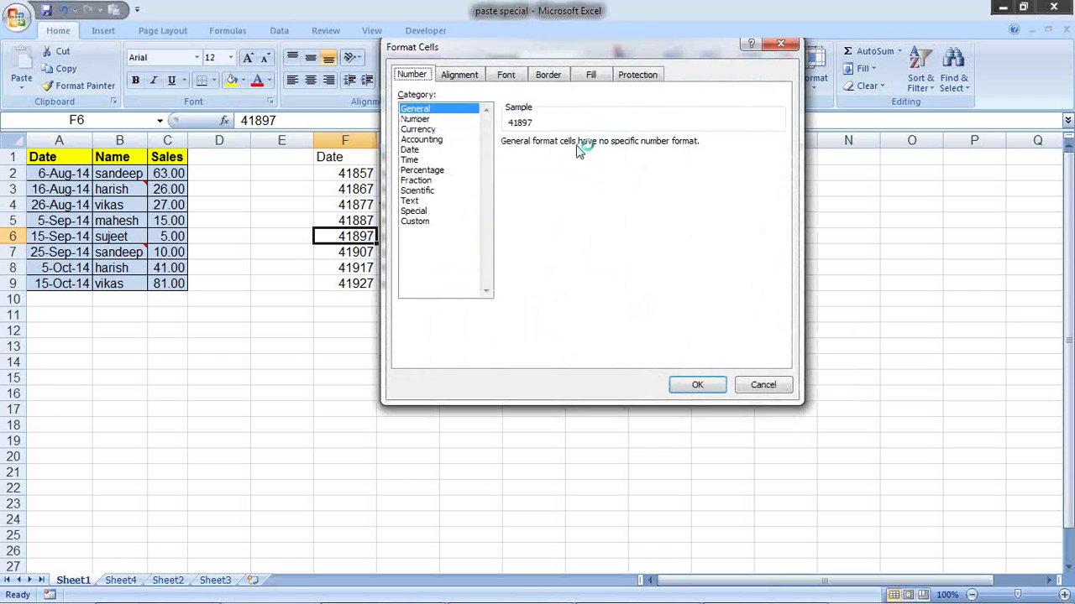
pyautogui.click(414, 74)
pyautogui.click(420, 75)
pyautogui.click(431, 119)
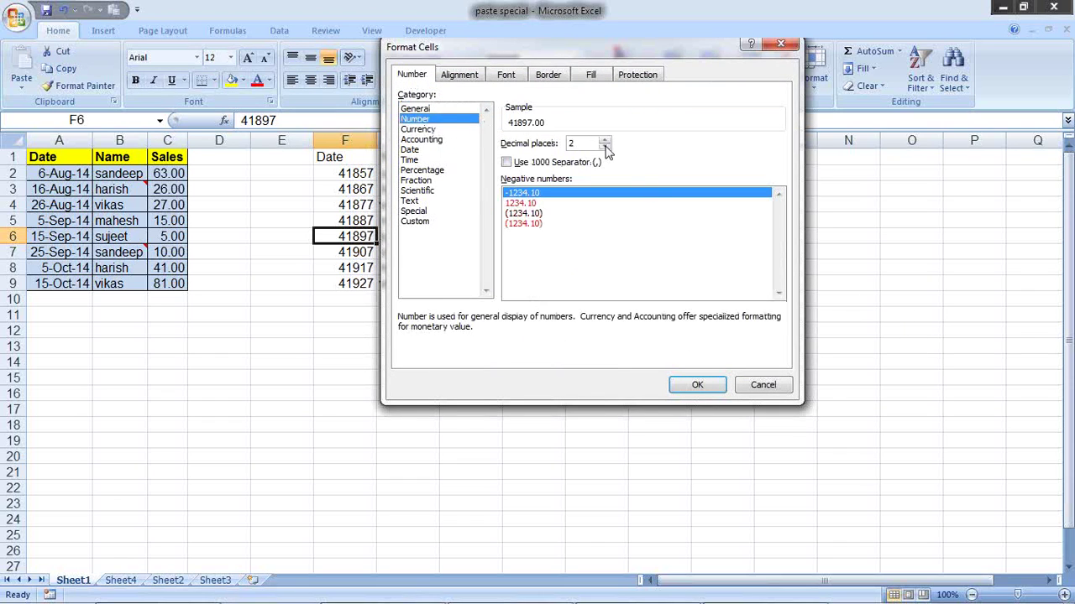
pyautogui.click(430, 141)
pyautogui.click(432, 129)
pyautogui.click(434, 149)
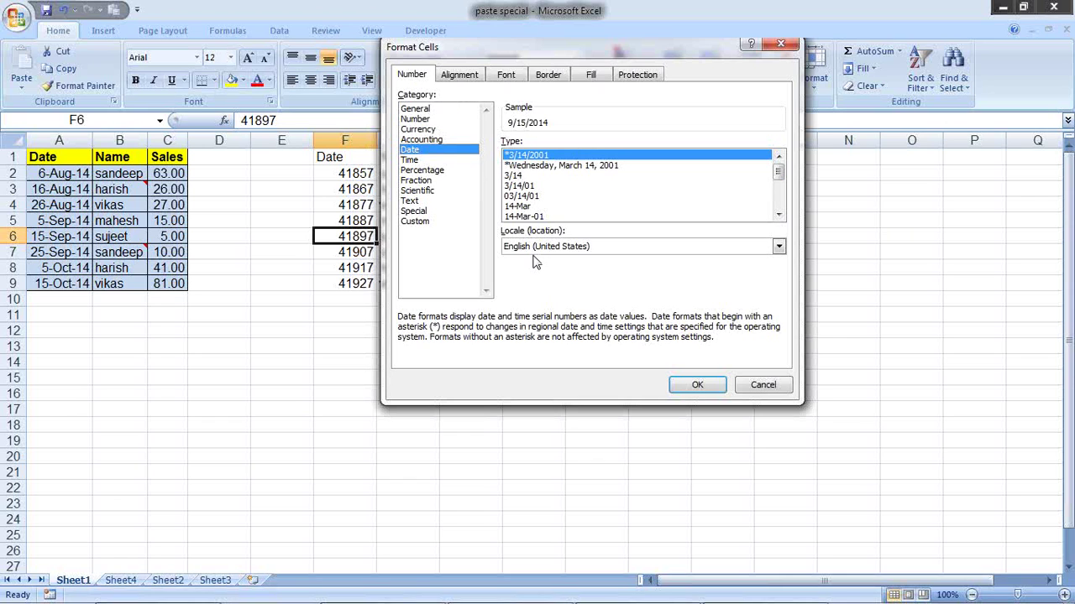
pyautogui.press('Escape')
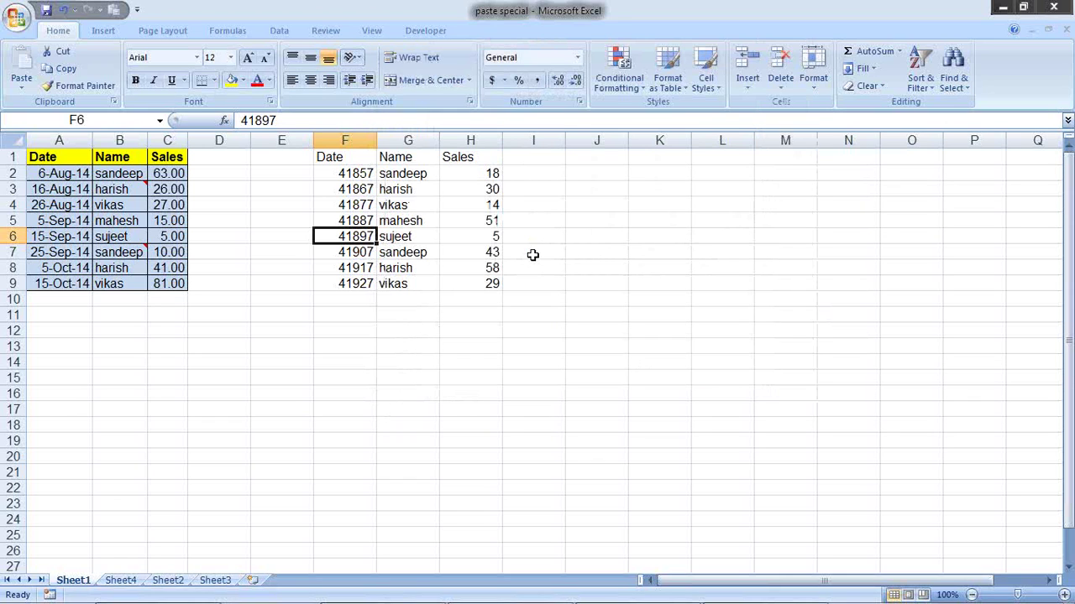
# Step: Delete the pasted table's contents from F1:H9
pyautogui.moveTo(349, 157)
pyautogui.mouseDown()
pyautogui.moveTo(458, 289)
pyautogui.moveTo(323, 151)
pyautogui.mouseUp()
pyautogui.click(458, 299)
pyautogui.click(522, 291)
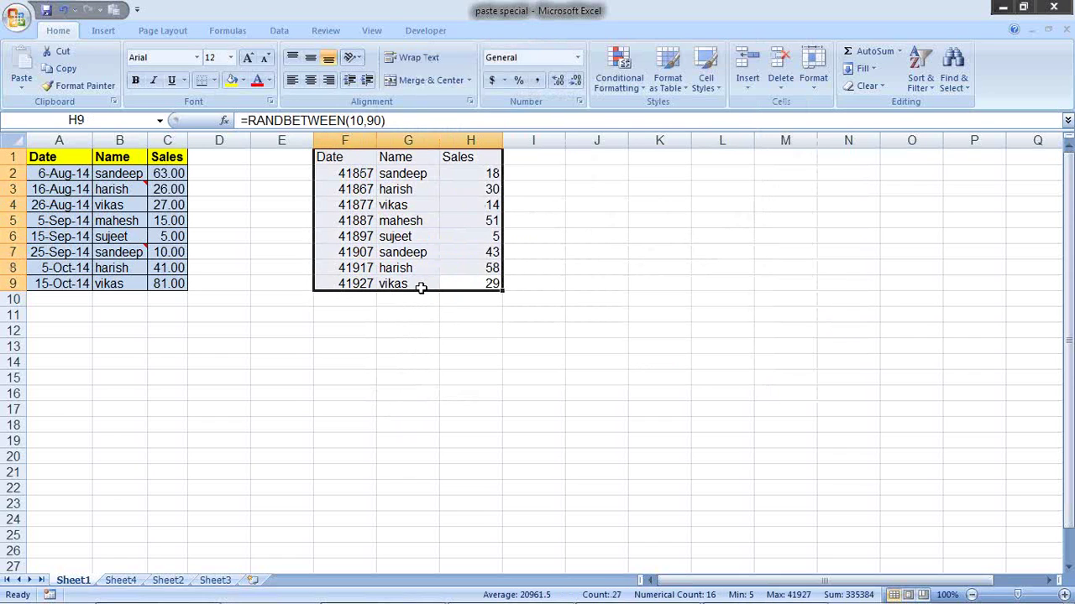
pyautogui.press('Delete')
pyautogui.click(464, 362)
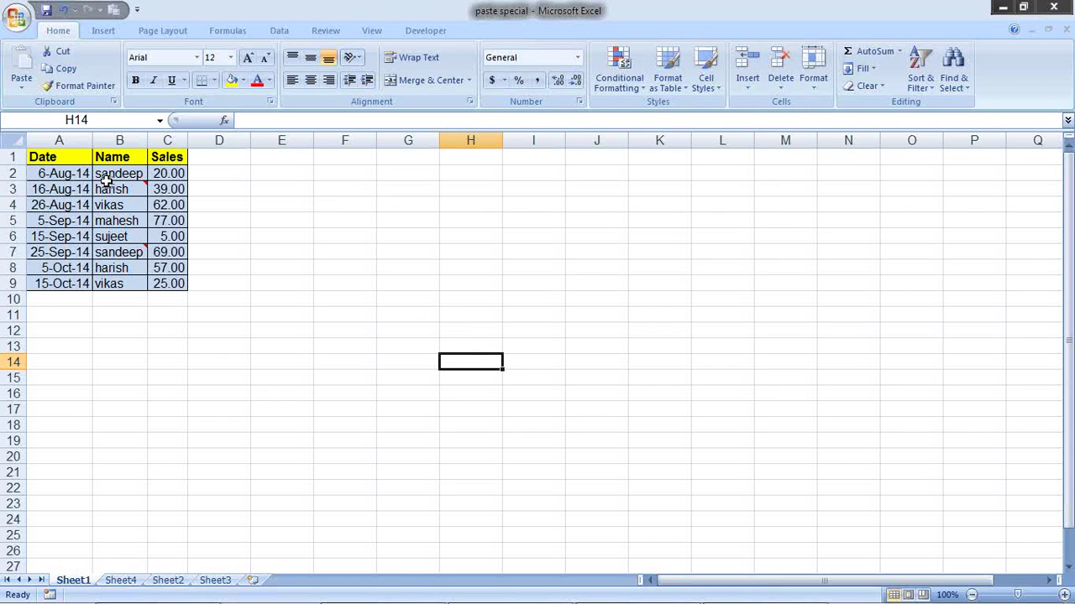
# Step: Copy the A1:C9 Date, Name and Sales table and select F1 as destination
pyautogui.moveTo(76, 158)
pyautogui.mouseDown()
pyautogui.moveTo(167, 304)
pyautogui.moveTo(170, 284)
pyautogui.mouseUp()
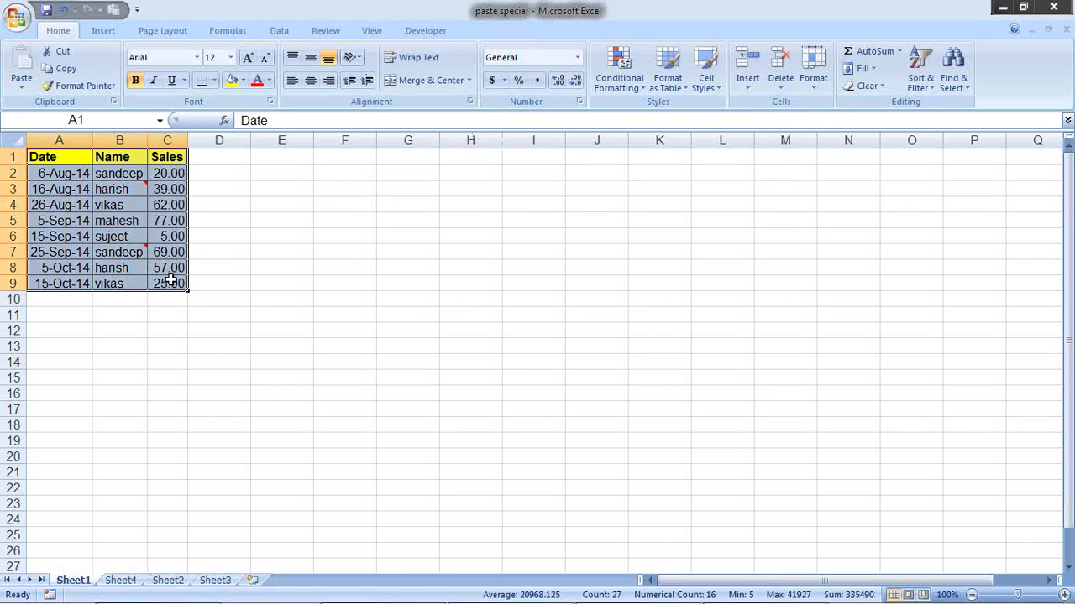
pyautogui.hotkey('ctrl', 'c')
pyautogui.click(331, 162)
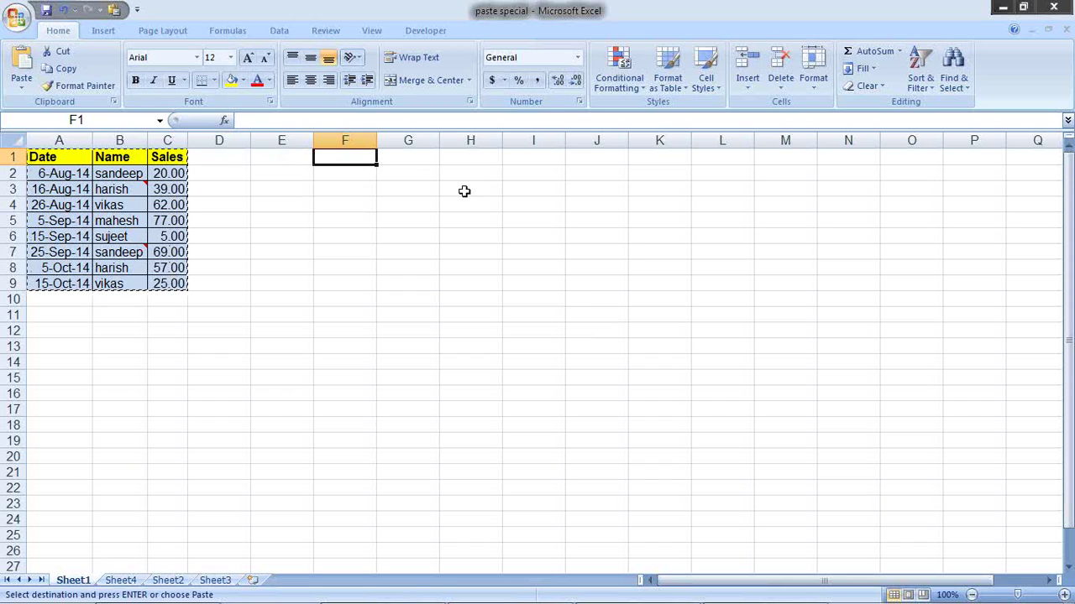
# Step: Paste Special the copied table into F1 as Values only
pyautogui.rightClick(358, 156)
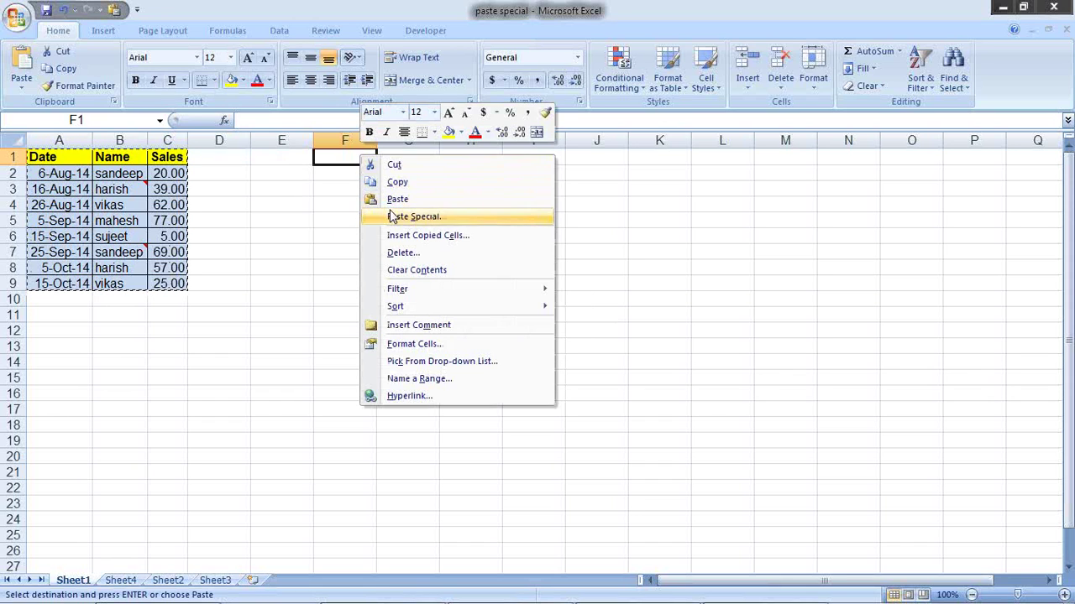
pyautogui.click(388, 216)
pyautogui.click(273, 149)
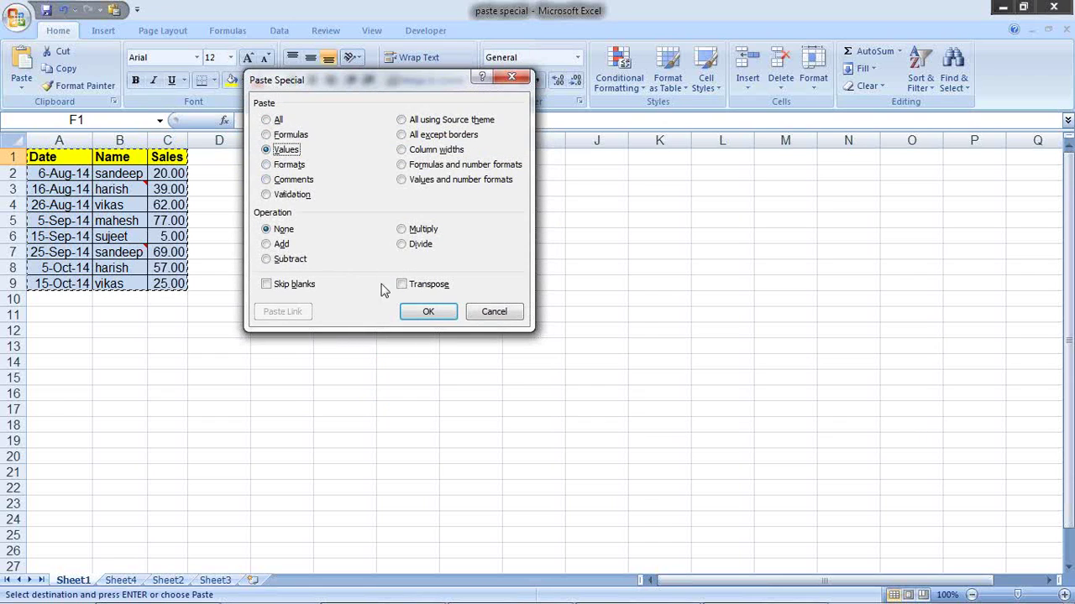
pyautogui.click(426, 318)
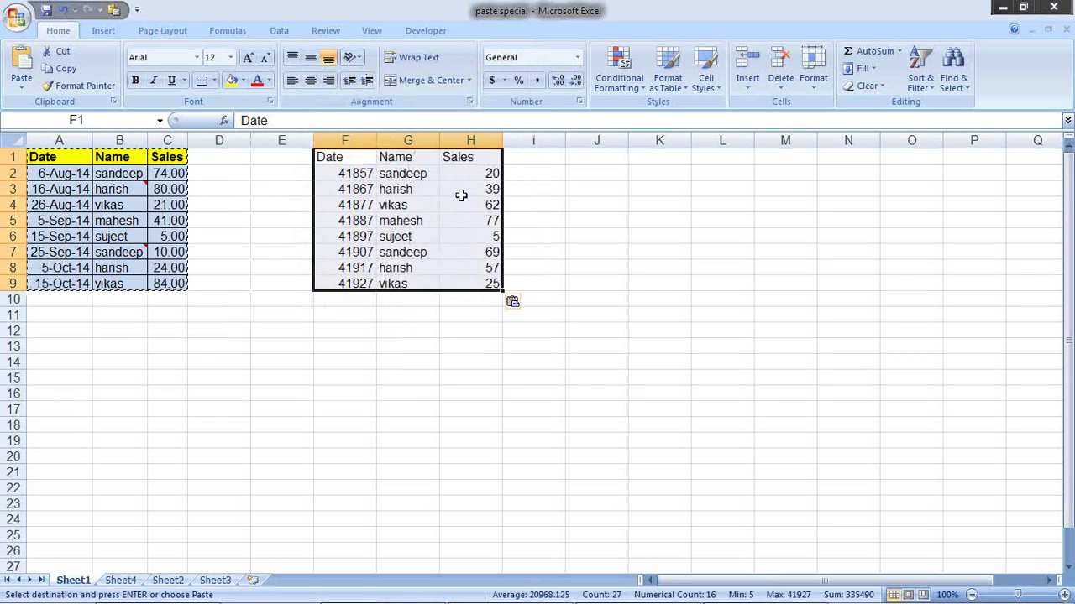
# Step: Check the fixed pasted Sales values in H3 and H6, then select F1:H9
pyautogui.click(461, 195)
pyautogui.click(252, 120)
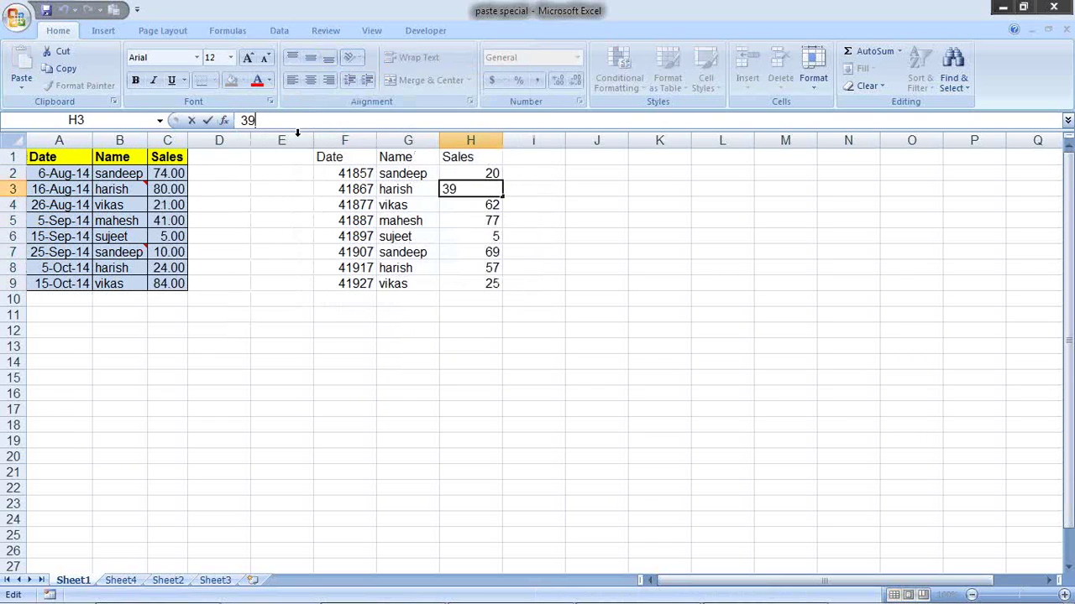
pyautogui.click(470, 236)
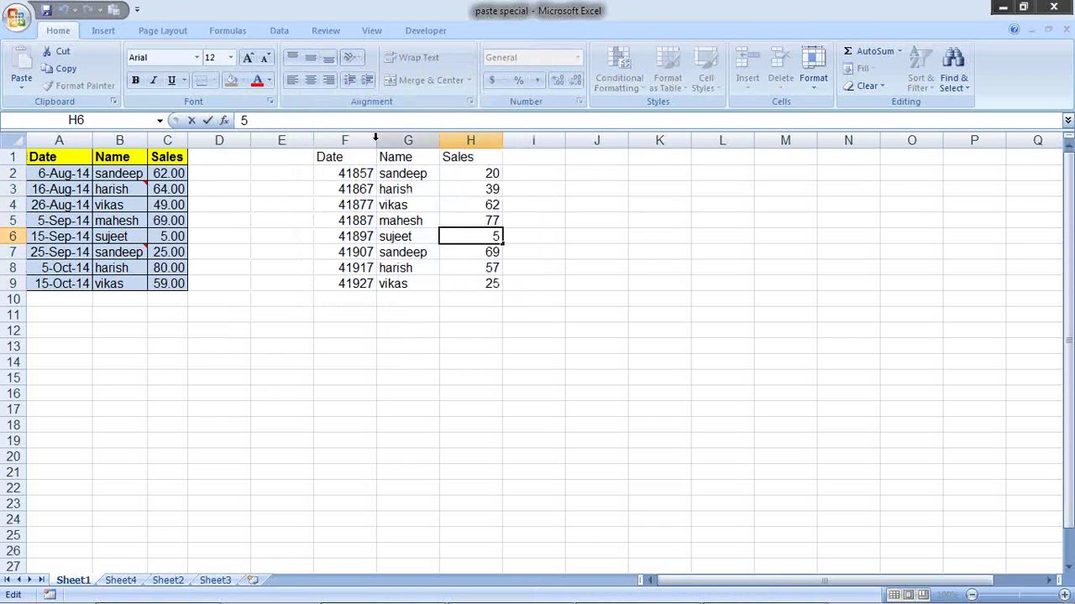
pyautogui.click(487, 174)
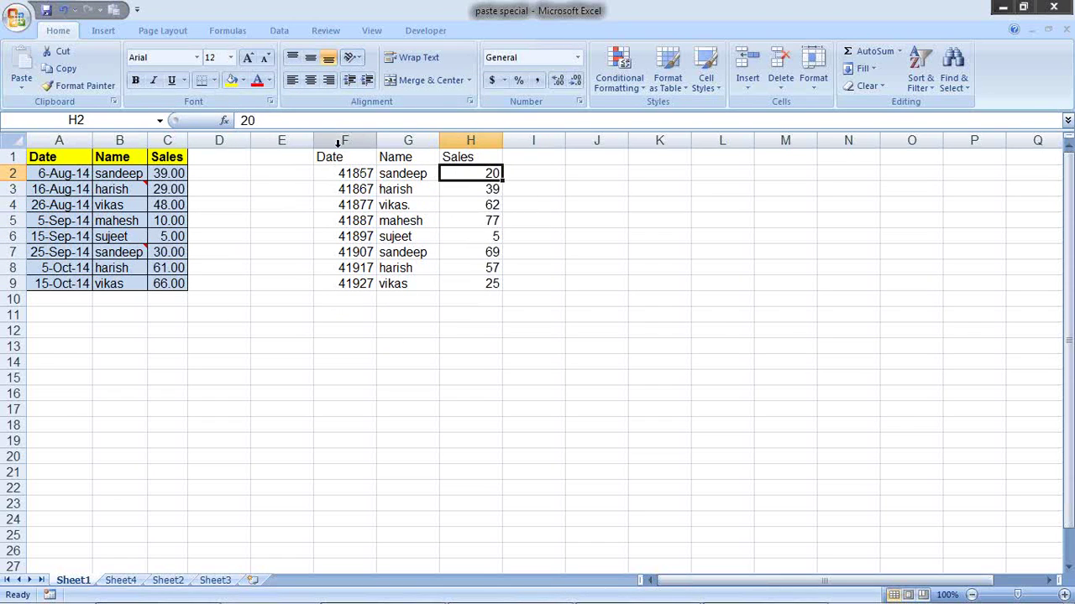
pyautogui.moveTo(340, 156); pyautogui.dragTo(473, 288)
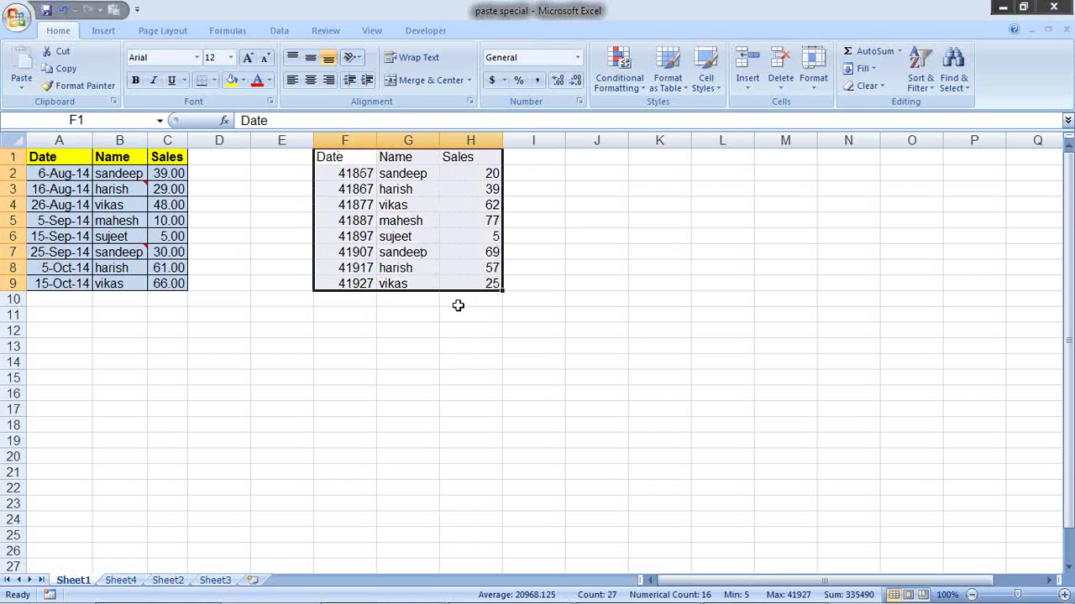
# Step: Clear F1:H9 and copy the original A1:C9 table
pyautogui.press('Delete')
pyautogui.click(393, 342)
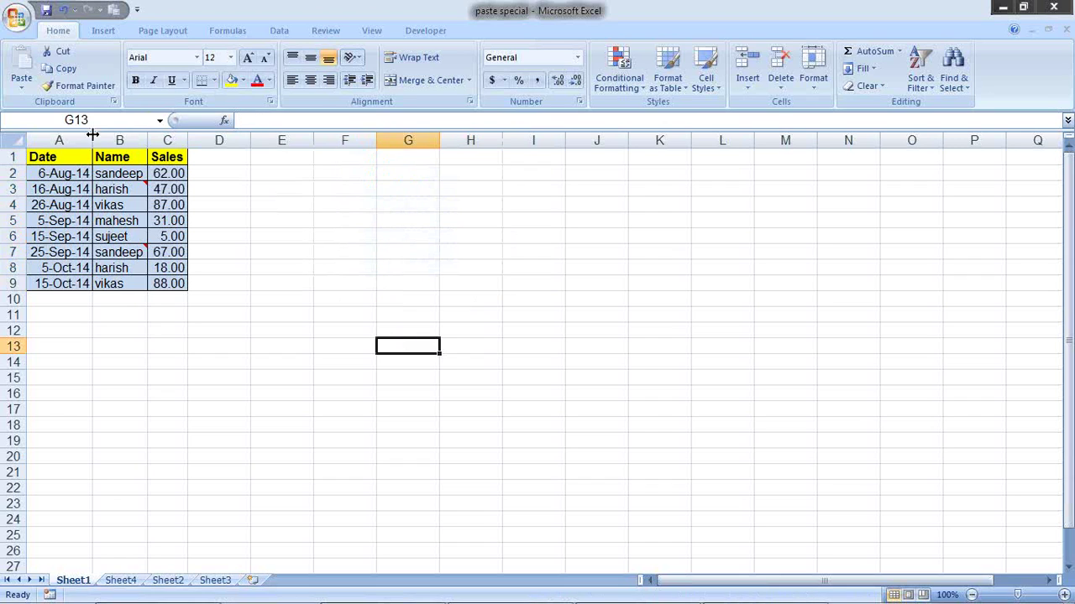
pyautogui.moveTo(81, 152)
pyautogui.mouseDown()
pyautogui.moveTo(173, 263)
pyautogui.moveTo(168, 283)
pyautogui.mouseUp()
pyautogui.hotkey('ctrl', 'c')
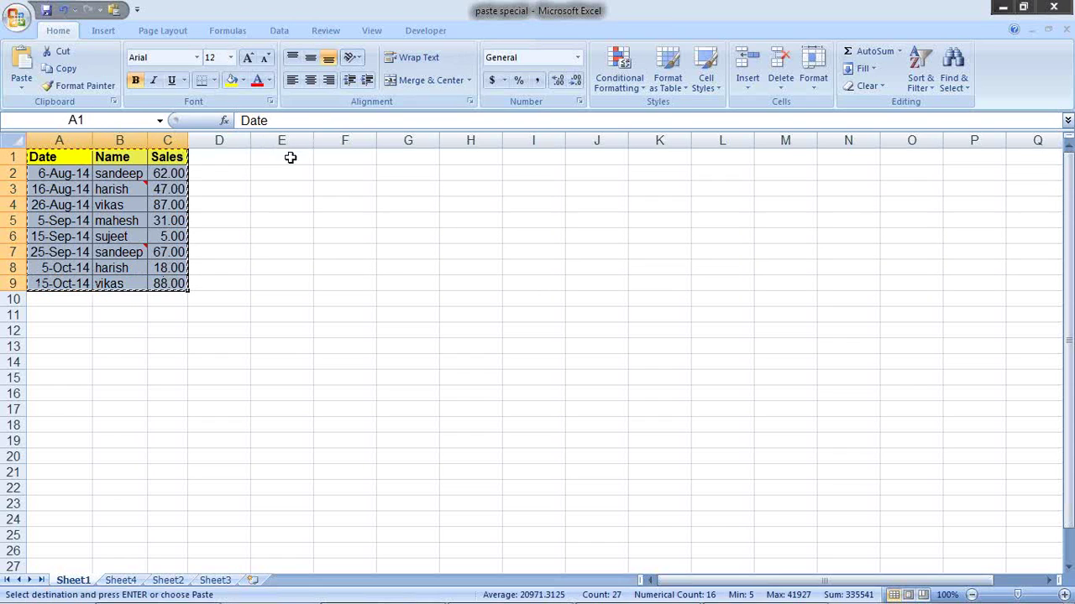
# Step: Paste Special into F1 with Values and number formats
pyautogui.rightClick(346, 159)
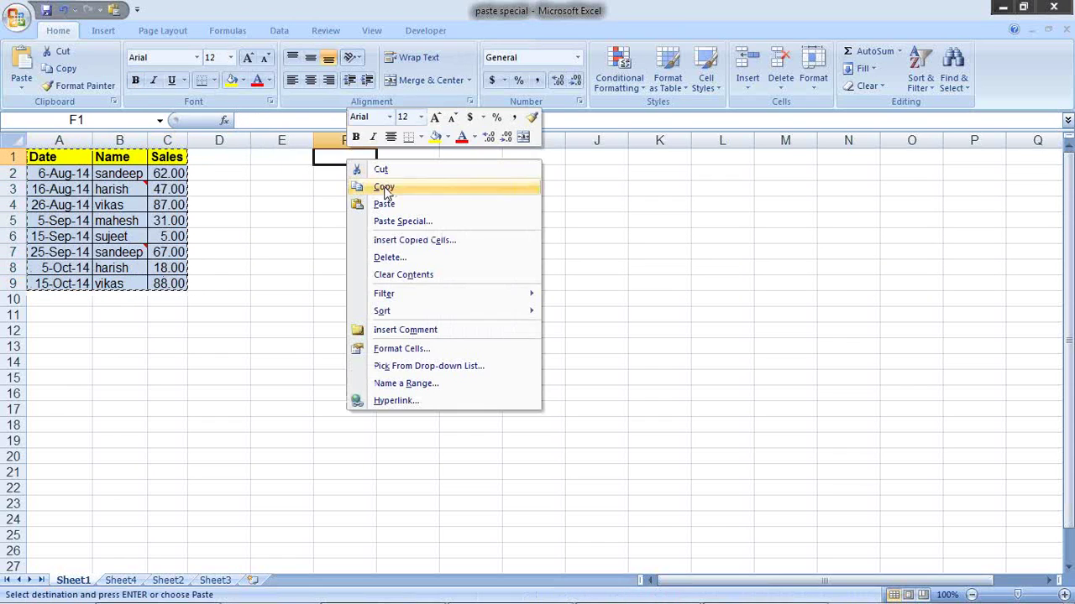
pyautogui.click(400, 221)
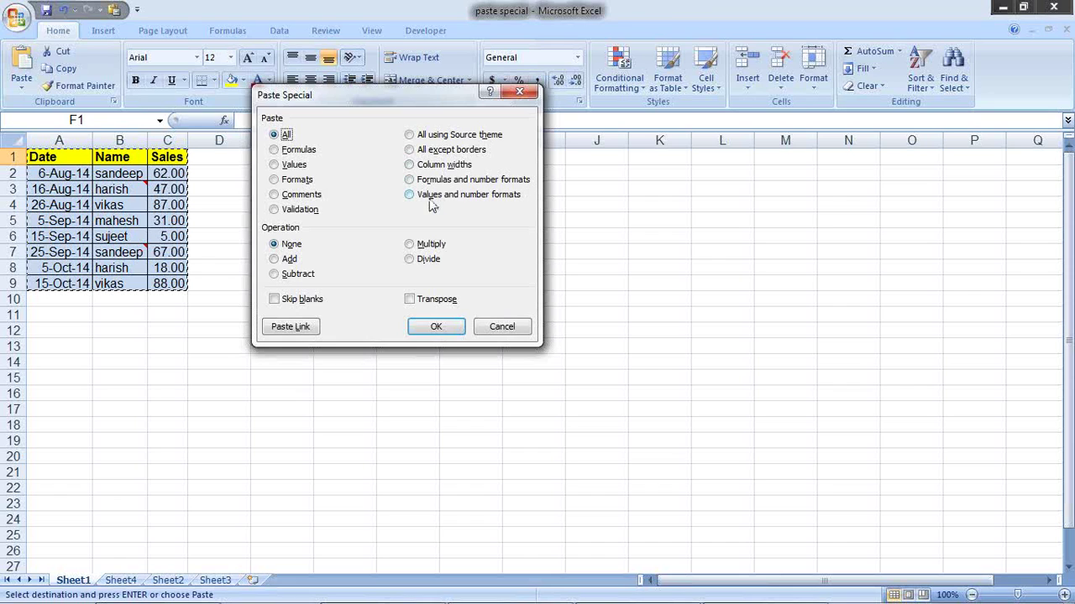
pyautogui.click(492, 196)
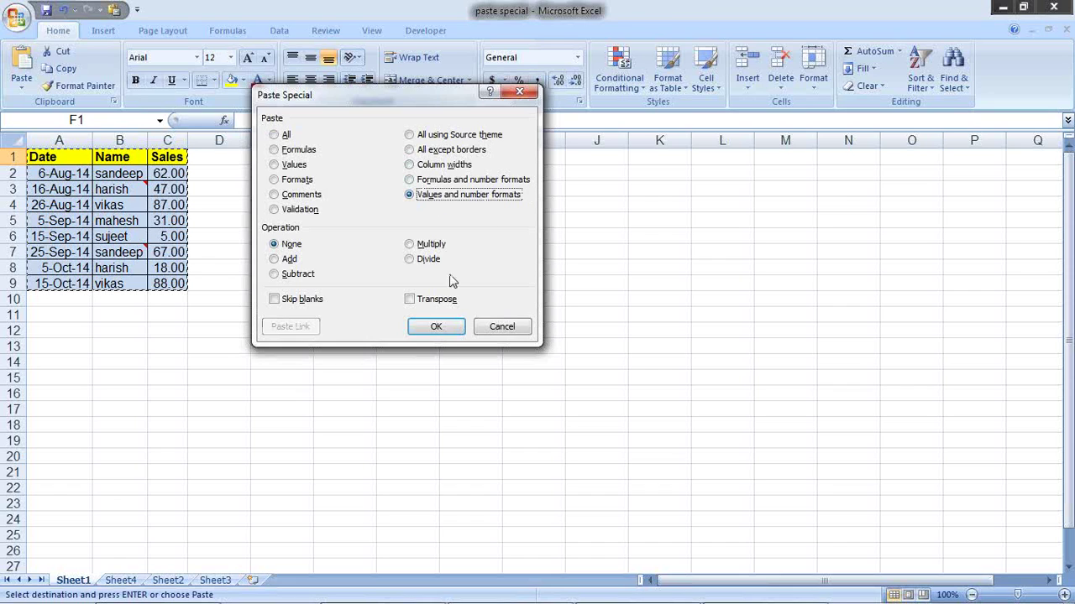
pyautogui.click(437, 327)
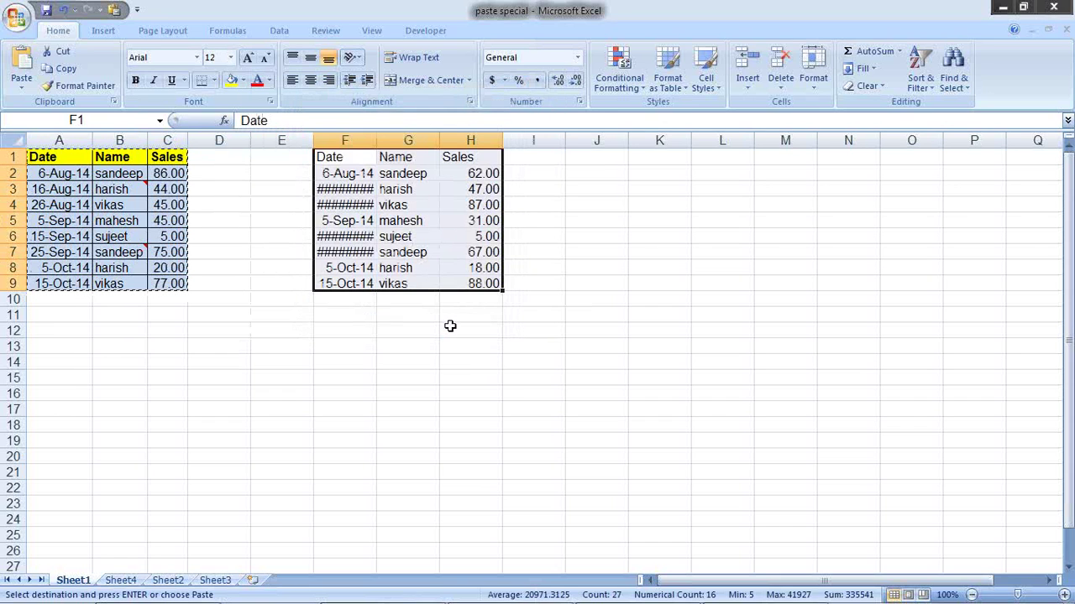
pyautogui.click(491, 188)
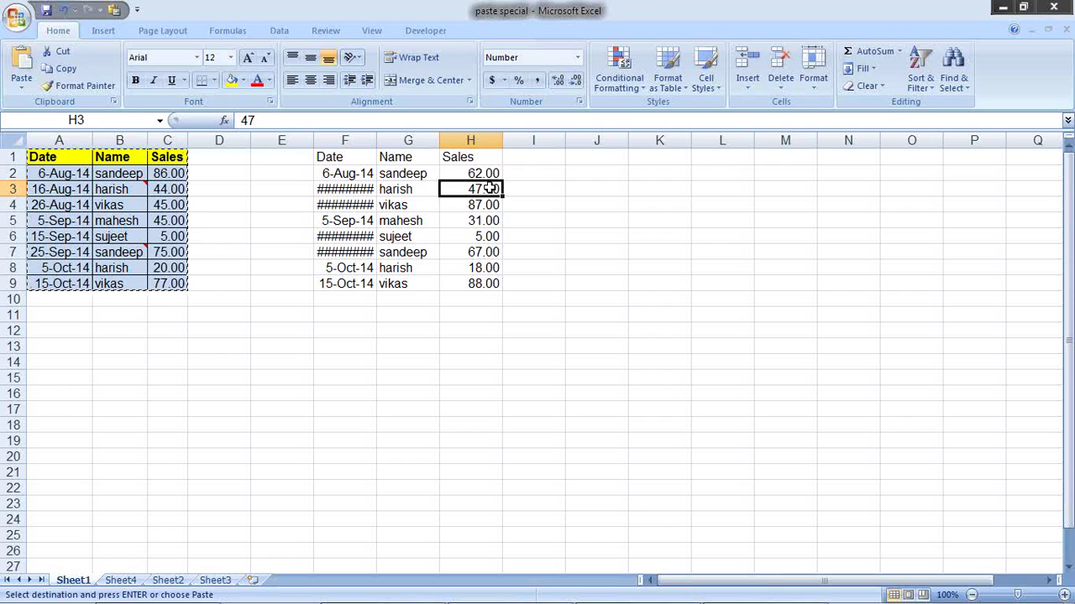
pyautogui.doubleClick(490, 189)
pyautogui.click(450, 234)
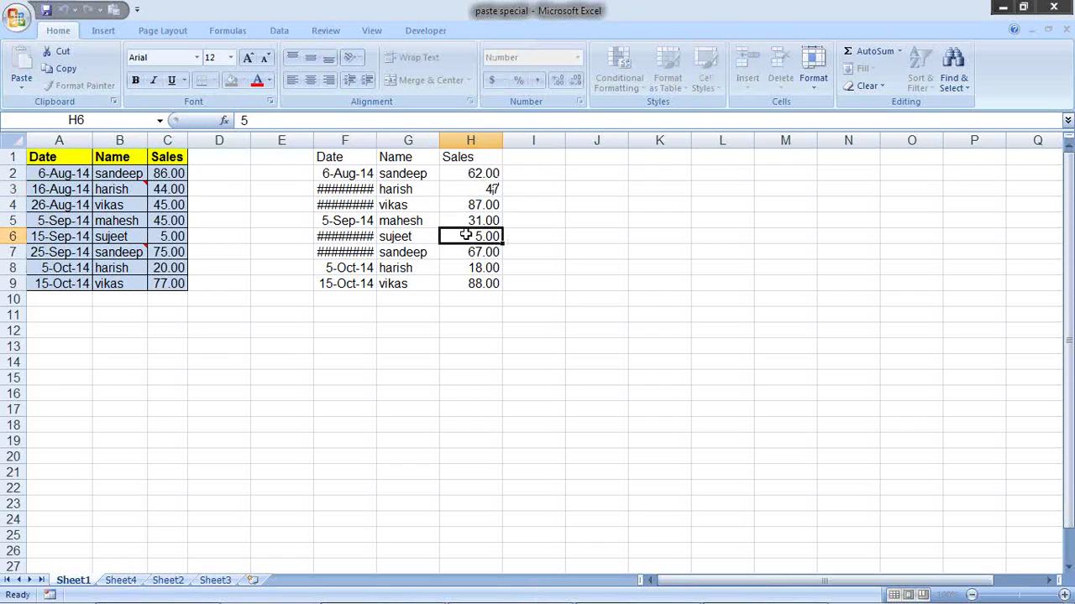
pyautogui.click(480, 188)
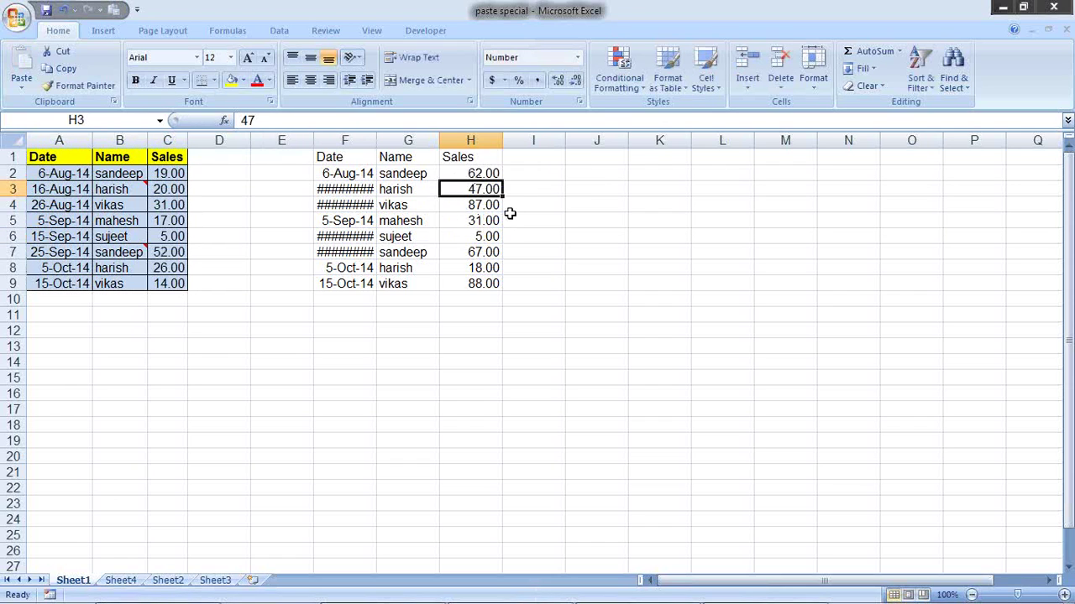
pyautogui.click(492, 174)
pyautogui.click(492, 207)
pyautogui.click(489, 235)
pyautogui.click(495, 266)
pyautogui.moveTo(490, 283); pyautogui.dragTo(491, 191)
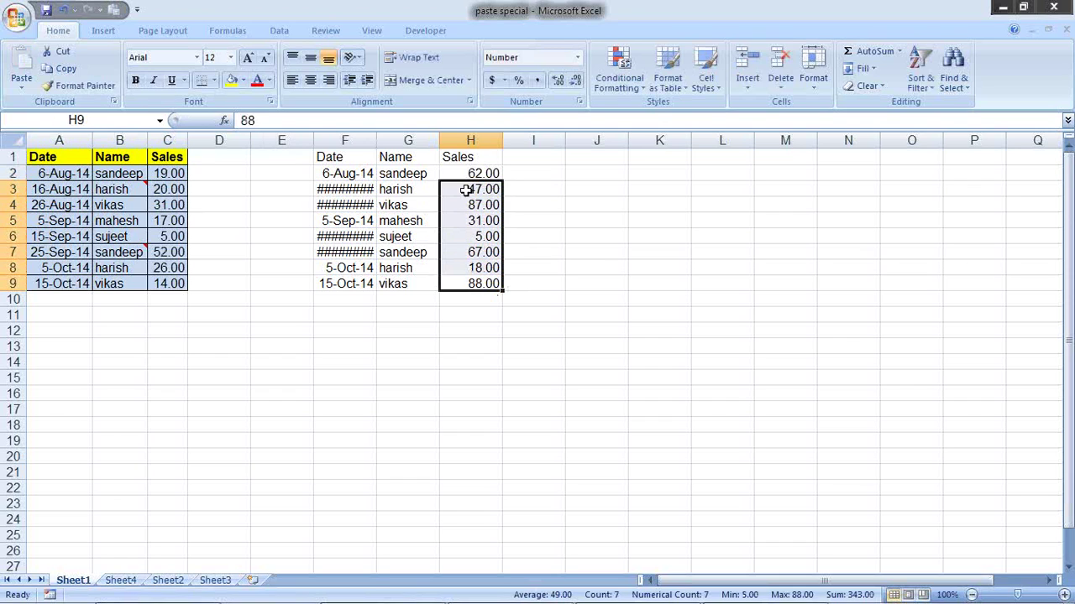
pyautogui.click(362, 173)
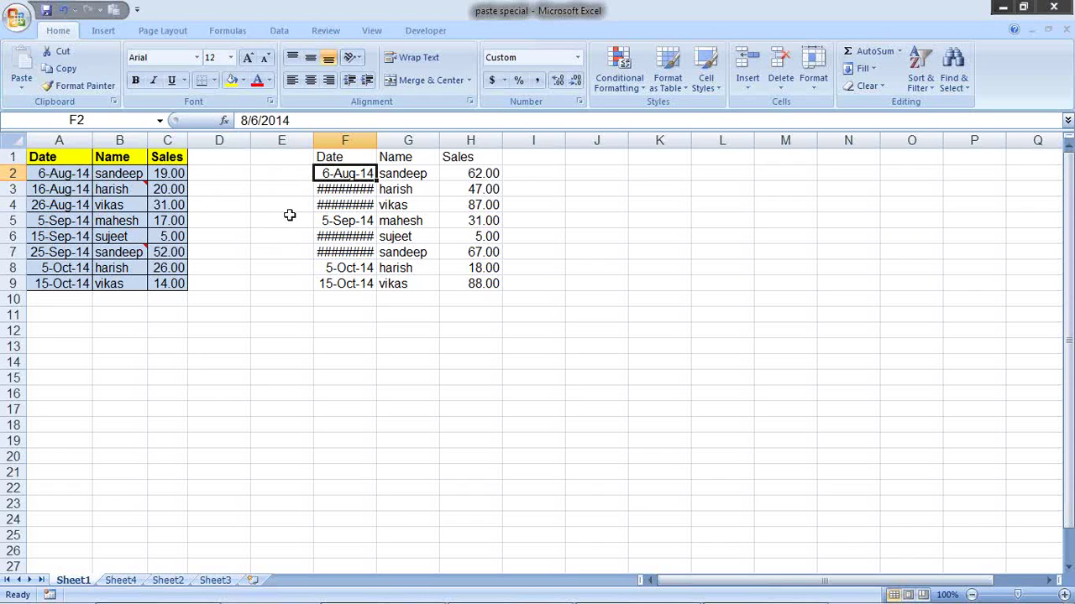
pyautogui.click(361, 186)
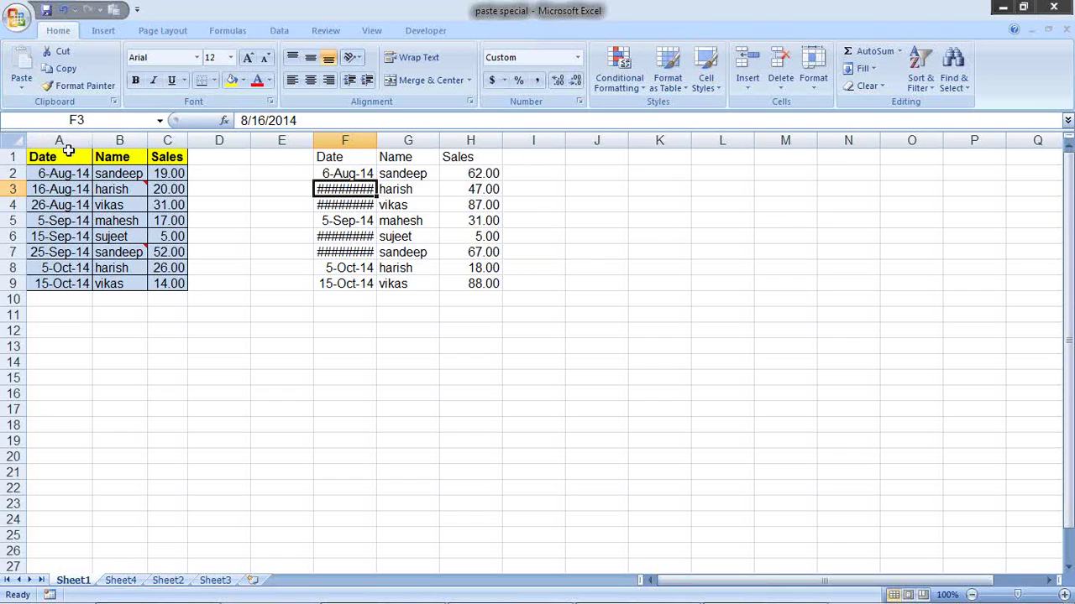
# Step: Copy A1:C9 again, then select columns J:L, undo a change and narrow them
pyautogui.moveTo(68, 158); pyautogui.dragTo(164, 283)
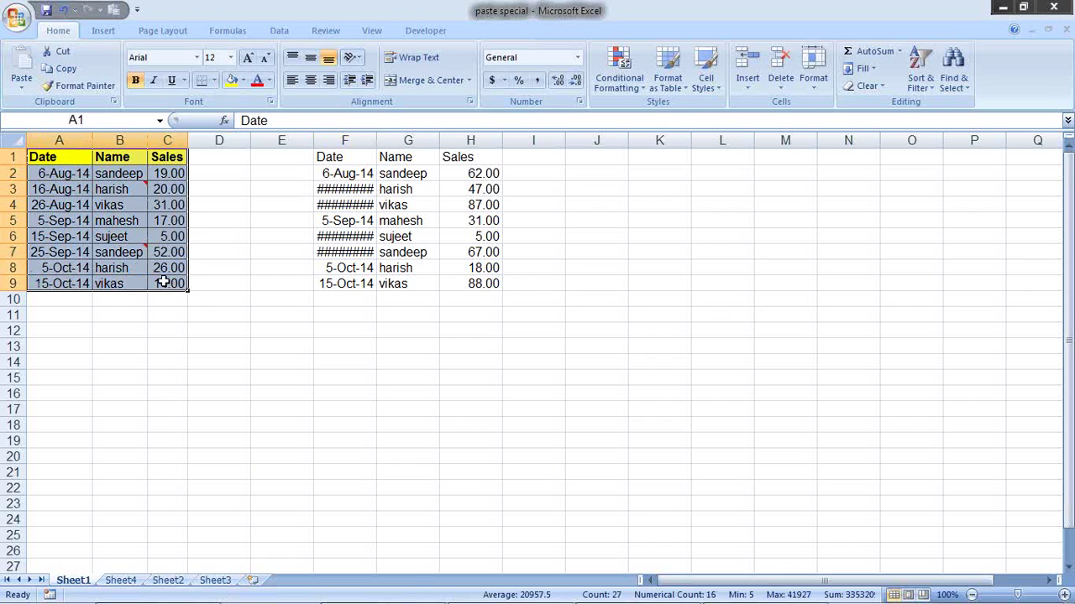
pyautogui.hotkey('ctrl', 'c')
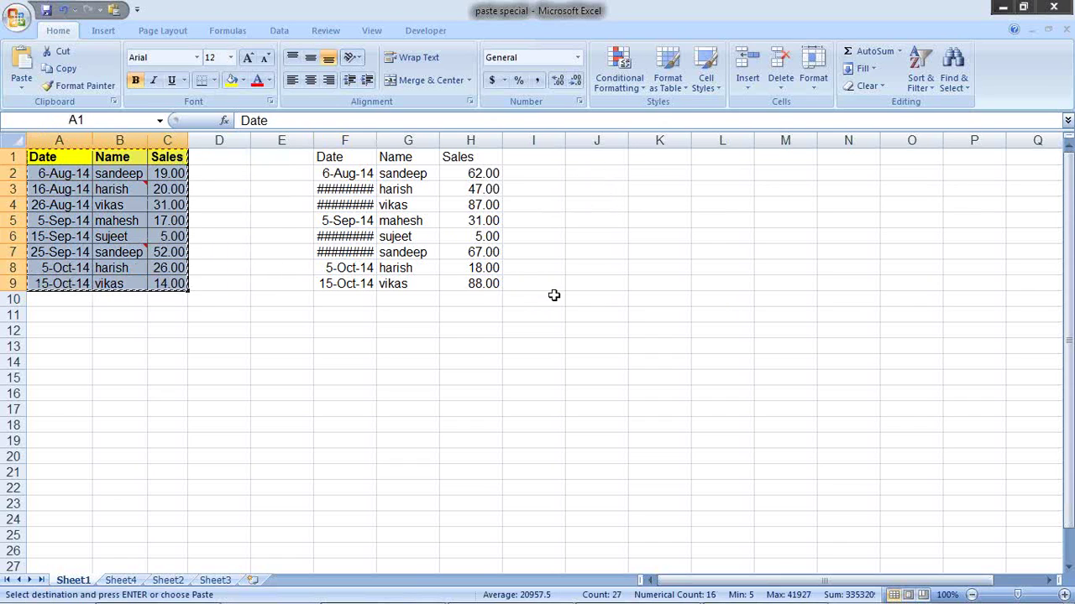
pyautogui.moveTo(588, 140)
pyautogui.mouseDown()
pyautogui.moveTo(731, 141)
pyautogui.moveTo(663, 140)
pyautogui.mouseUp()
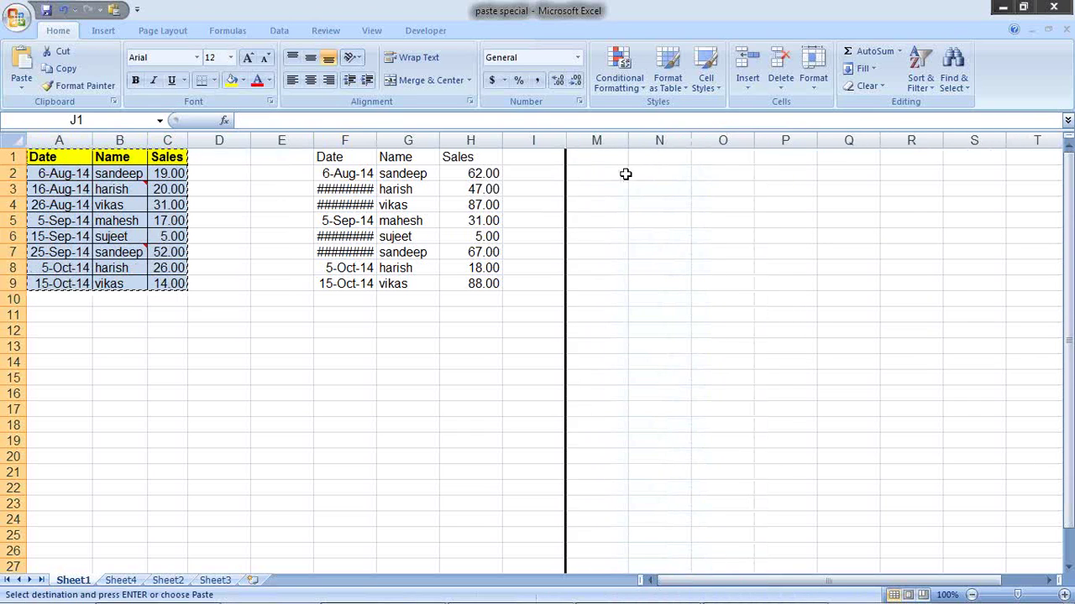
pyautogui.hotkey('ctrl', 'z')
pyautogui.moveTo(754, 140); pyautogui.dragTo(712, 146)
# Step: Paste the copied column widths onto columns J to L from J1
pyautogui.click(617, 187)
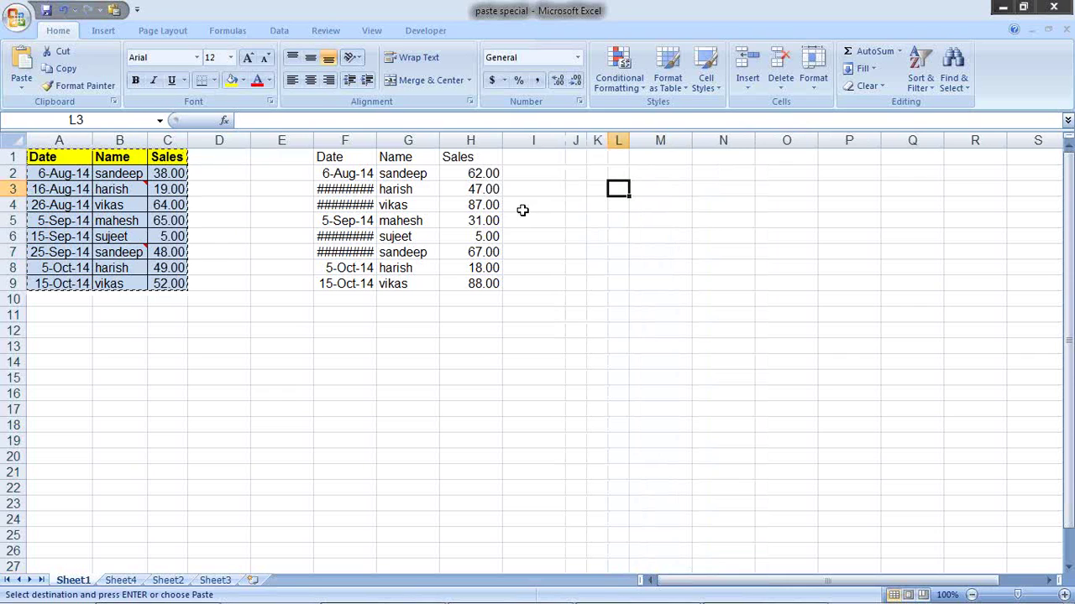
pyautogui.click(576, 155)
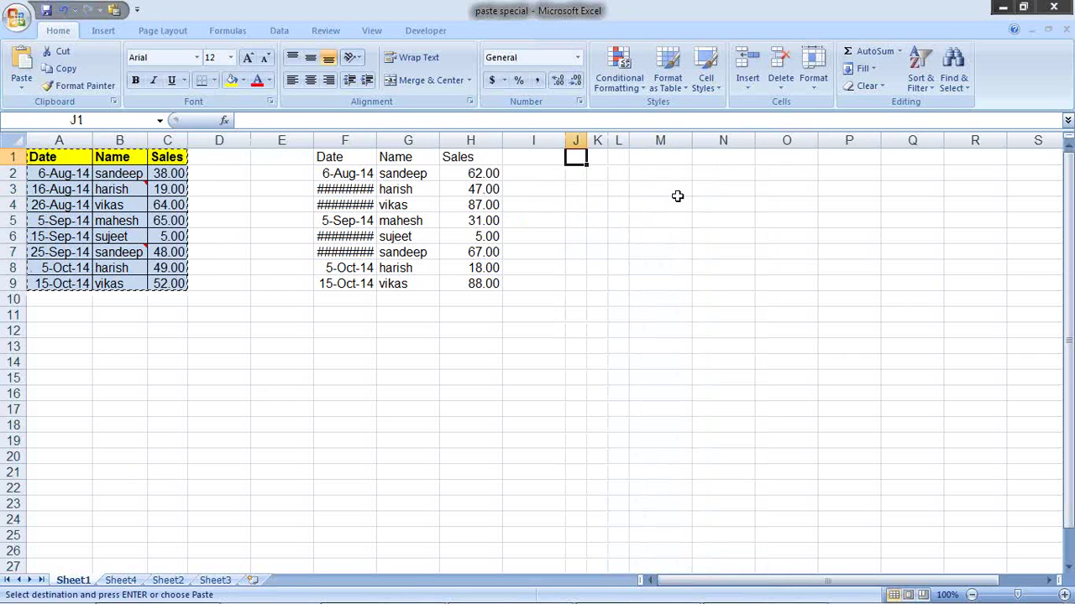
pyautogui.rightClick(576, 155)
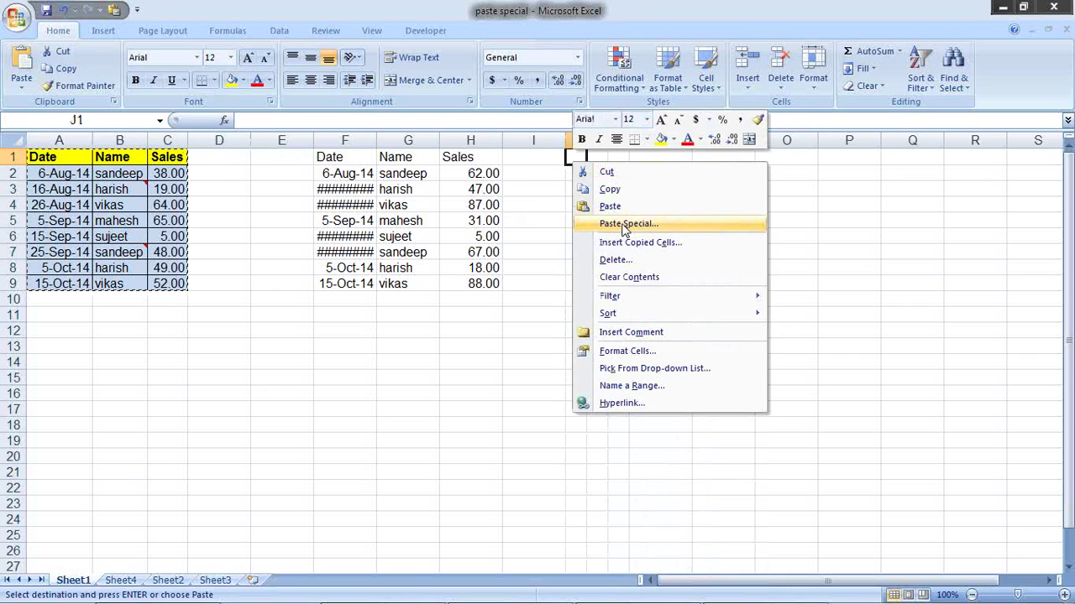
pyautogui.click(638, 223)
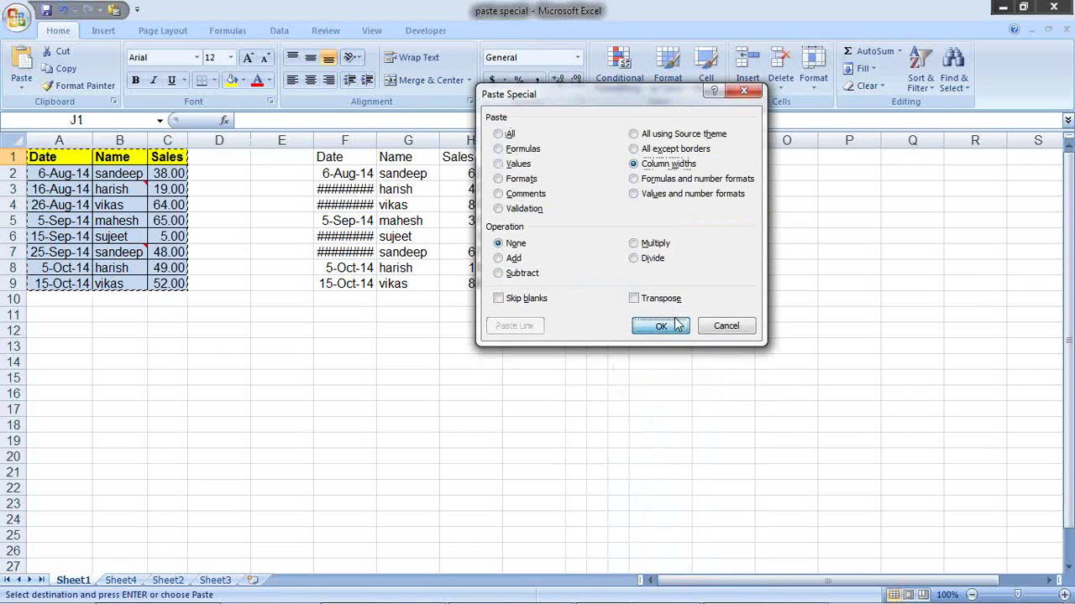
pyautogui.click(677, 325)
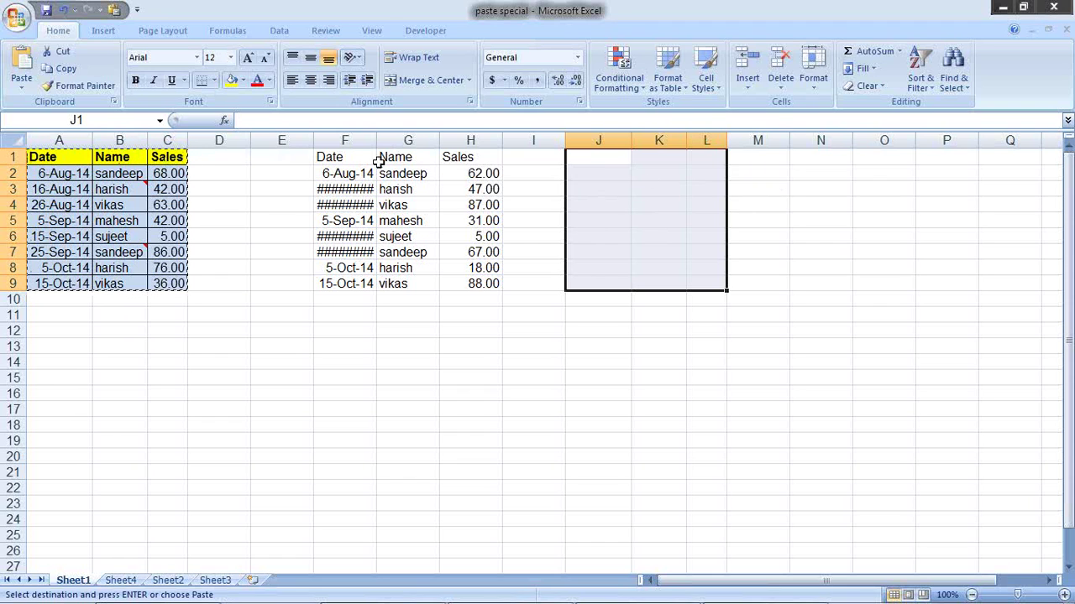
# Step: Paste column widths at F1 so columns F–H show full dates, then cancel the pending copy
pyautogui.click(363, 161)
pyautogui.hotkey('alt', 'e')
pyautogui.press('s')
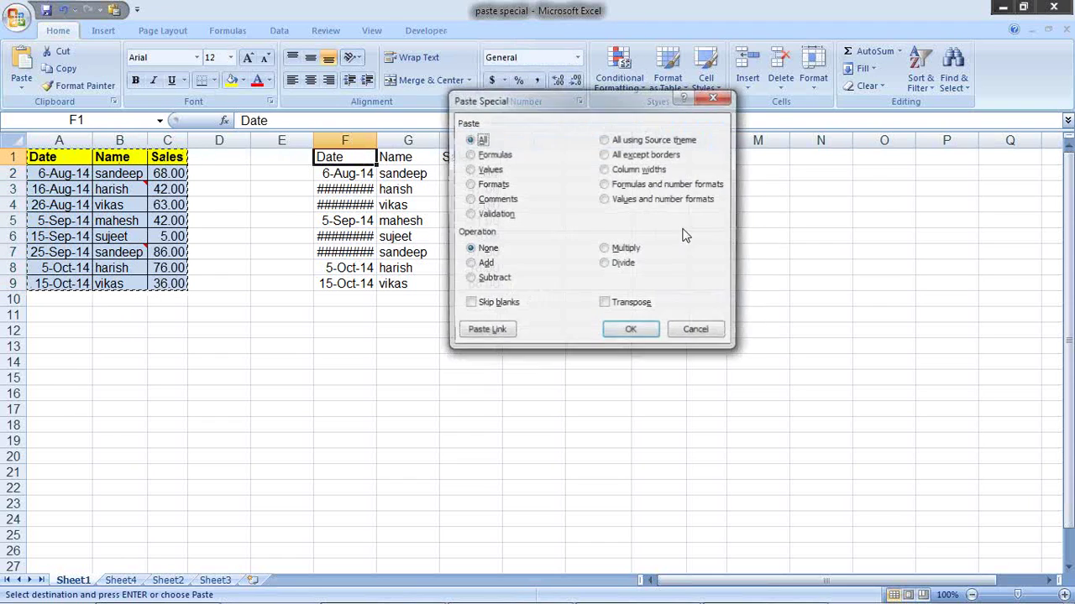
pyautogui.click(635, 172)
pyautogui.click(631, 330)
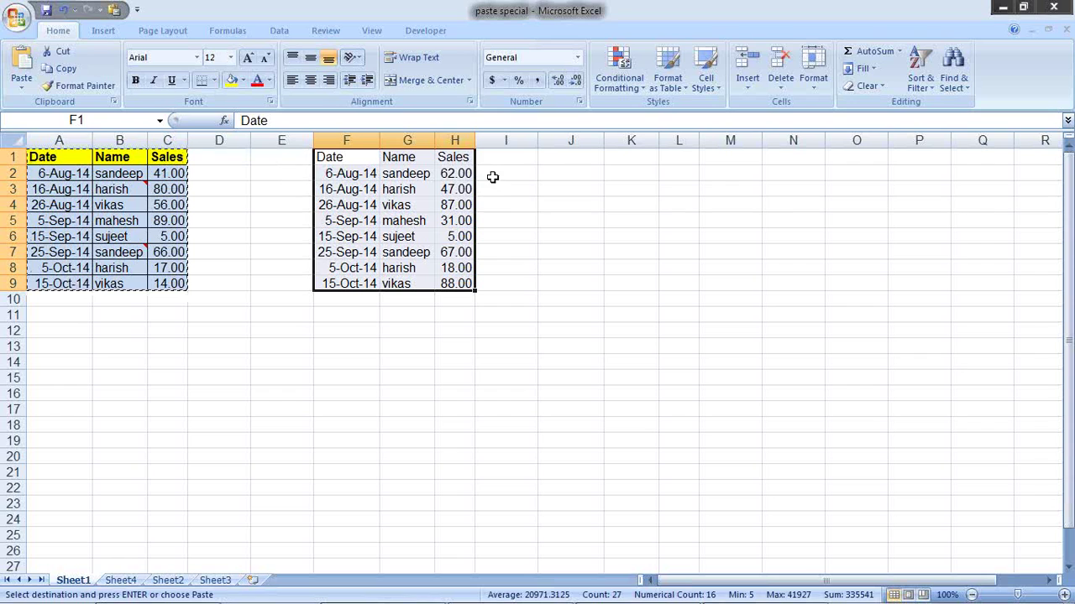
pyautogui.click(549, 160)
pyautogui.hotkey('alt', 'e')
# Step: Dismiss the Delete dialog and copy the original A1:C9 table
pyautogui.press('d')
pyautogui.press('Return')
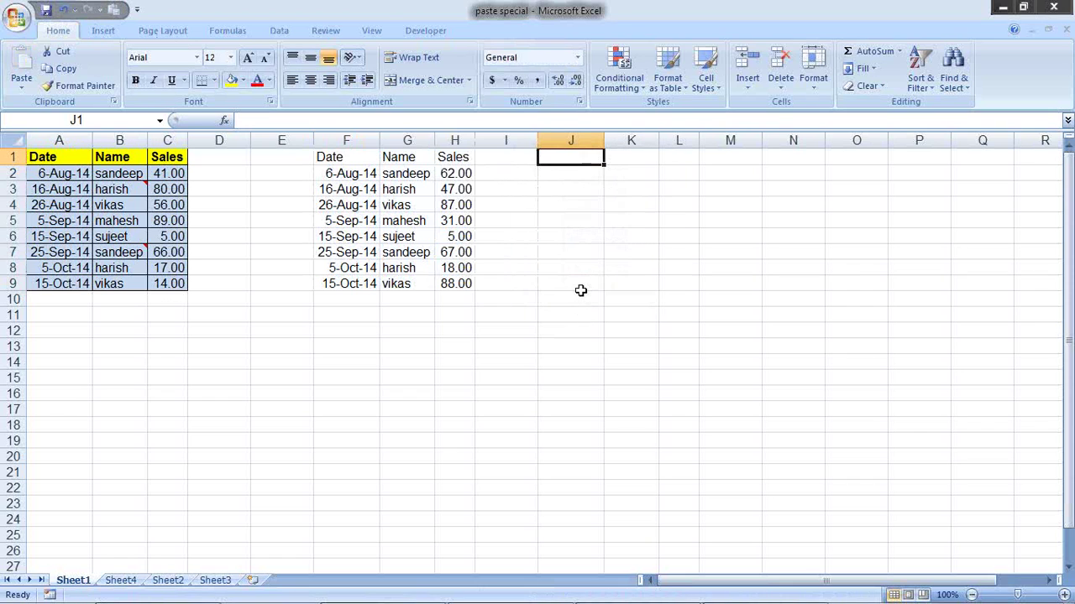
pyautogui.moveTo(59, 156); pyautogui.dragTo(168, 283)
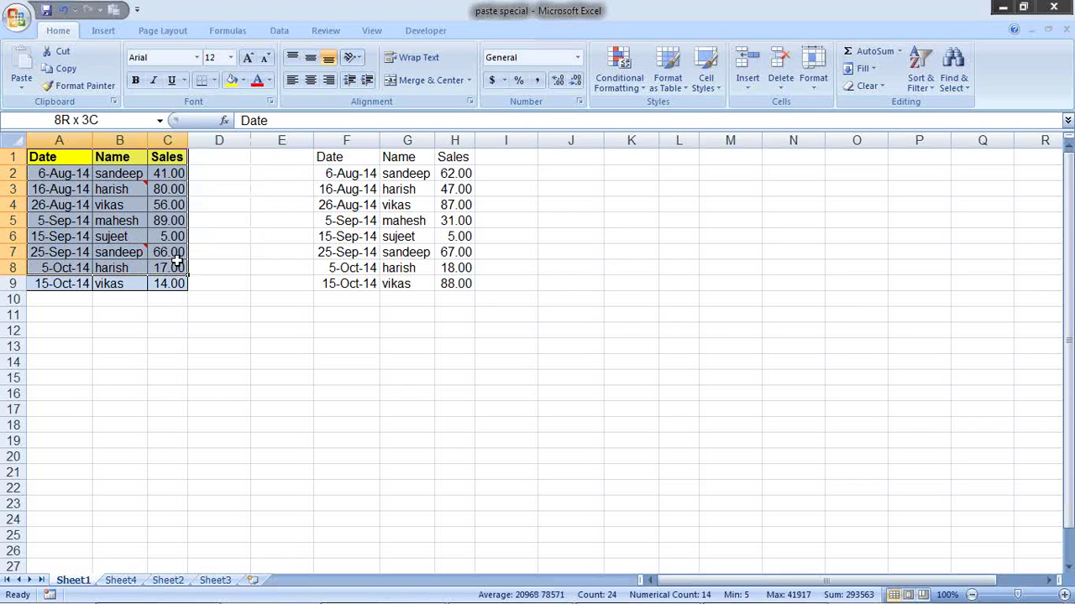
pyautogui.hotkey('ctrl', 'c')
# Step: Paste Special the table at J1 with All except borders
pyautogui.click(551, 161)
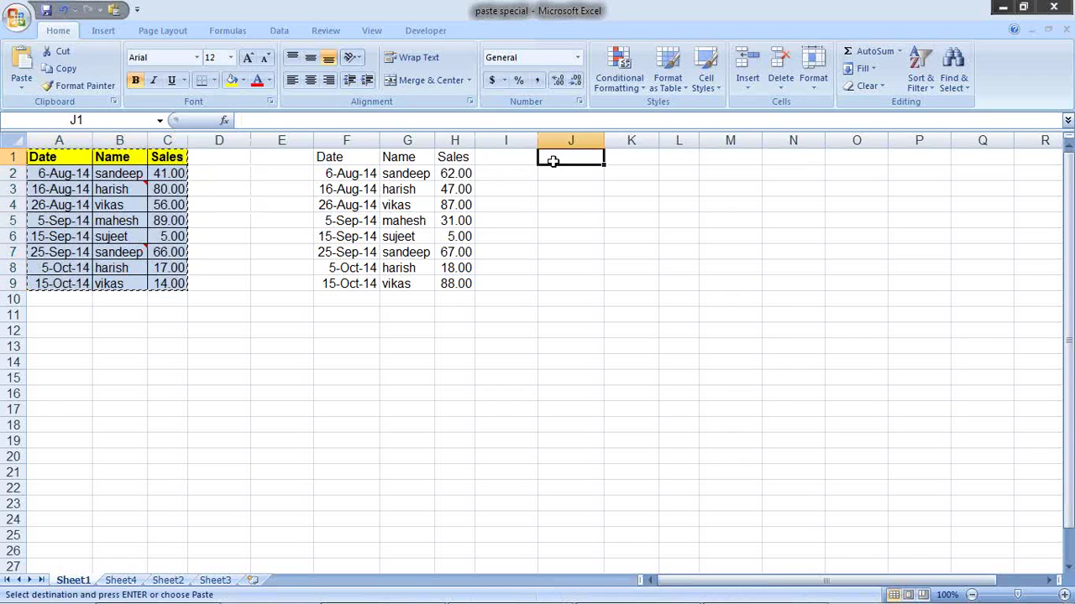
pyautogui.hotkey('alt', 'e')
pyautogui.press('s')
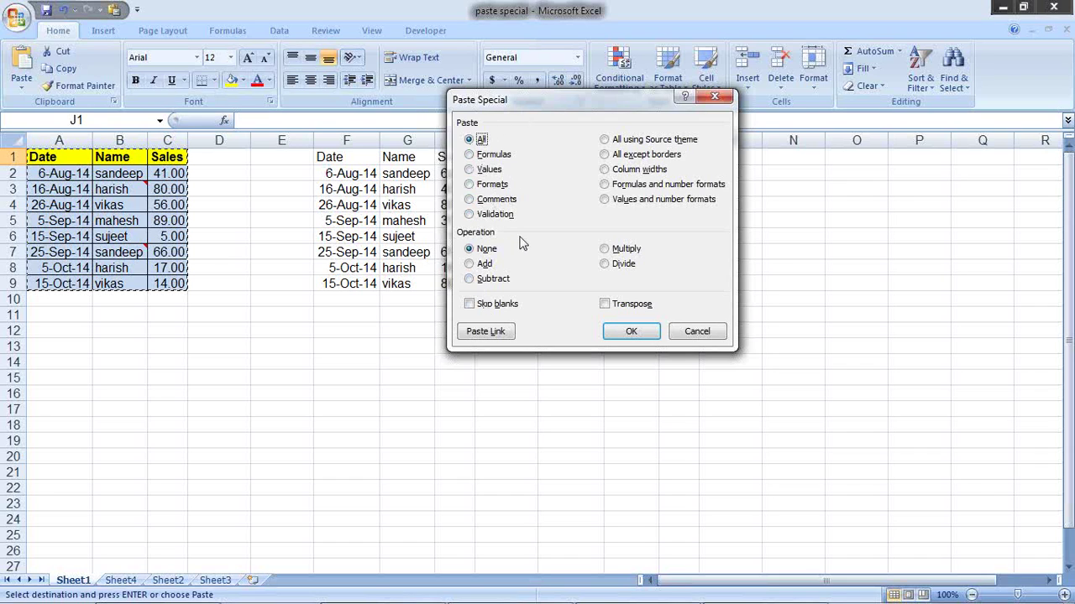
pyautogui.moveTo(627, 99); pyautogui.dragTo(663, 251)
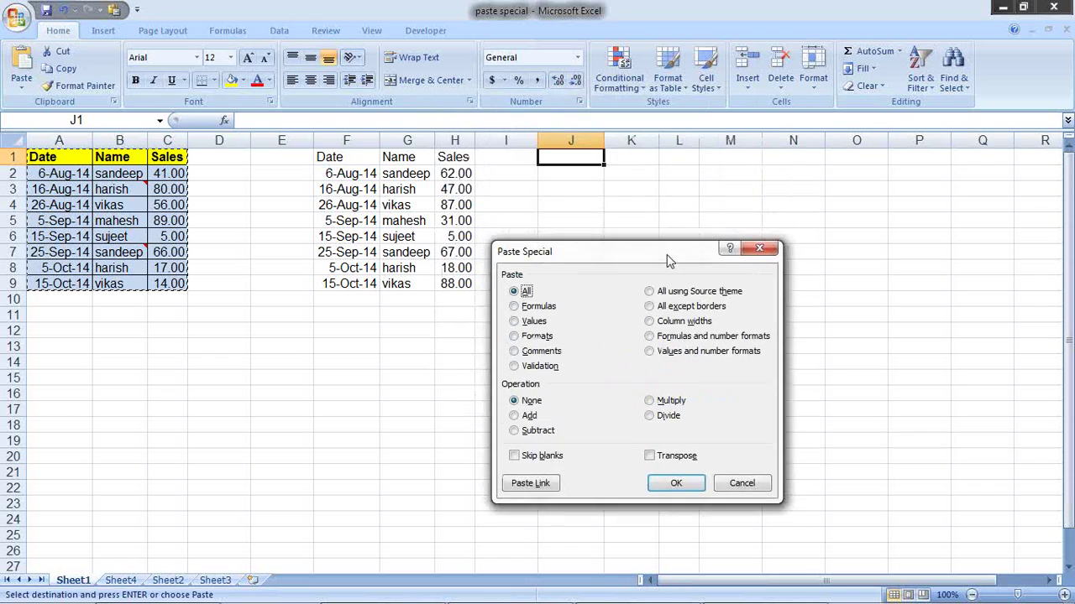
pyautogui.click(653, 307)
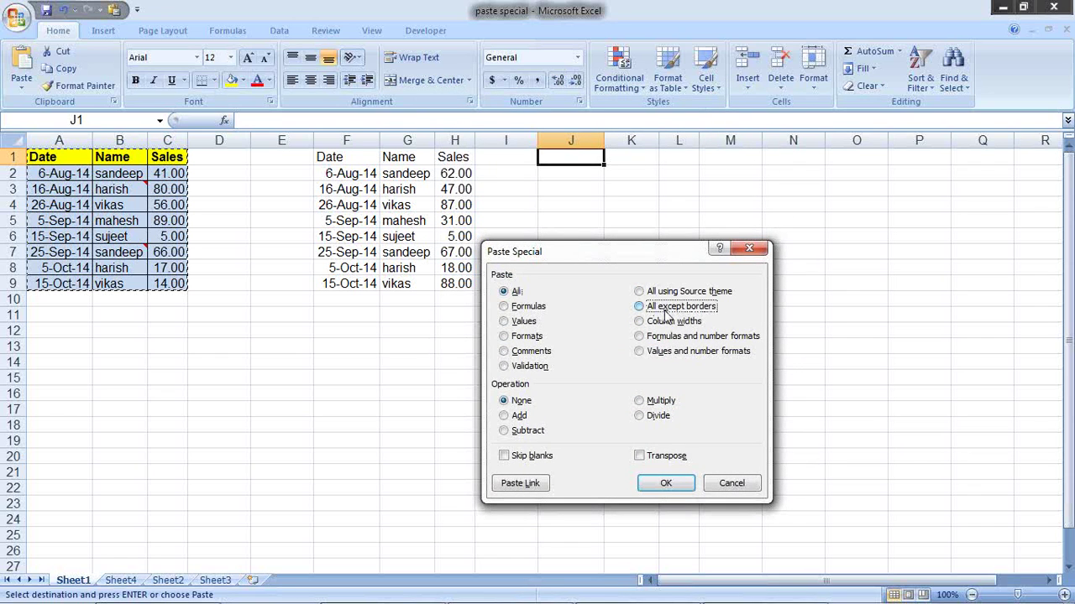
pyautogui.click(666, 484)
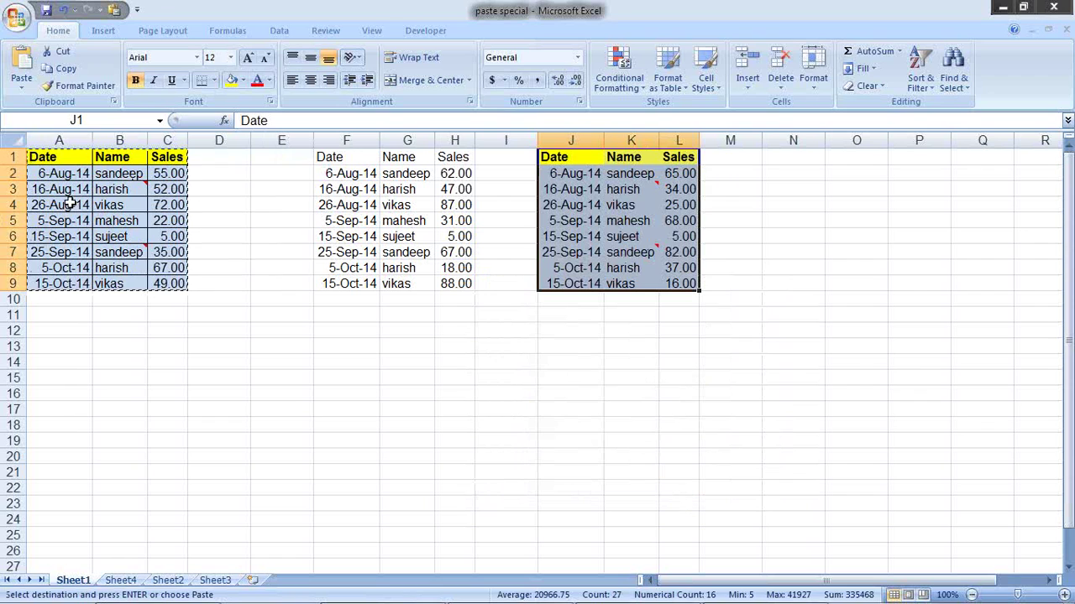
pyautogui.click(631, 186)
pyautogui.click(630, 236)
pyautogui.click(575, 174)
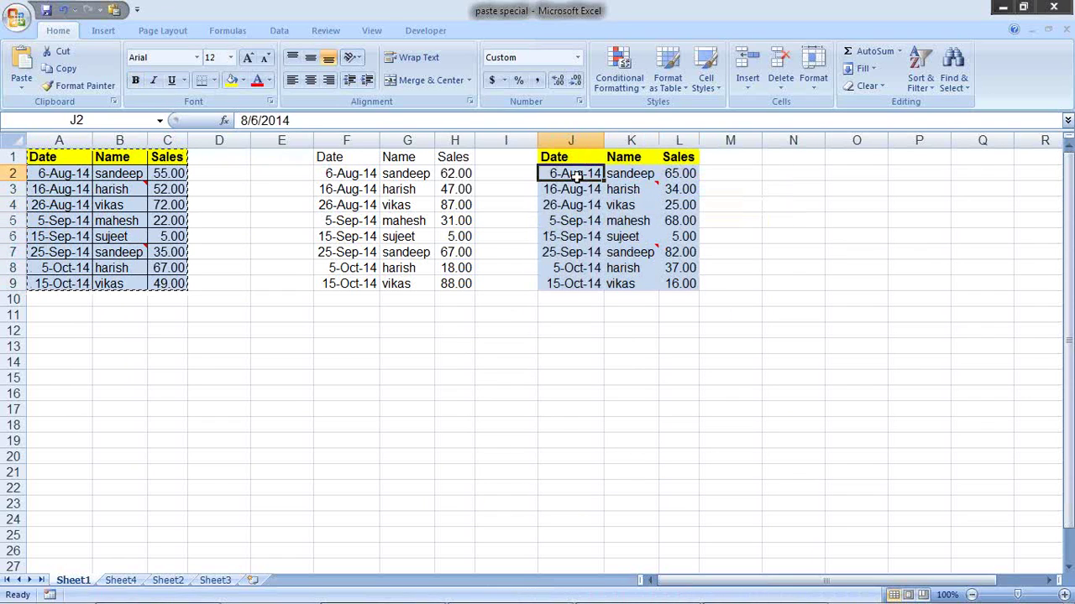
pyautogui.click(681, 191)
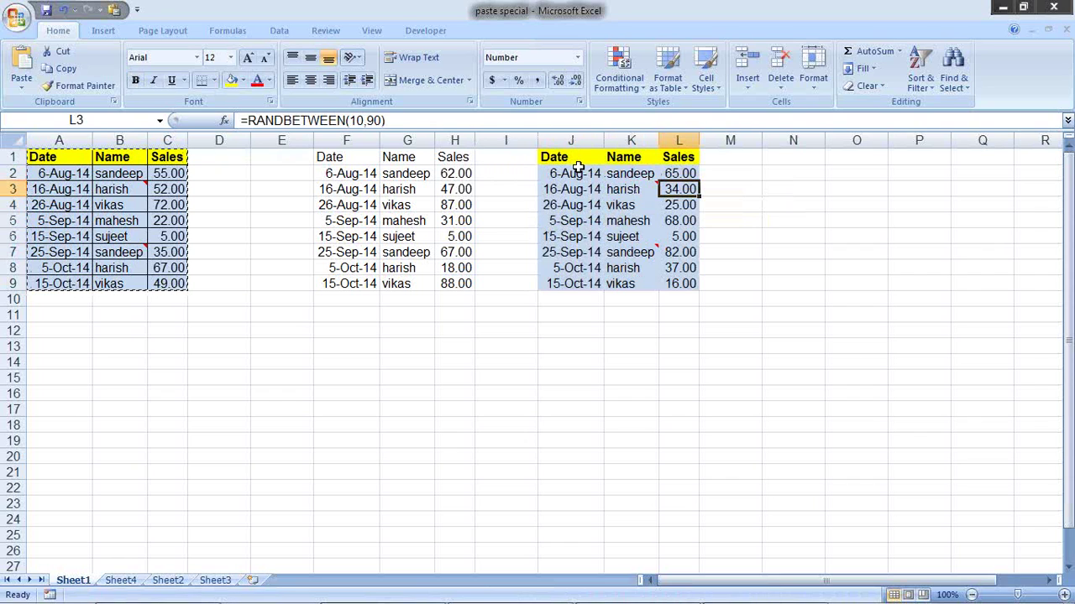
pyautogui.moveTo(554, 161); pyautogui.dragTo(682, 290)
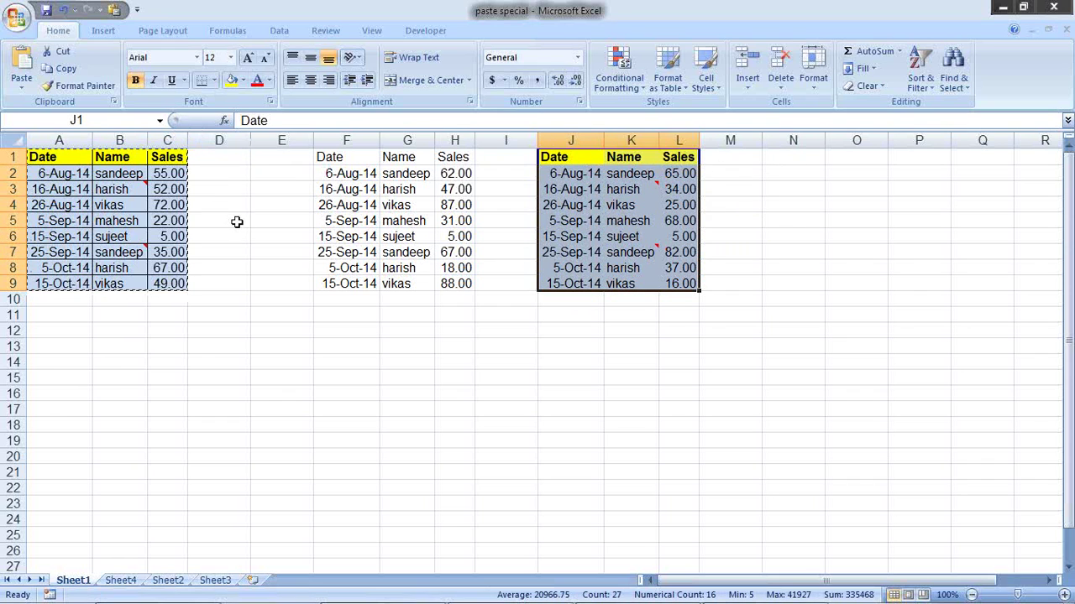
# Step: Paste the full copied table into N1, keeping all formats
pyautogui.click(782, 161)
pyautogui.hotkey('ctrl', 'alt', 'v')
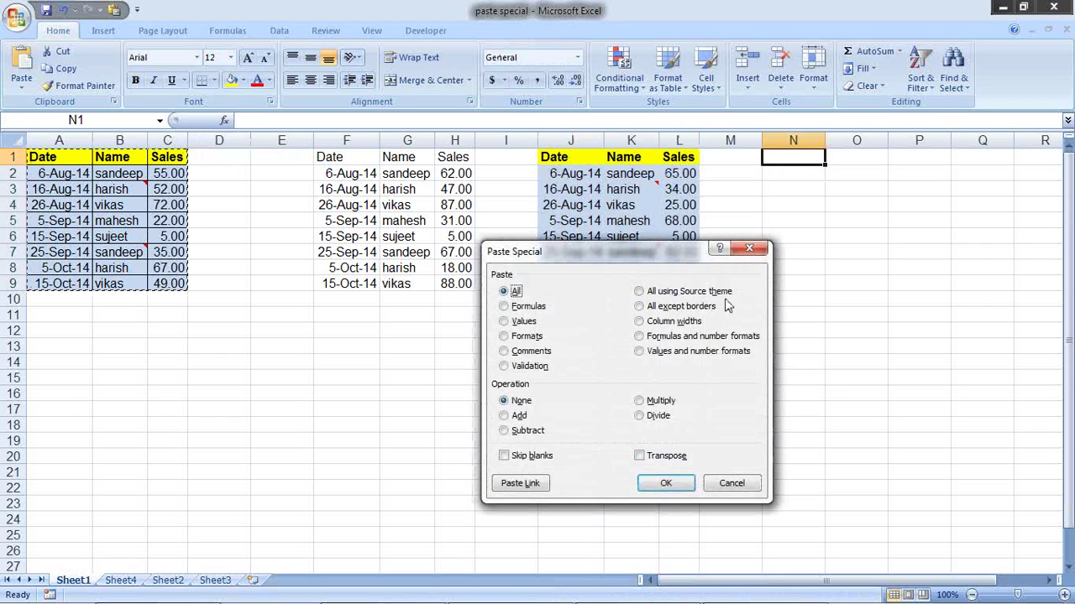
pyautogui.click(666, 483)
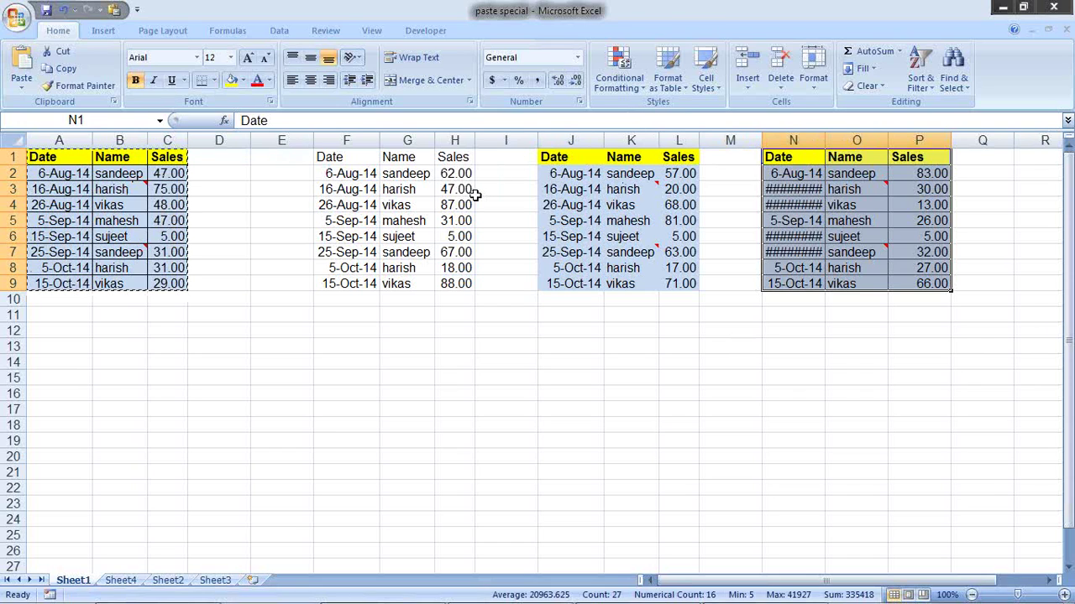
# Step: Bring the Paste Special dialog back up with Alt+E+S
pyautogui.press('alt')
pyautogui.press('e')
pyautogui.press('s')
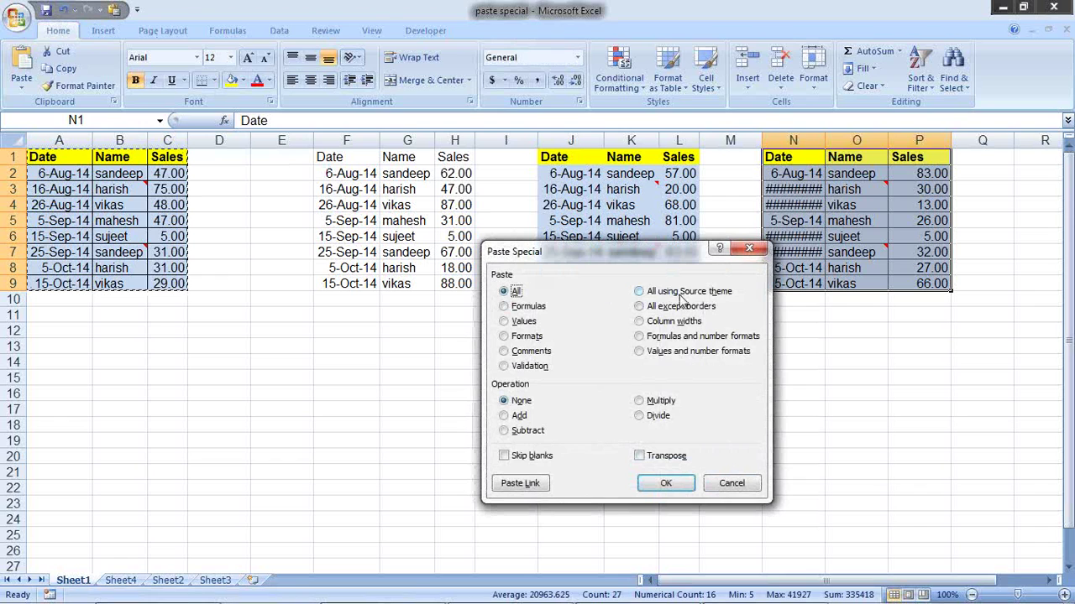
# Step: Dismiss Paste Special and browse the Page Layout themes without changing the theme
pyautogui.press('Escape')
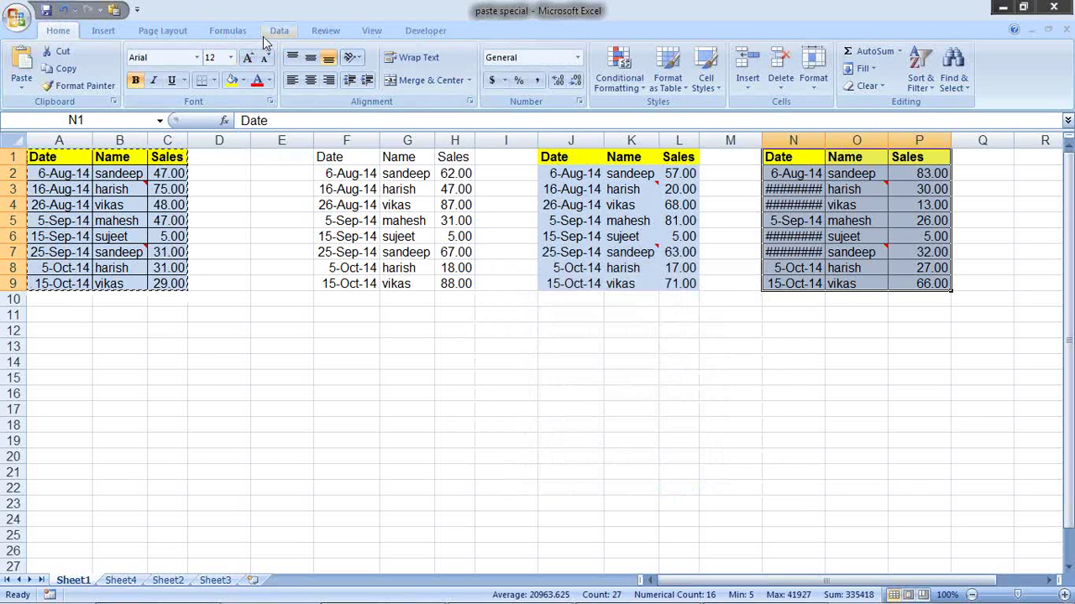
pyautogui.click(178, 35)
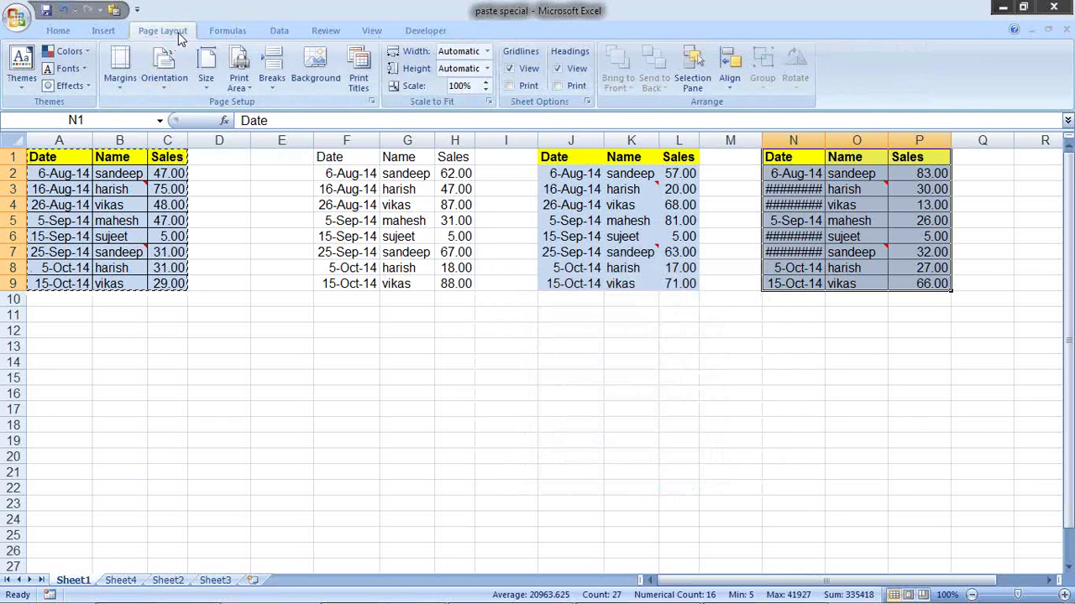
pyautogui.click(22, 72)
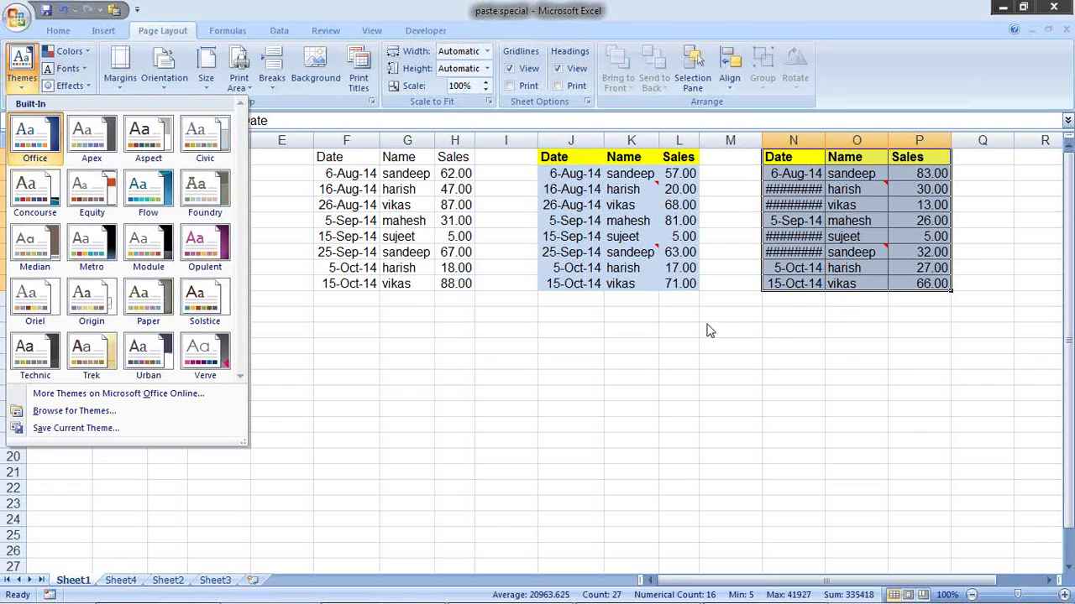
pyautogui.click(570, 303)
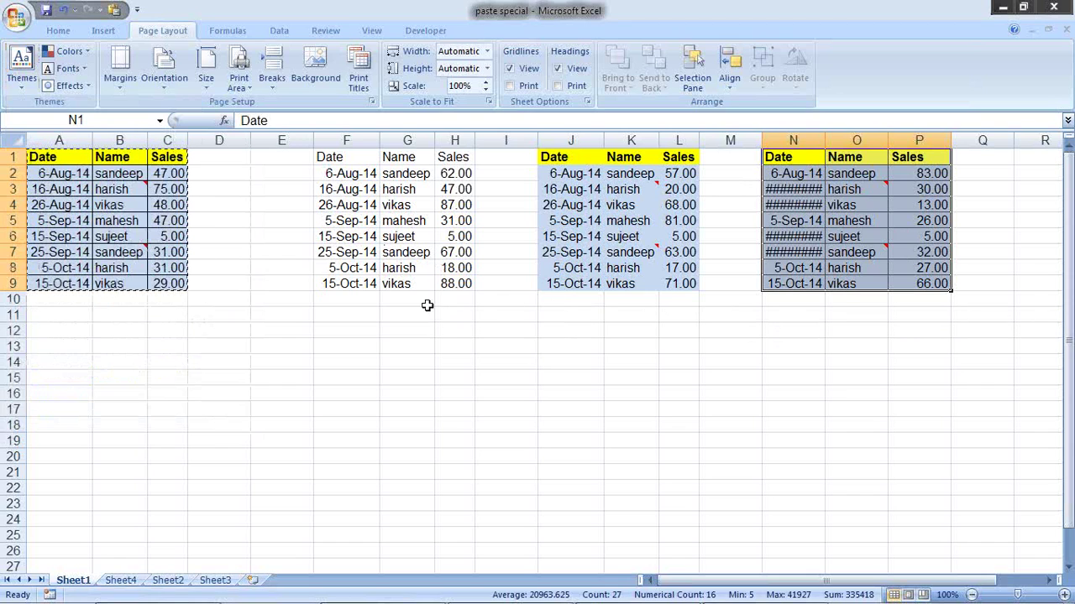
pyautogui.click(344, 319)
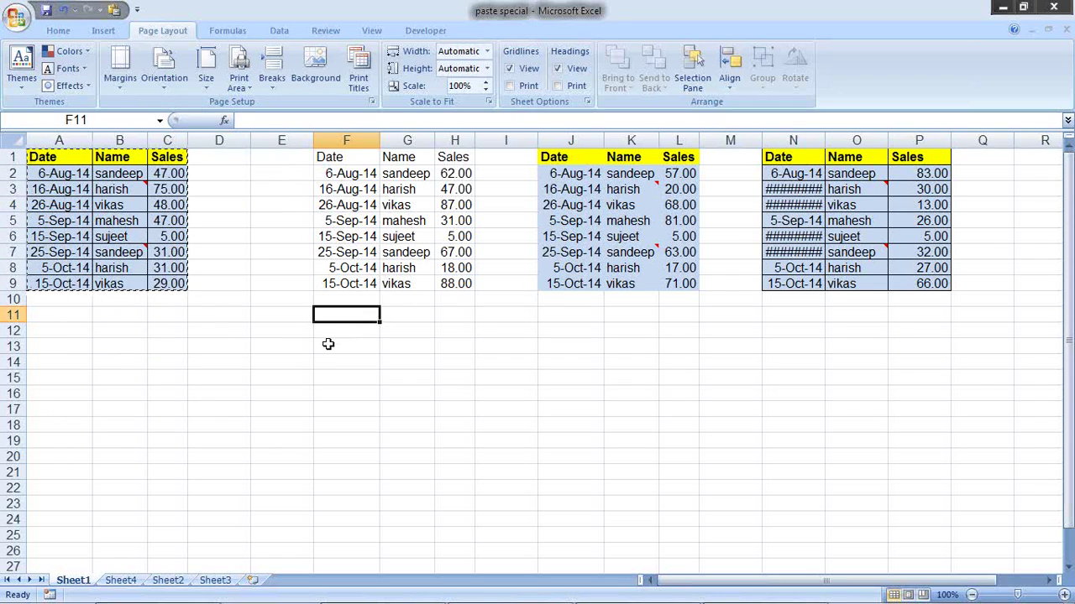
pyautogui.hotkey('ctrl', 'alt', 'v')
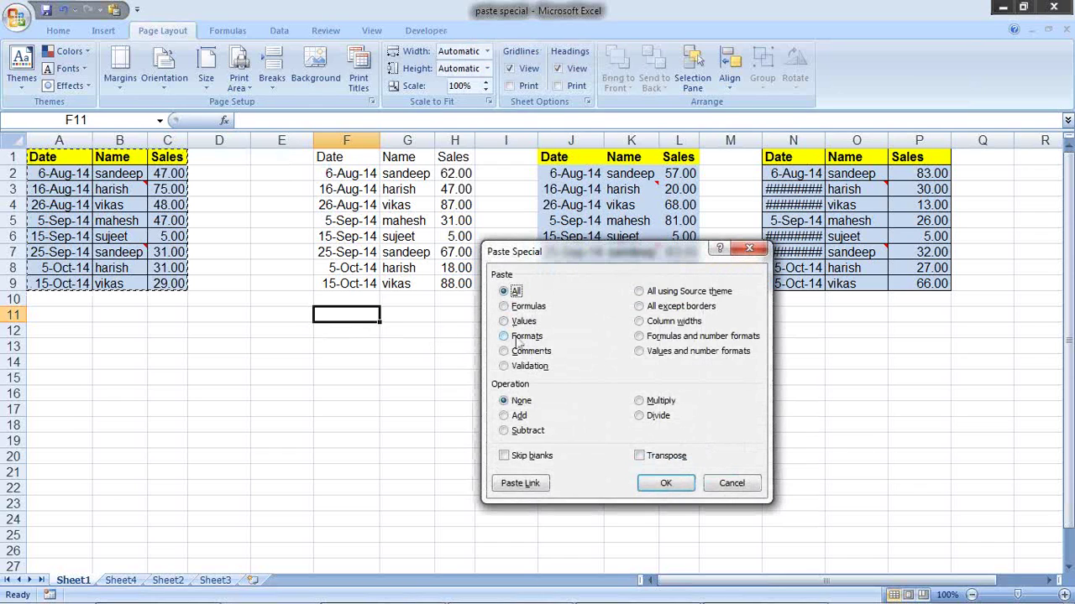
pyautogui.press('Escape')
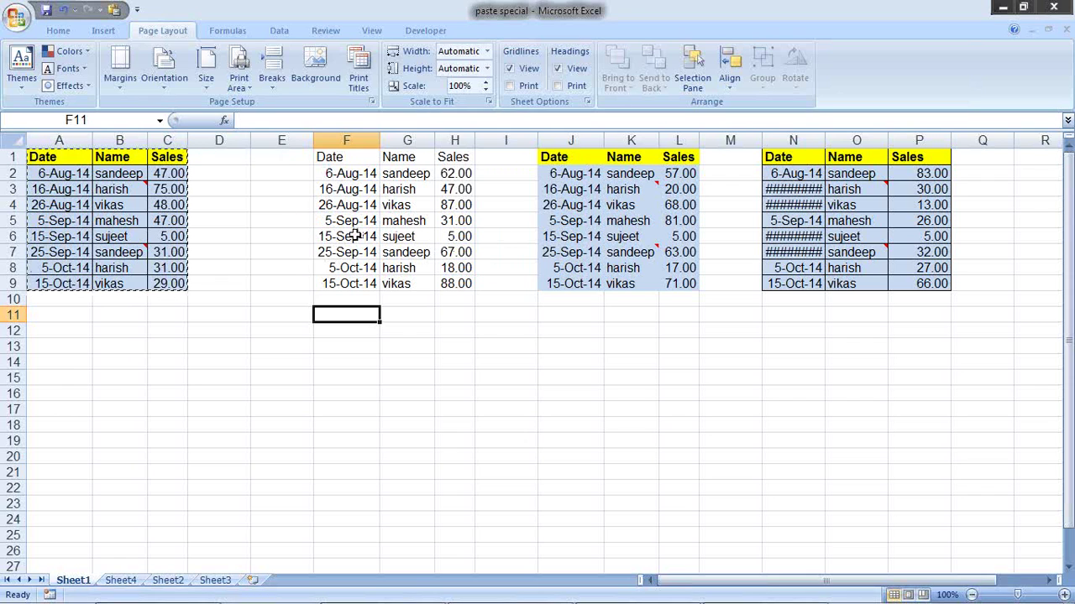
# Step: Clear all formatting from F1:H9, then copy the original table A1:C9
pyautogui.moveTo(336, 162)
pyautogui.mouseDown()
pyautogui.moveTo(411, 225)
pyautogui.moveTo(450, 285)
pyautogui.mouseUp()
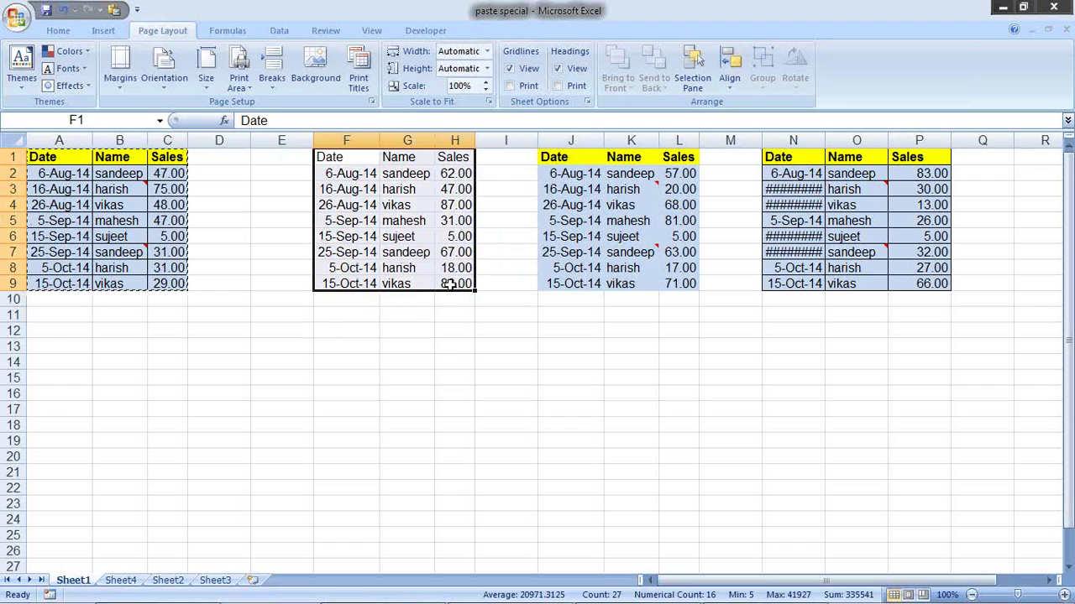
pyautogui.hotkey('ctrl', 'shift', '~')
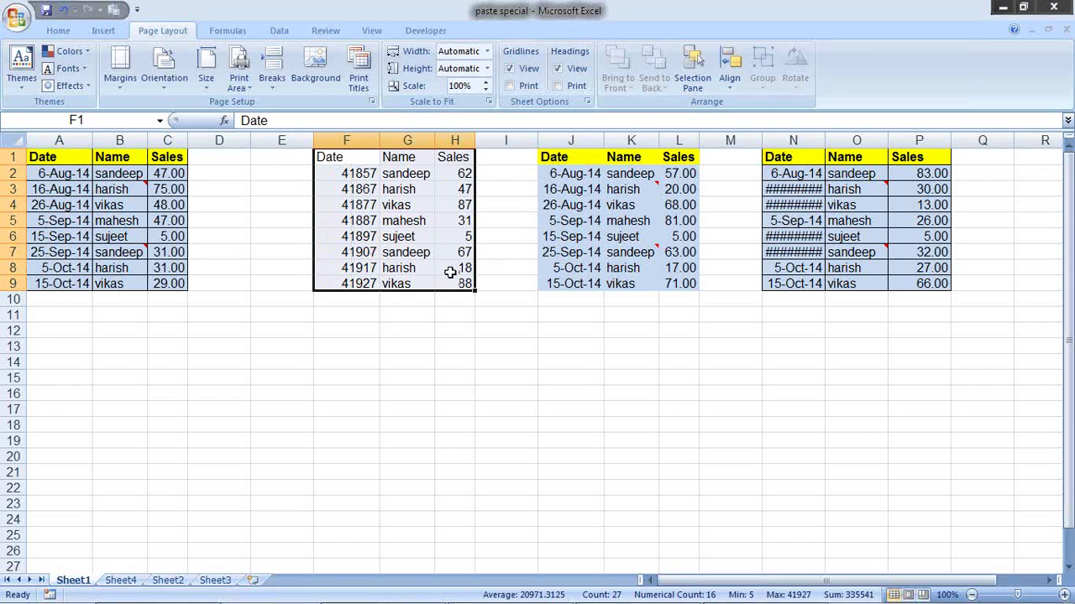
pyautogui.click(344, 161)
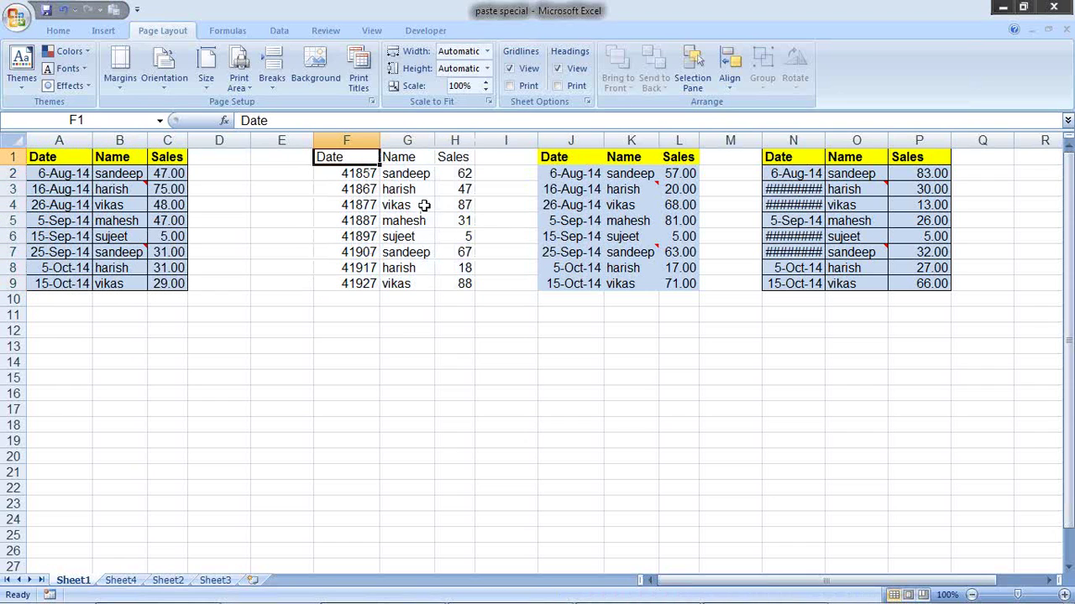
pyautogui.moveTo(55, 164); pyautogui.dragTo(168, 284)
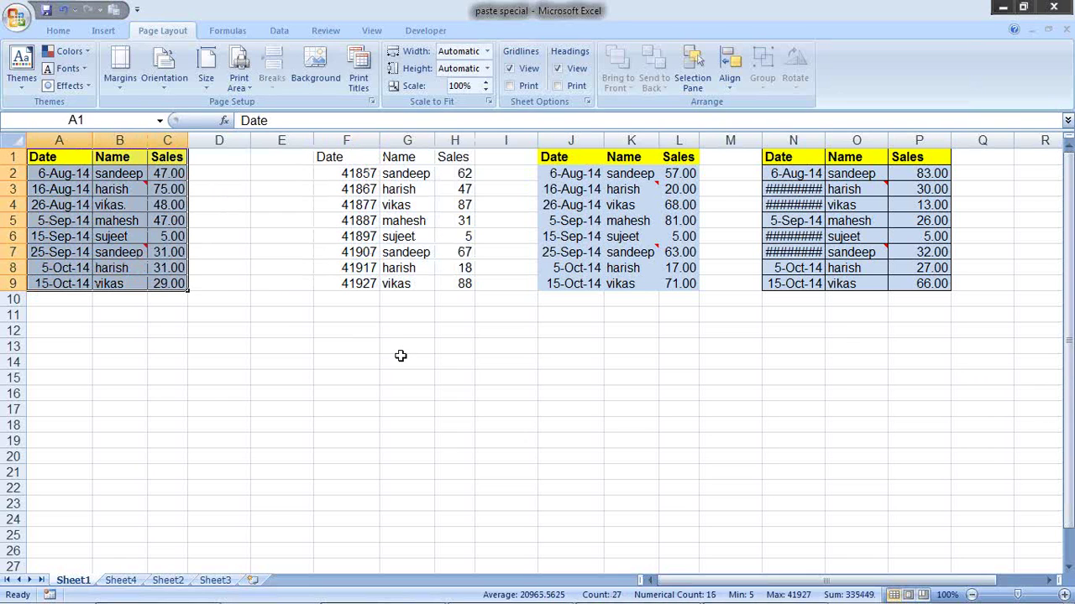
pyautogui.hotkey('ctrl', 'c')
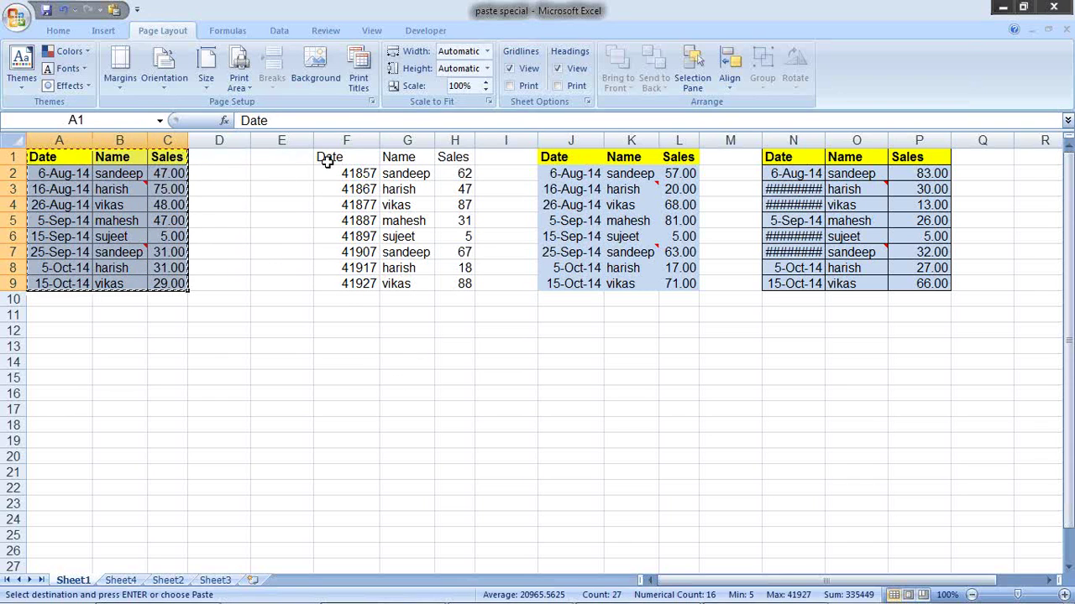
# Step: Paste only the formats of A1:C9 onto the F1:H9 table with Paste Special Formats
pyautogui.click(326, 159)
pyautogui.rightClick(328, 160)
pyautogui.click(363, 223)
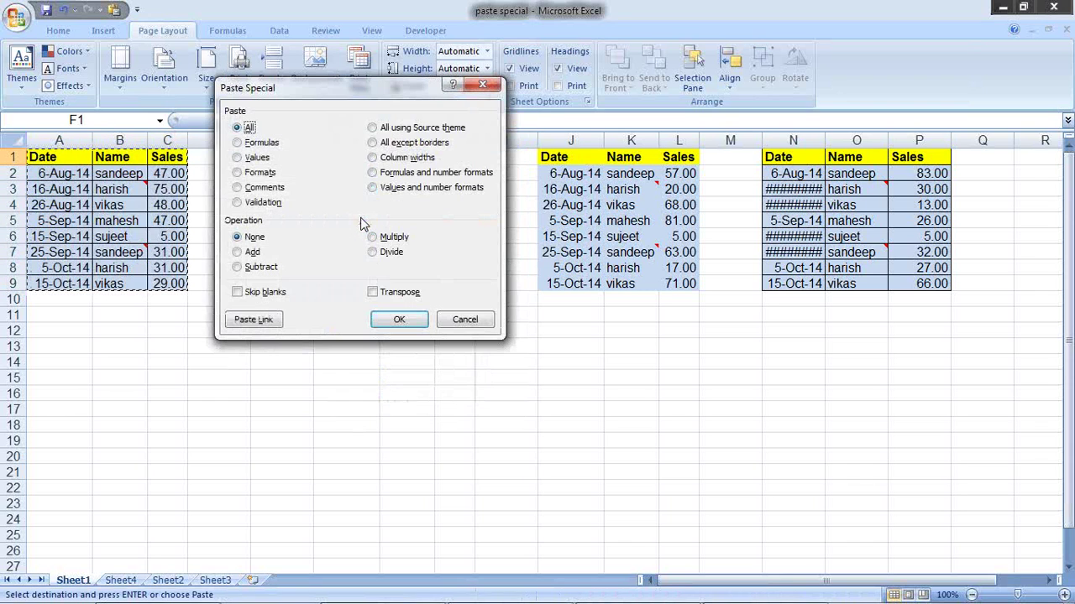
pyautogui.click(260, 173)
pyautogui.click(399, 319)
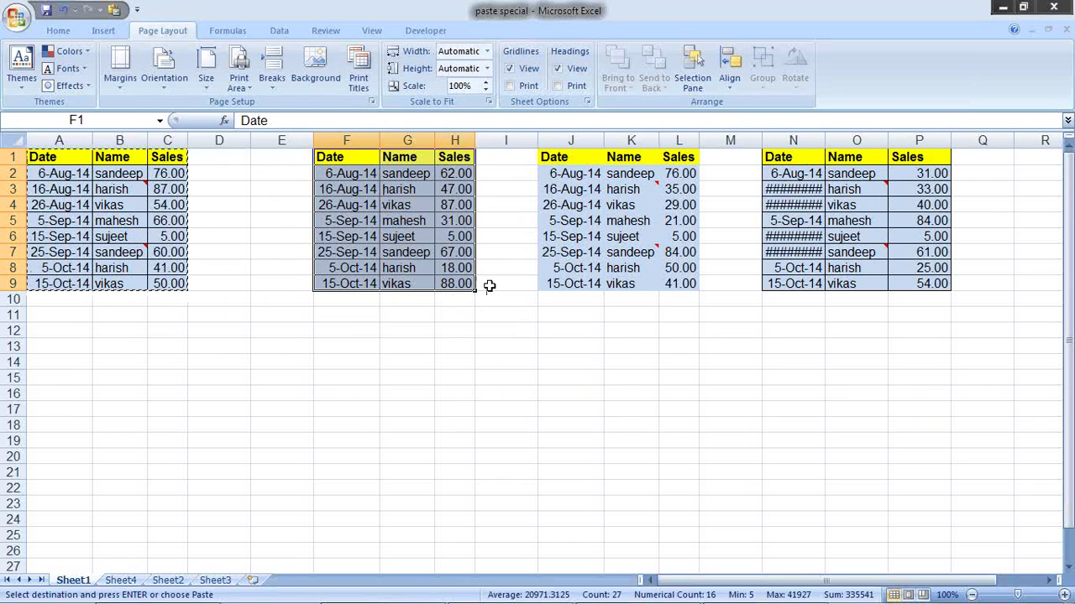
pyautogui.click(350, 313)
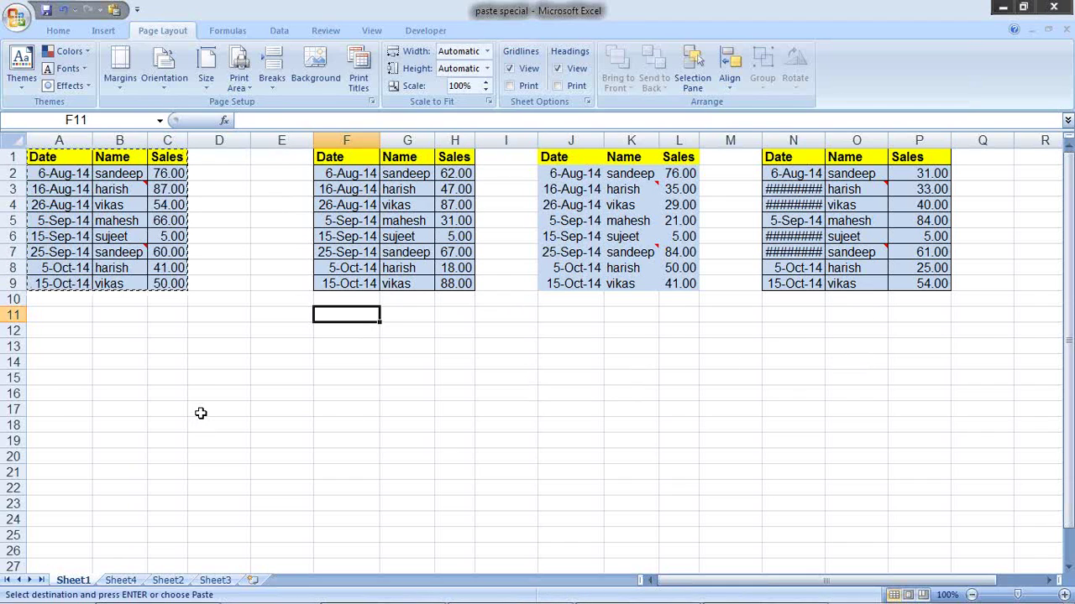
# Step: Clear the copy marquee around A1:C9
pyautogui.press('Escape')
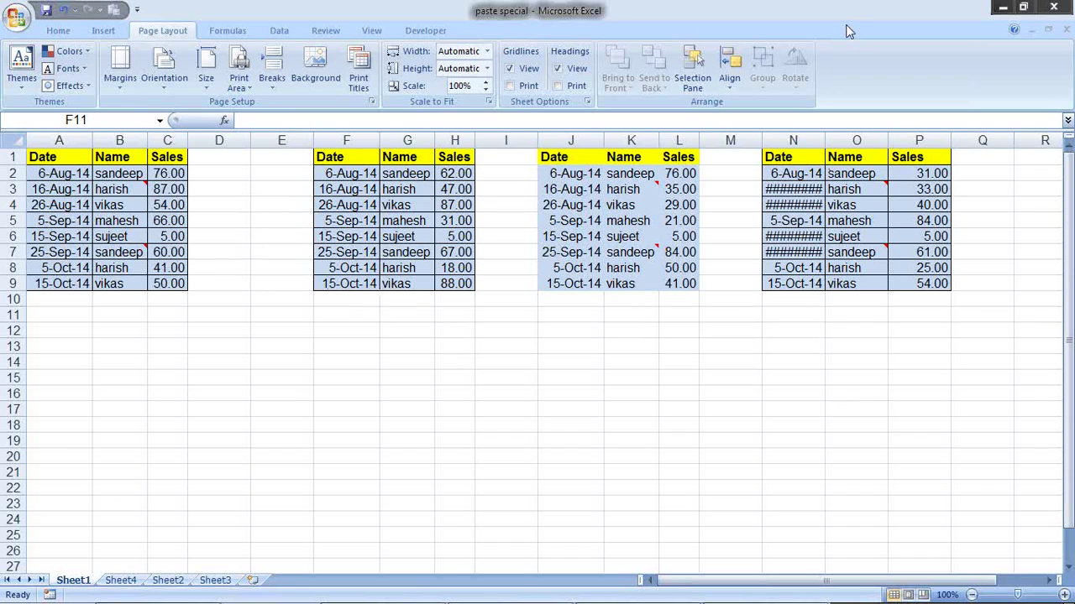
pyautogui.click(353, 315)
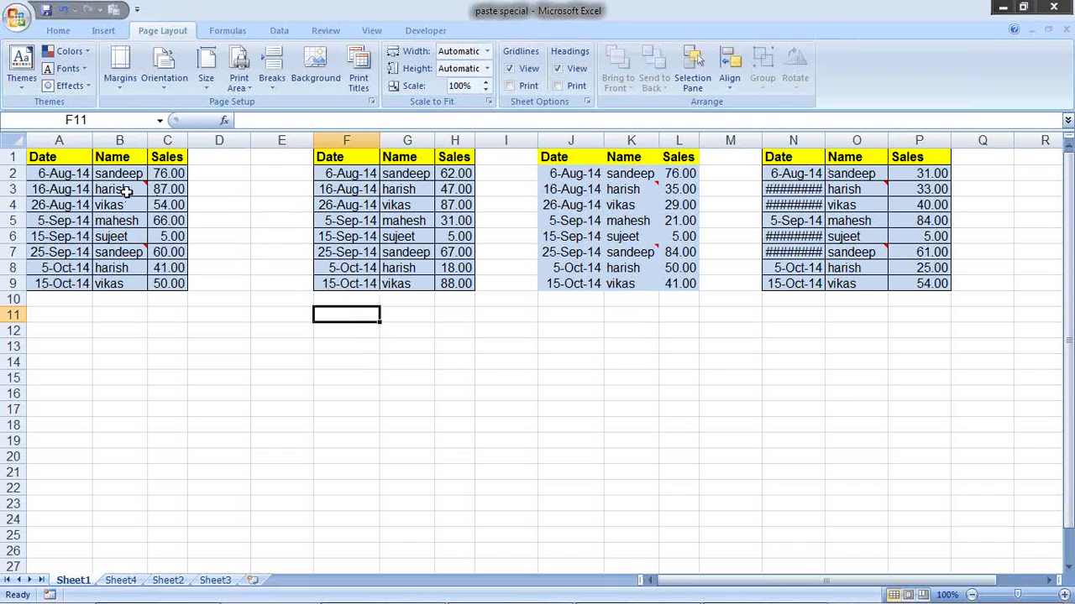
# Step: Read the comments on names B3 and B7, then bring up B3's context menu
pyautogui.moveTo(125, 191)
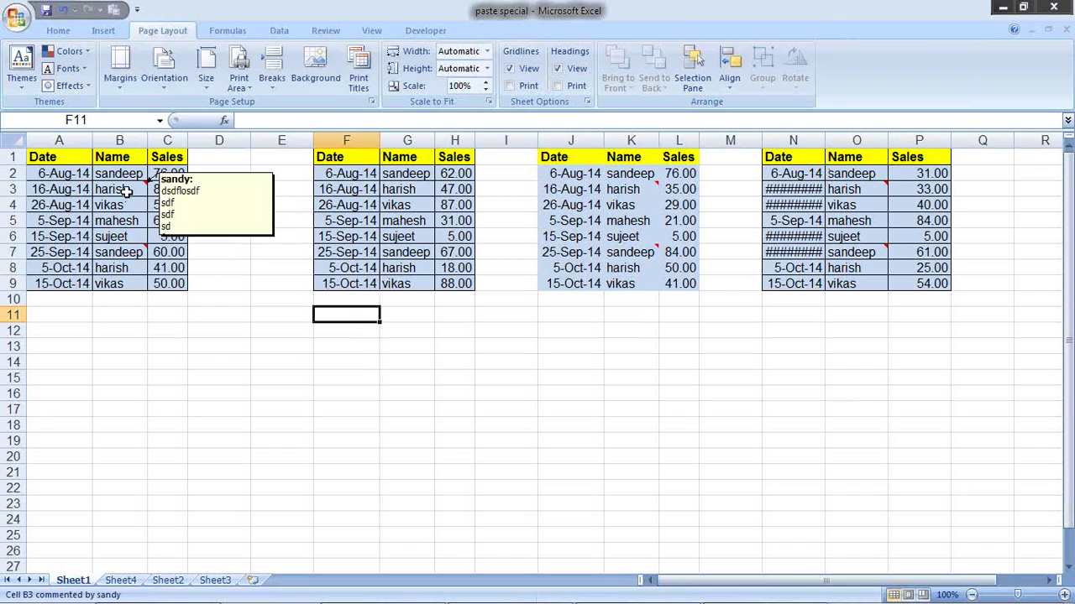
pyautogui.click(125, 191)
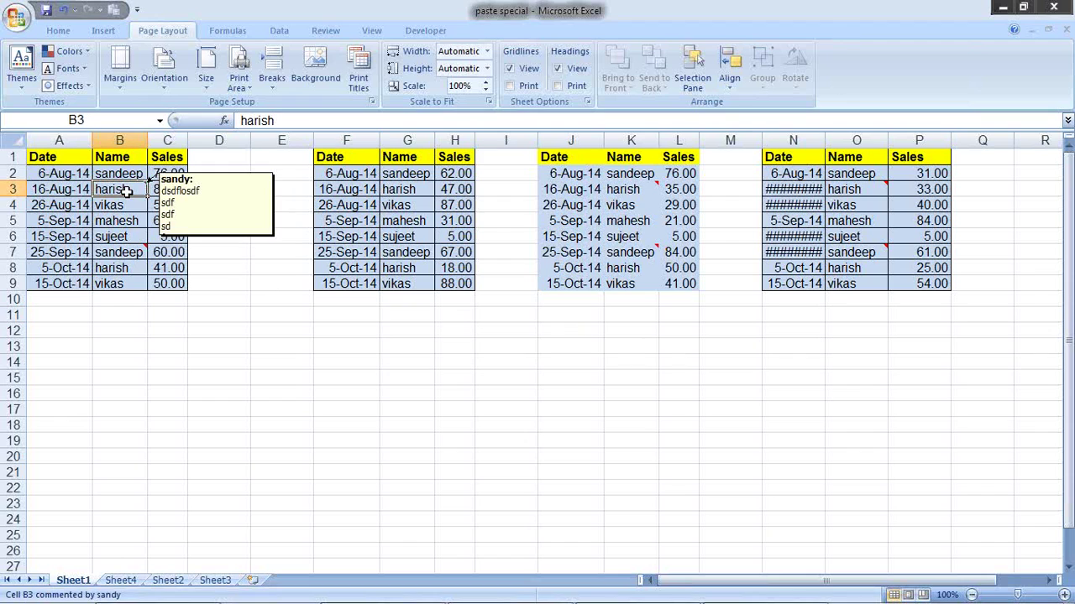
pyautogui.click(131, 252)
pyautogui.click(403, 190)
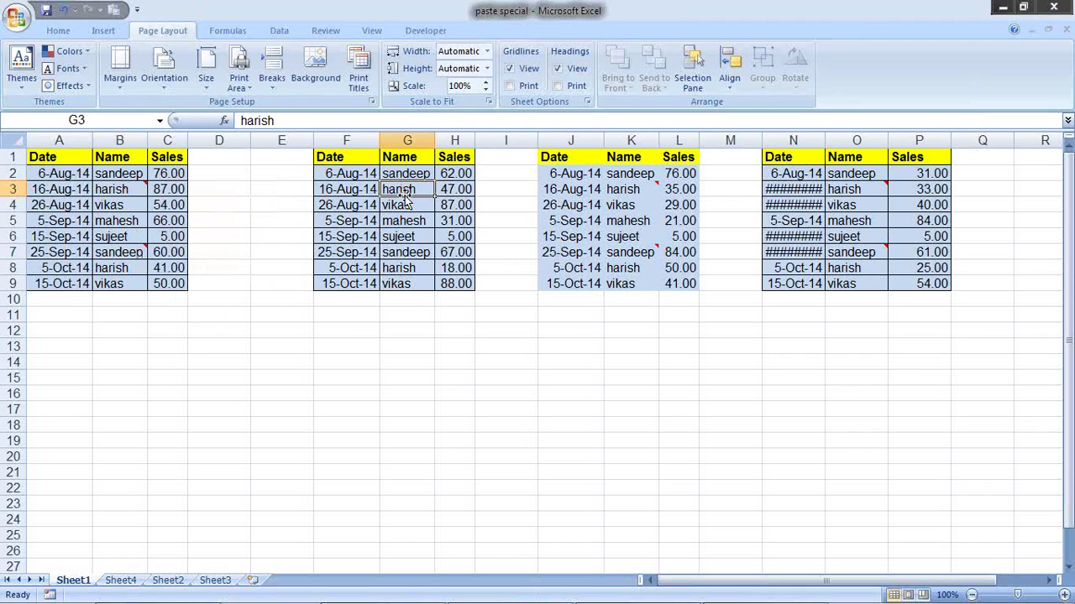
pyautogui.click(407, 346)
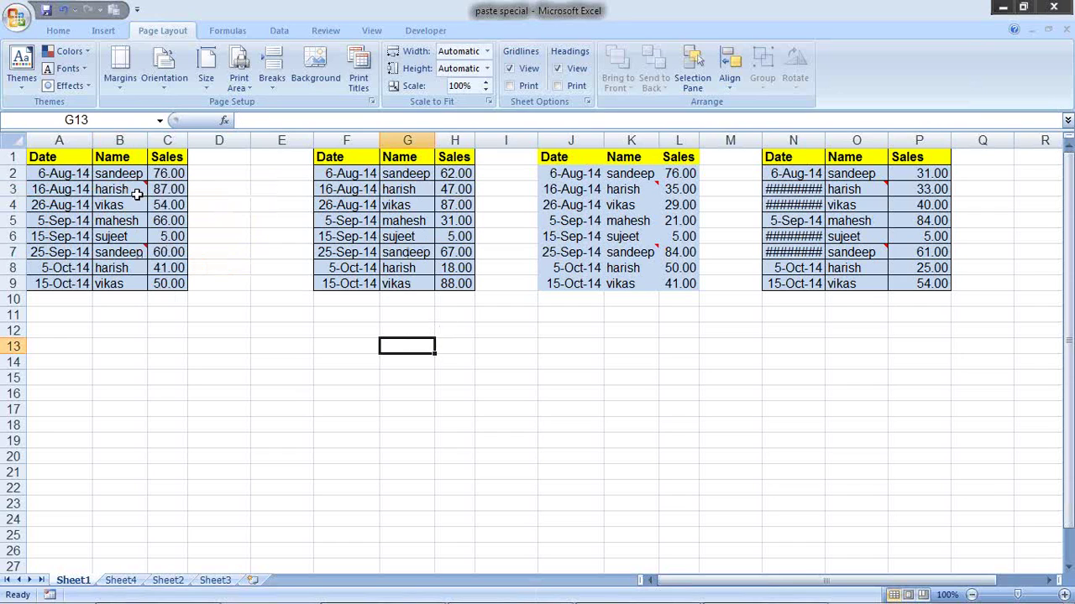
pyautogui.moveTo(136, 194)
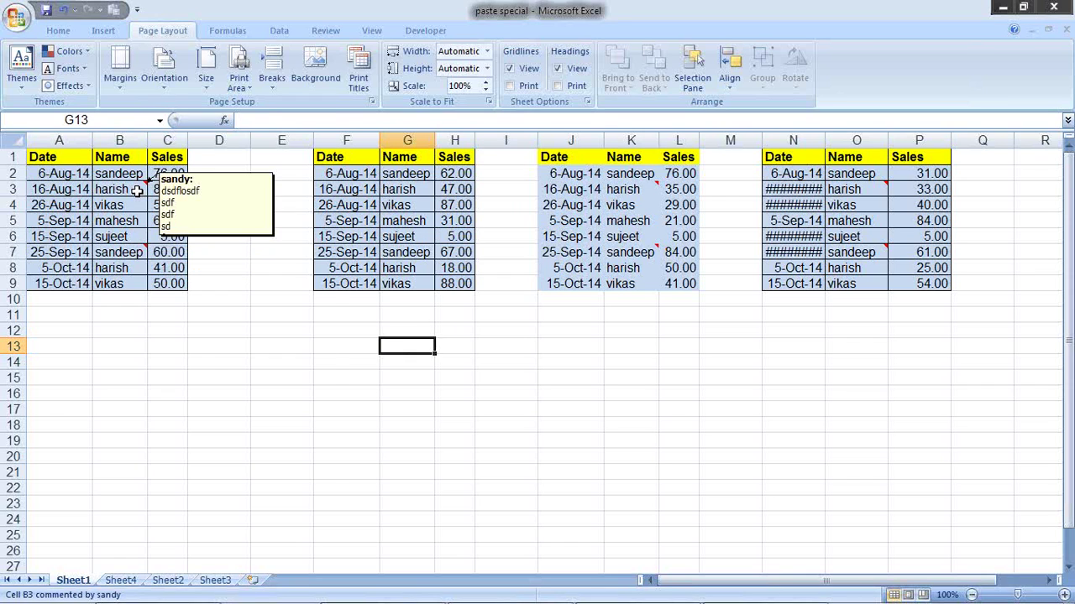
pyautogui.rightClick(137, 191)
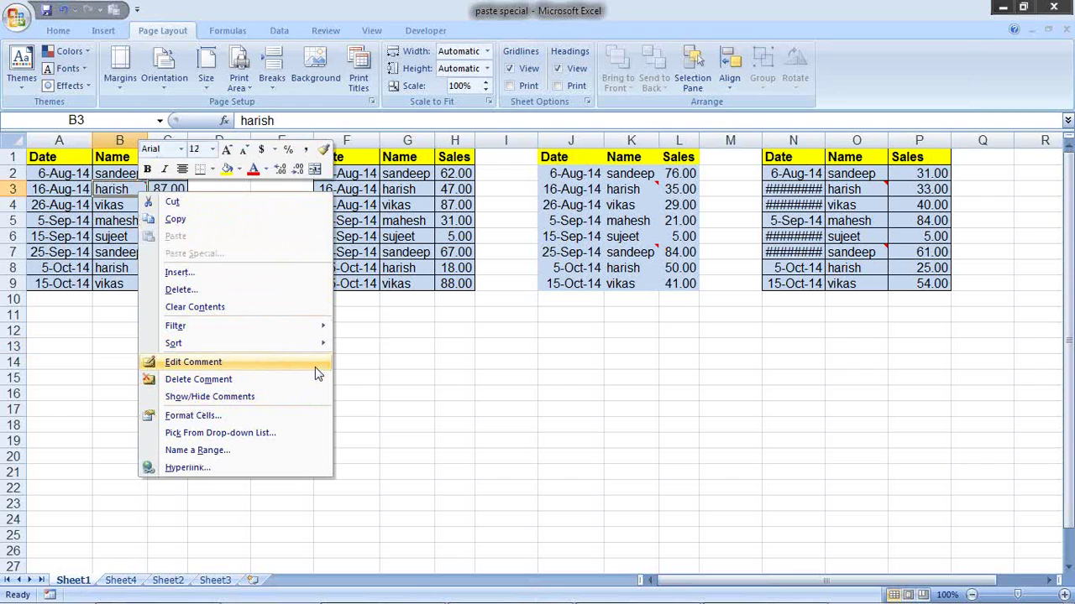
# Step: Copy the text of B3's comment into a new comment on date cell F6
pyautogui.click(249, 364)
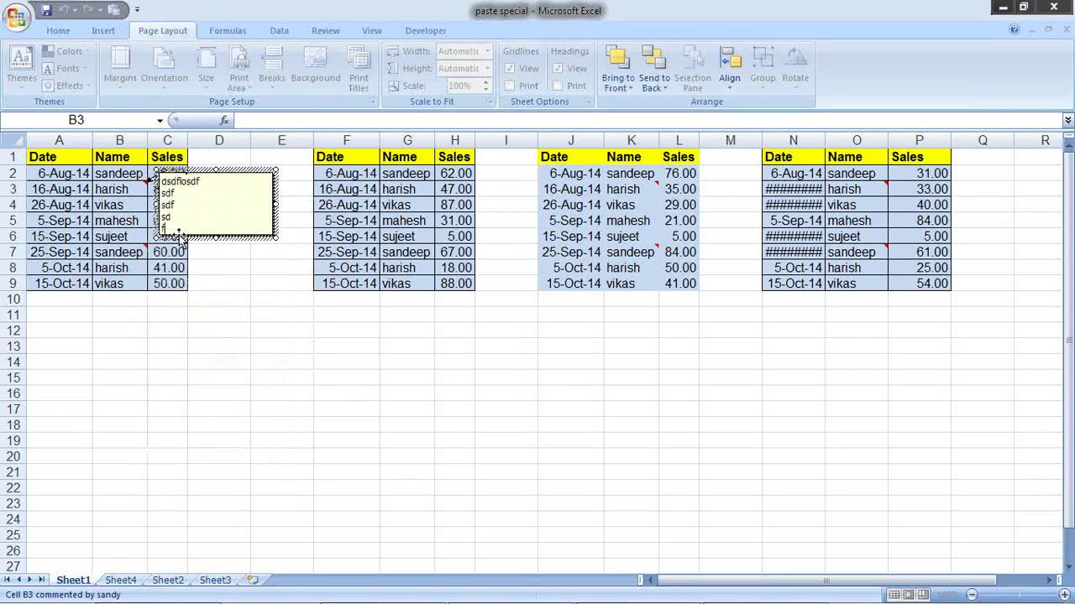
pyautogui.moveTo(181, 239); pyautogui.dragTo(146, 161)
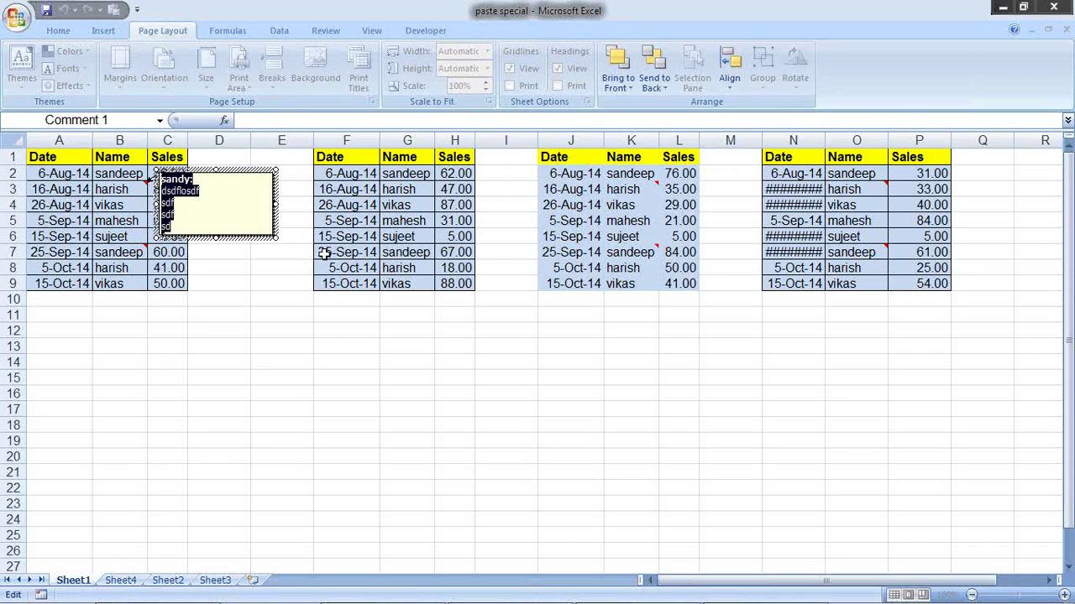
pyautogui.rightClick(352, 240)
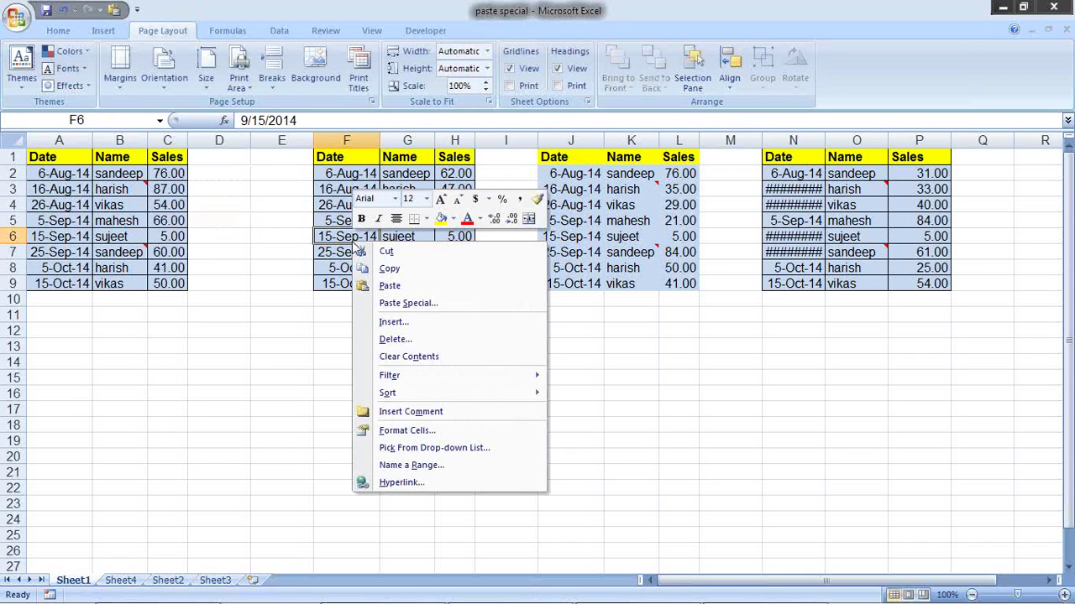
pyautogui.click(410, 411)
pyautogui.hotkey('ctrl', 'v')
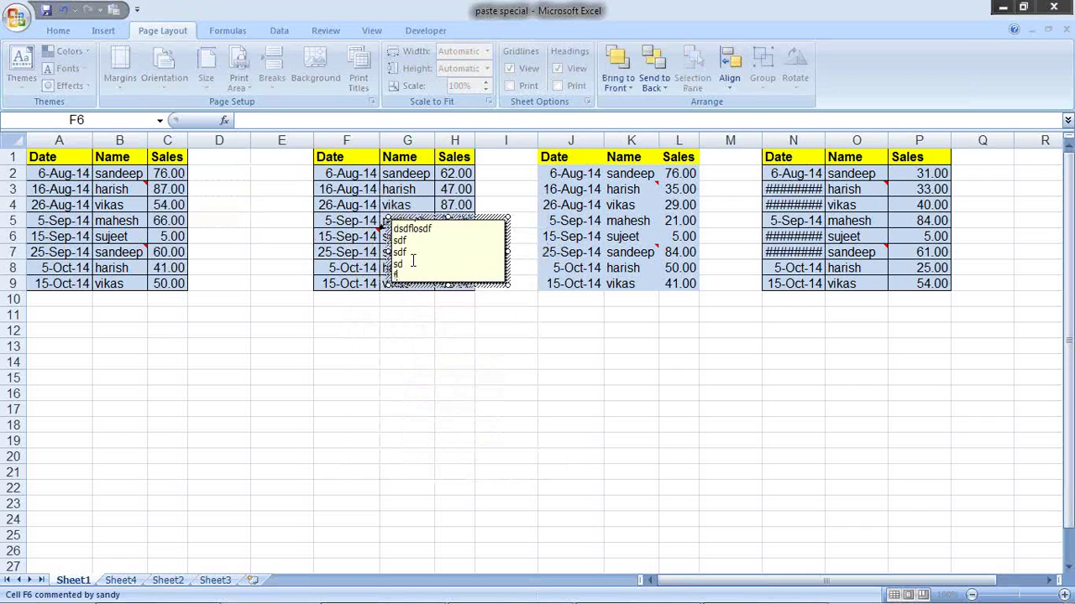
pyautogui.click(412, 328)
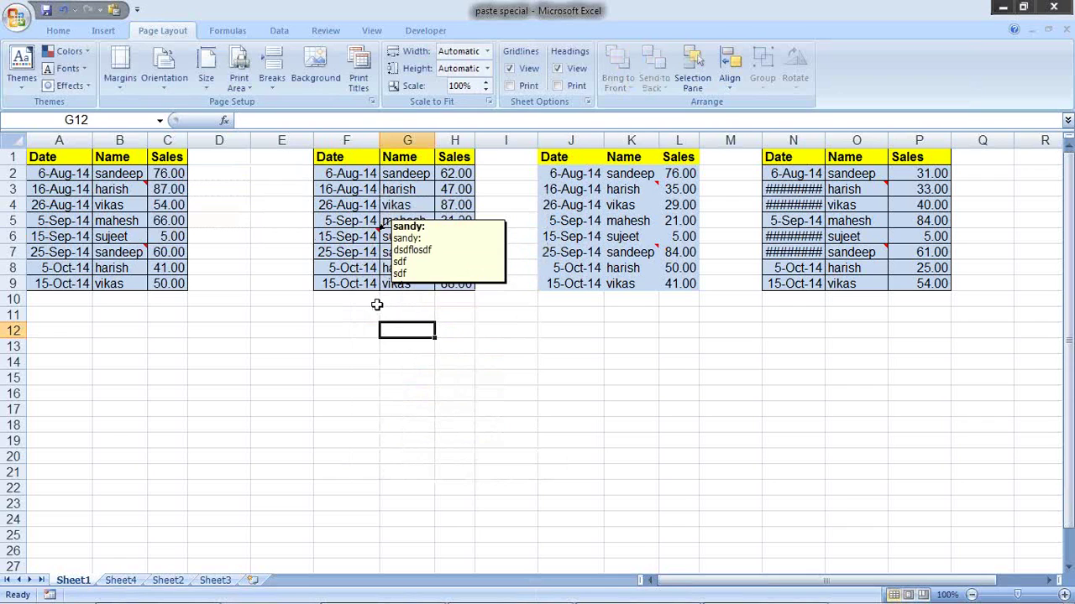
# Step: Reselect F6 and G3 to check the newly added F6 comment
pyautogui.click(347, 326)
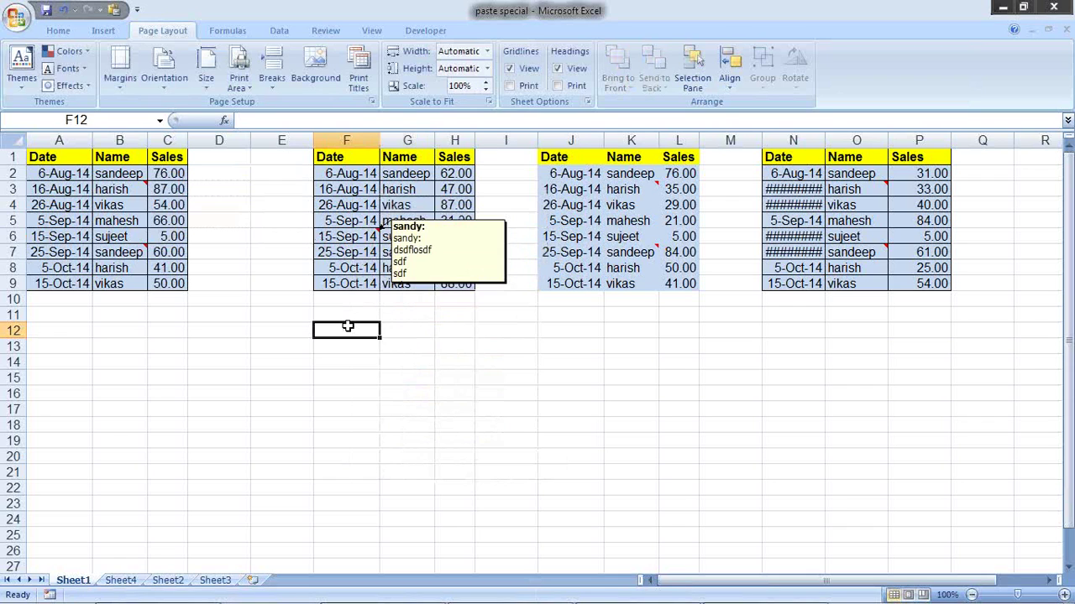
pyautogui.click(349, 237)
pyautogui.click(426, 325)
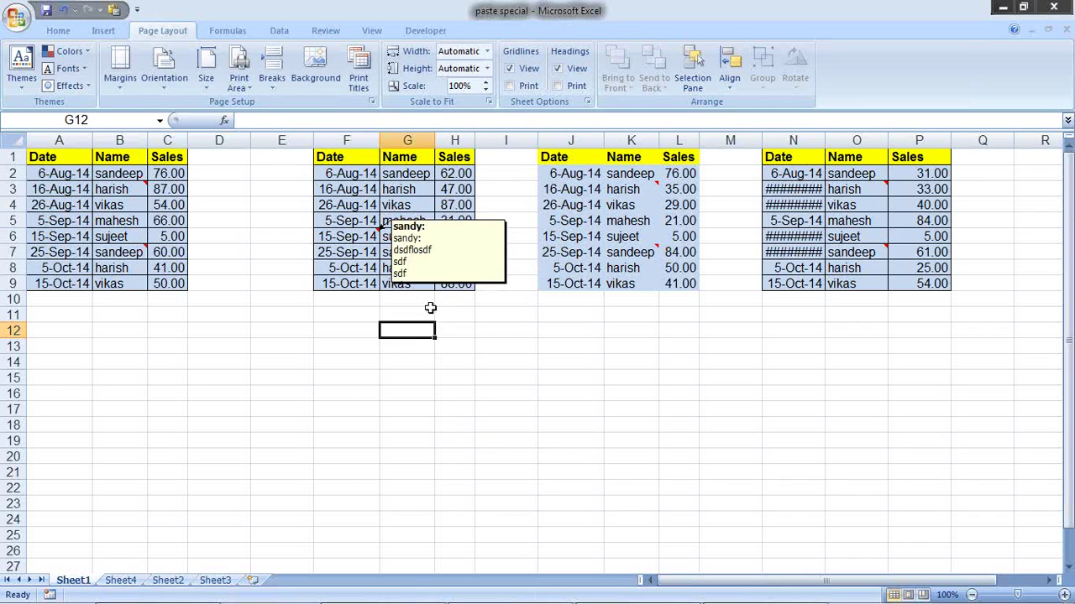
pyautogui.click(430, 196)
pyautogui.click(371, 240)
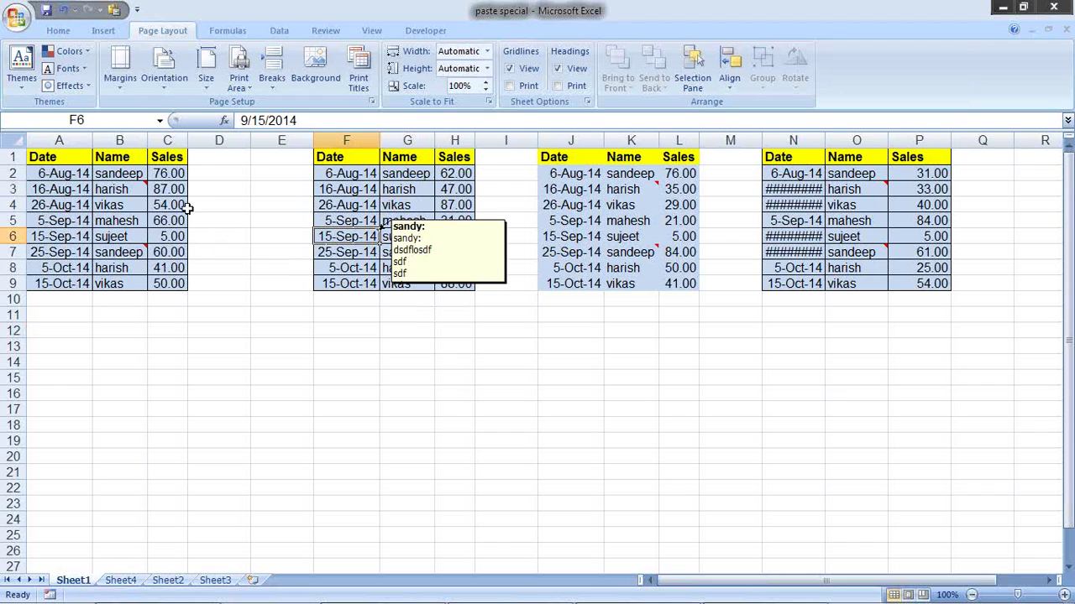
# Step: Paste only the comments from names B3:B7 onto G3:G7
pyautogui.moveTo(109, 189); pyautogui.dragTo(139, 253)
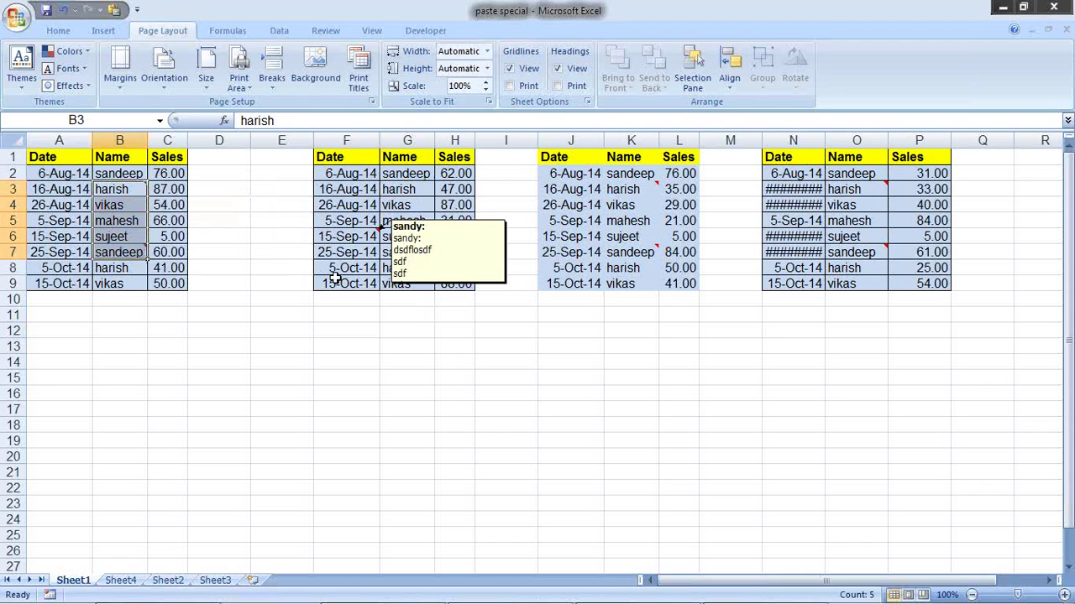
pyautogui.hotkey('ctrl', 'c')
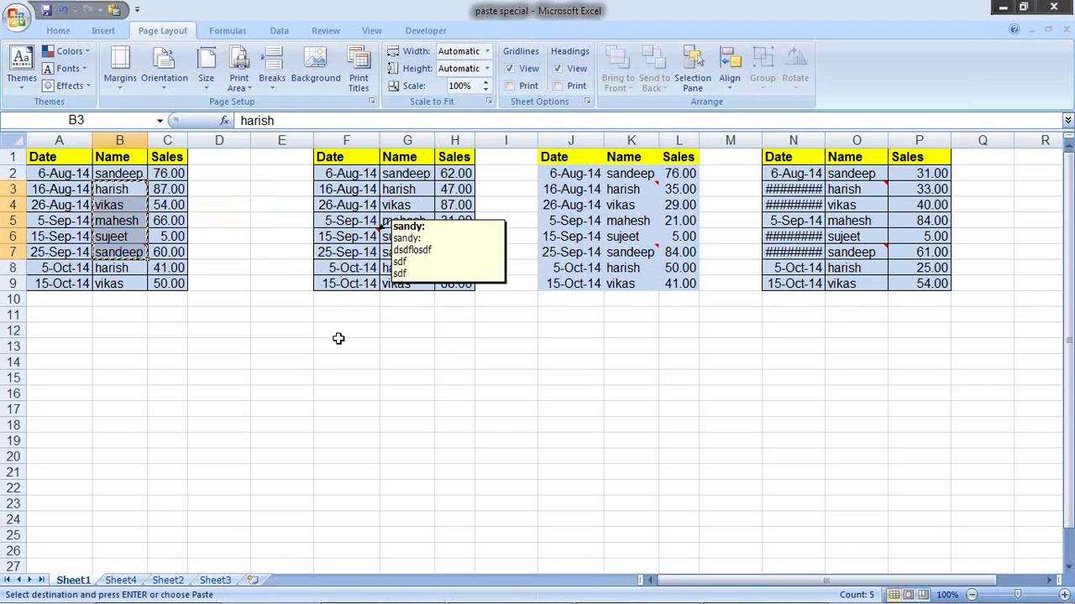
pyautogui.rightClick(398, 193)
pyautogui.click(441, 251)
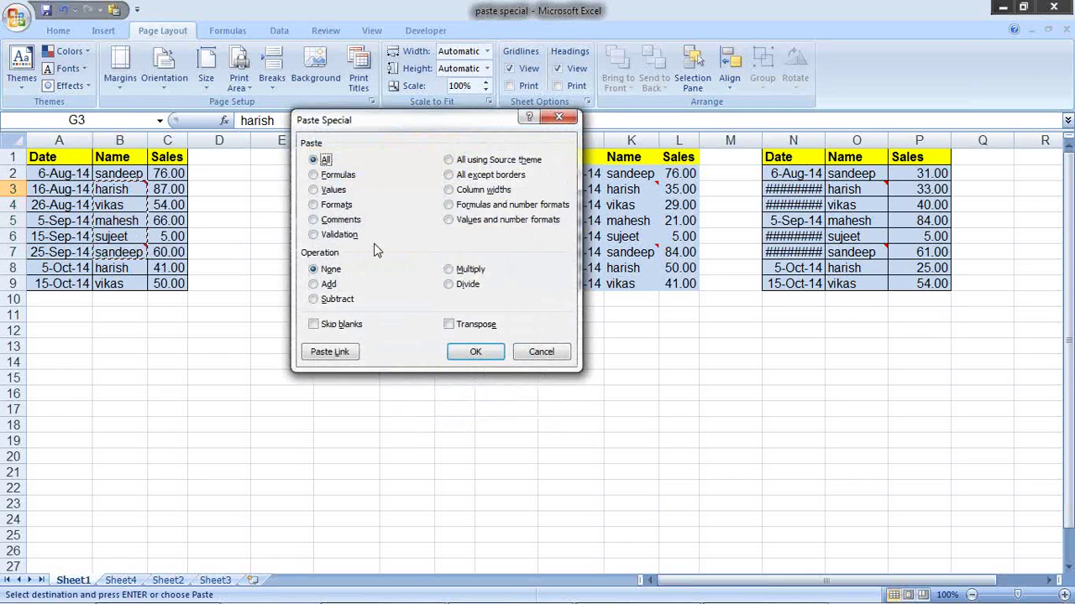
pyautogui.click(339, 220)
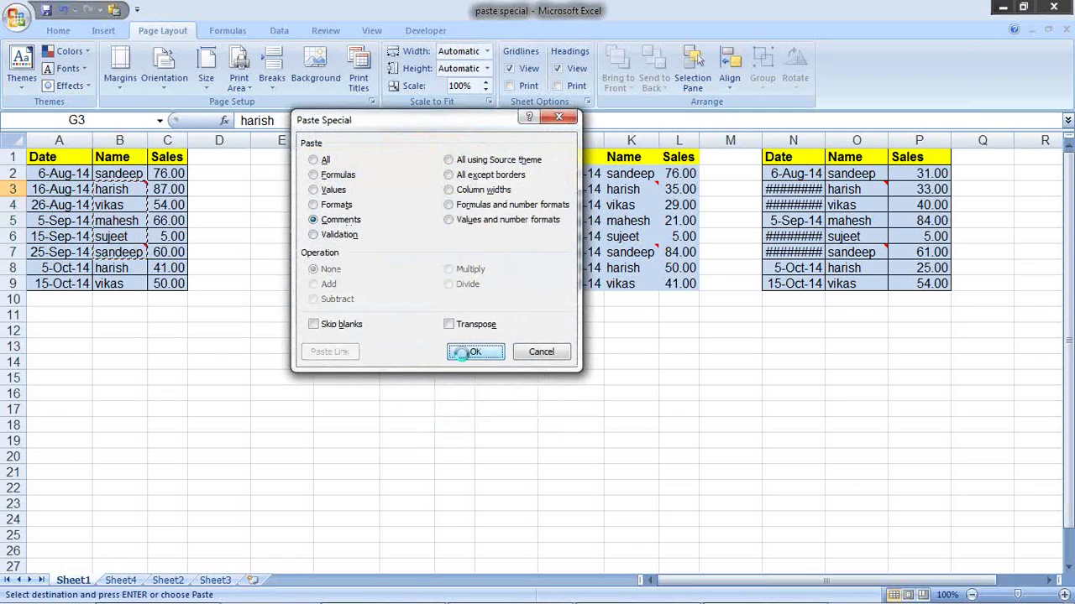
pyautogui.click(462, 354)
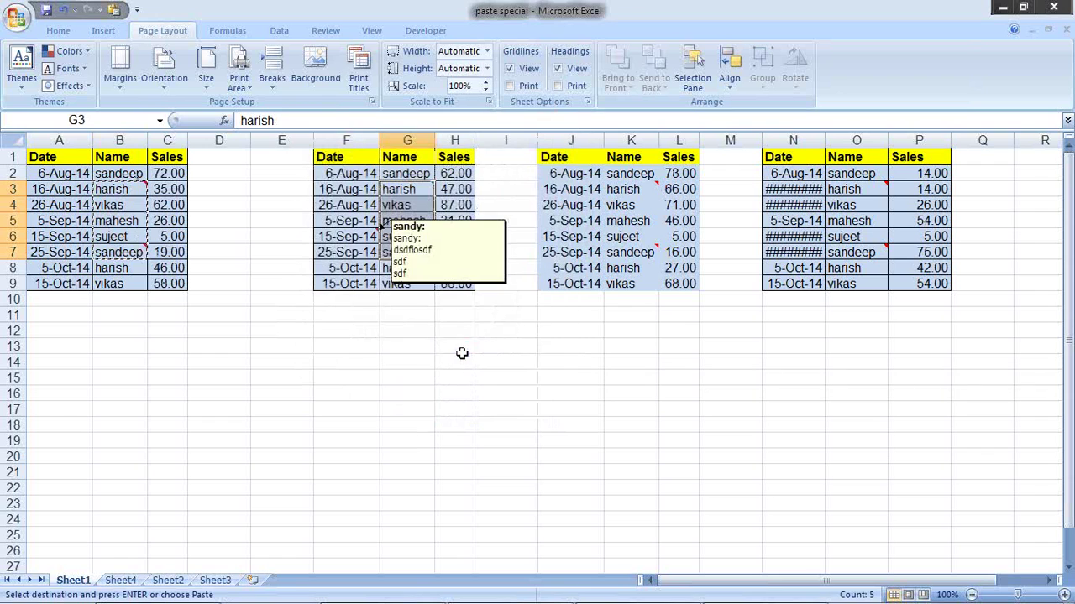
pyautogui.click(511, 329)
pyautogui.moveTo(430, 188)
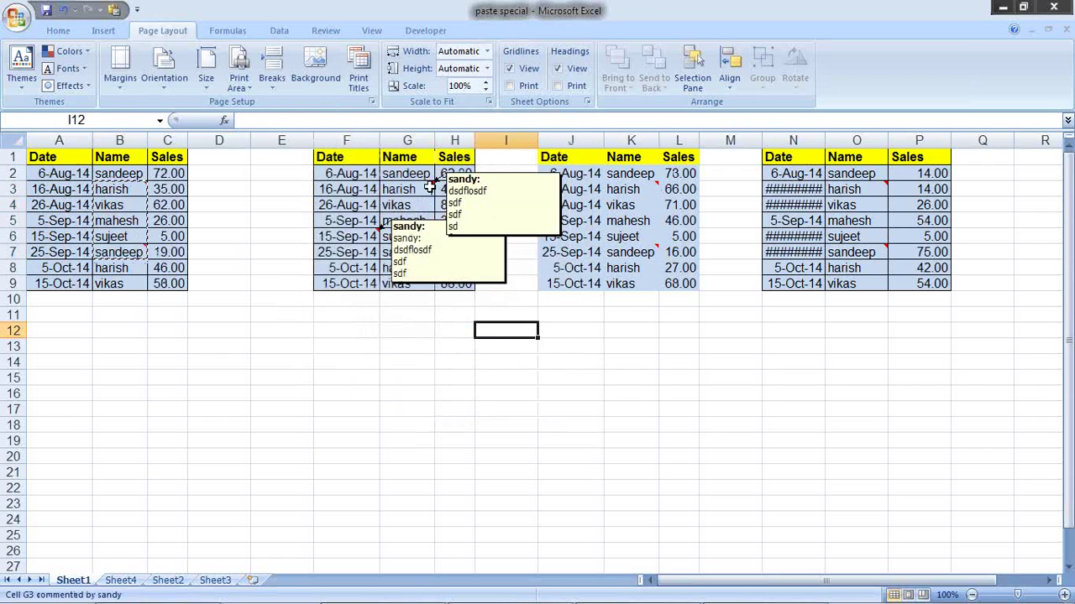
# Step: Turn off Show All Comments so only comment markers remain visible
pyautogui.scroll(-4, 430, 188)
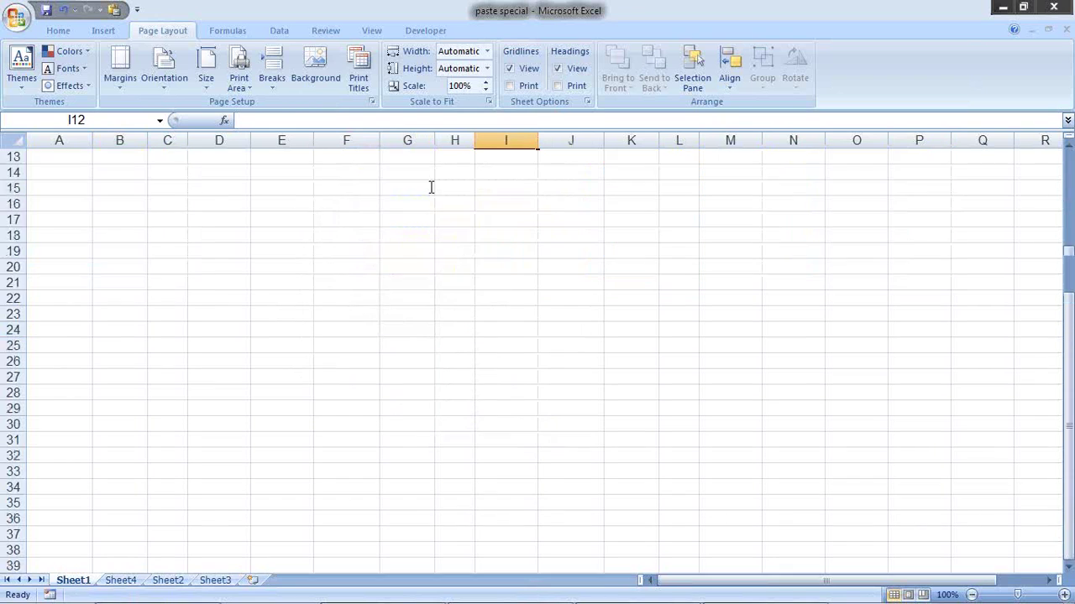
pyautogui.scroll(4, 431, 188)
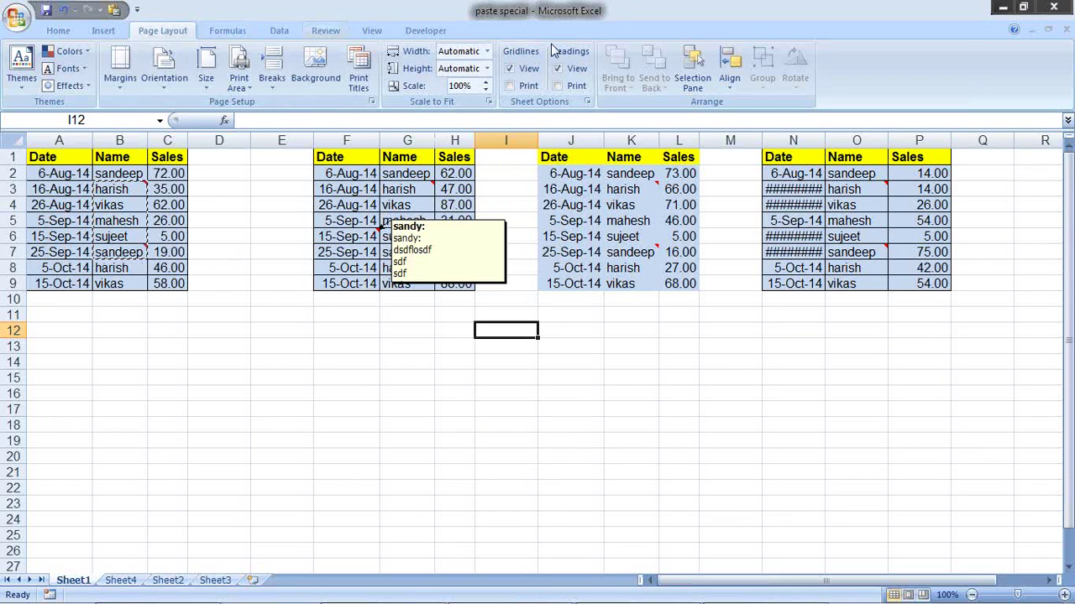
pyautogui.click(325, 30)
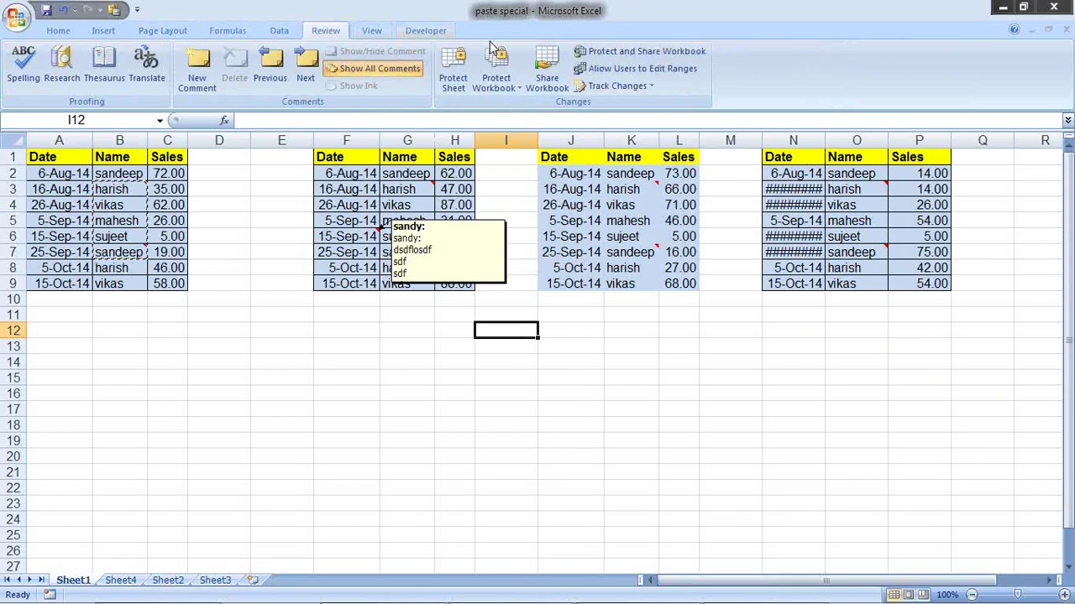
pyautogui.click(379, 68)
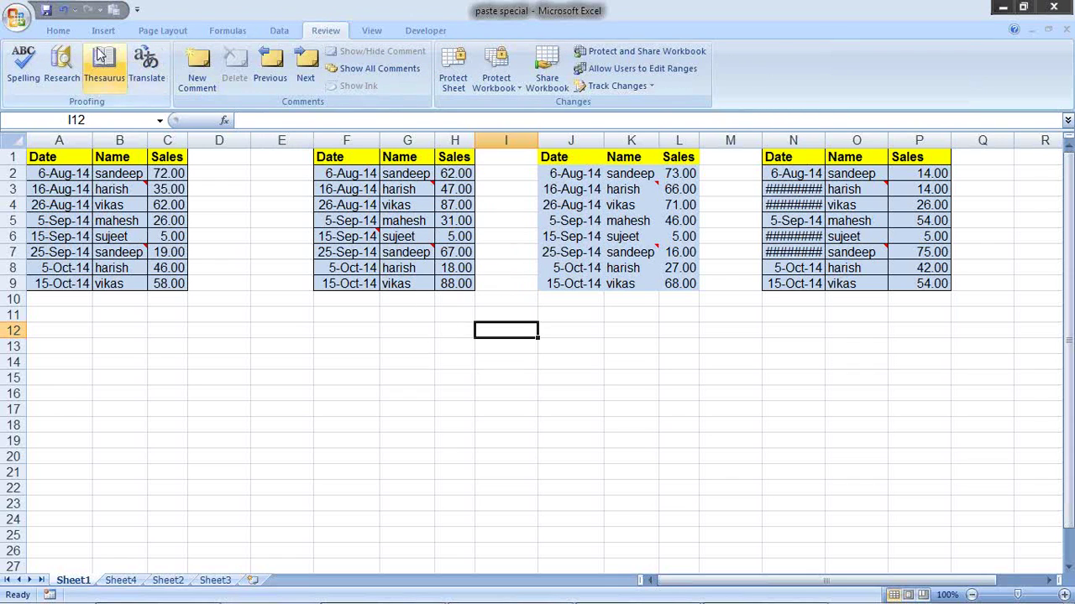
pyautogui.click(58, 30)
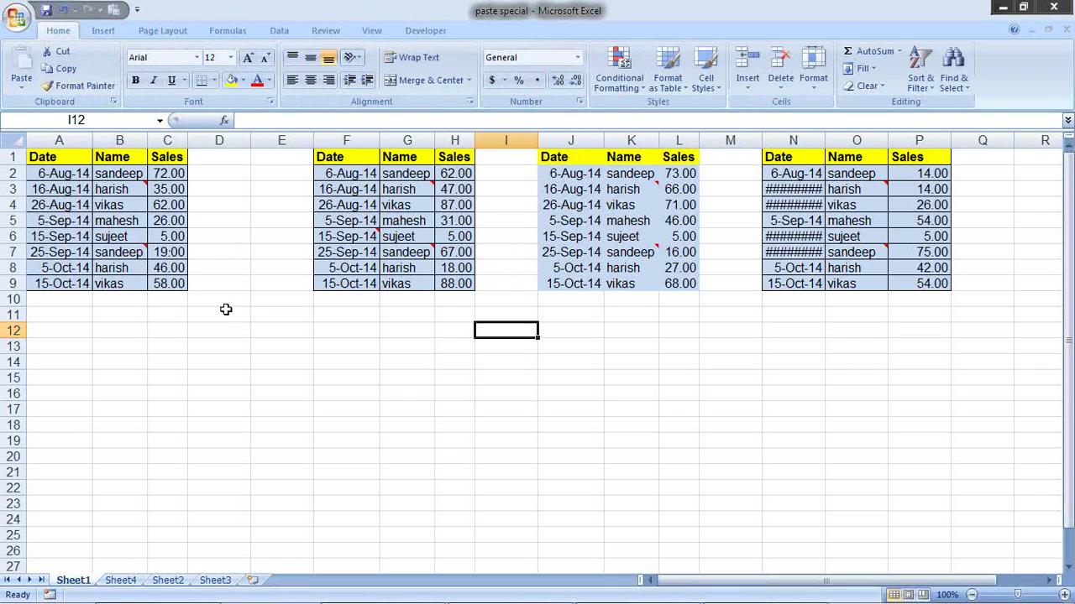
# Step: Try C6's validation dropdown, choosing 3 and then 6 from its 1–7 list
pyautogui.click(180, 236)
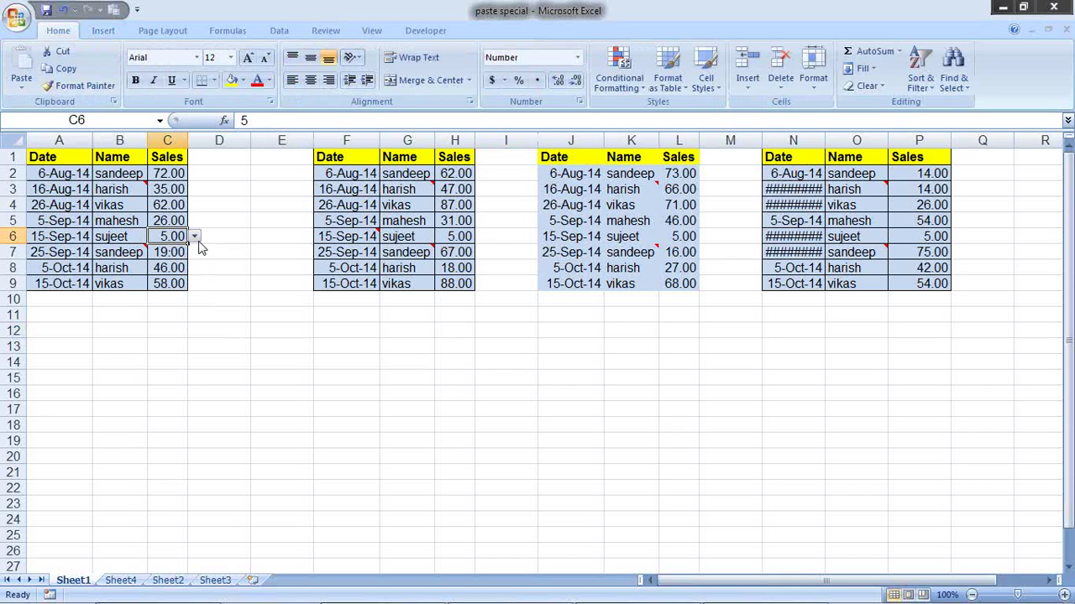
pyautogui.click(194, 238)
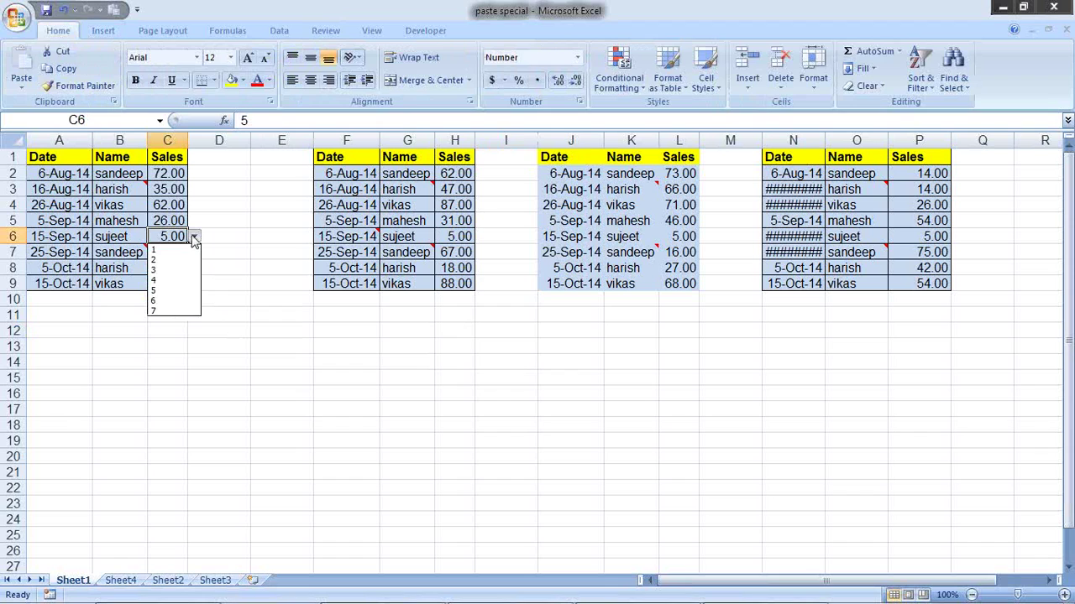
pyautogui.click(244, 302)
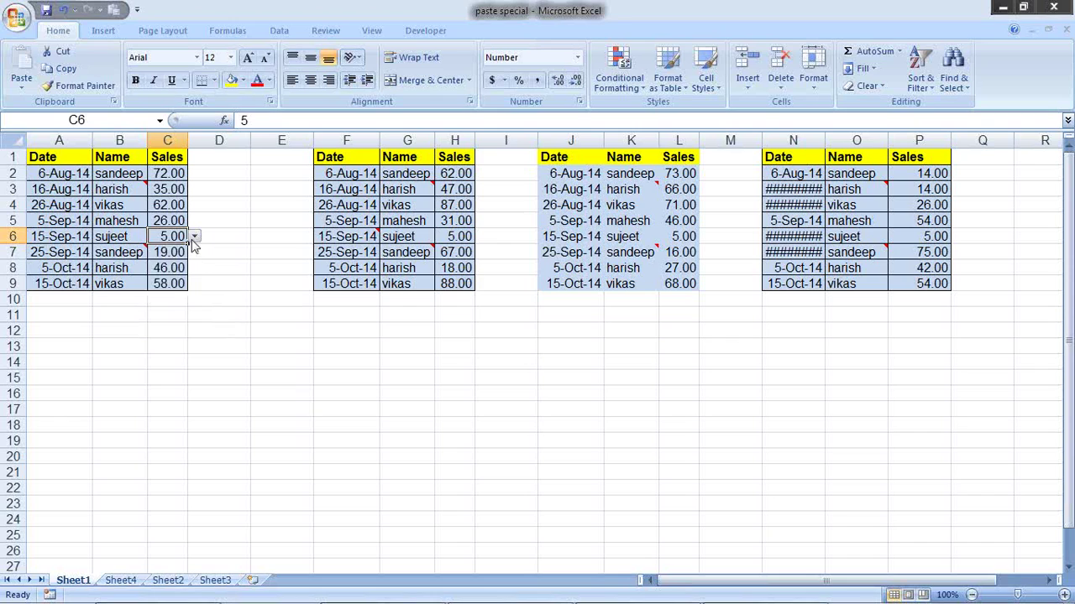
pyautogui.click(194, 237)
pyautogui.click(241, 246)
pyautogui.click(194, 238)
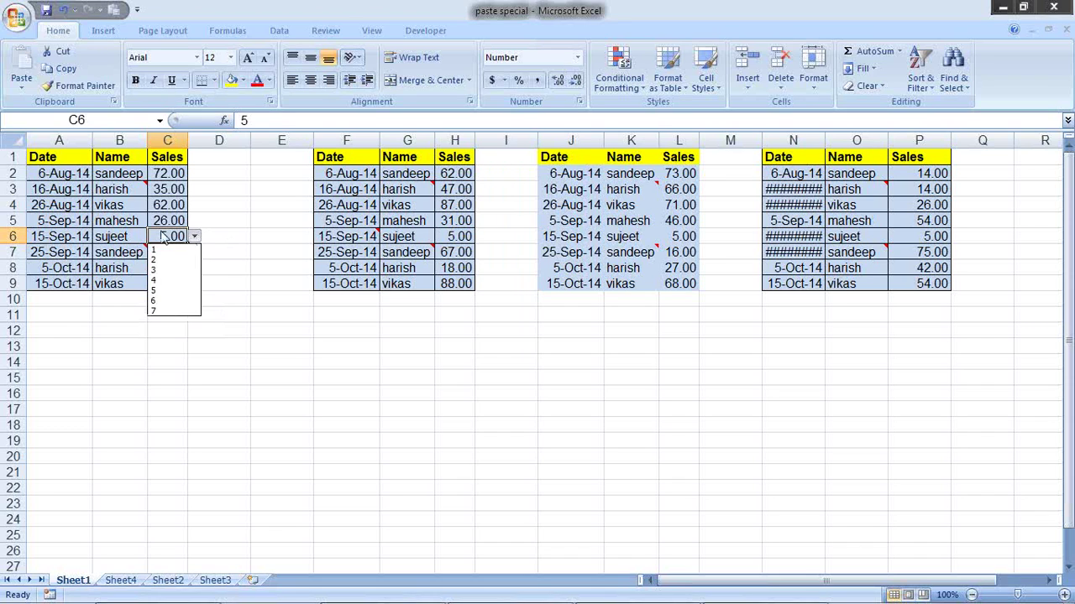
pyautogui.click(194, 239)
pyautogui.click(194, 238)
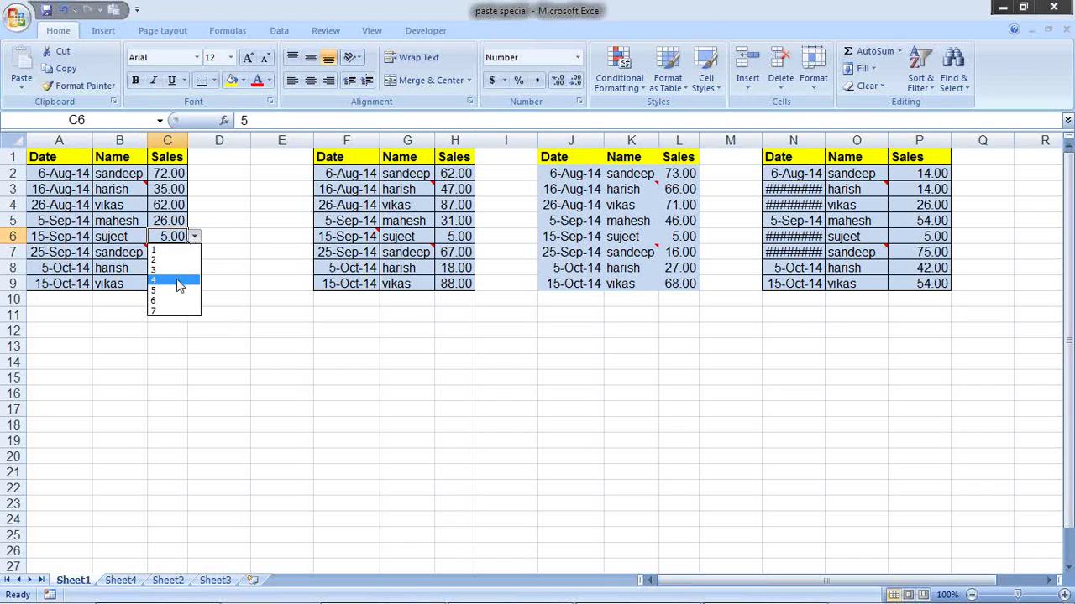
pyautogui.click(178, 270)
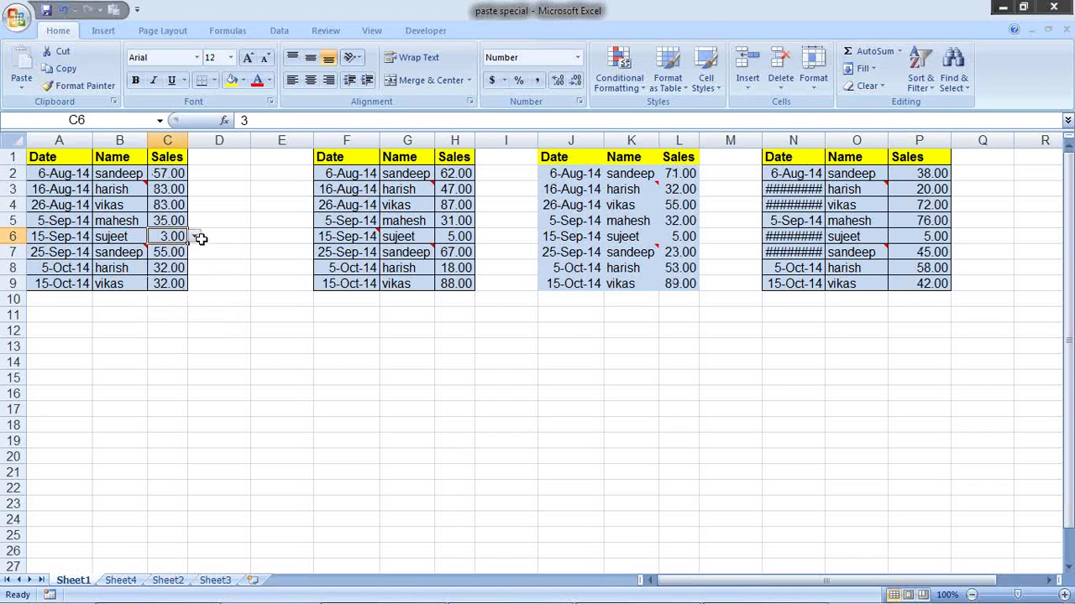
pyautogui.click(194, 239)
pyautogui.click(186, 300)
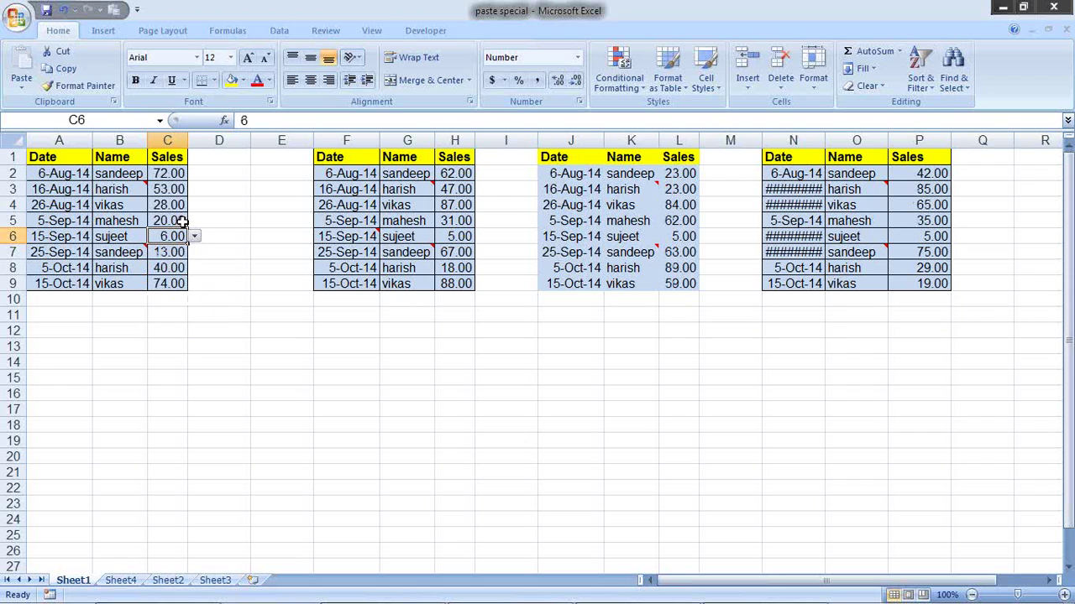
# Step: Enter 154 in C6 and cancel the validation error, leaving 6
pyautogui.write('154')
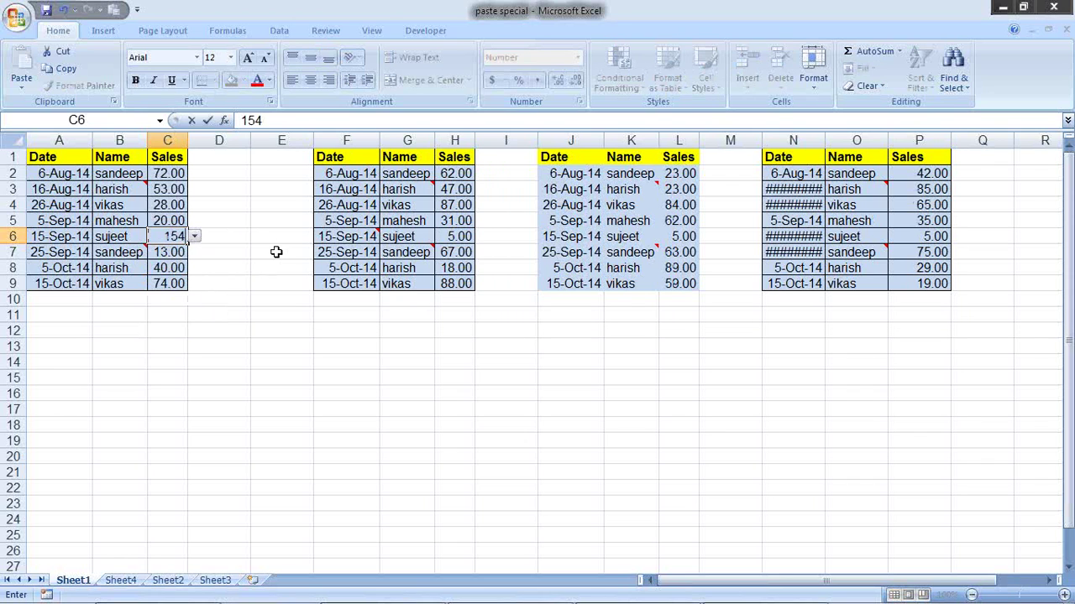
pyautogui.press('Return')
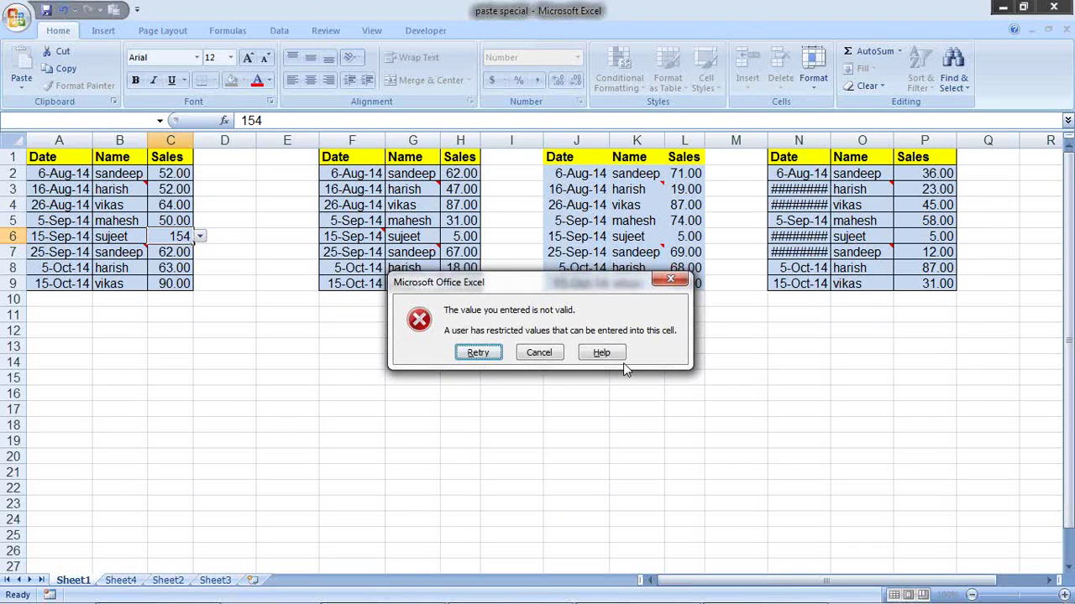
pyautogui.click(540, 353)
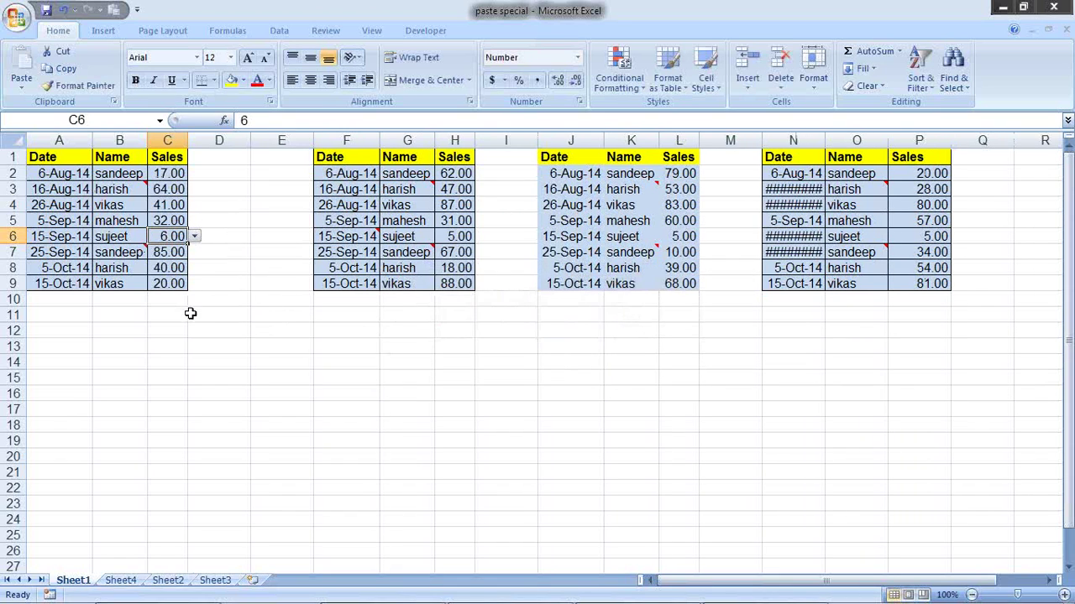
# Step: Copy C6's 1–7 validation rule onto I2:I9 with Paste Special Validation
pyautogui.hotkey('ctrl', 'c')
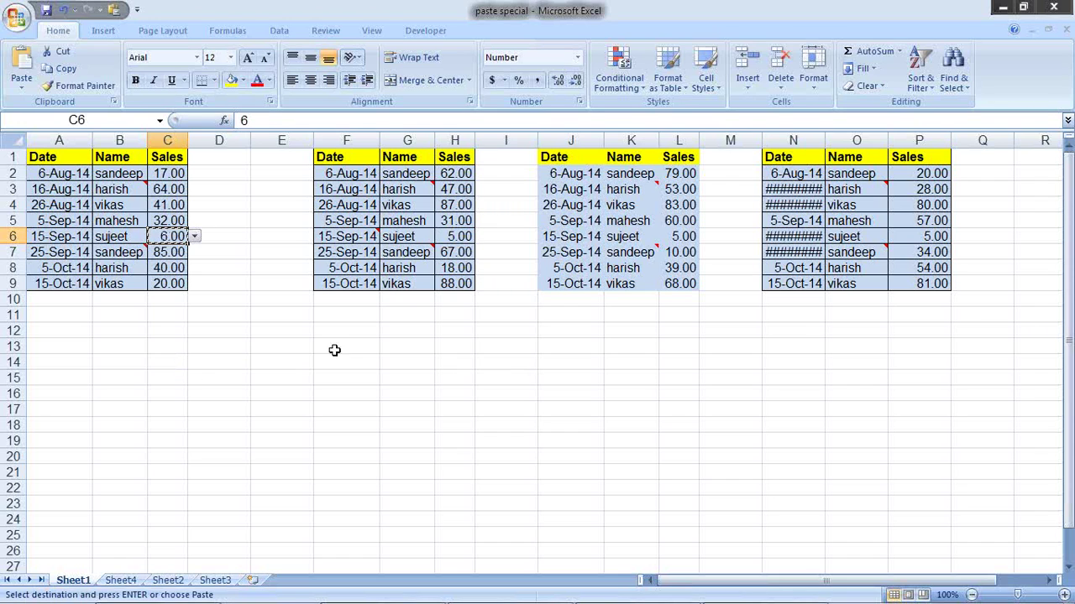
pyautogui.moveTo(498, 174); pyautogui.dragTo(501, 284)
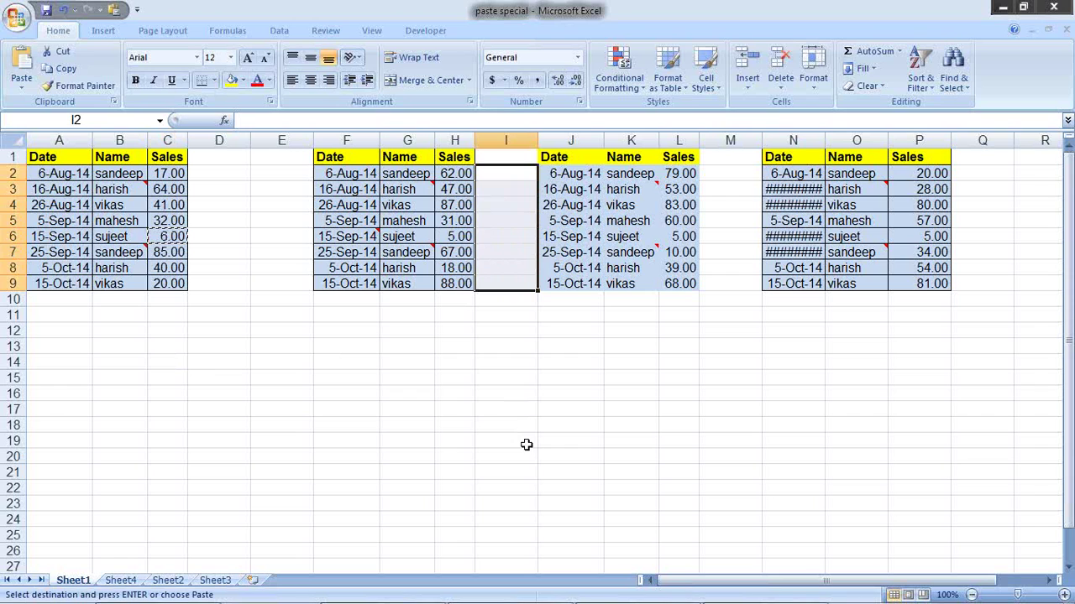
pyautogui.rightClick(489, 167)
pyautogui.click(546, 230)
pyautogui.click(437, 210)
pyautogui.click(570, 327)
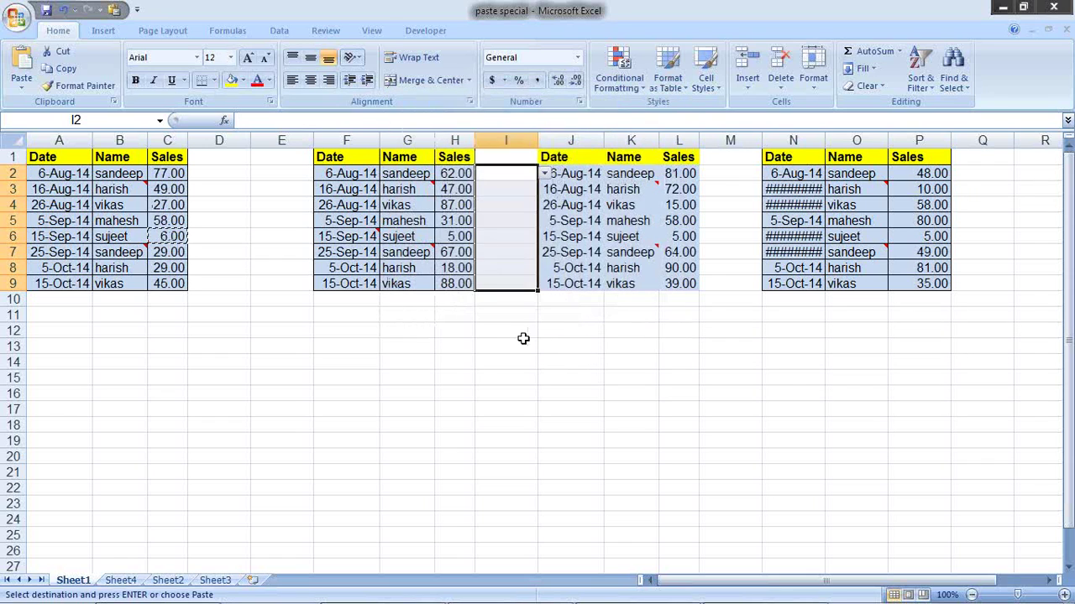
pyautogui.click(513, 344)
# Step: Pick 4, 6 and 7 from the dropdown lists in I2, I3 and I4
pyautogui.click(507, 160)
pyautogui.click(506, 171)
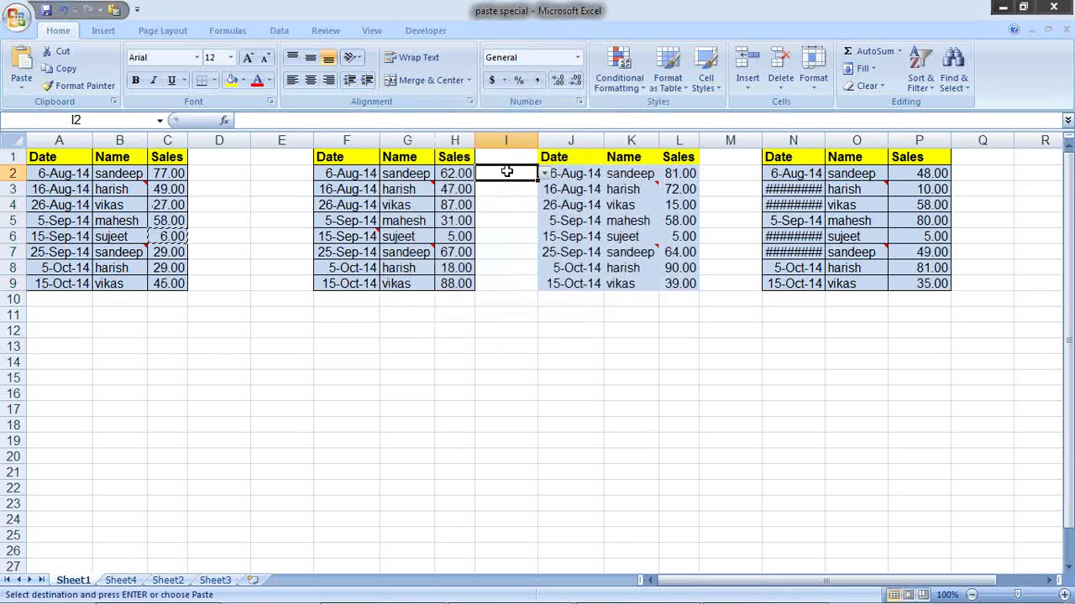
pyautogui.write('4524')
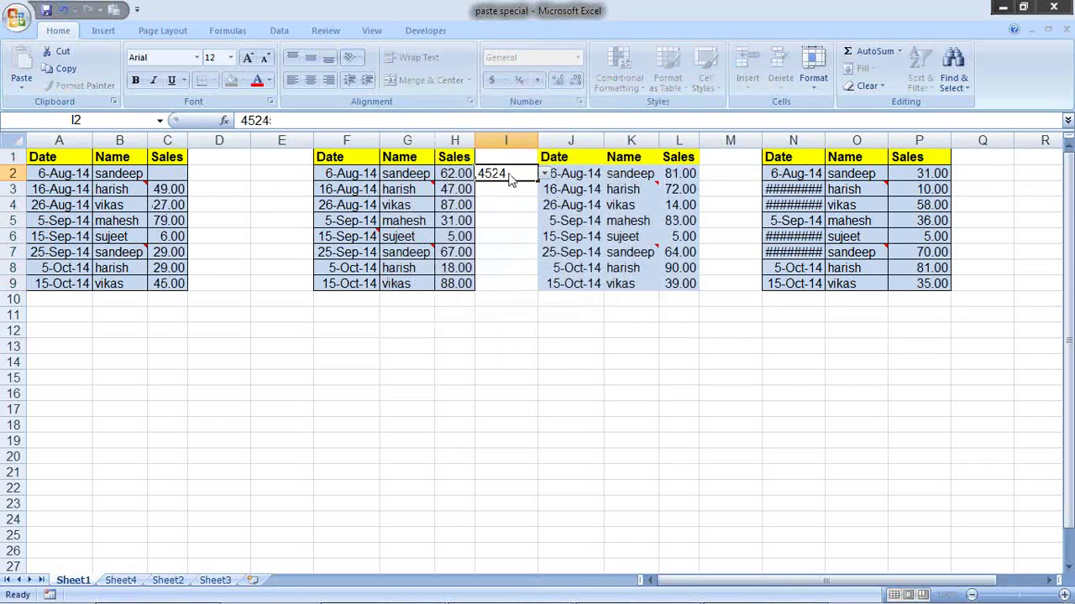
pyautogui.press('Return')
pyautogui.press('Escape')
pyautogui.click(544, 174)
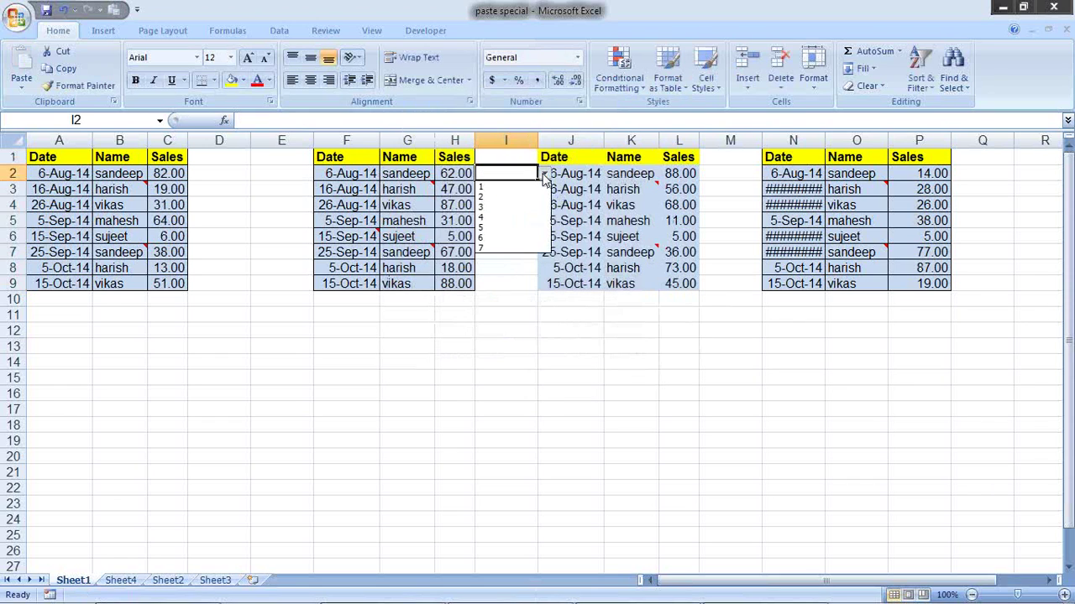
pyautogui.click(494, 216)
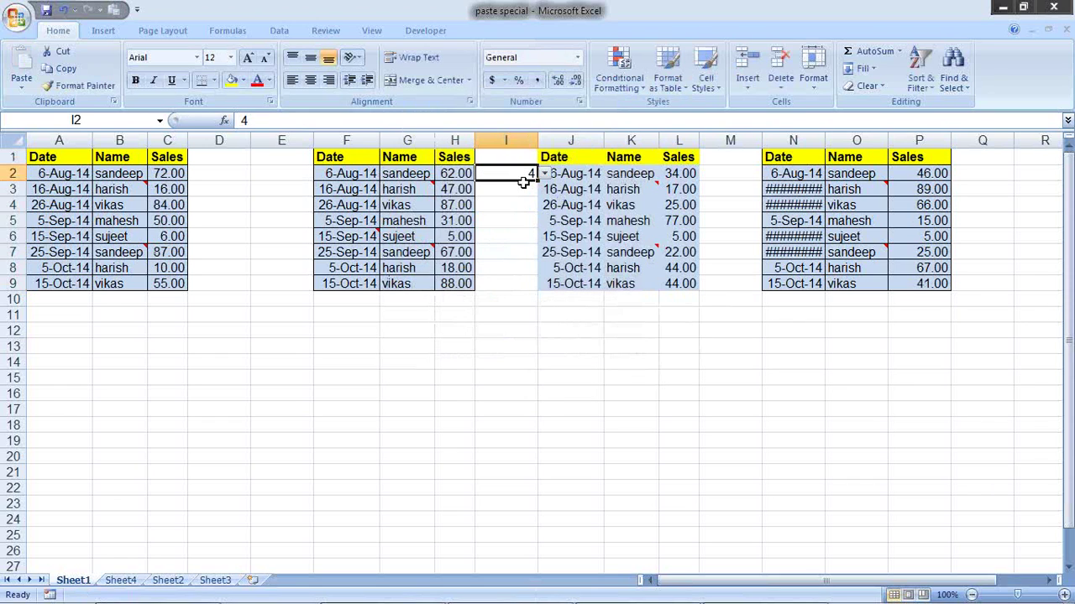
pyautogui.click(523, 186)
pyautogui.click(544, 189)
pyautogui.click(517, 256)
pyautogui.click(535, 210)
pyautogui.click(544, 206)
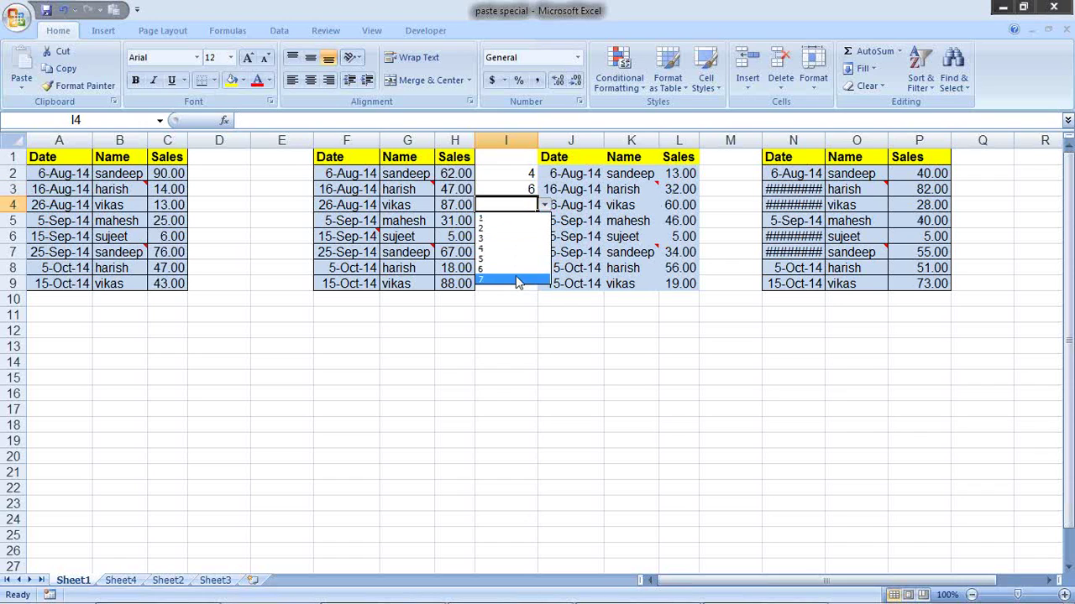
pyautogui.click(516, 281)
pyautogui.click(507, 326)
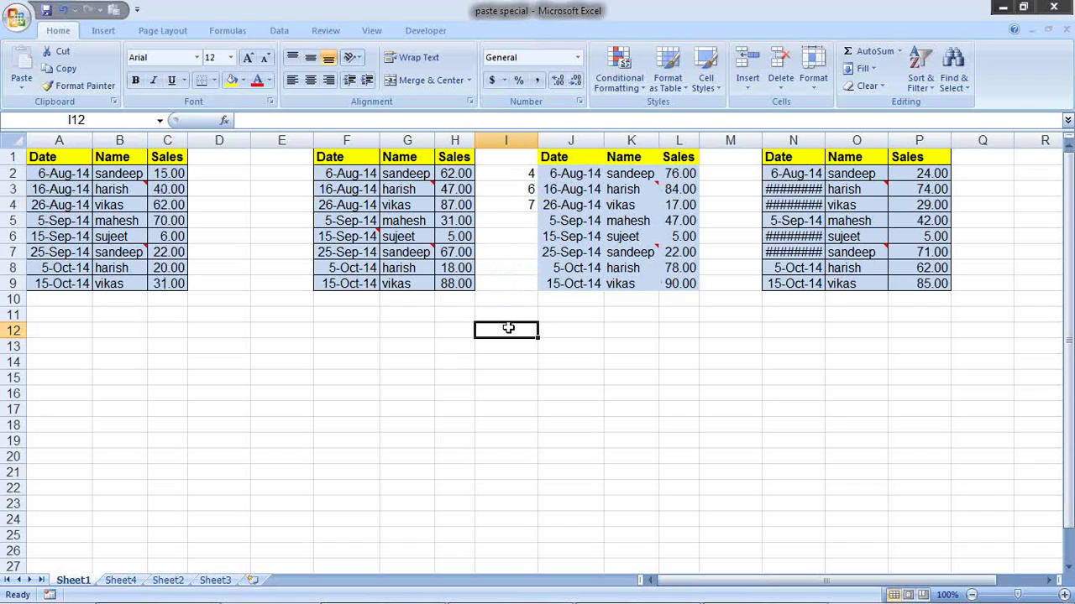
pyautogui.click(398, 319)
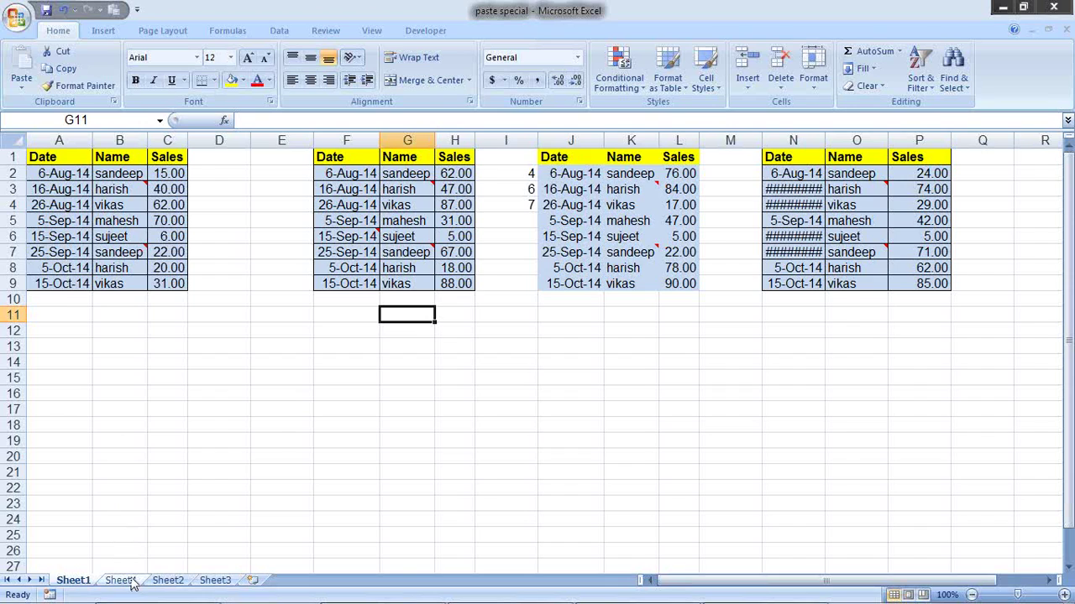
# Step: Switch to Sheet4 and review the Sales figures in column B
pyautogui.click(120, 580)
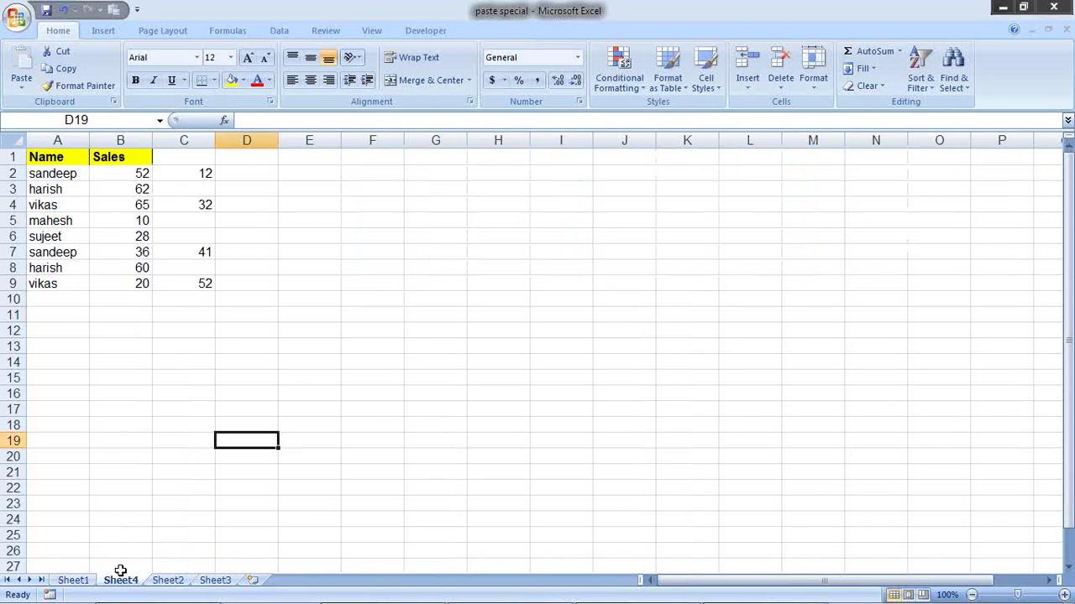
pyautogui.click(134, 174)
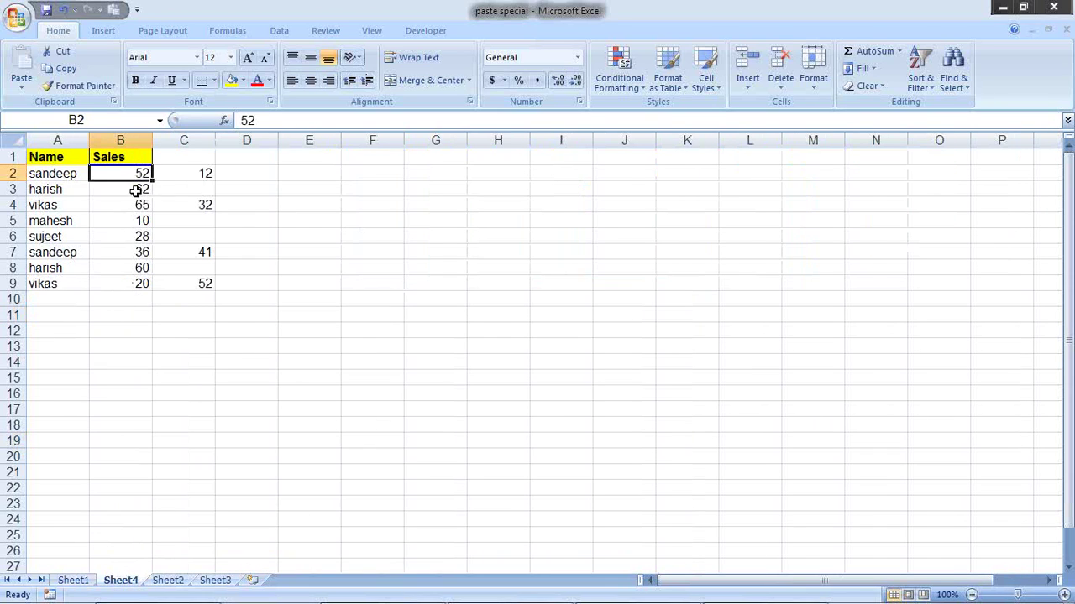
pyautogui.click(136, 191)
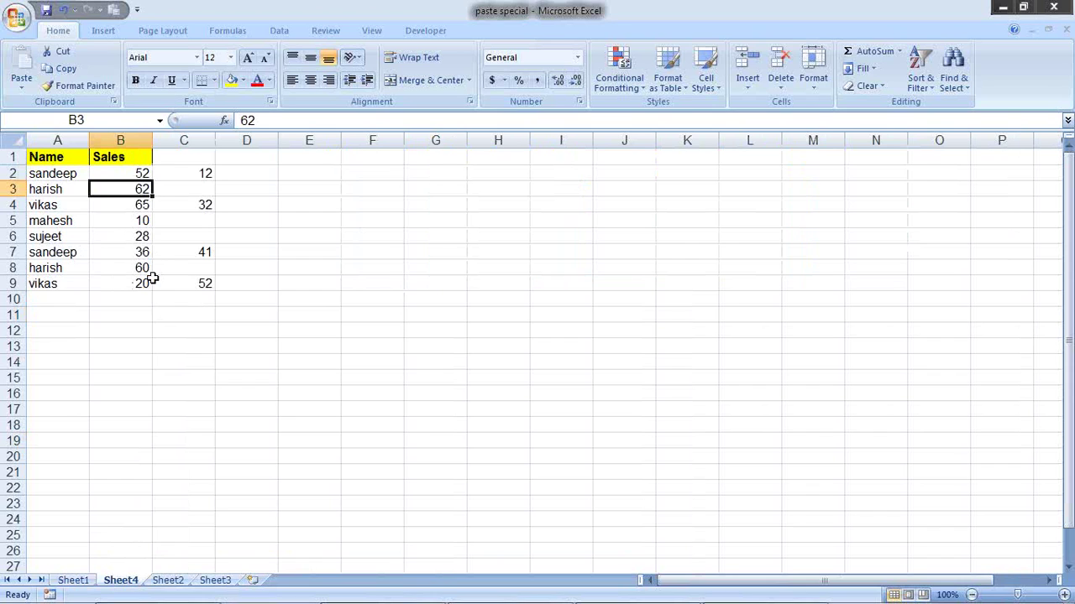
pyautogui.click(135, 170)
pyautogui.click(130, 192)
pyautogui.click(121, 225)
pyautogui.click(128, 174)
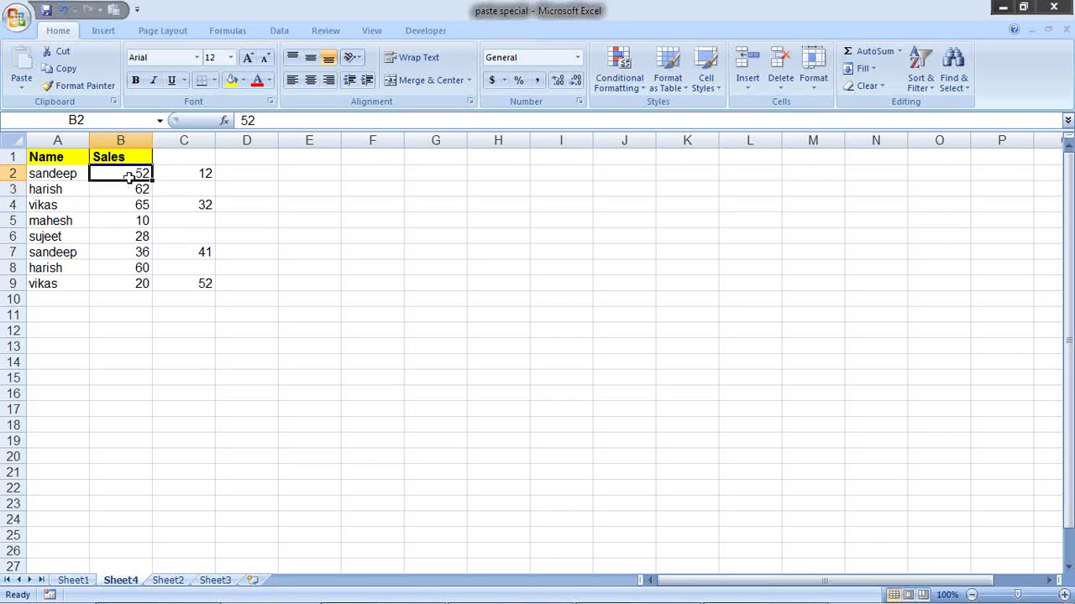
pyautogui.click(132, 193)
pyautogui.click(119, 223)
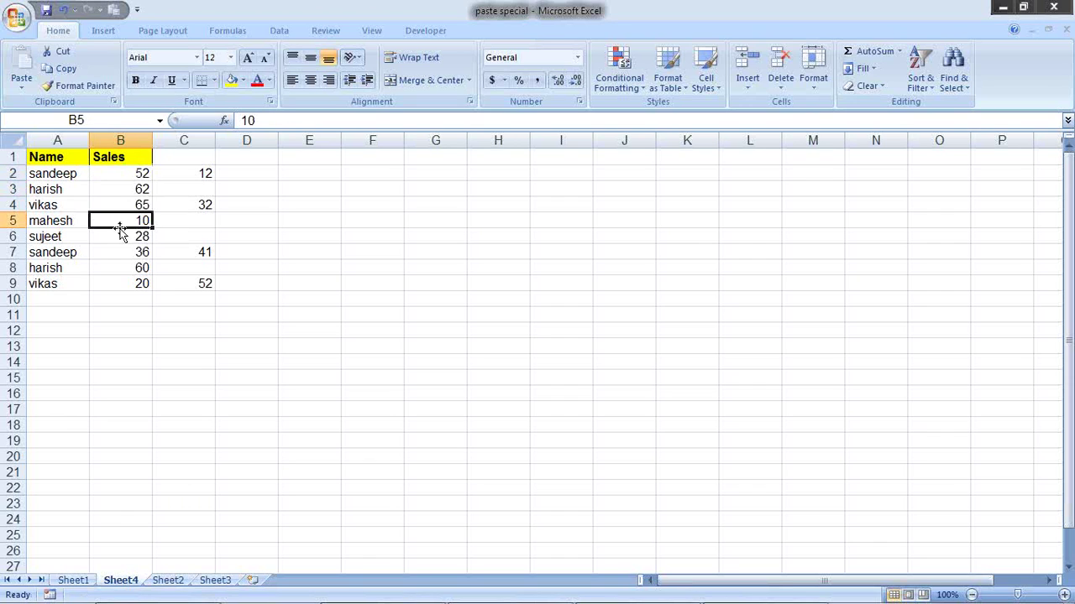
pyautogui.click(126, 173)
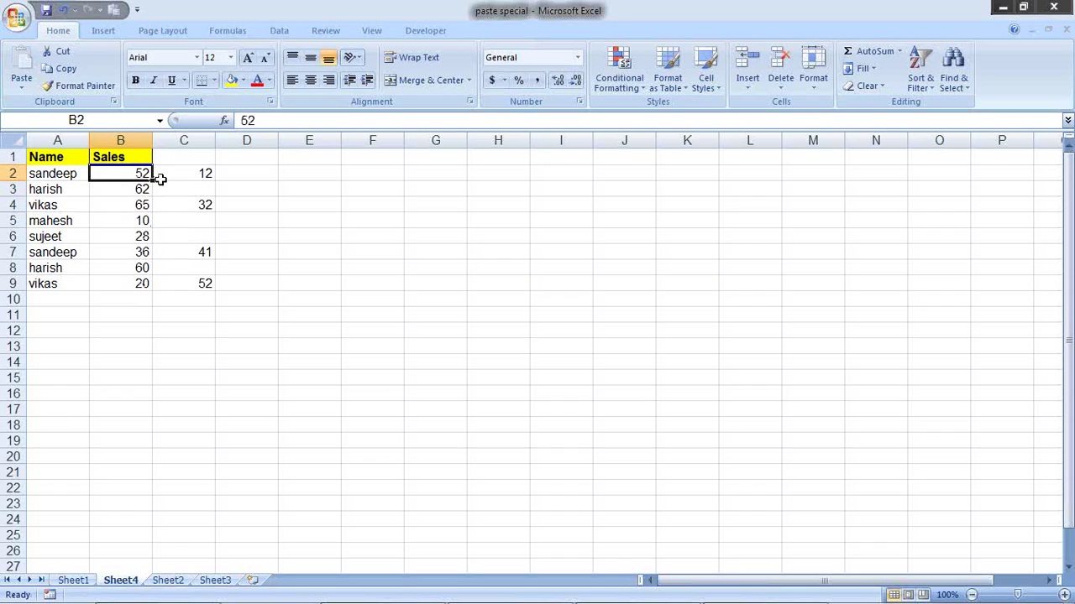
# Step: Review column C's extra numbers: 12, 32, 41 and 52 in C2, C4, C7 and C9
pyautogui.click(168, 178)
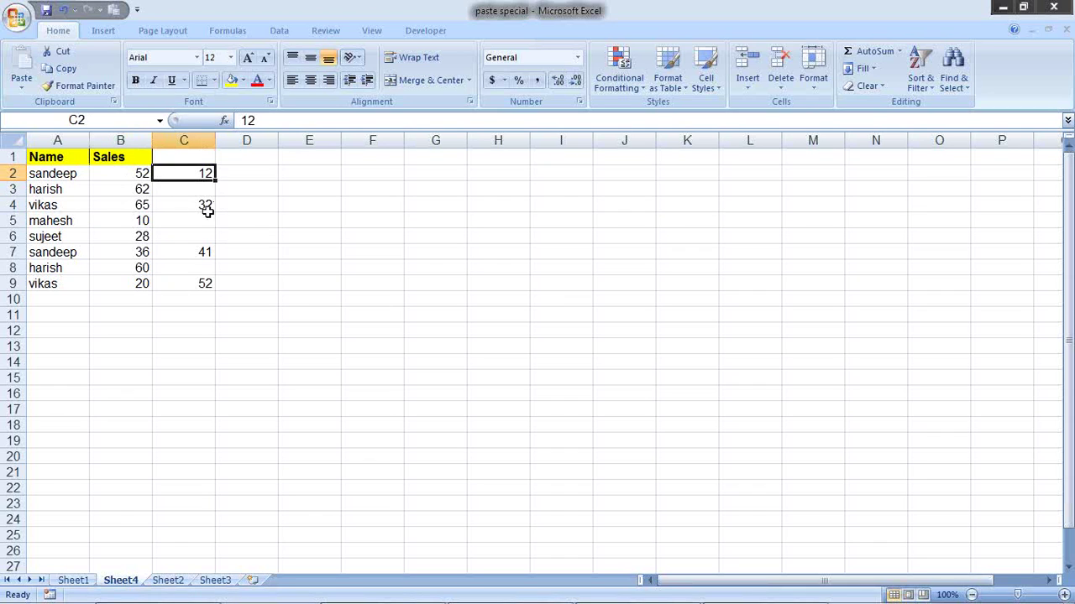
pyautogui.click(209, 210)
pyautogui.click(215, 257)
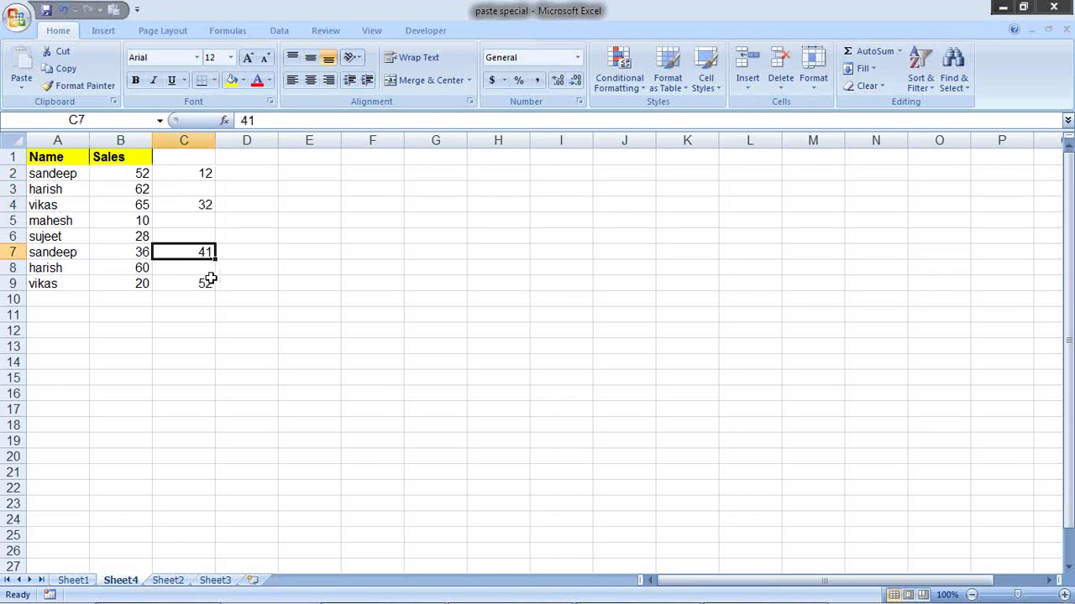
pyautogui.click(211, 282)
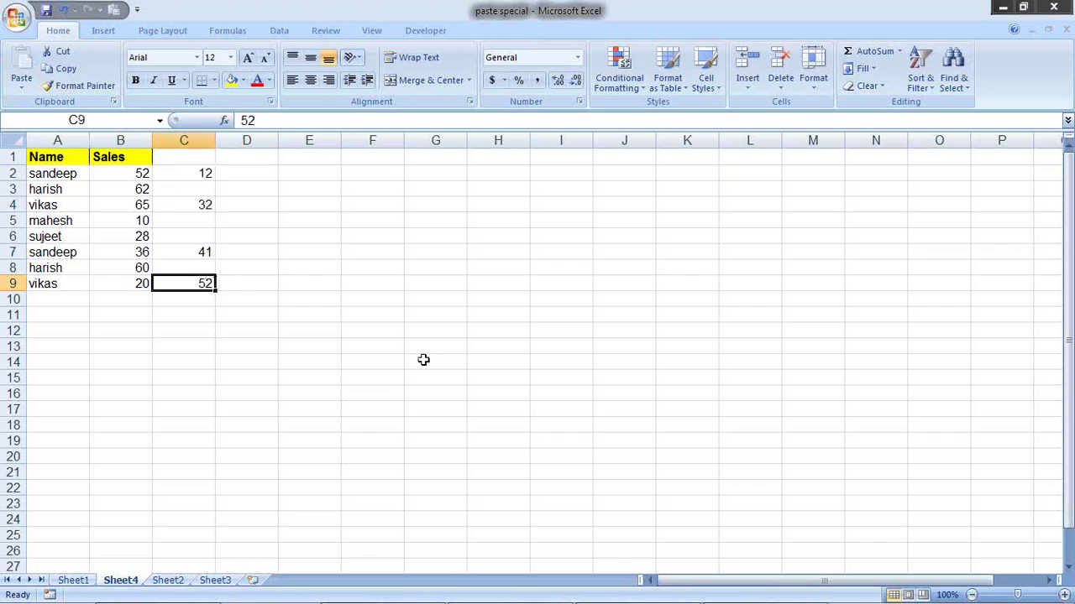
pyautogui.moveTo(186, 176); pyautogui.dragTo(187, 282)
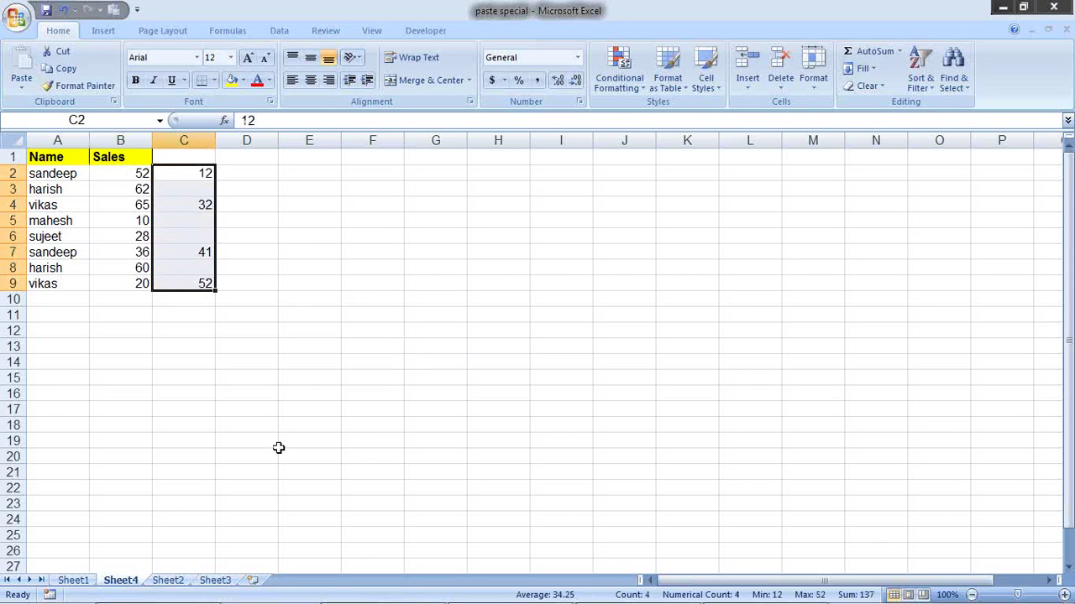
pyautogui.click(242, 399)
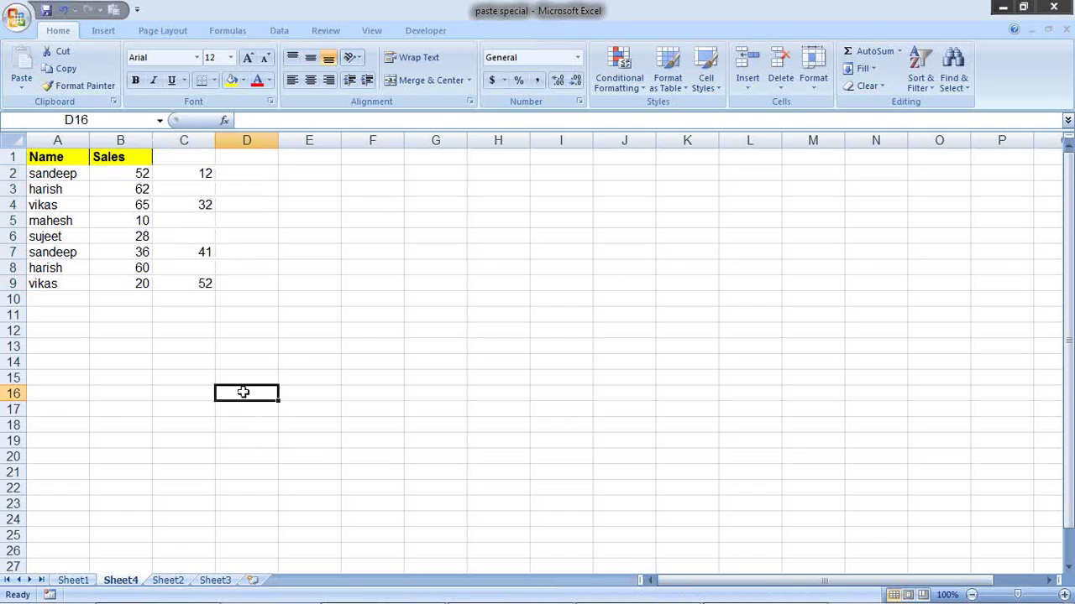
pyautogui.click(178, 171)
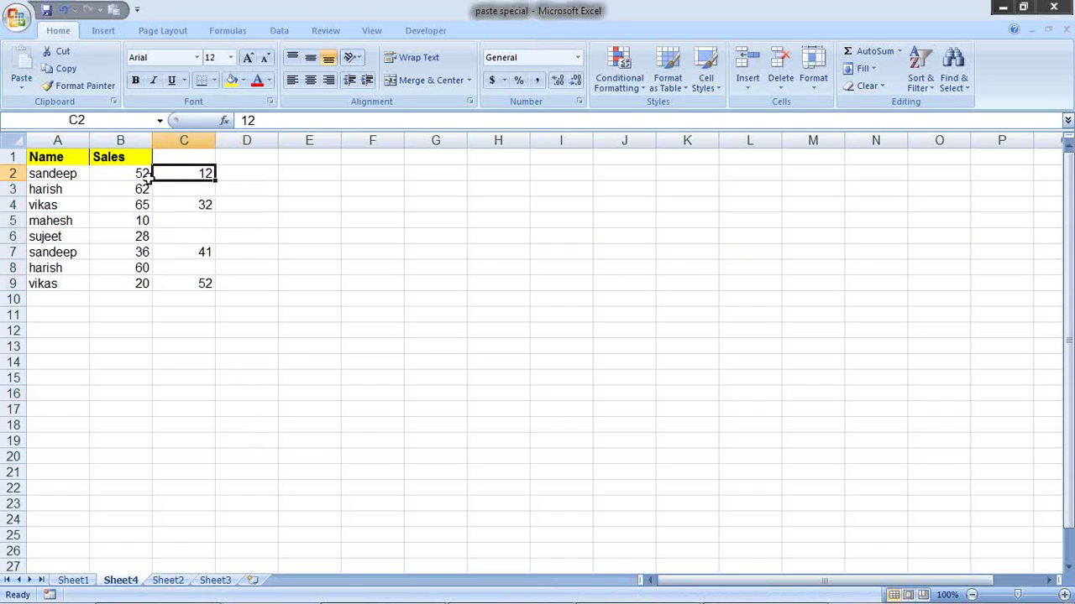
pyautogui.click(146, 178)
pyautogui.click(188, 175)
pyautogui.click(144, 174)
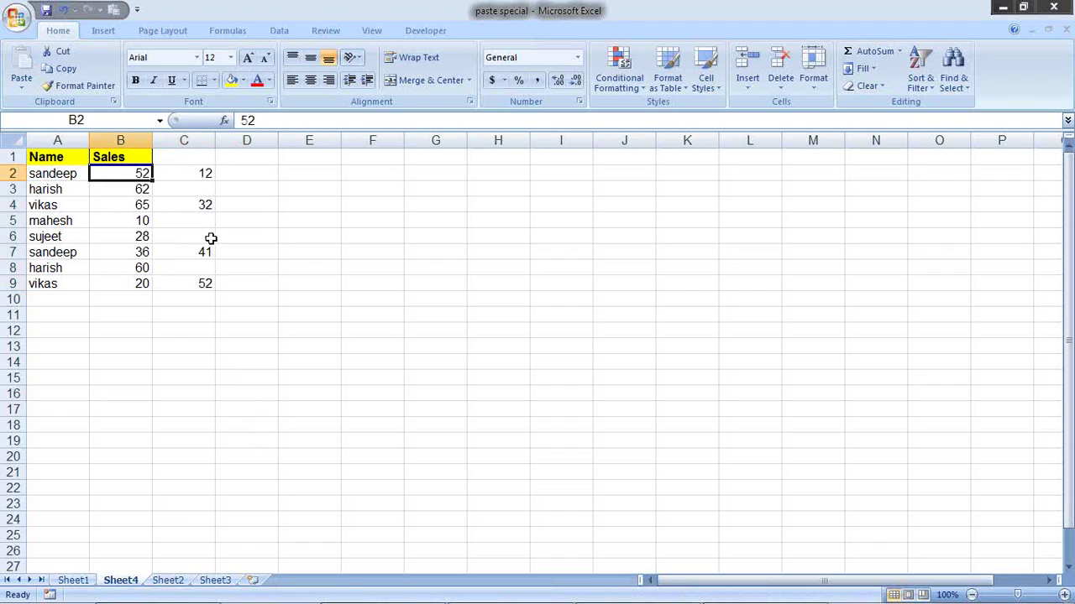
pyautogui.click(252, 177)
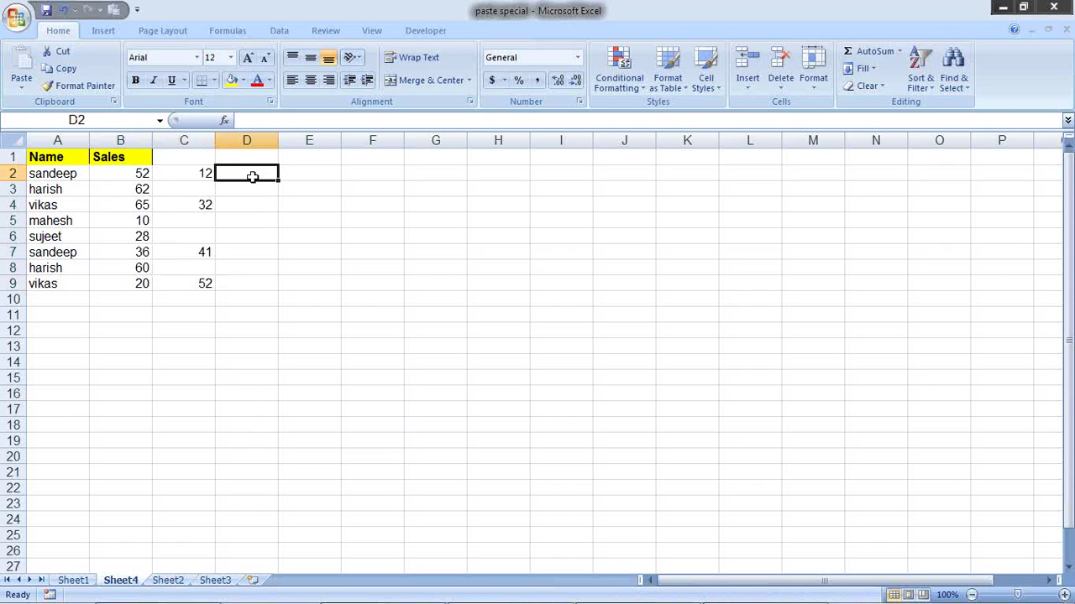
# Step: Enter =B2+C2 in D2, fill it down to D9, and copy the totals
pyautogui.write('=')
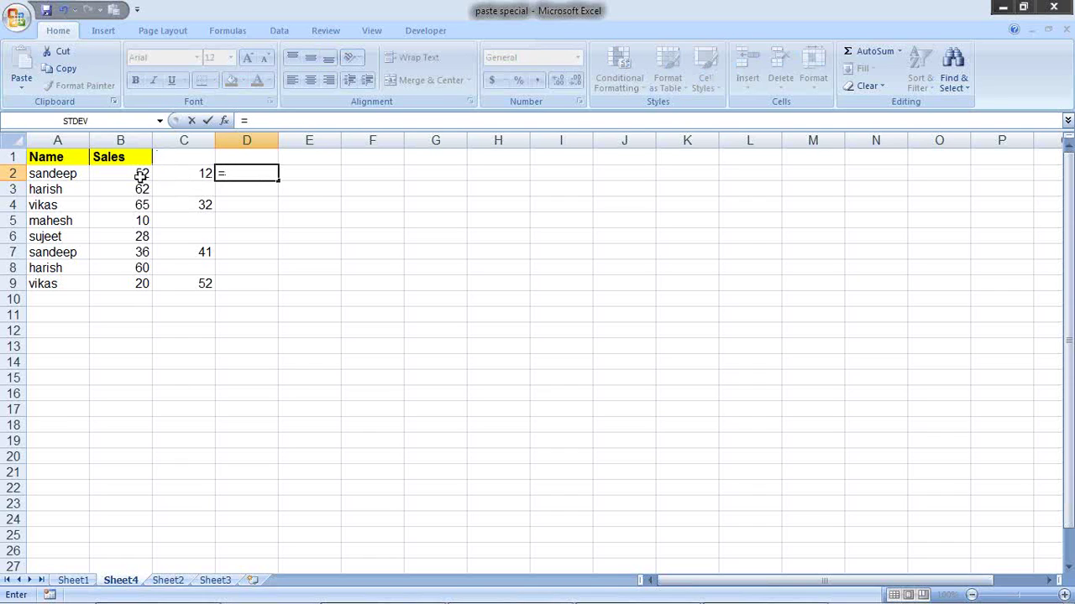
pyautogui.click(141, 172)
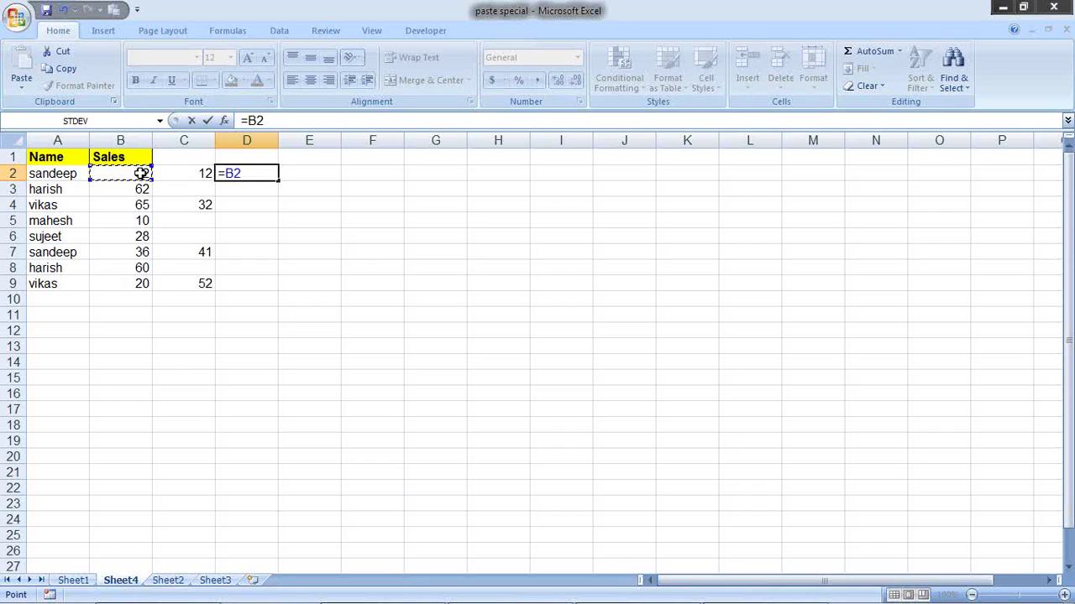
pyautogui.write('+')
pyautogui.click(175, 172)
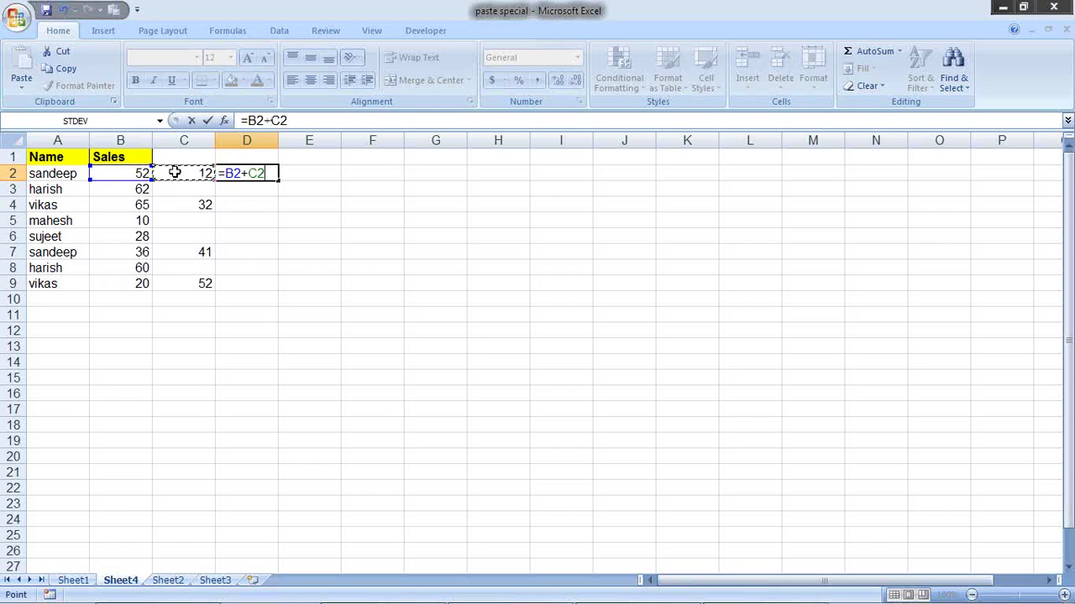
pyautogui.press('Return')
pyautogui.click(267, 173)
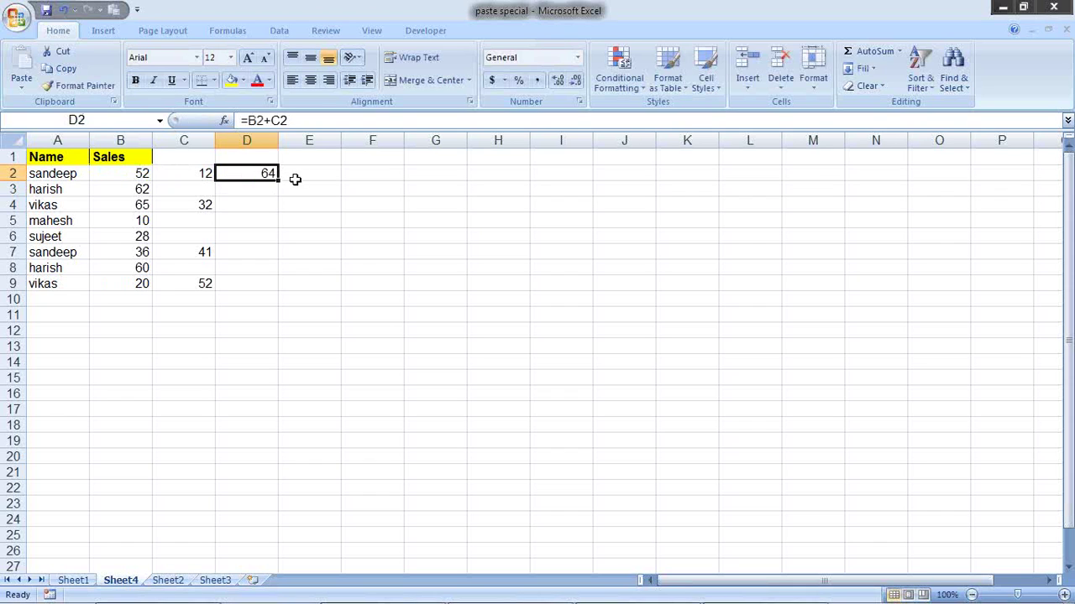
pyautogui.moveTo(276, 181); pyautogui.dragTo(269, 290)
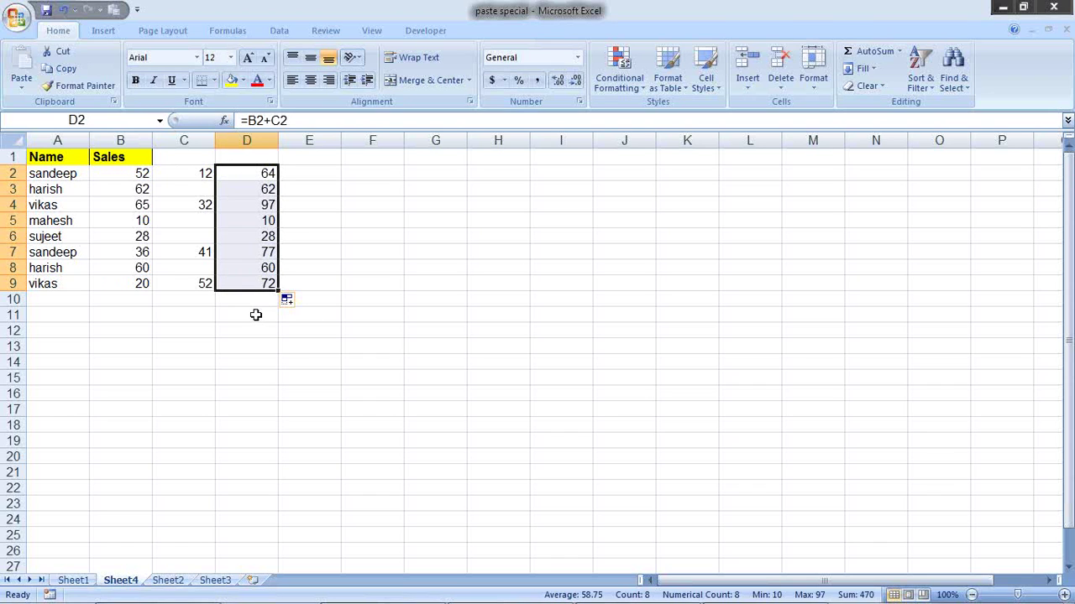
pyautogui.hotkey('ctrl', 'c')
# Step: Paste the copied totals into B2:B9 as values only
pyautogui.click(146, 174)
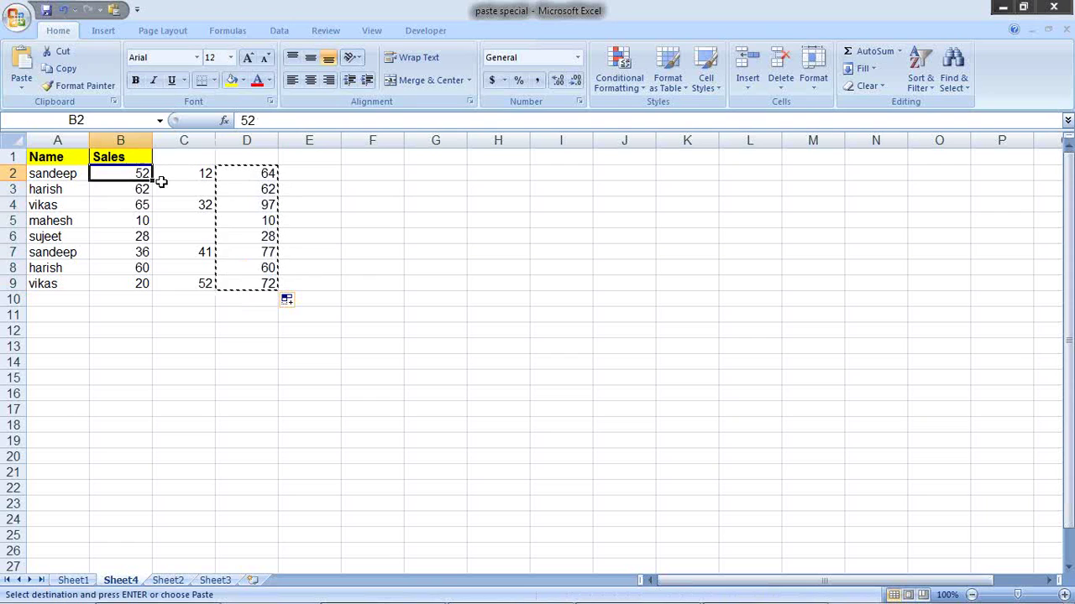
pyautogui.hotkey('alt', 'e')
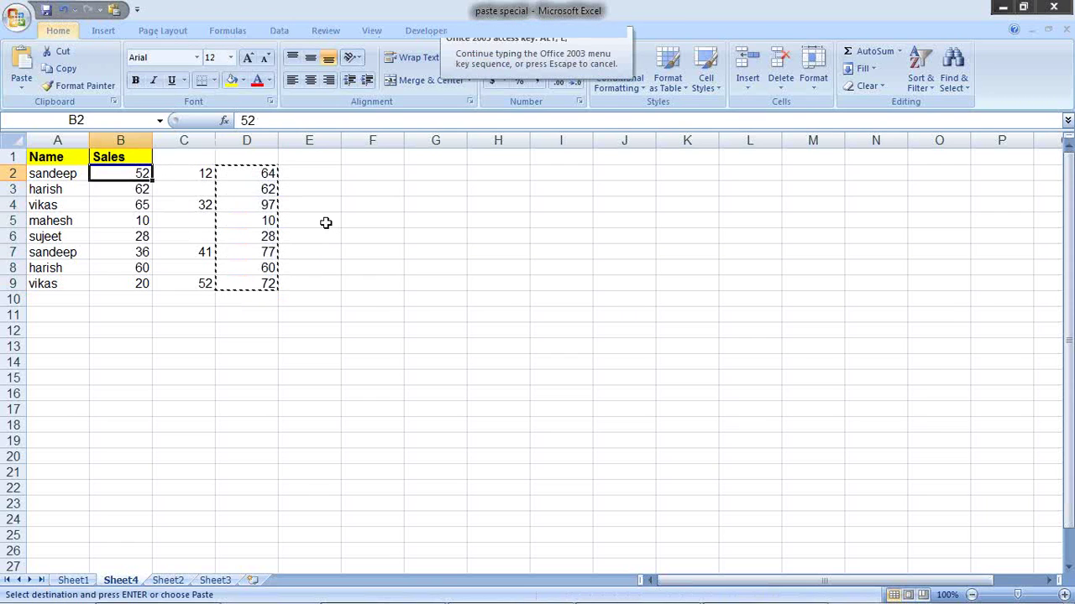
pyautogui.press('s')
pyautogui.click(526, 321)
pyautogui.click(670, 485)
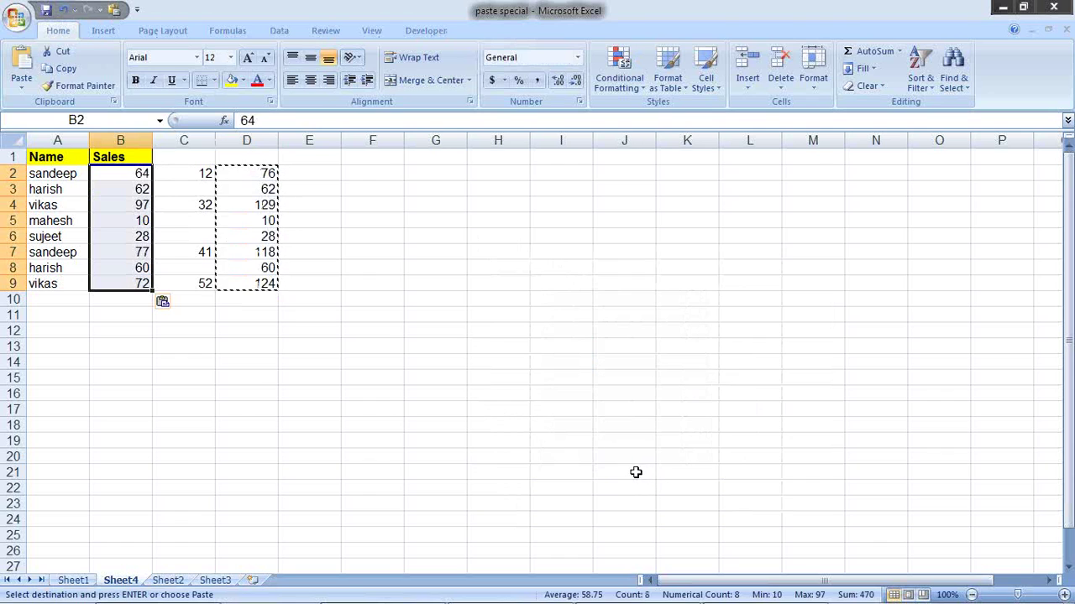
# Step: Delete the helper column D
pyautogui.click(195, 193)
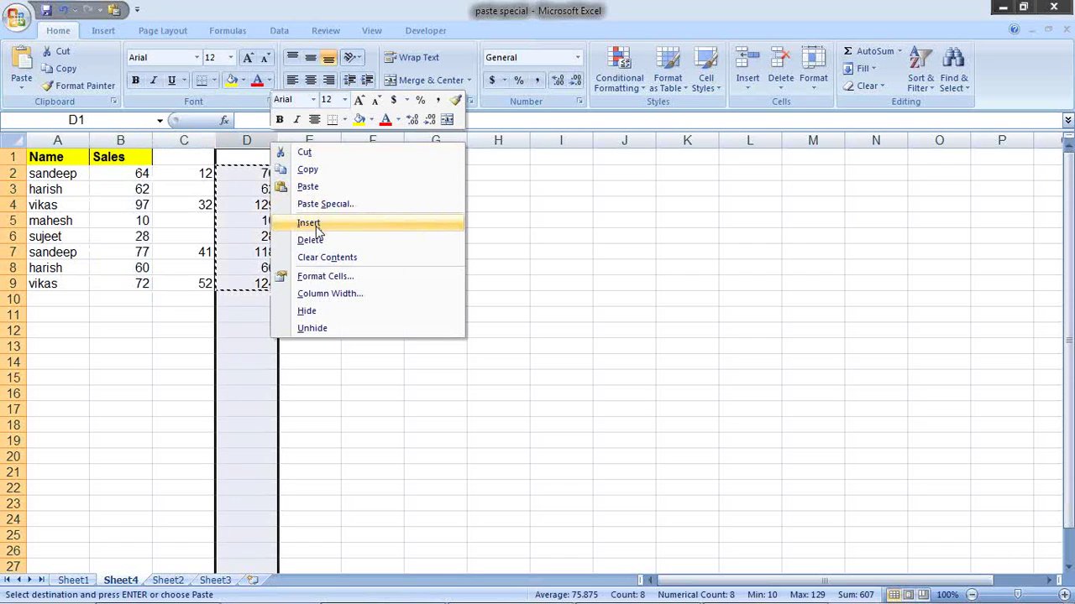
pyautogui.click(310, 240)
pyautogui.click(328, 309)
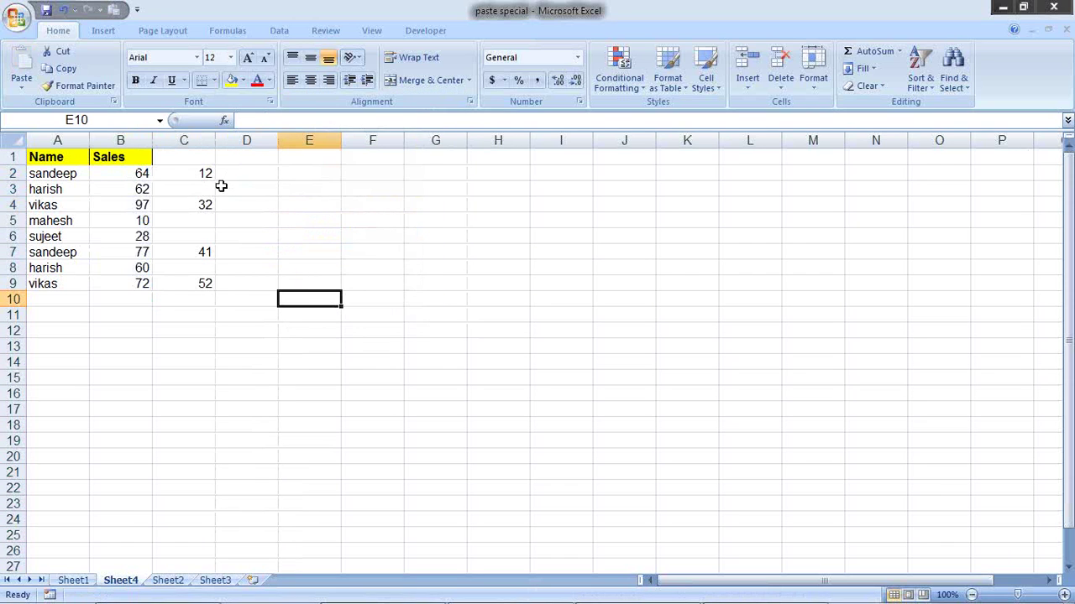
# Step: Copy C2:C9 and open Paste Special for the Sales cells B2:B9
pyautogui.moveTo(209, 174); pyautogui.dragTo(205, 284)
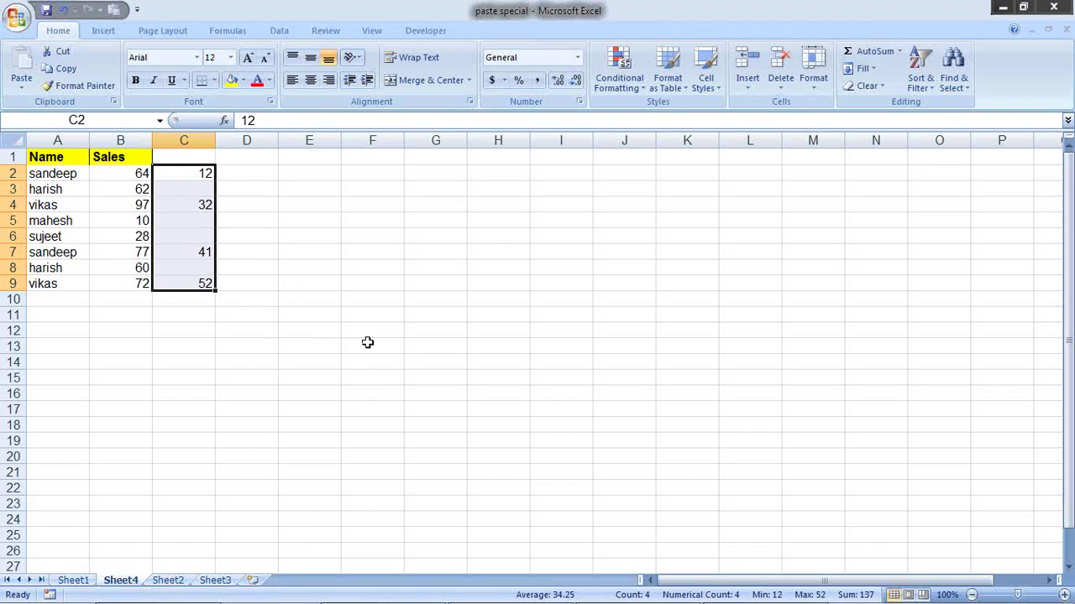
pyautogui.hotkey('ctrl', 'c')
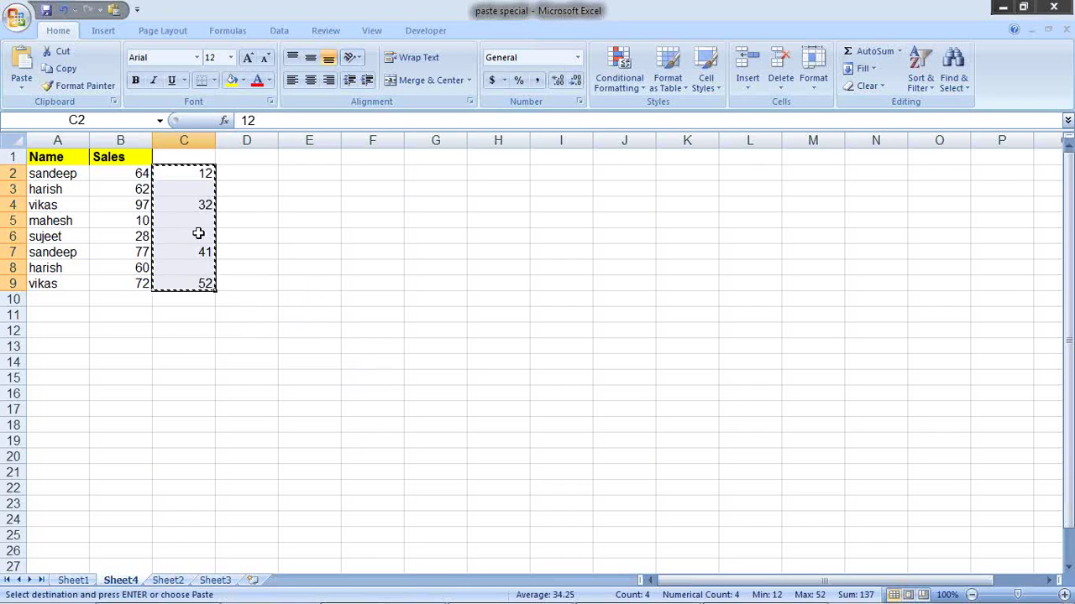
pyautogui.moveTo(139, 174); pyautogui.dragTo(139, 284)
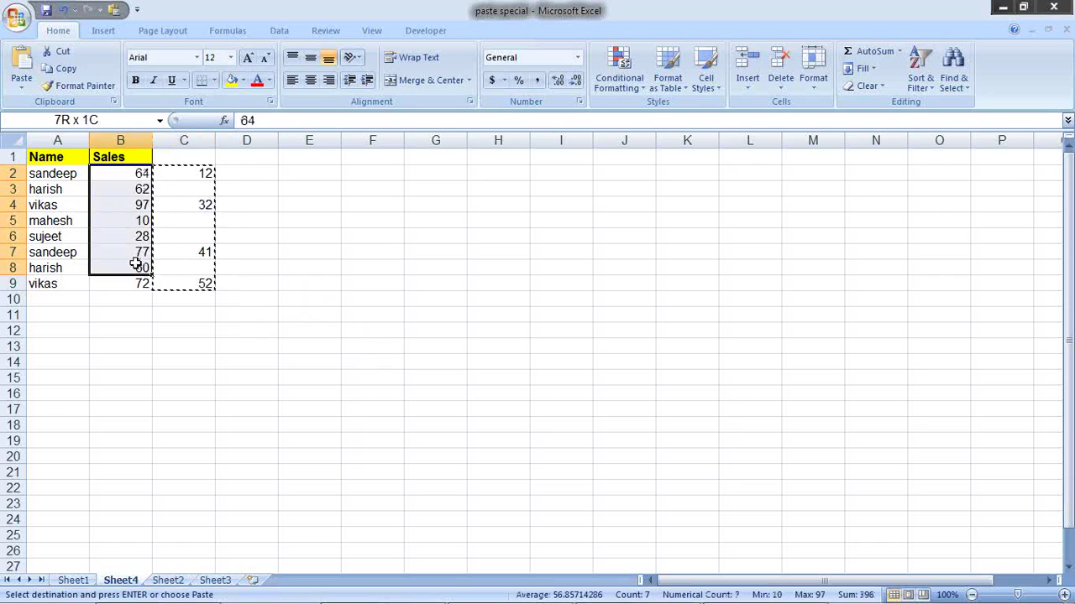
pyautogui.rightClick(134, 173)
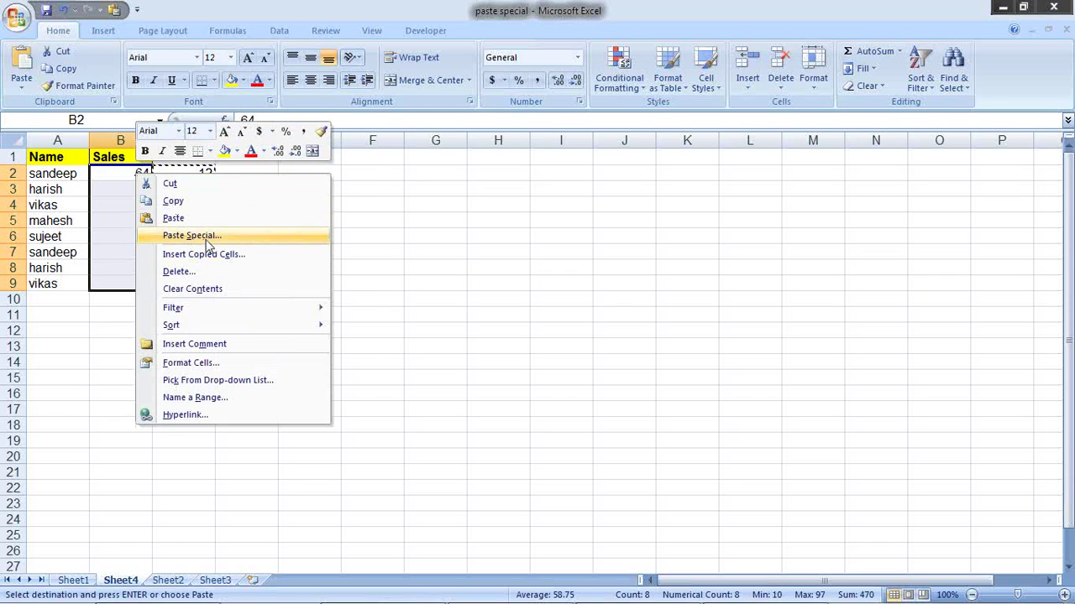
pyautogui.click(207, 238)
pyautogui.moveTo(212, 113); pyautogui.dragTo(523, 171)
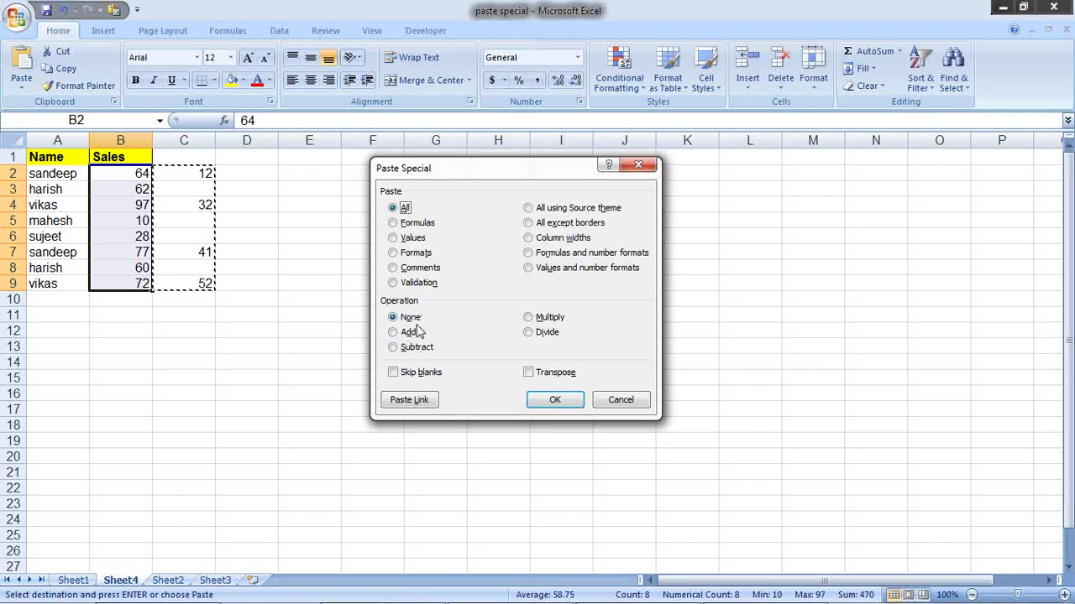
# Step: Apply the Add operation so B2, B4, B7 and B9 read 76, 129, 118 and 124
pyautogui.click(418, 336)
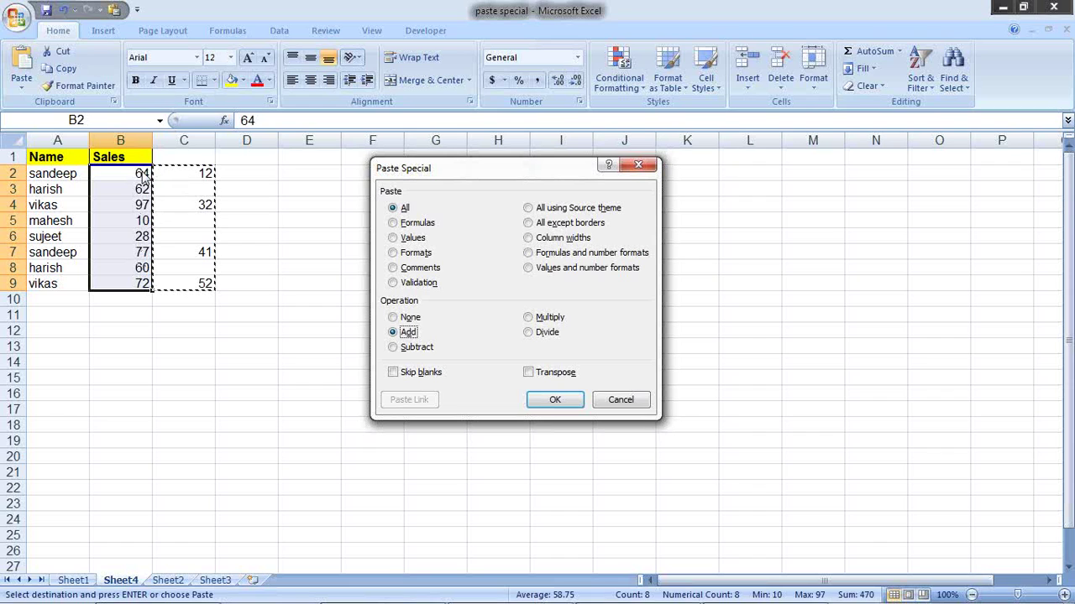
pyautogui.click(564, 401)
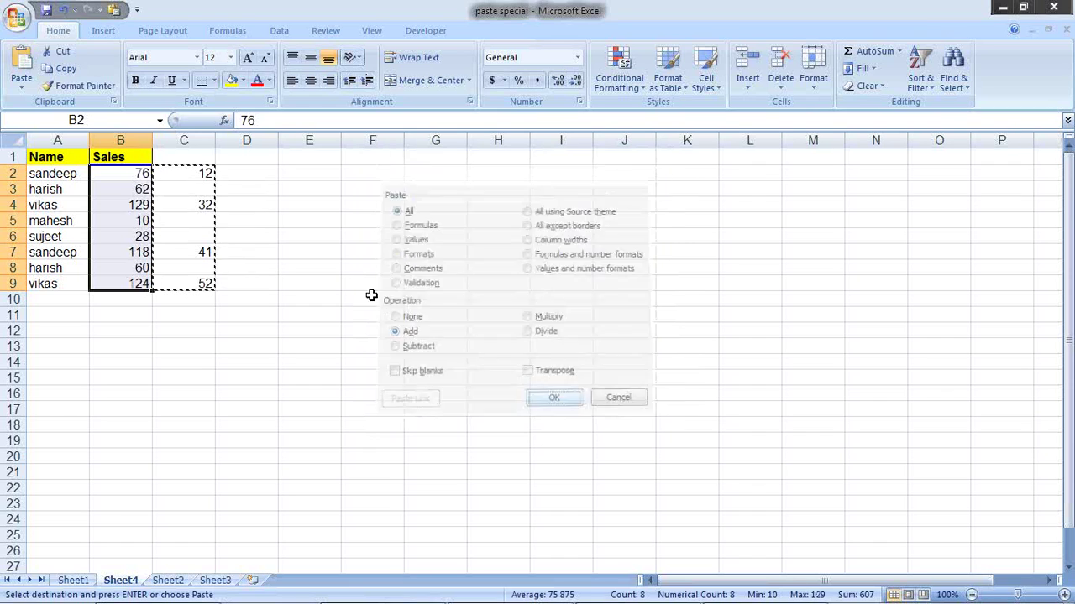
pyautogui.click(180, 205)
pyautogui.click(139, 206)
pyautogui.click(183, 249)
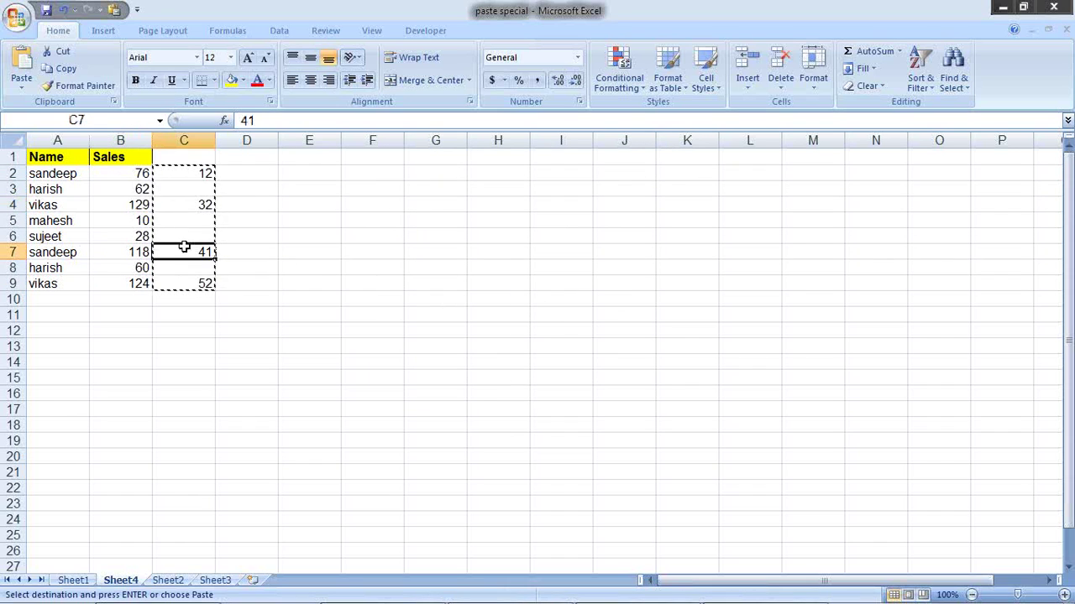
pyautogui.click(138, 247)
pyautogui.click(179, 282)
pyautogui.click(142, 283)
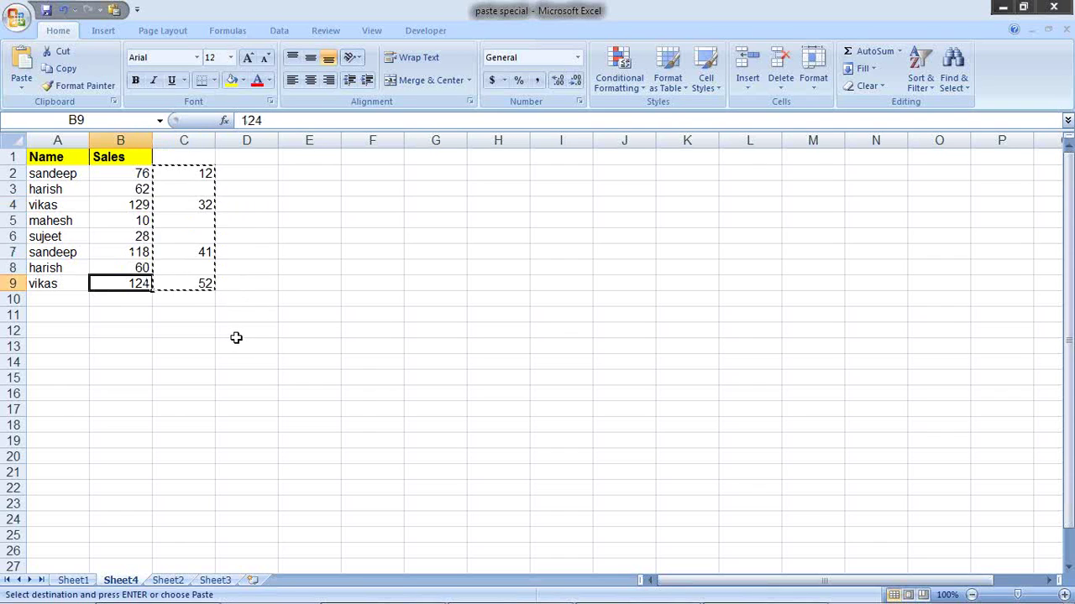
pyautogui.click(199, 193)
pyautogui.press('Escape')
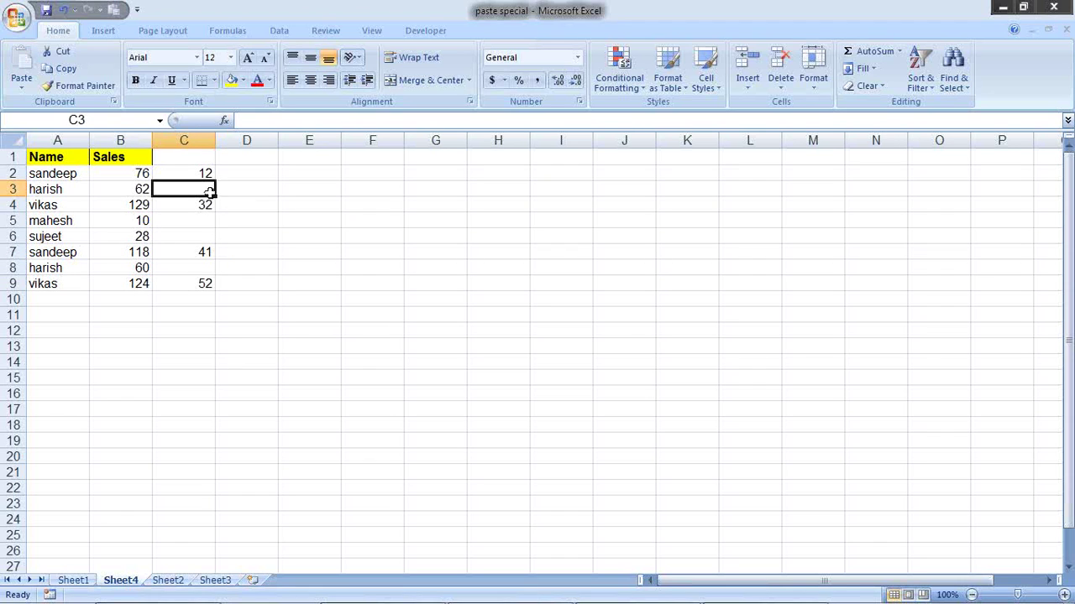
pyautogui.click(210, 176)
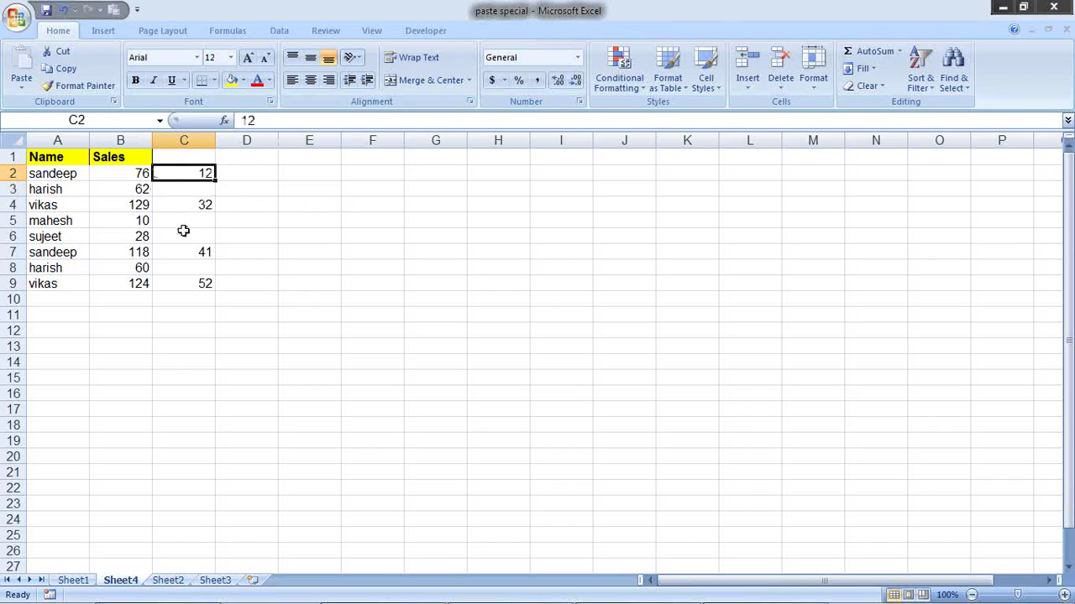
pyautogui.click(130, 171)
pyautogui.click(193, 172)
pyautogui.click(206, 200)
pyautogui.click(208, 253)
pyautogui.click(200, 282)
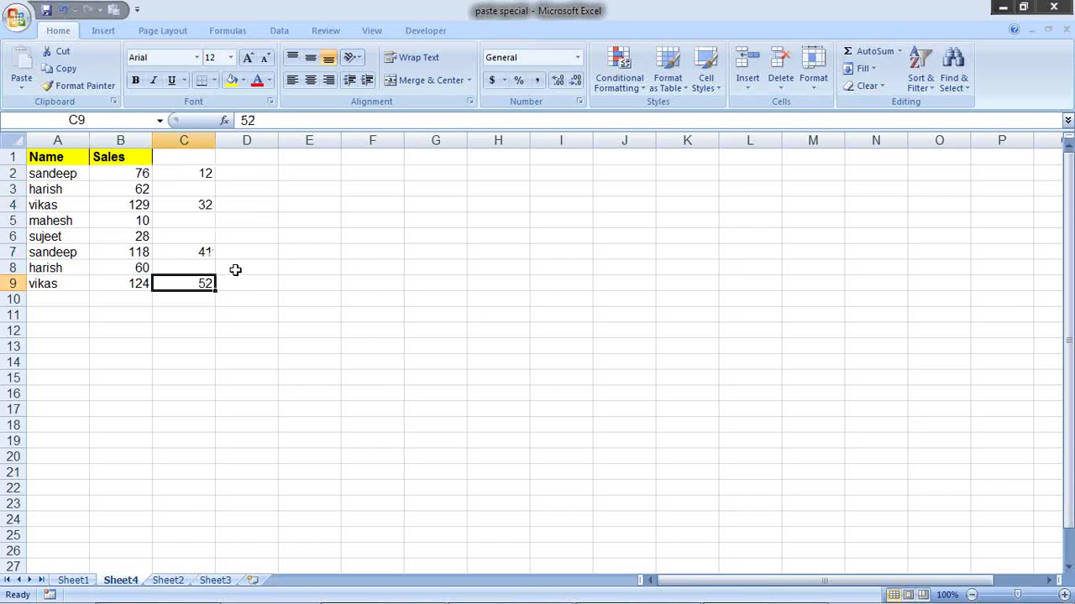
pyautogui.click(246, 176)
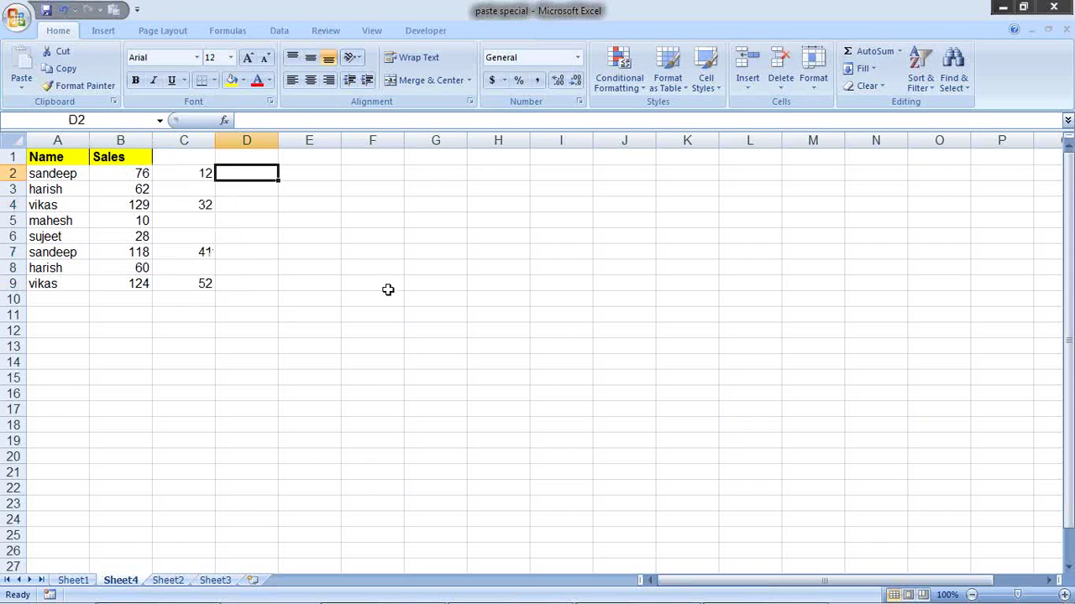
# Step: Enter =IF(C2="",B2,C2) in D2 and fill it down to D9
pyautogui.write('=')
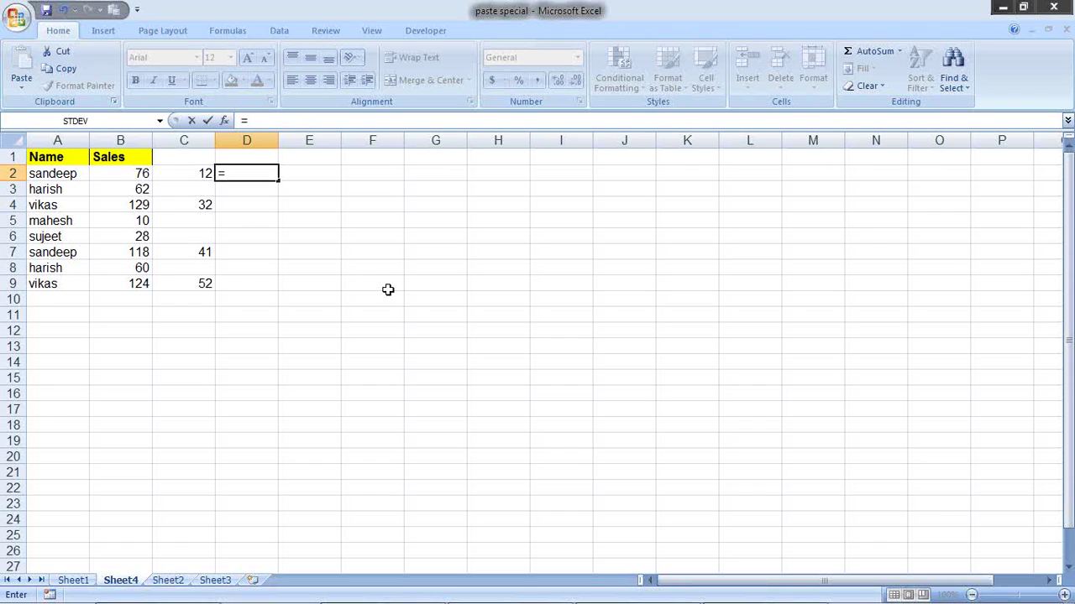
pyautogui.write('IF(')
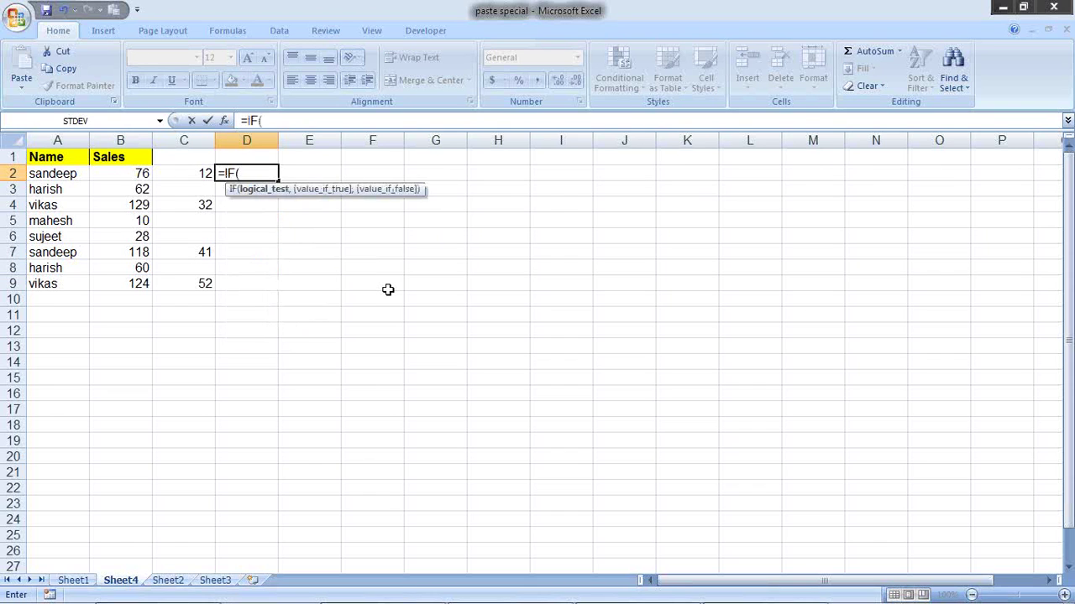
pyautogui.click(193, 168)
pyautogui.write('=""')
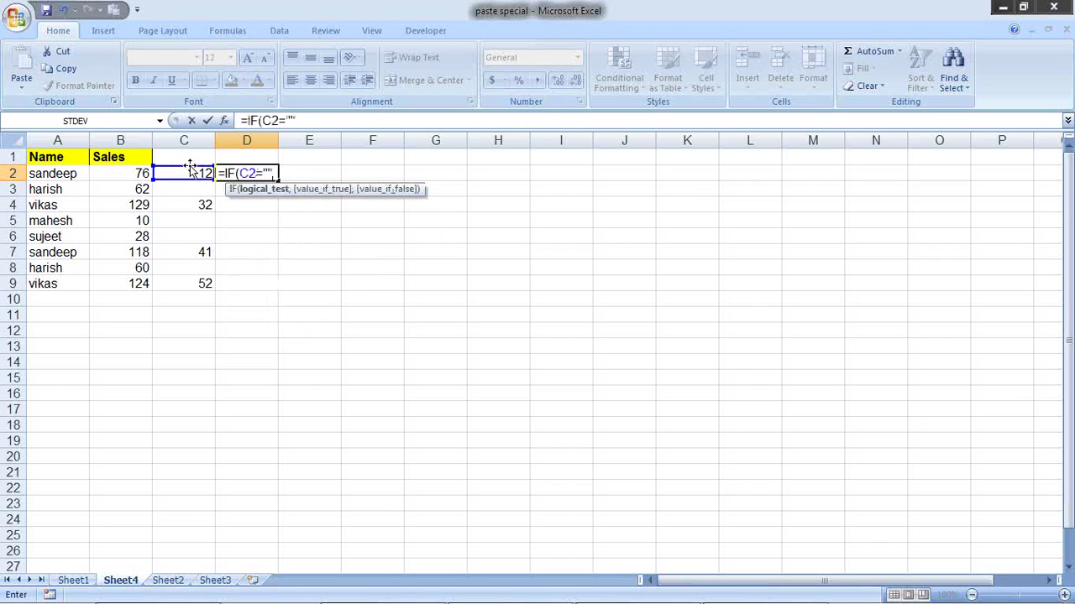
pyautogui.write(',')
pyautogui.click(125, 171)
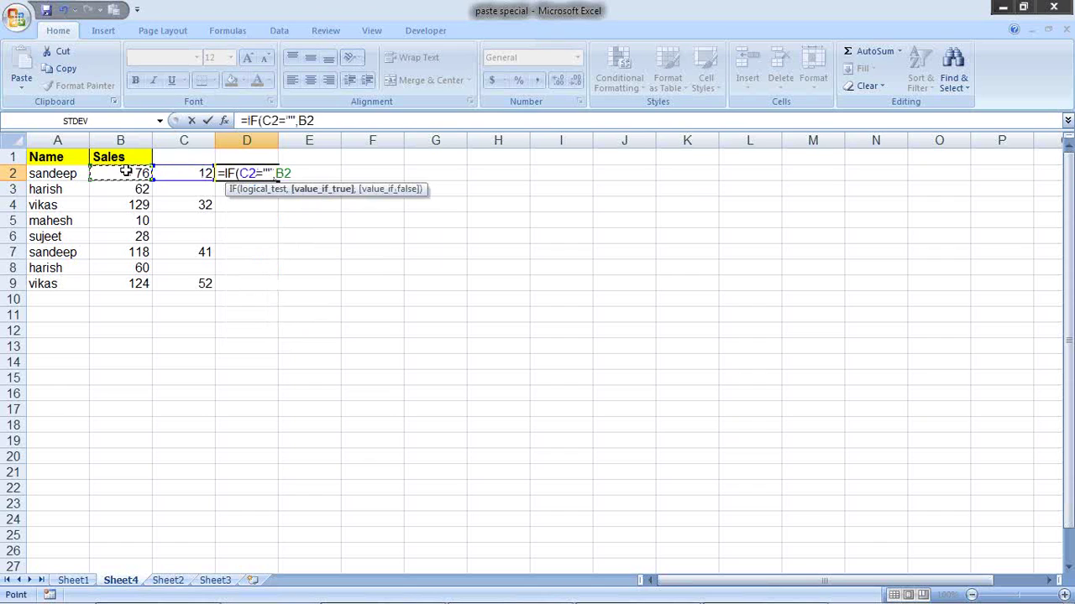
pyautogui.write(',')
pyautogui.click(172, 170)
pyautogui.press('Return')
pyautogui.press('Return')
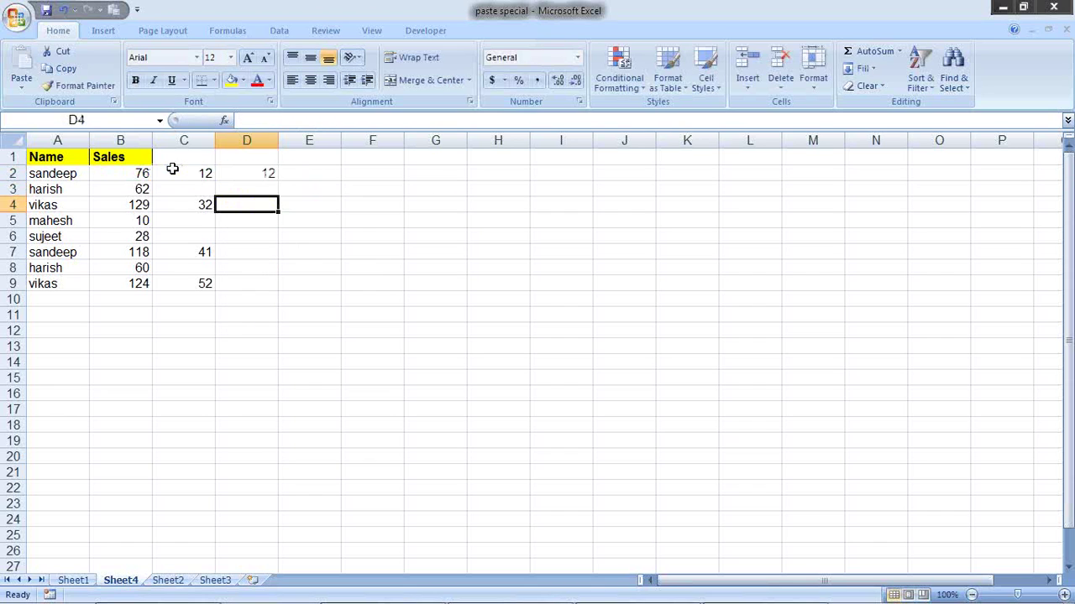
pyautogui.click(252, 172)
pyautogui.moveTo(277, 181); pyautogui.dragTo(307, 286)
# Step: Check the column D results (12, 62, 32, 10, 28, 41, 60, 52) and select D2:D9
pyautogui.click(266, 192)
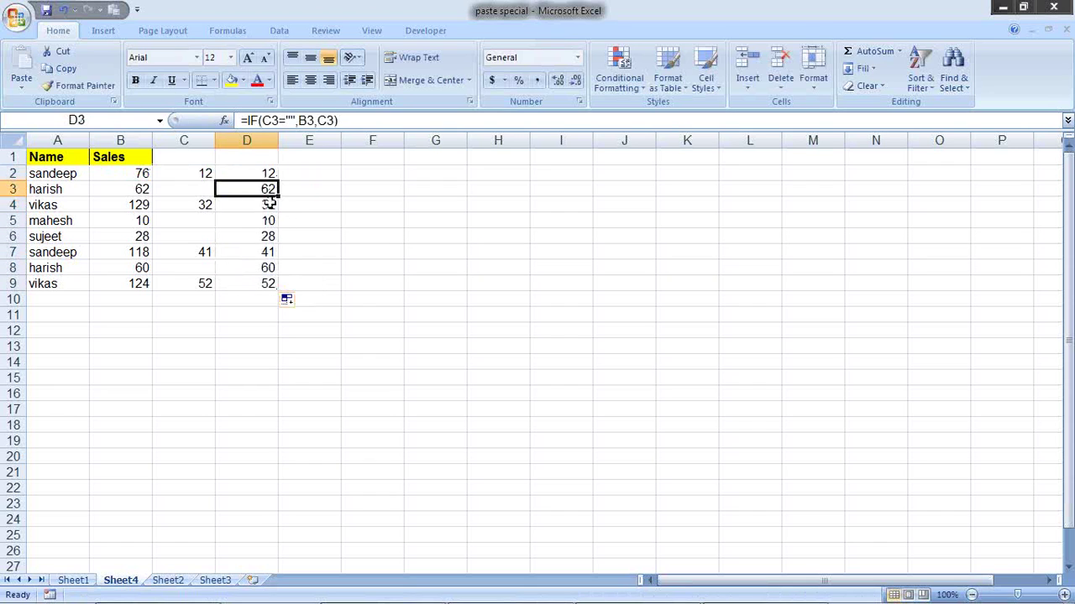
pyautogui.click(268, 204)
pyautogui.click(269, 221)
pyautogui.click(268, 237)
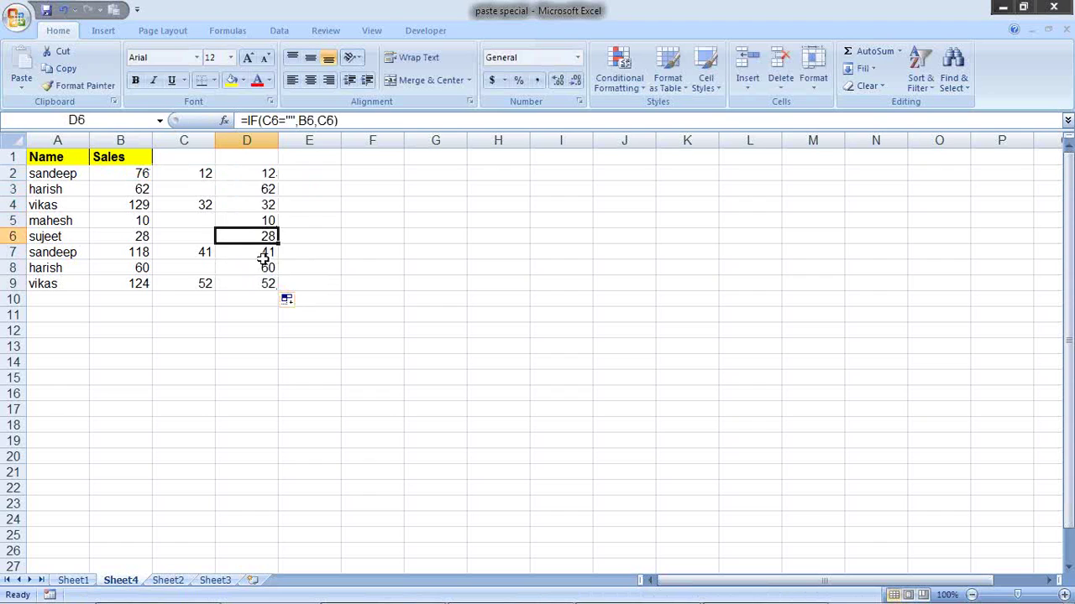
pyautogui.click(263, 267)
pyautogui.moveTo(264, 174); pyautogui.dragTo(265, 284)
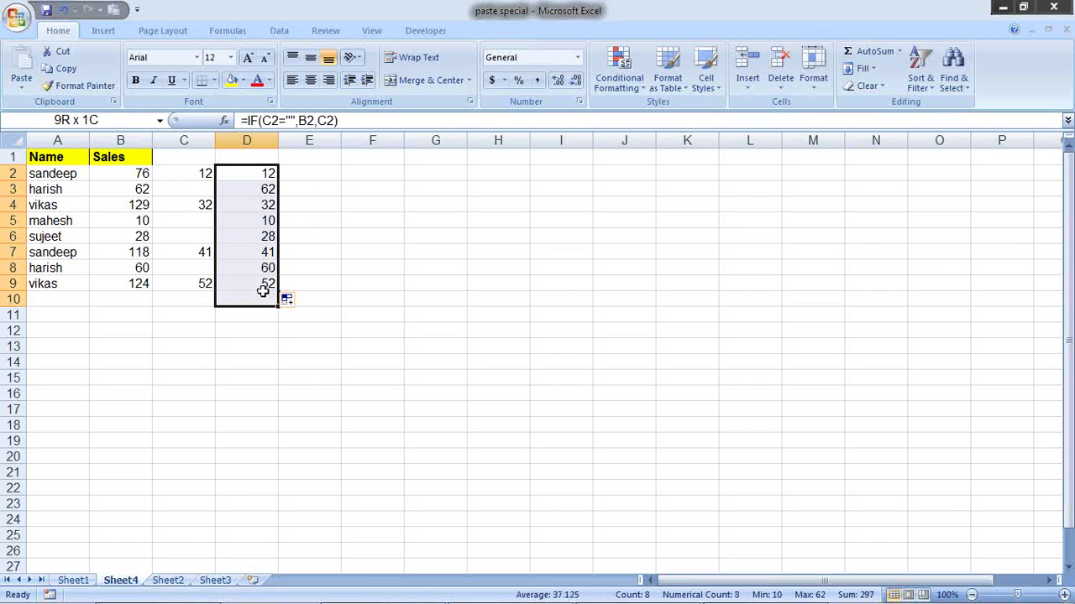
# Step: Delete column D to remove the helper IF formulas
pyautogui.click(260, 140)
pyautogui.rightClick(270, 139)
pyautogui.click(310, 235)
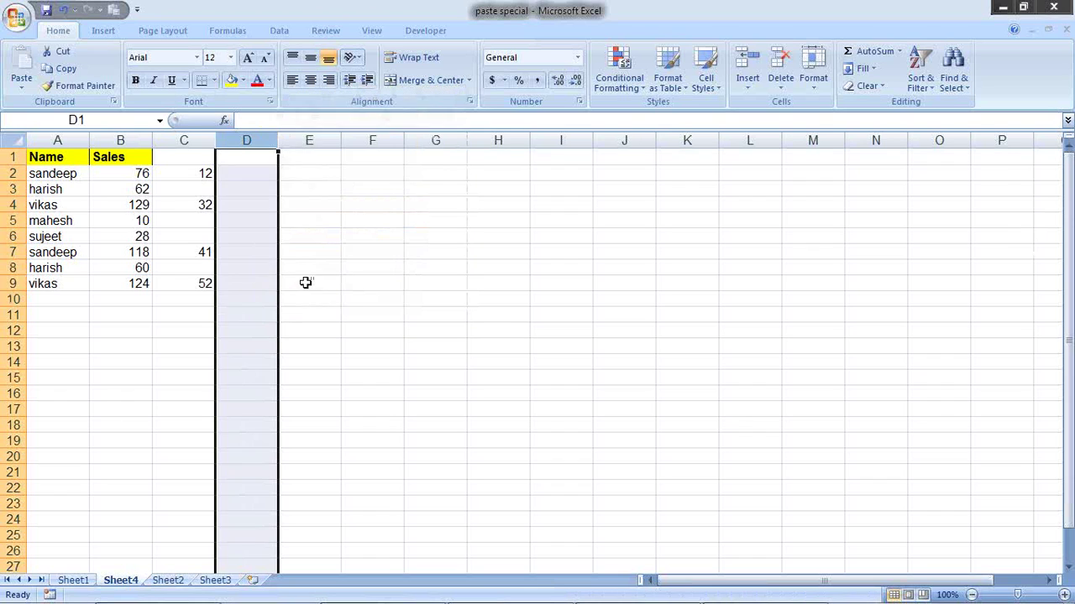
pyautogui.click(311, 317)
# Step: Copy C2:C9, try a plain paste over Sales at B2, then undo it
pyautogui.moveTo(212, 175); pyautogui.dragTo(210, 287)
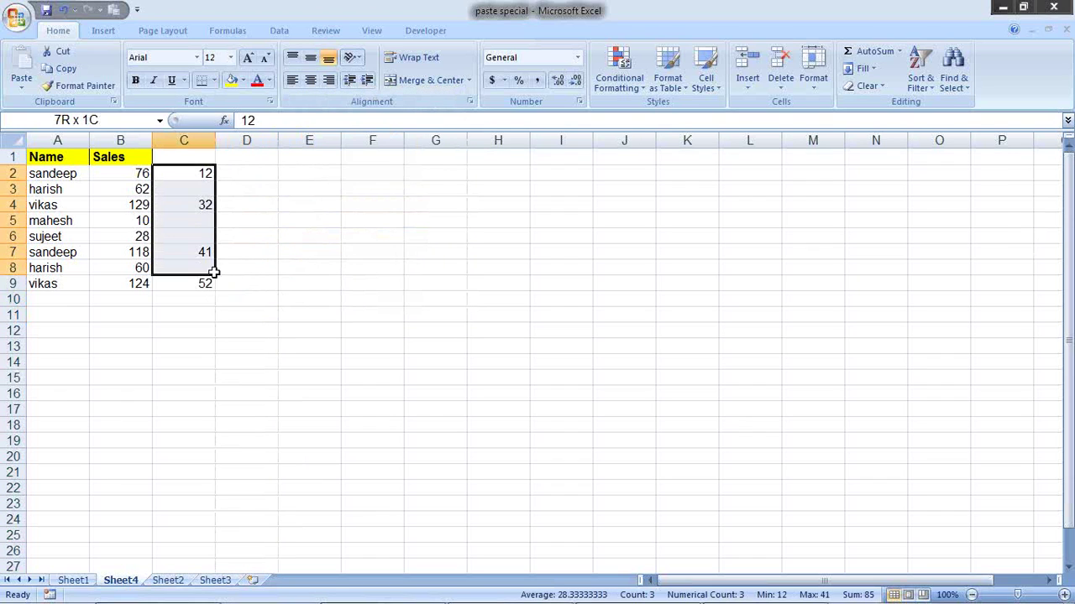
pyautogui.hotkey('ctrl', 'c')
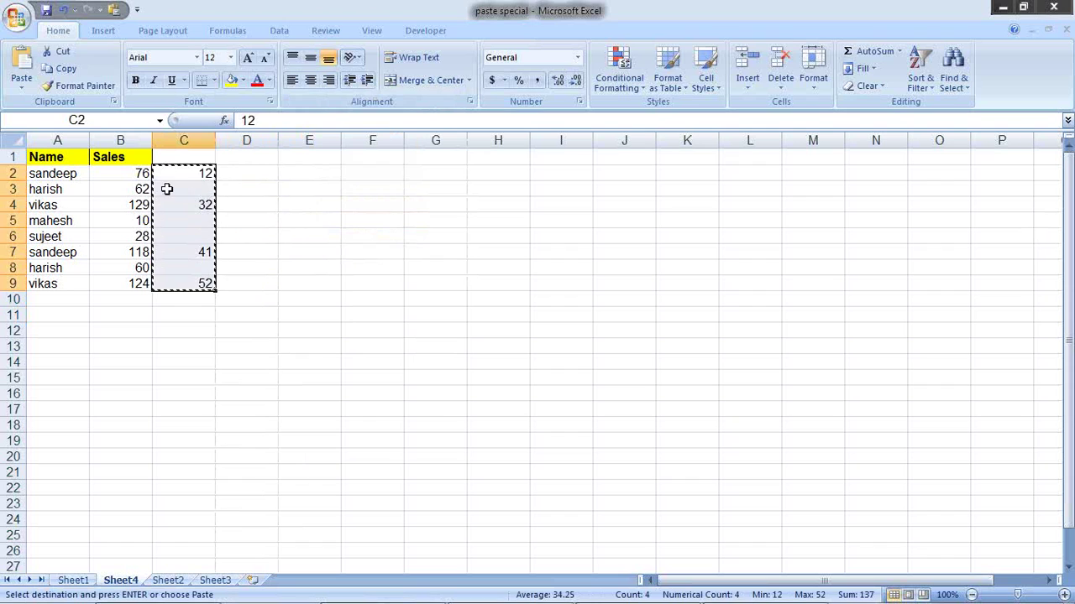
pyautogui.click(133, 177)
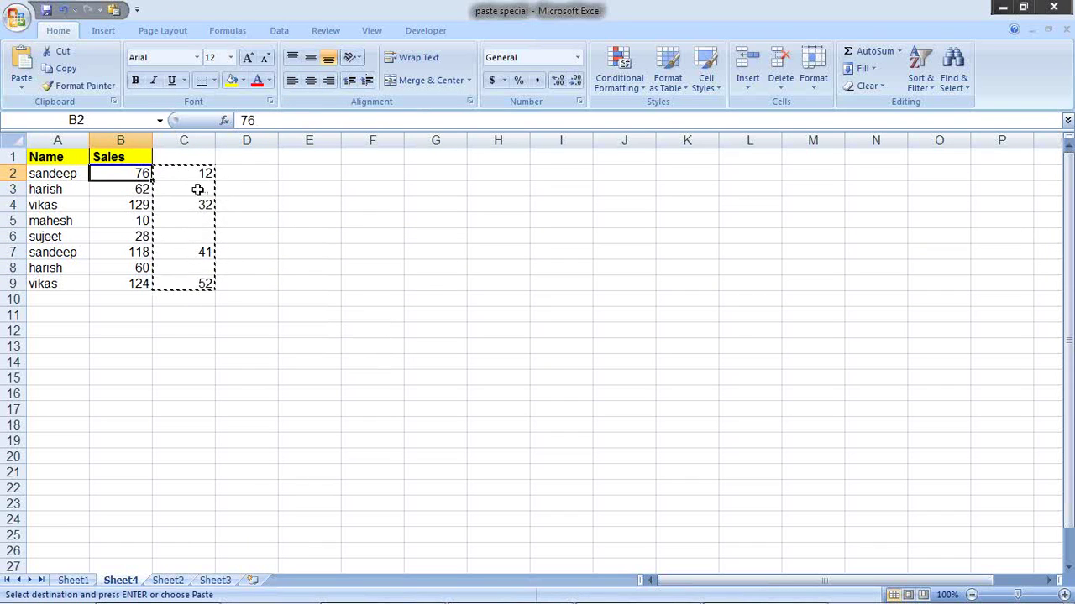
pyautogui.hotkey('ctrl', 'v')
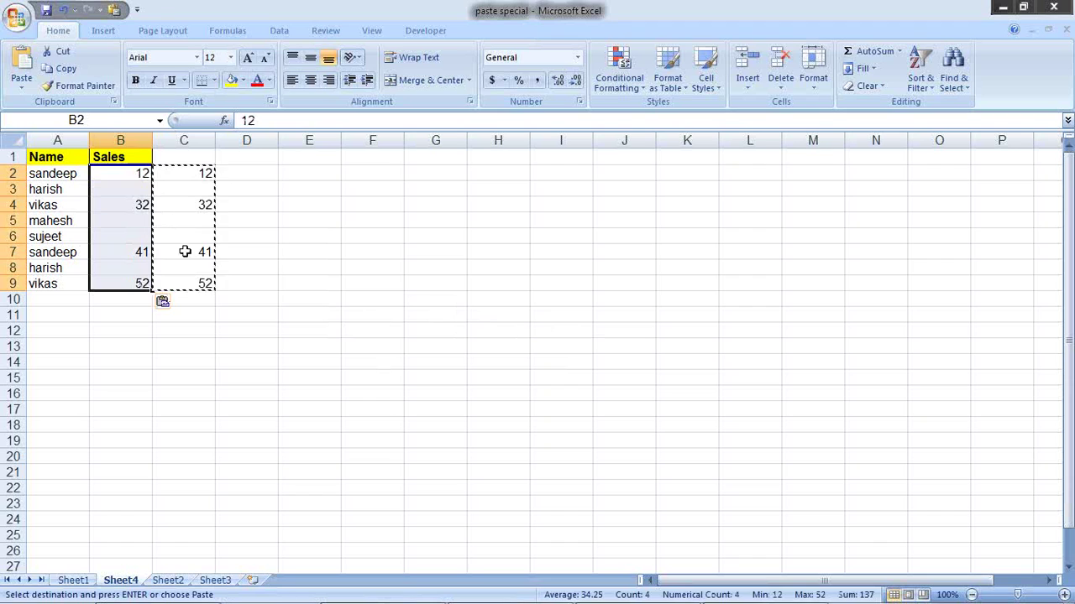
pyautogui.hotkey('ctrl', 'z')
pyautogui.click(252, 346)
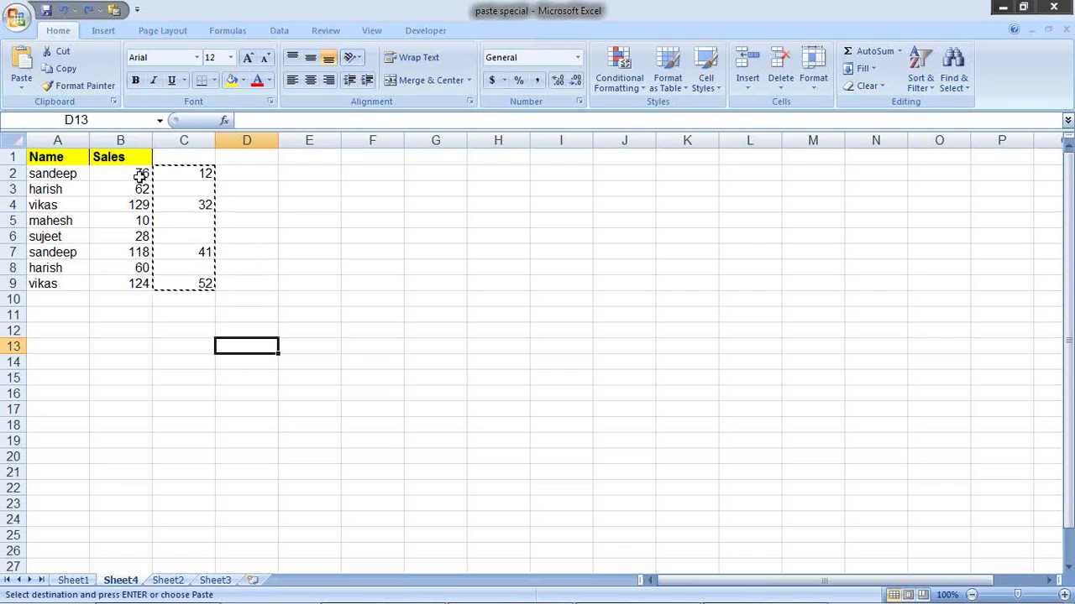
# Step: Paste the copied column C onto B2 with Skip blanks enabled
pyautogui.rightClick(140, 174)
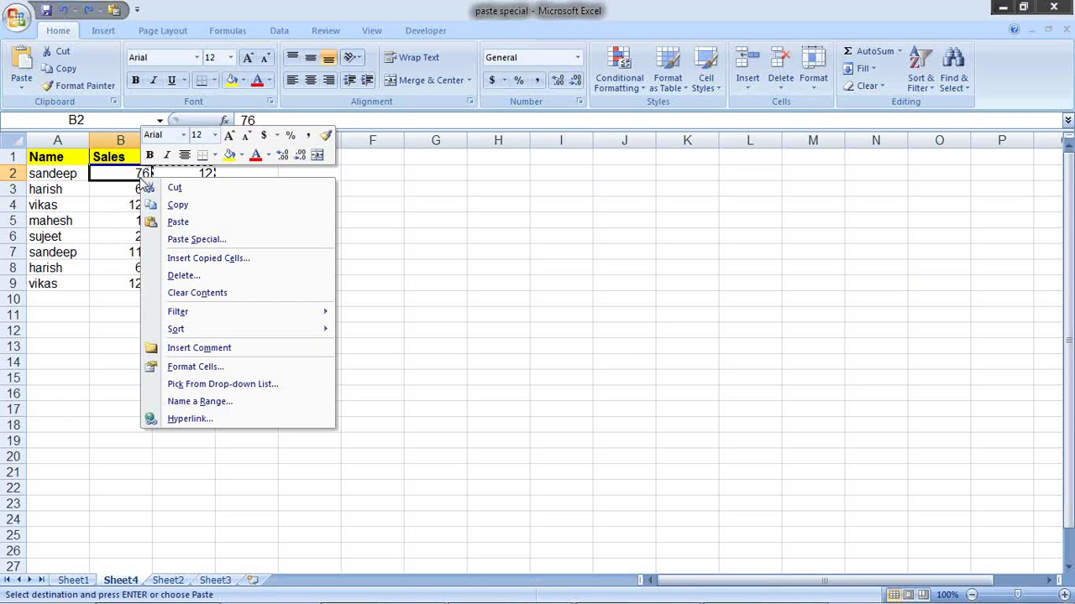
pyautogui.click(198, 239)
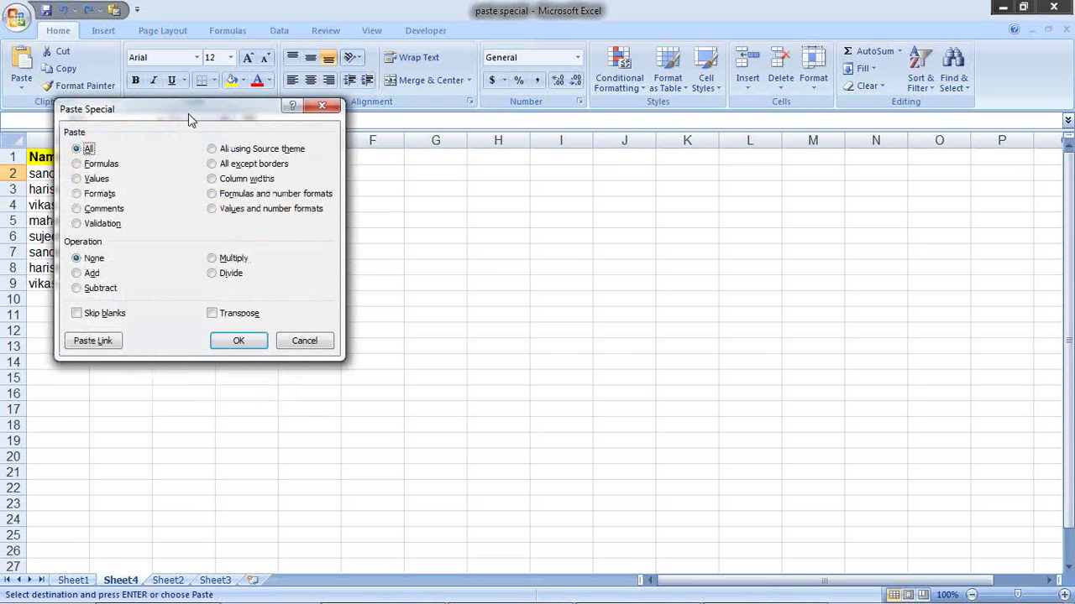
pyautogui.moveTo(188, 113); pyautogui.dragTo(435, 98)
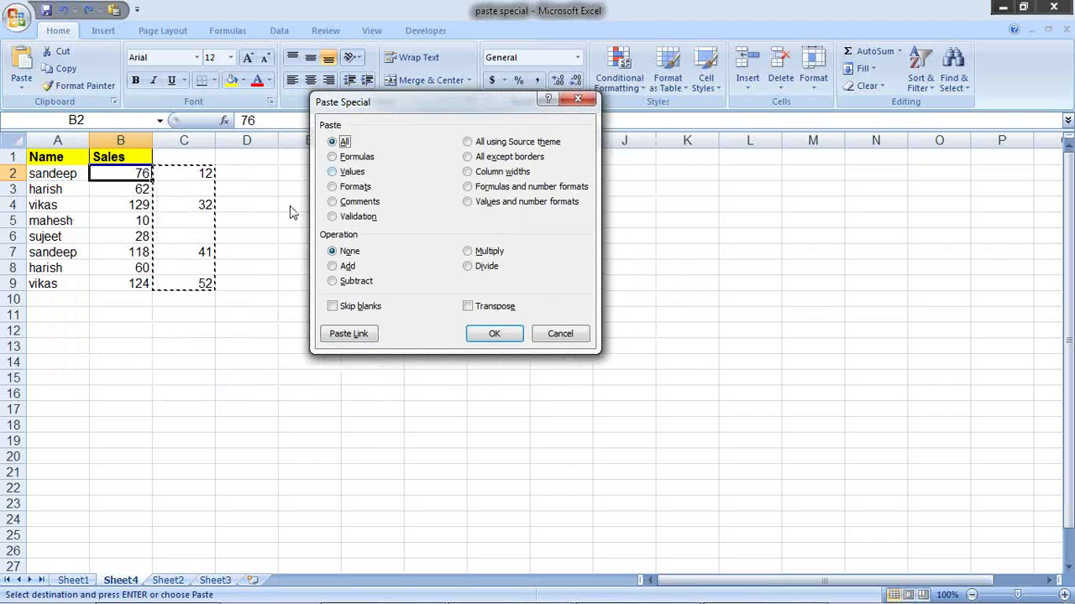
pyautogui.click(346, 310)
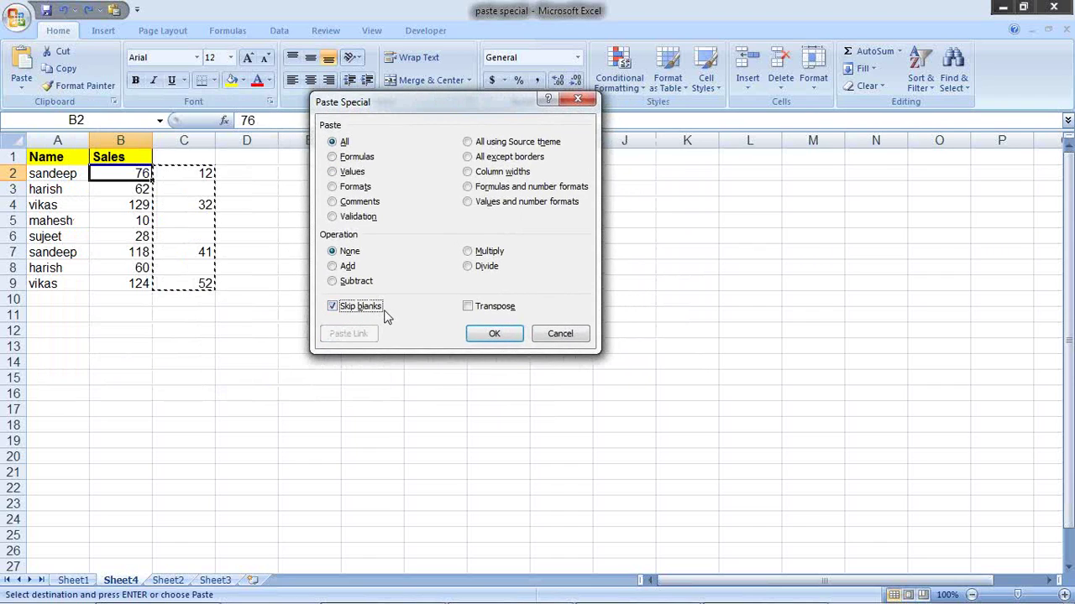
pyautogui.click(495, 334)
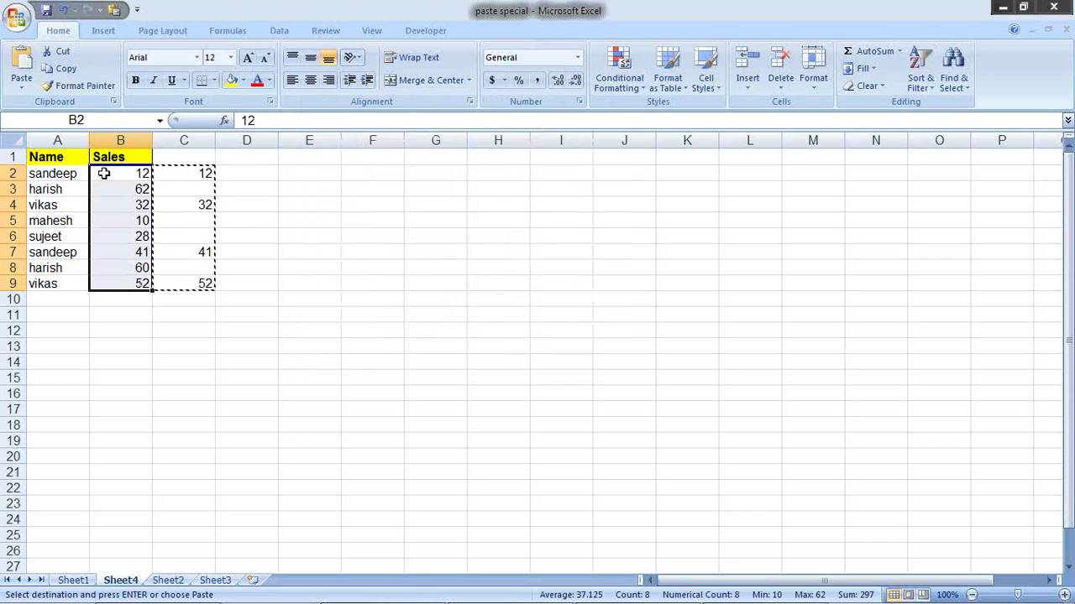
# Step: Verify B4, B6, B7 and B9 read 32, 28, 41 and 52, then clear the copy marquee
pyautogui.click(130, 204)
pyautogui.click(136, 235)
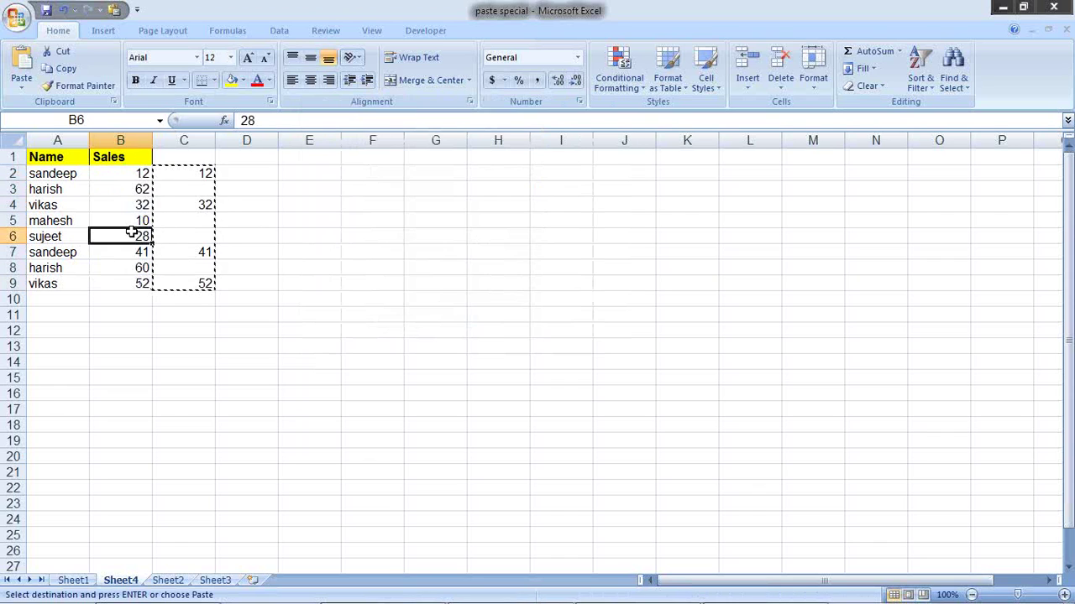
pyautogui.click(141, 254)
pyautogui.click(143, 283)
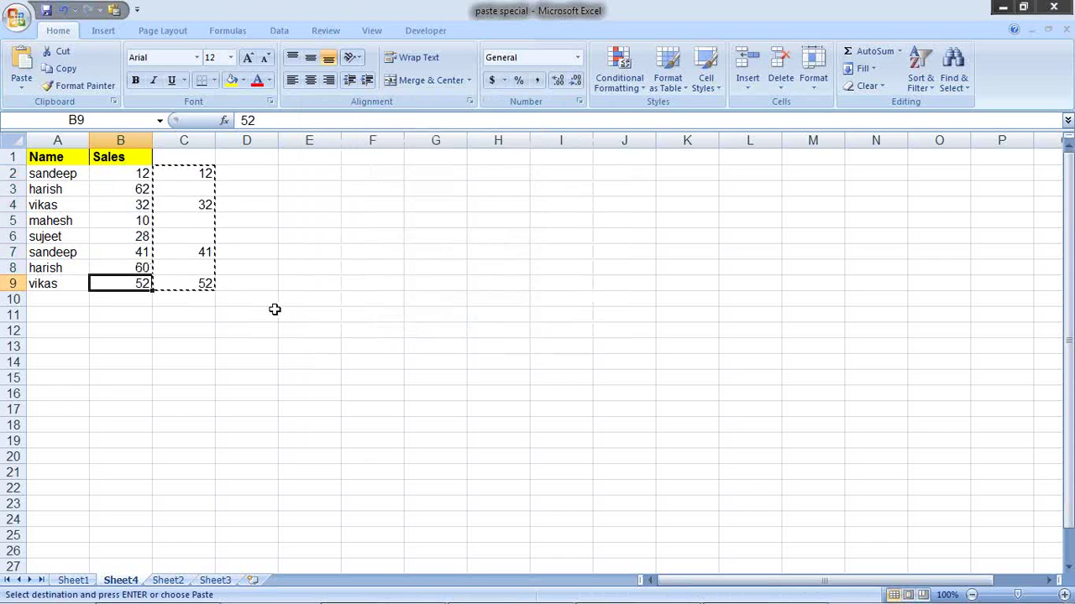
pyautogui.press('Escape')
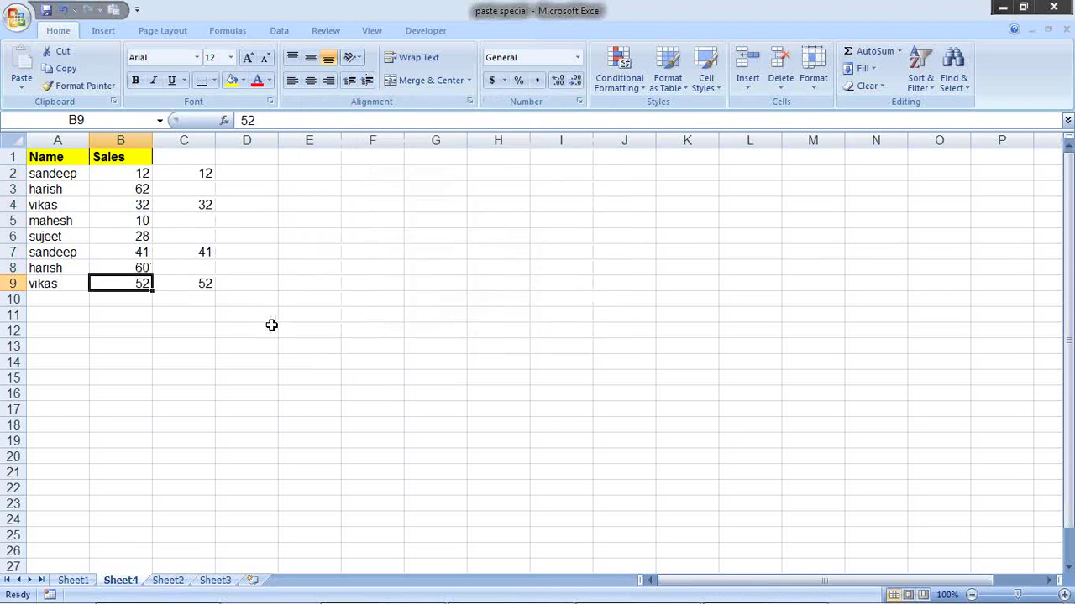
pyautogui.click(244, 454)
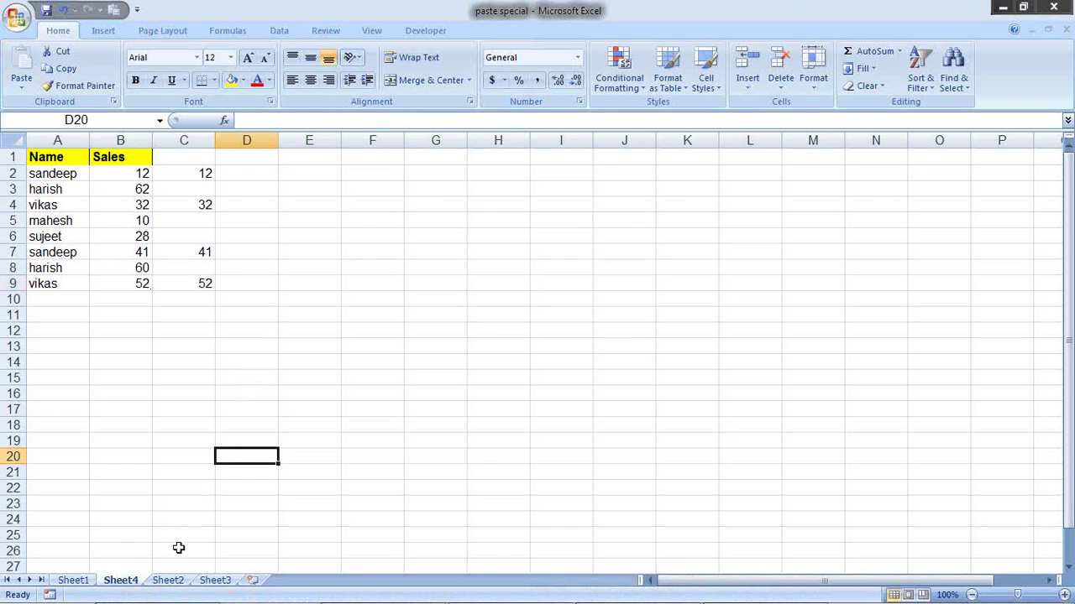
# Step: Switch to Sheet2 and review the Target of 200 in D2 and Sales in B2:B9
pyautogui.click(168, 580)
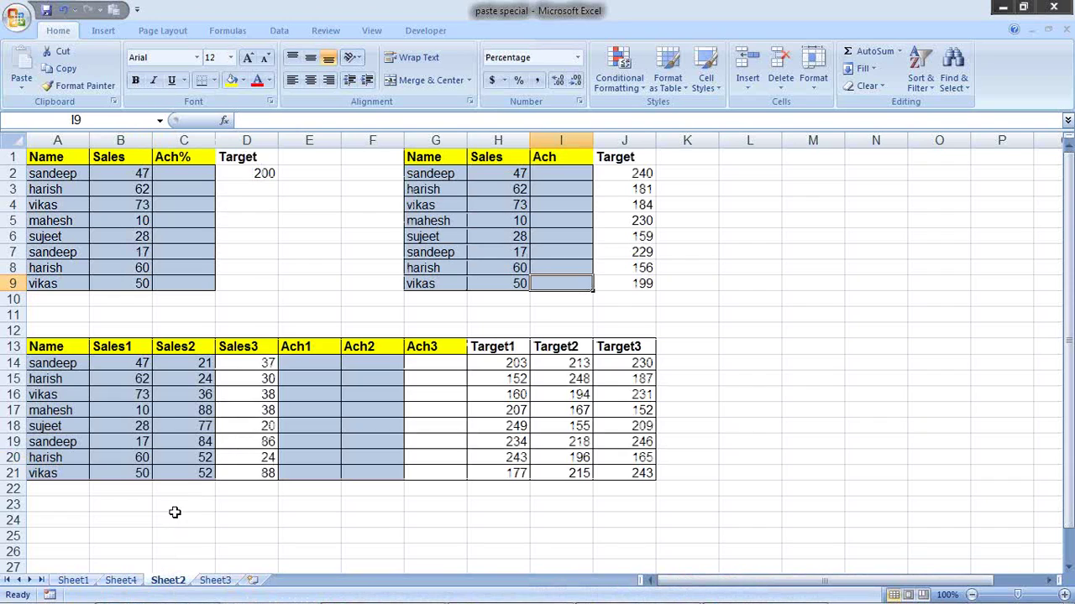
pyautogui.click(296, 238)
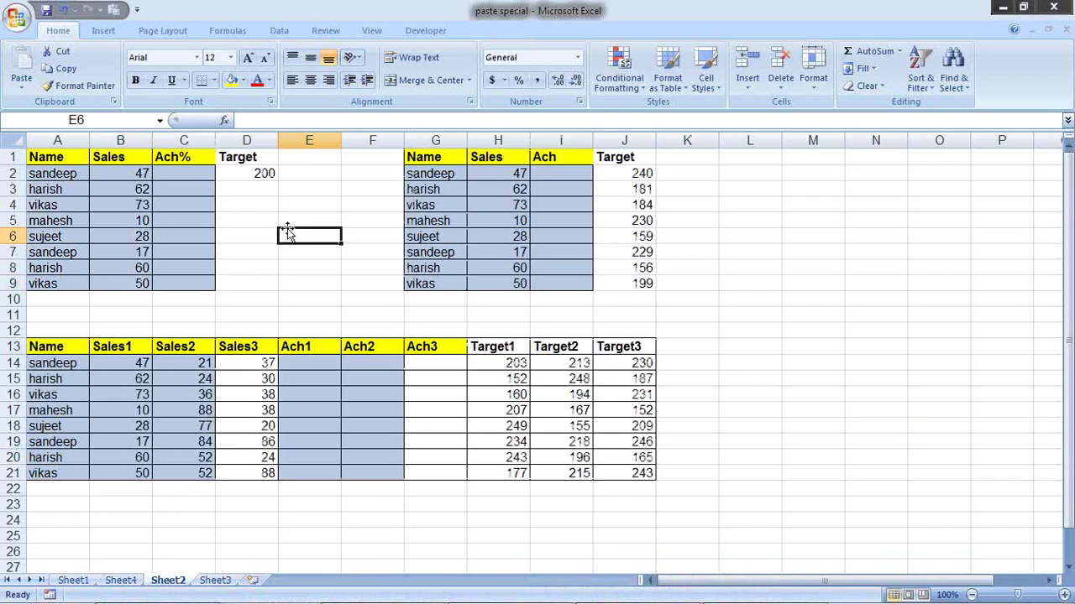
pyautogui.click(293, 173)
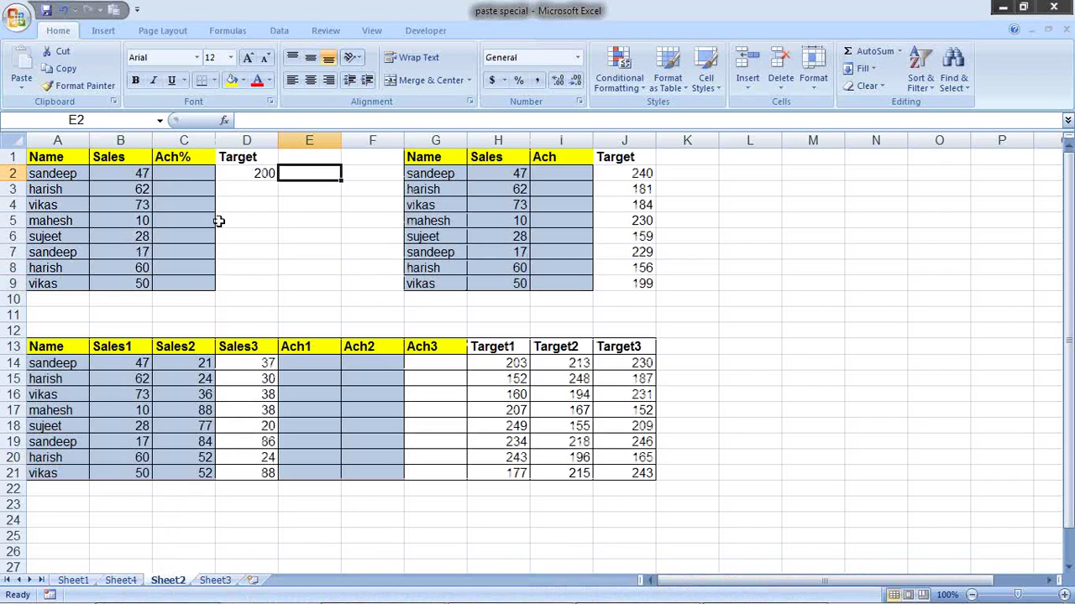
pyautogui.click(266, 172)
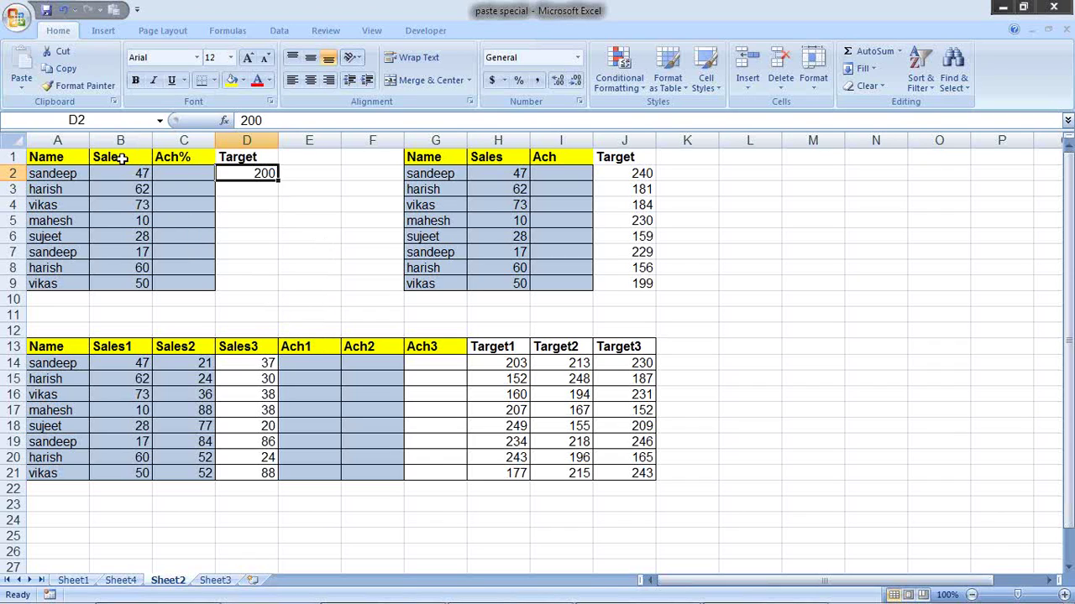
pyautogui.moveTo(119, 174); pyautogui.dragTo(144, 280)
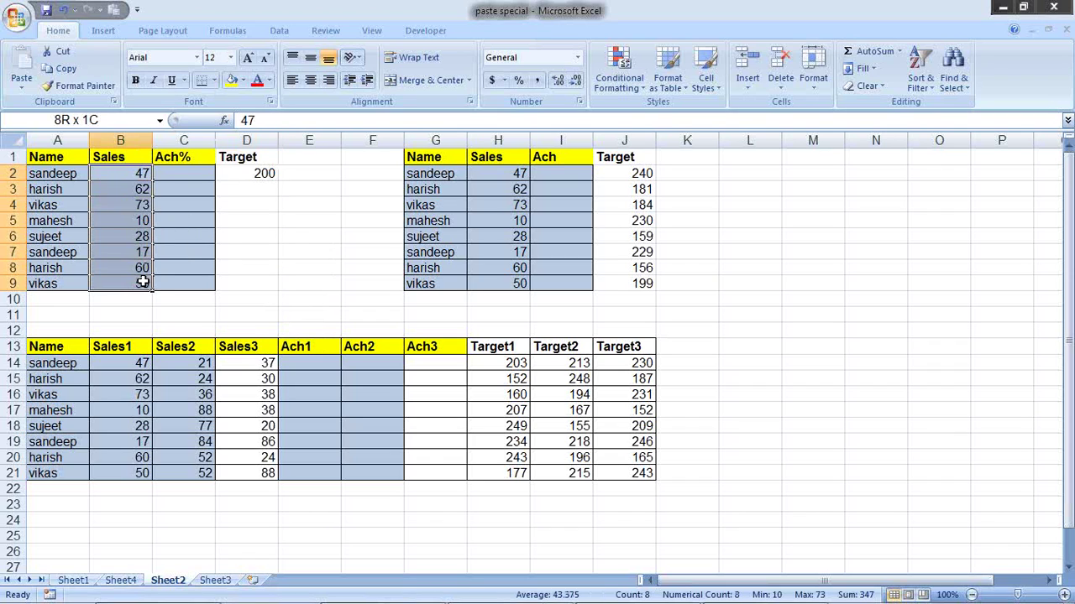
pyautogui.click(248, 172)
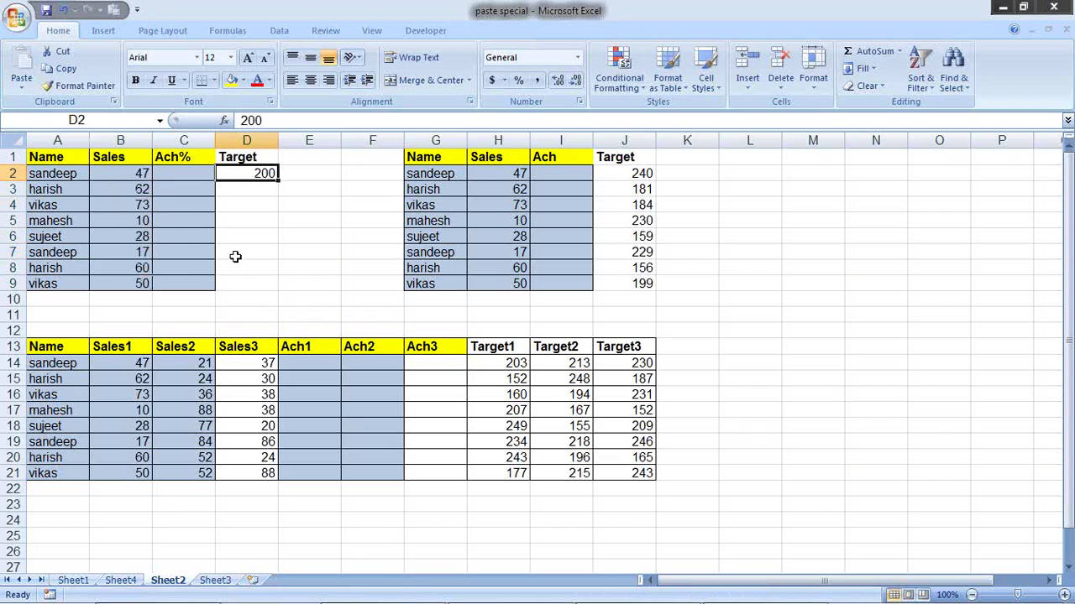
pyautogui.click(181, 173)
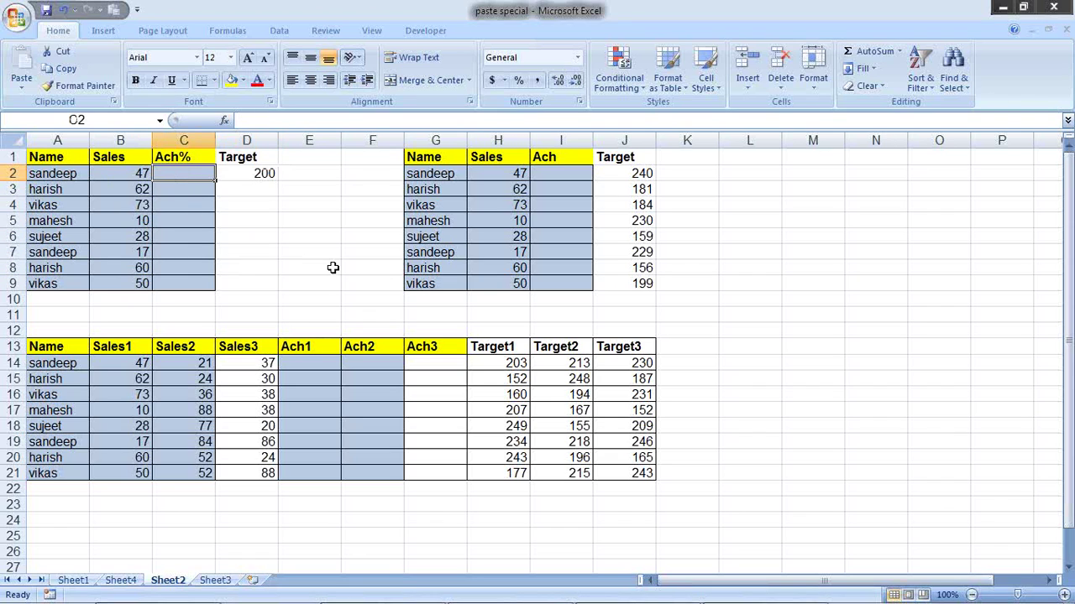
# Step: Enter the formula =B2/$D$2 in C2 with an absolute reference to the target
pyautogui.write('=')
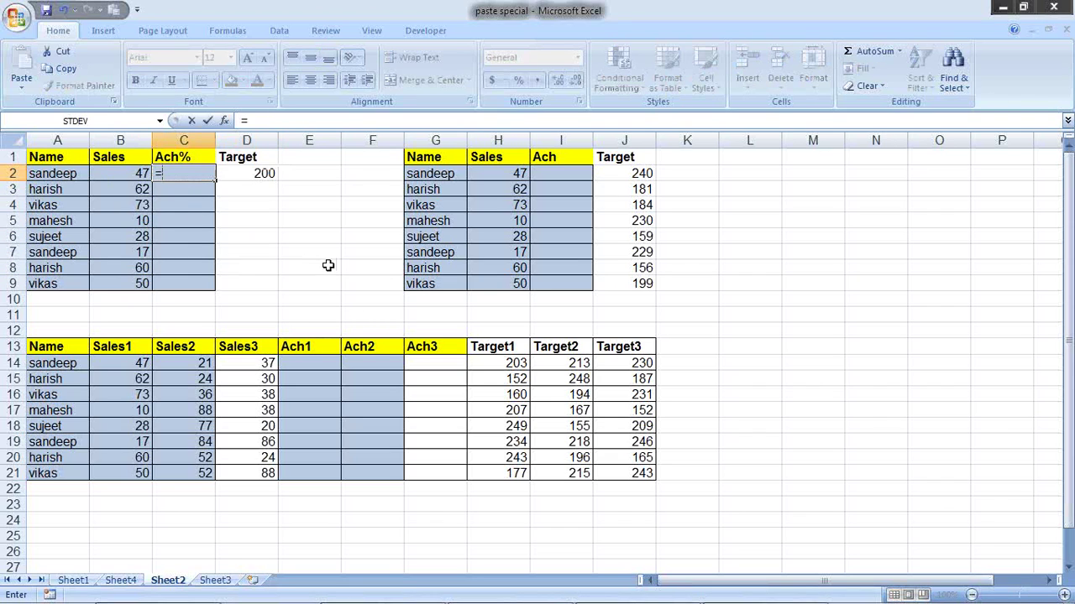
pyautogui.click(133, 173)
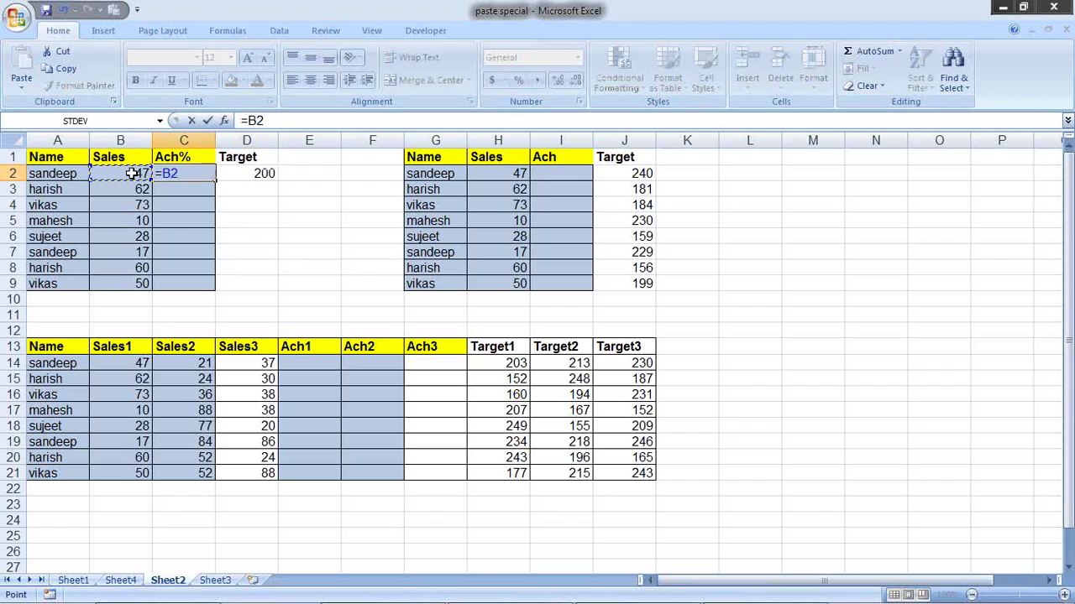
pyautogui.write('/')
pyautogui.click(248, 176)
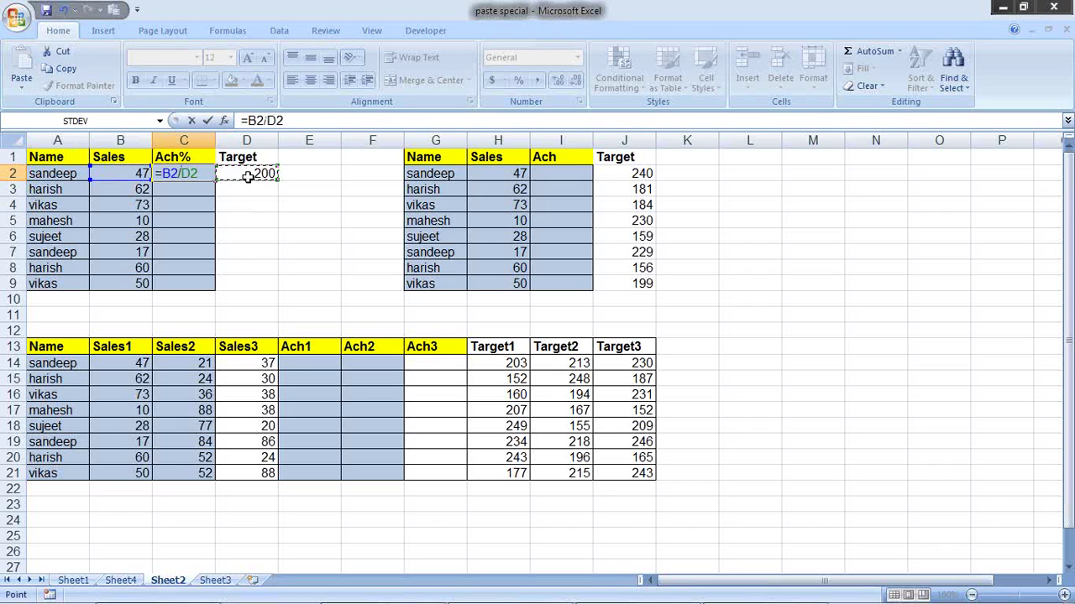
pyautogui.click(189, 171)
pyautogui.press('F4')
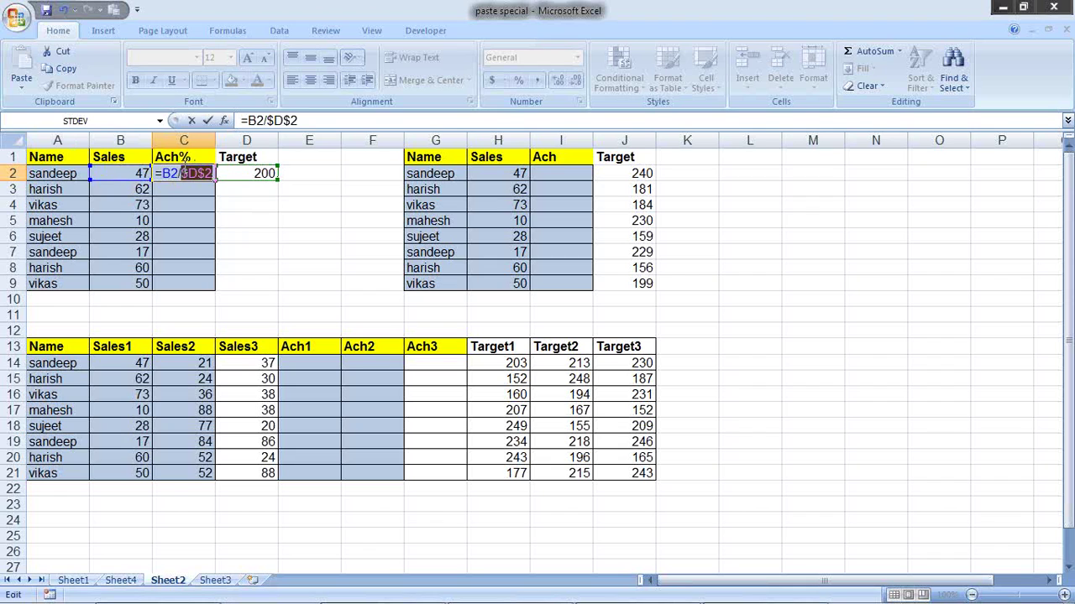
pyautogui.press('Return')
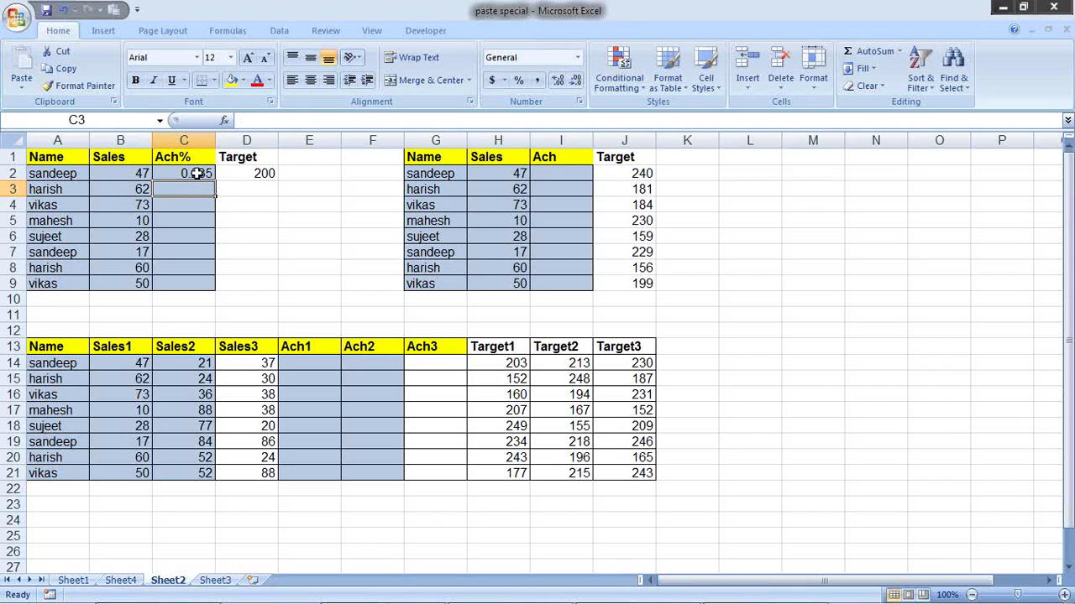
# Step: Format C2 as a percentage, fill the formula down to C9, and check C2 and C3
pyautogui.click(198, 173)
pyautogui.click(520, 84)
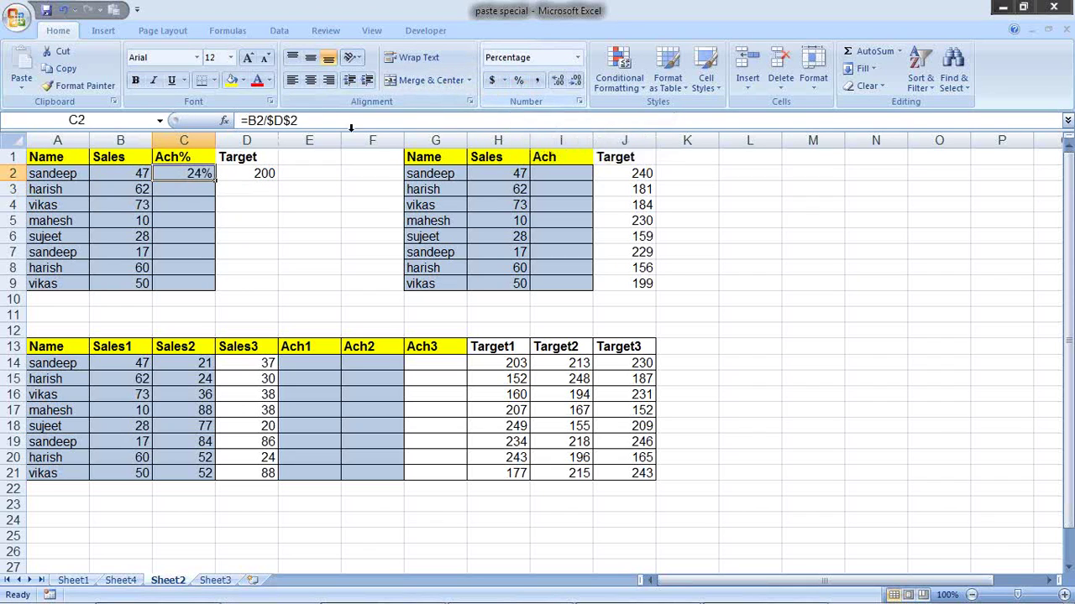
pyautogui.doubleClick(216, 179)
pyautogui.click(208, 189)
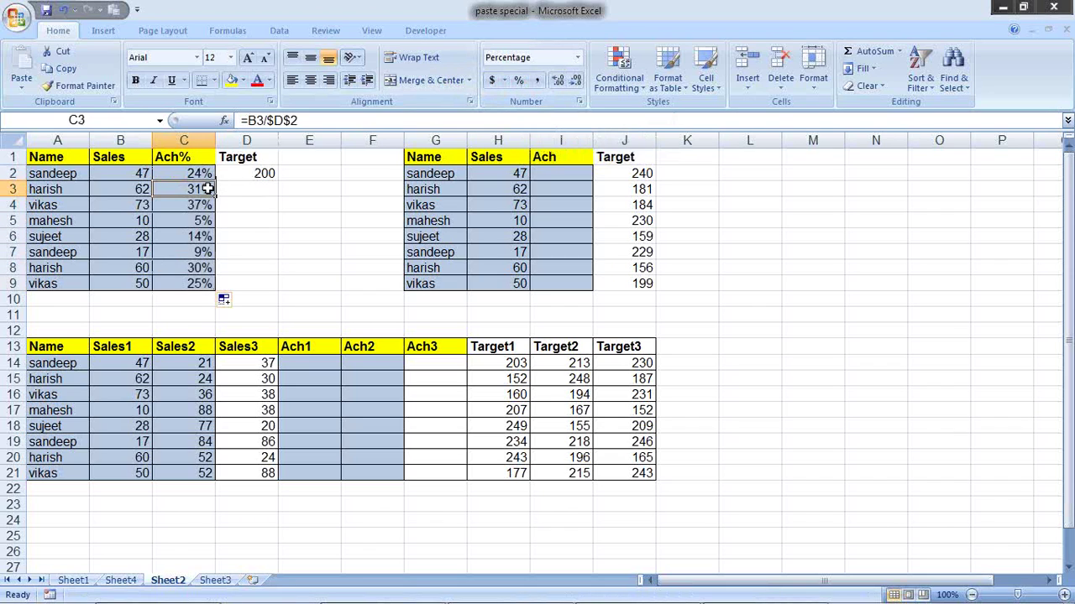
pyautogui.doubleClick(185, 173)
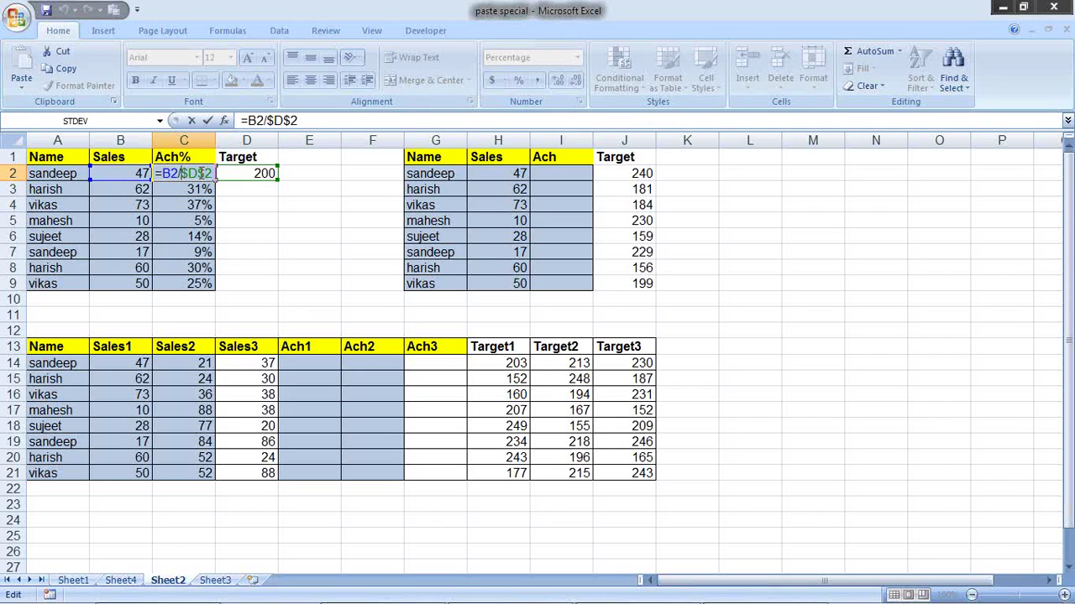
pyautogui.press('Return')
# Step: Check the copied Ach% formulas down to C5, then select C2:C9
pyautogui.press('F2')
pyautogui.press('Return')
pyautogui.press('F2')
pyautogui.press('Return')
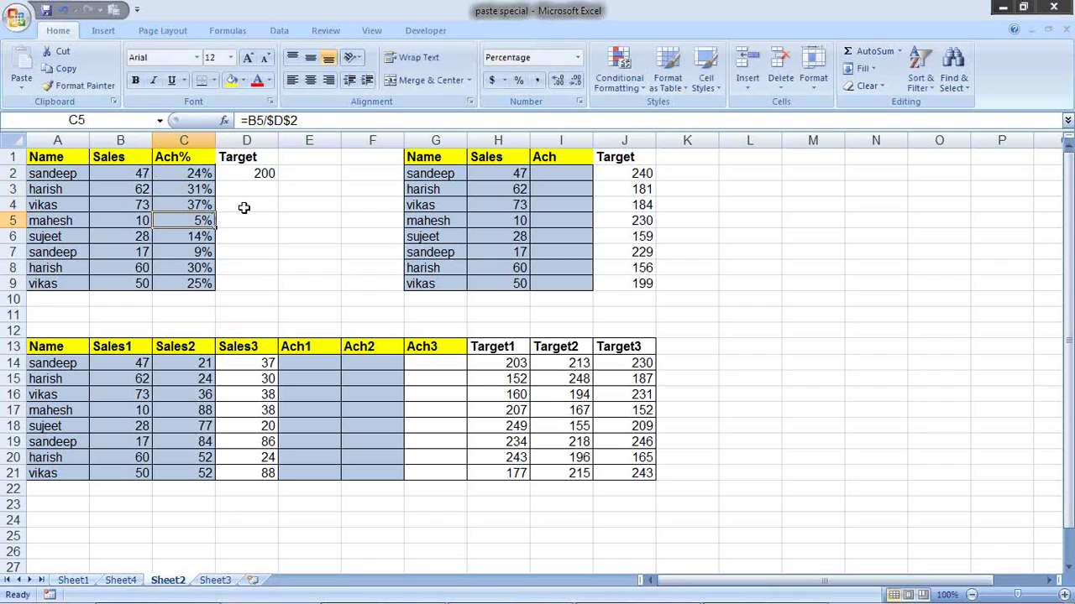
pyautogui.press('F2')
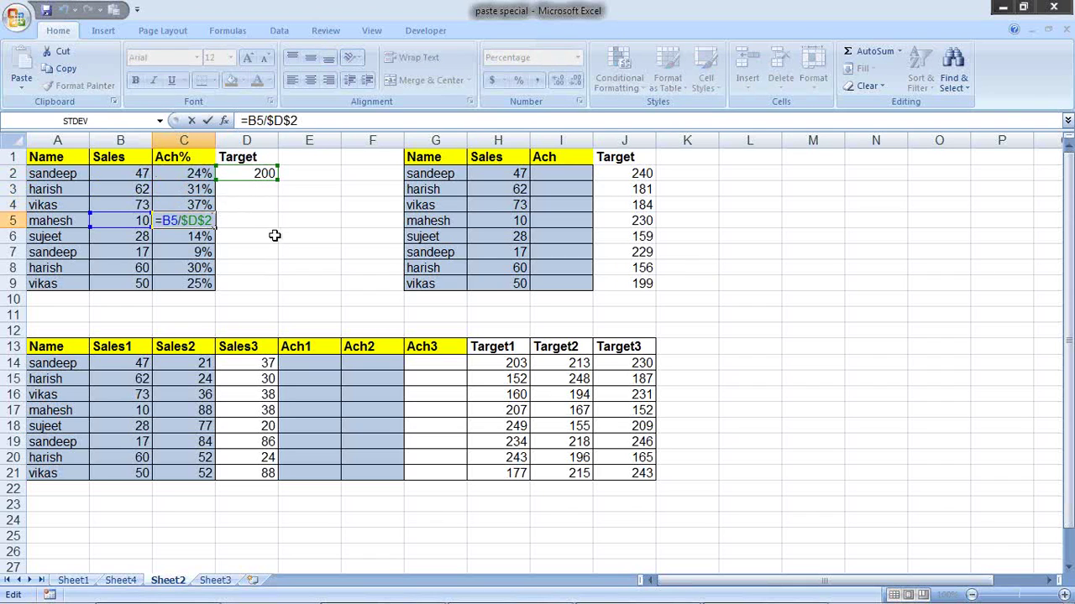
pyautogui.press('Escape')
pyautogui.moveTo(199, 174); pyautogui.dragTo(215, 283)
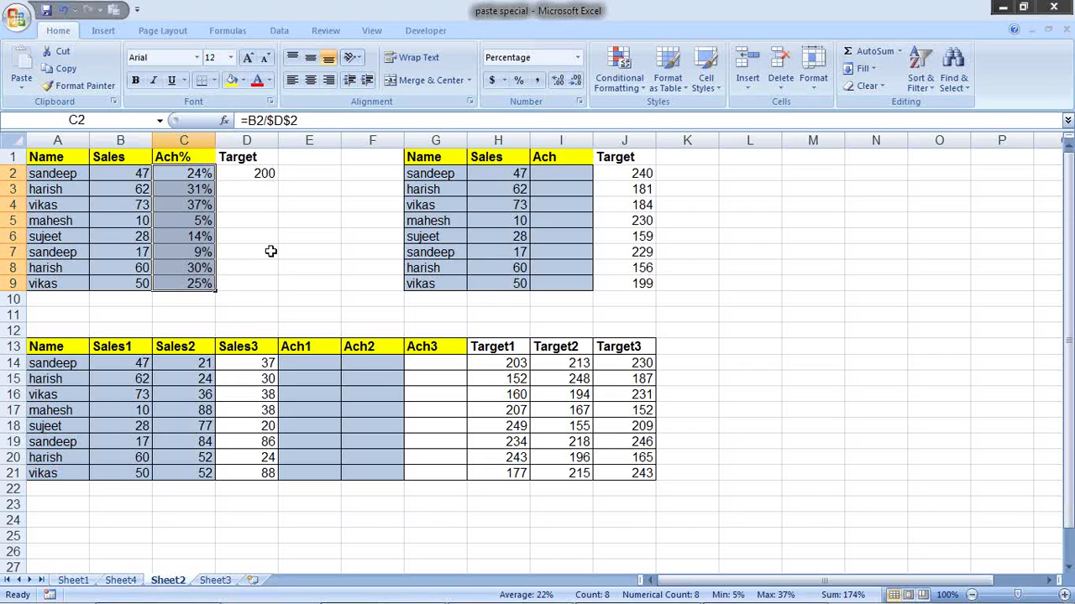
# Step: Clear C2:C9 and copy the Sales values B2:B9 into C2:C9
pyautogui.press('Delete')
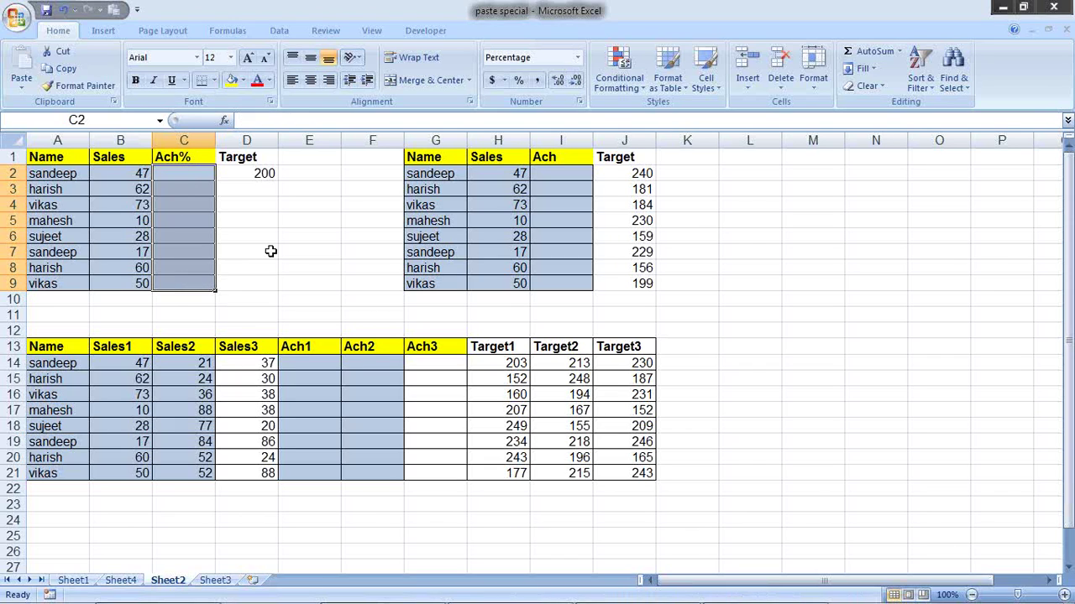
pyautogui.click(249, 250)
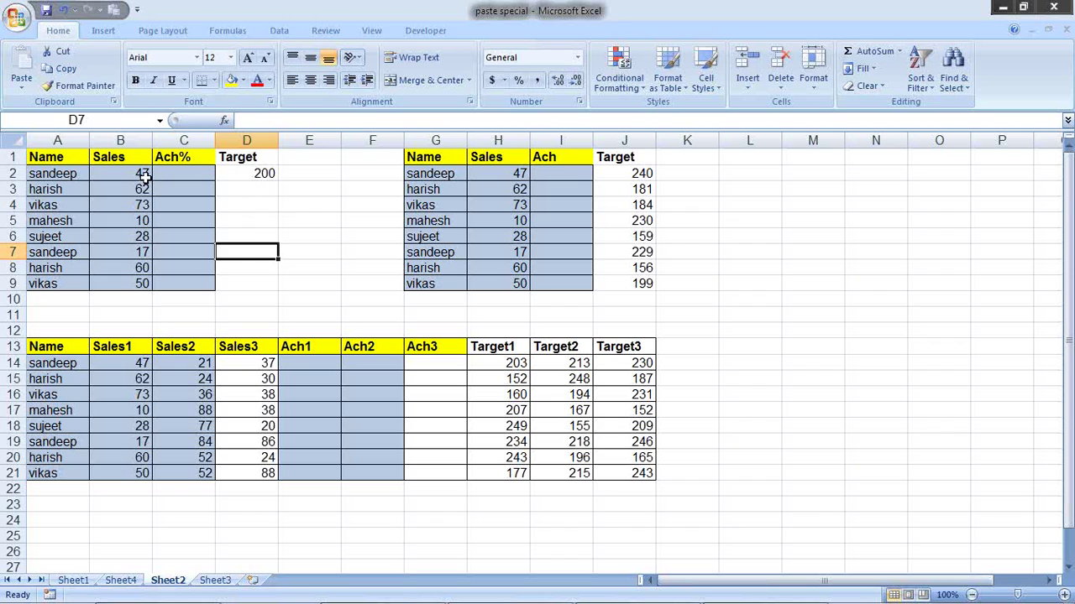
pyautogui.moveTo(145, 175); pyautogui.dragTo(144, 284)
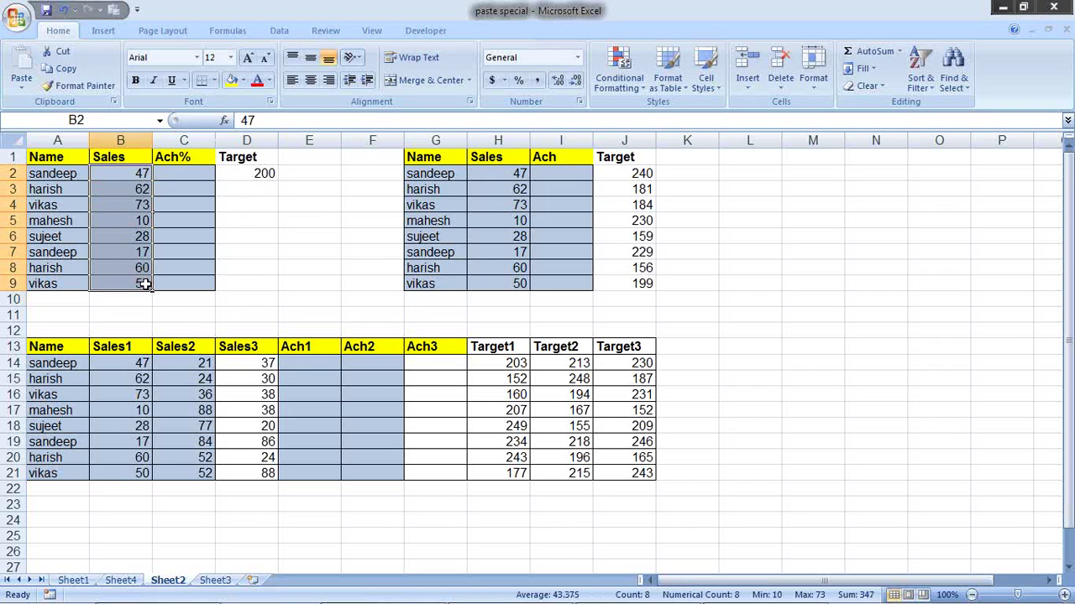
pyautogui.hotkey('ctrl', 'c')
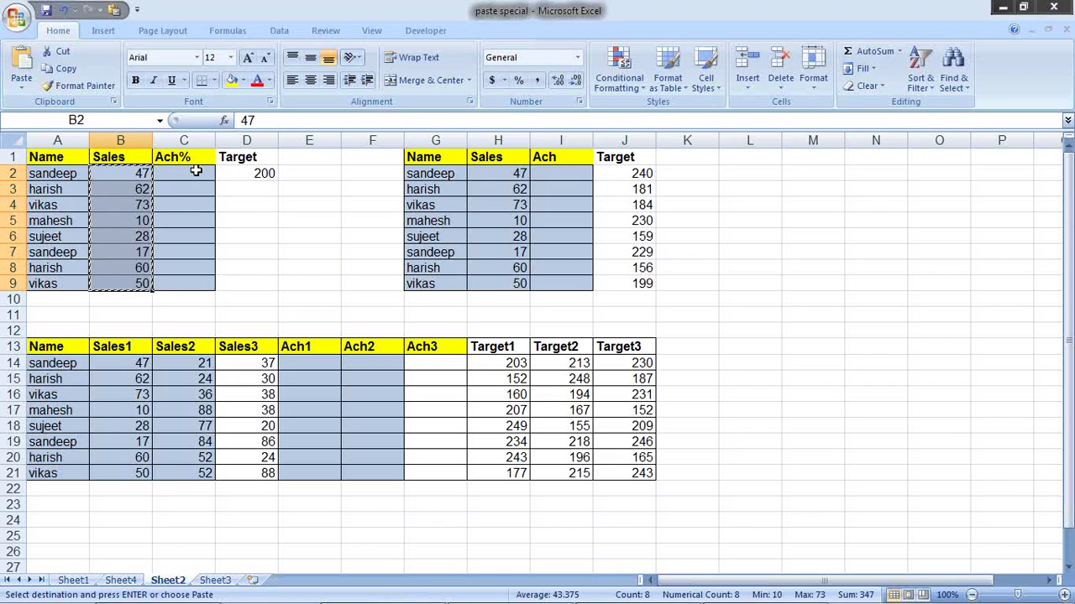
pyautogui.click(194, 172)
pyautogui.press('Return')
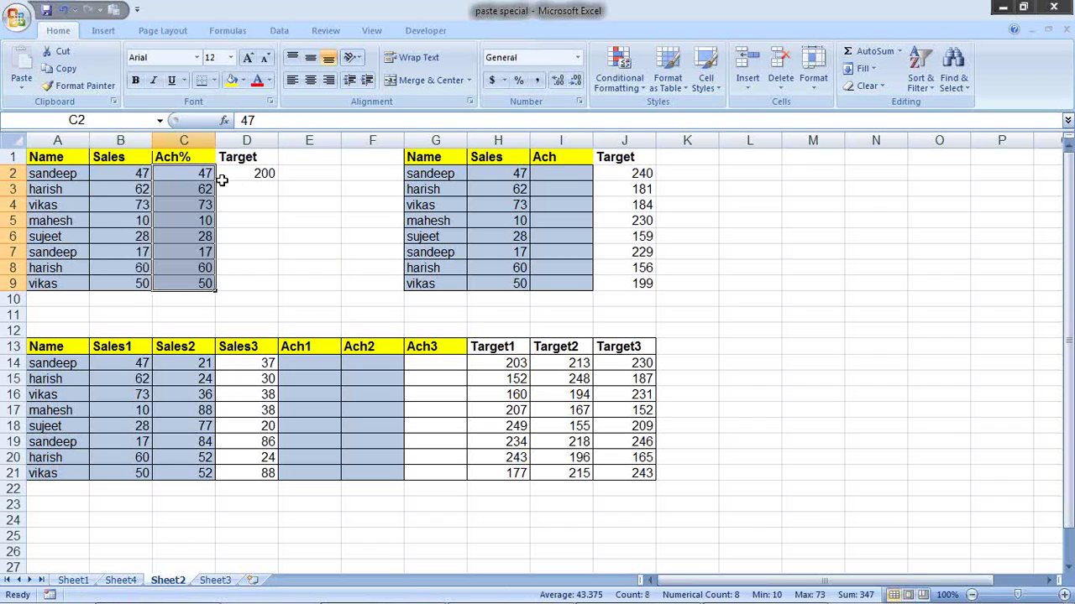
pyautogui.click(238, 188)
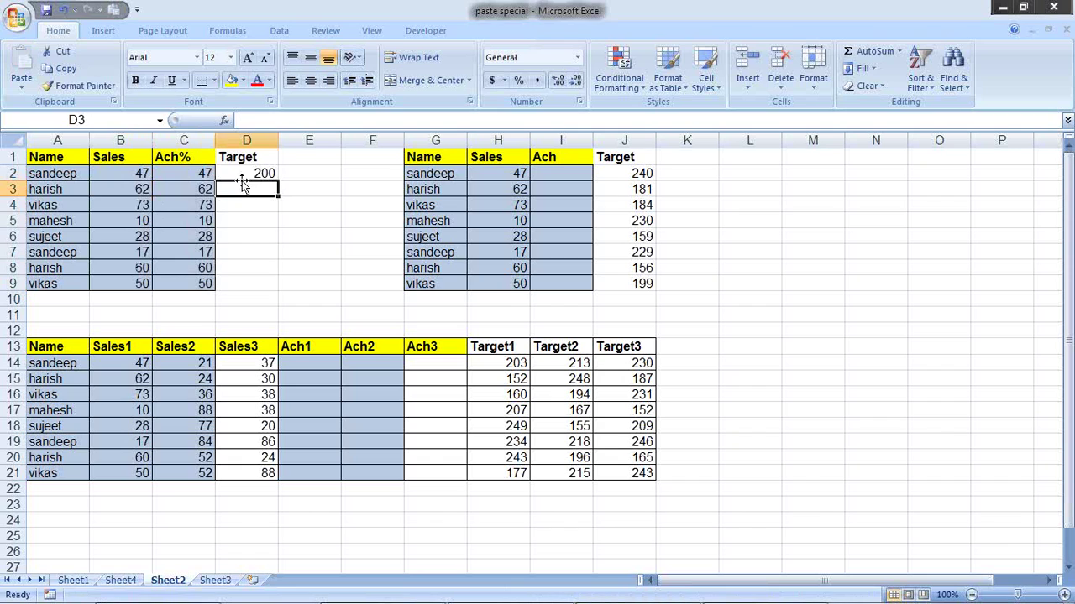
# Step: Divide C2:C9 by the 200 target in D2 using Paste Special Divide, formatted as percentages
pyautogui.click(253, 174)
pyautogui.hotkey('ctrl', 'c')
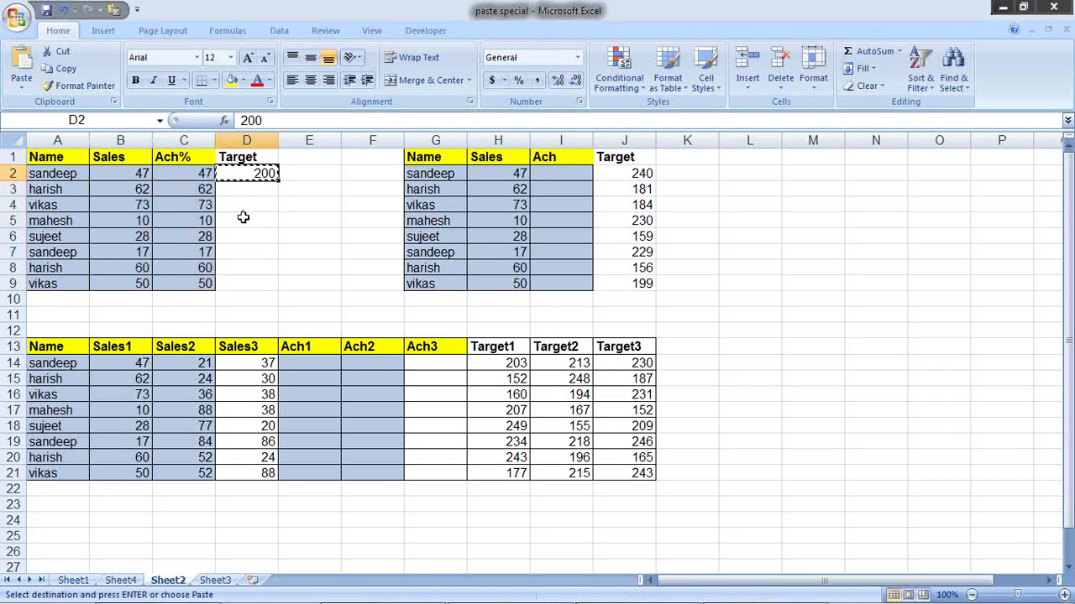
pyautogui.moveTo(204, 173); pyautogui.dragTo(206, 283)
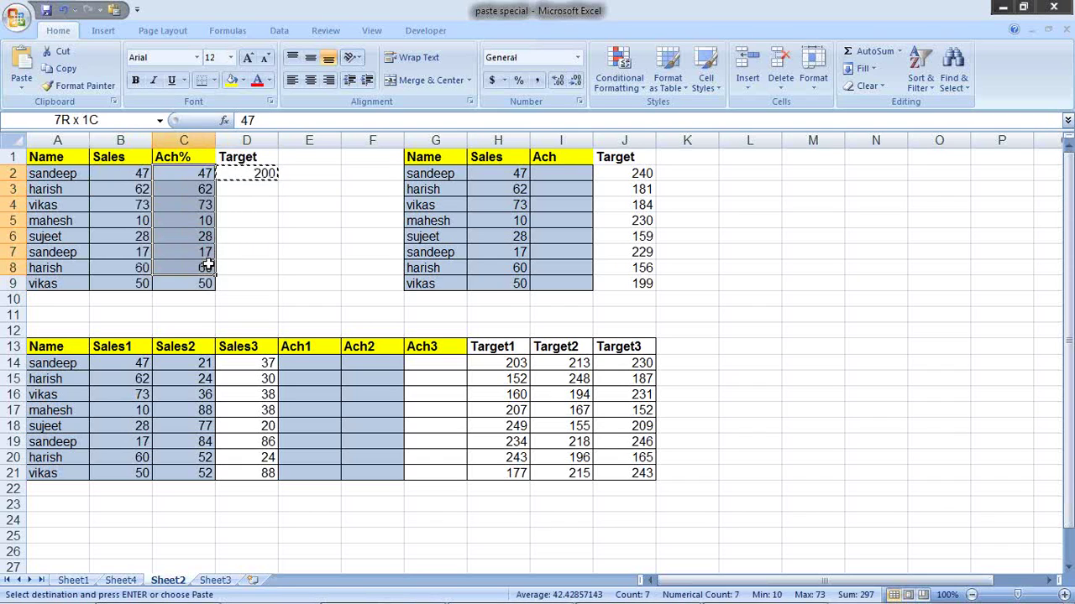
pyautogui.rightClick(199, 183)
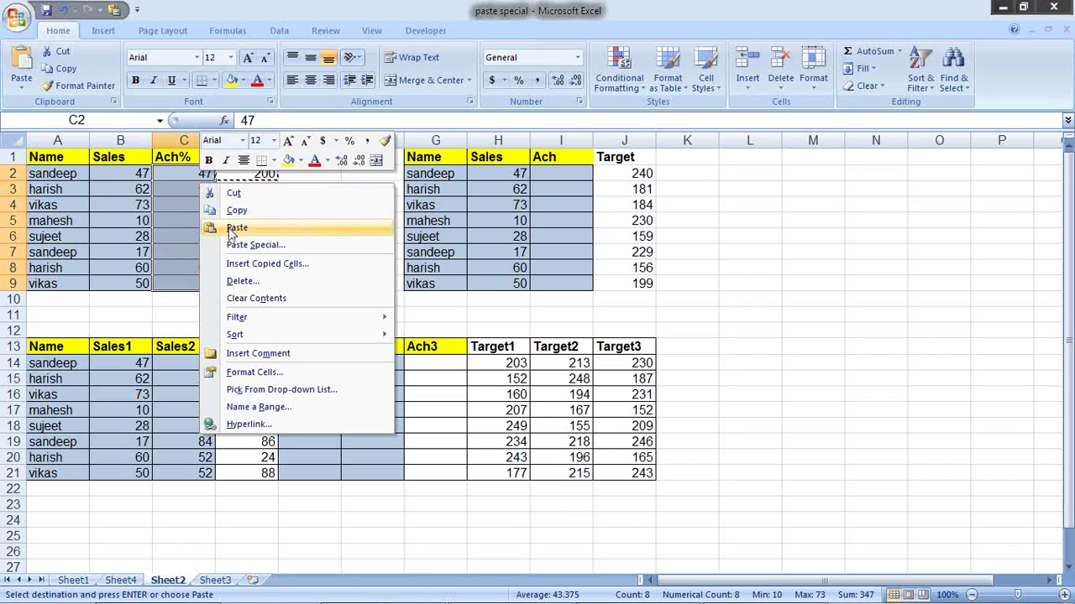
pyautogui.click(243, 247)
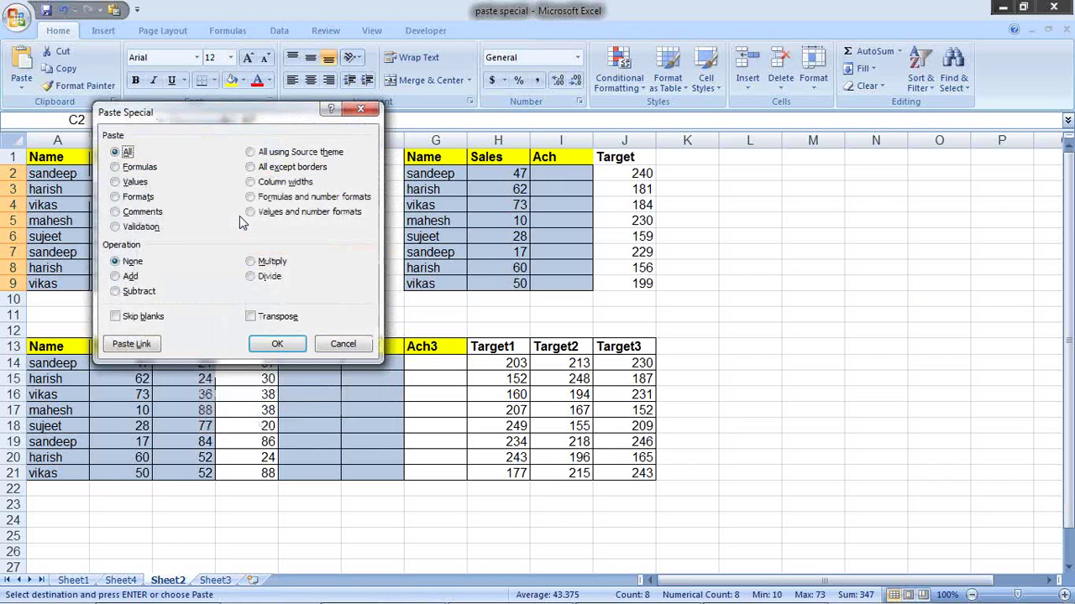
pyautogui.click(259, 280)
pyautogui.click(284, 343)
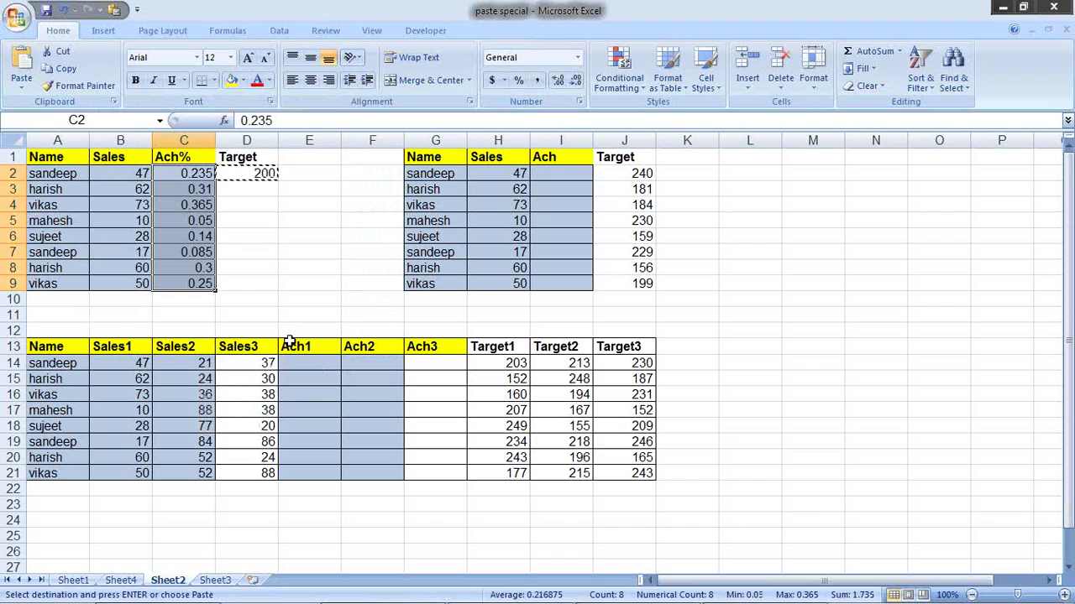
pyautogui.click(519, 81)
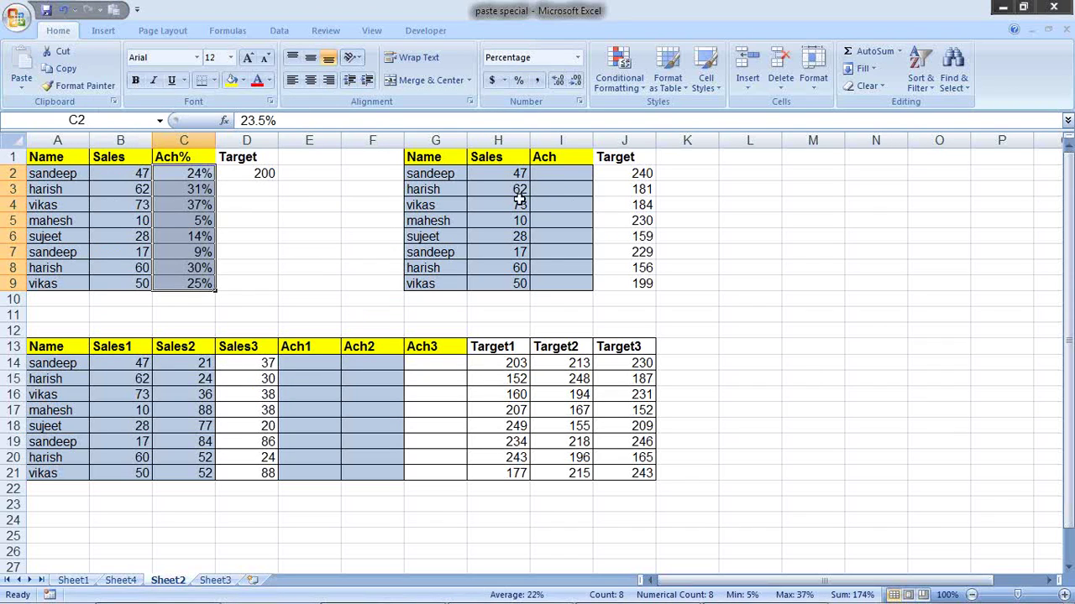
pyautogui.click(487, 171)
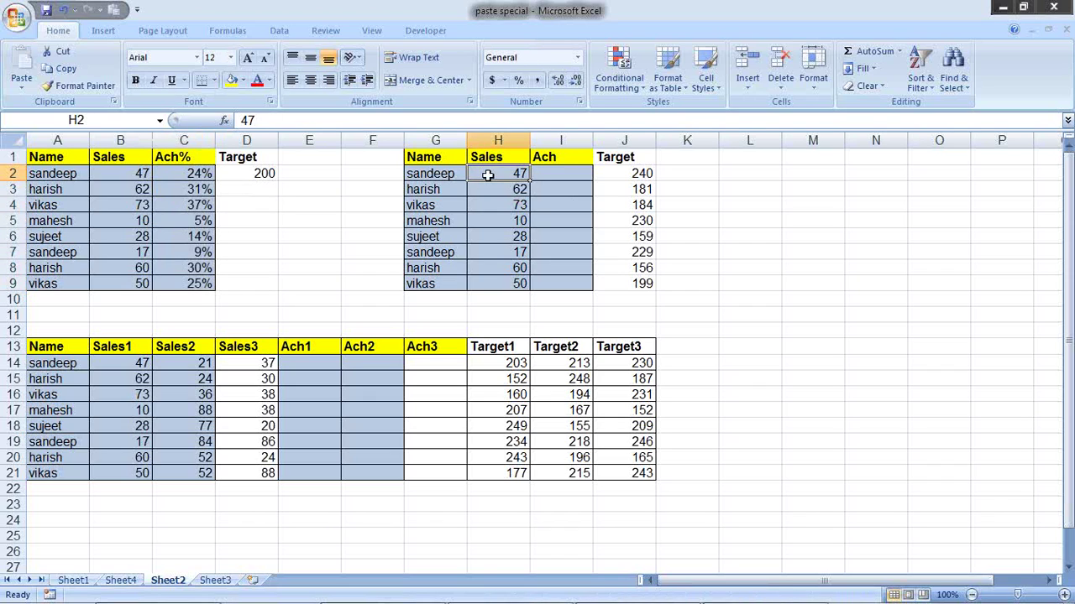
# Step: Inspect the individual Target values in column J
pyautogui.click(618, 204)
pyautogui.click(618, 222)
pyautogui.click(618, 266)
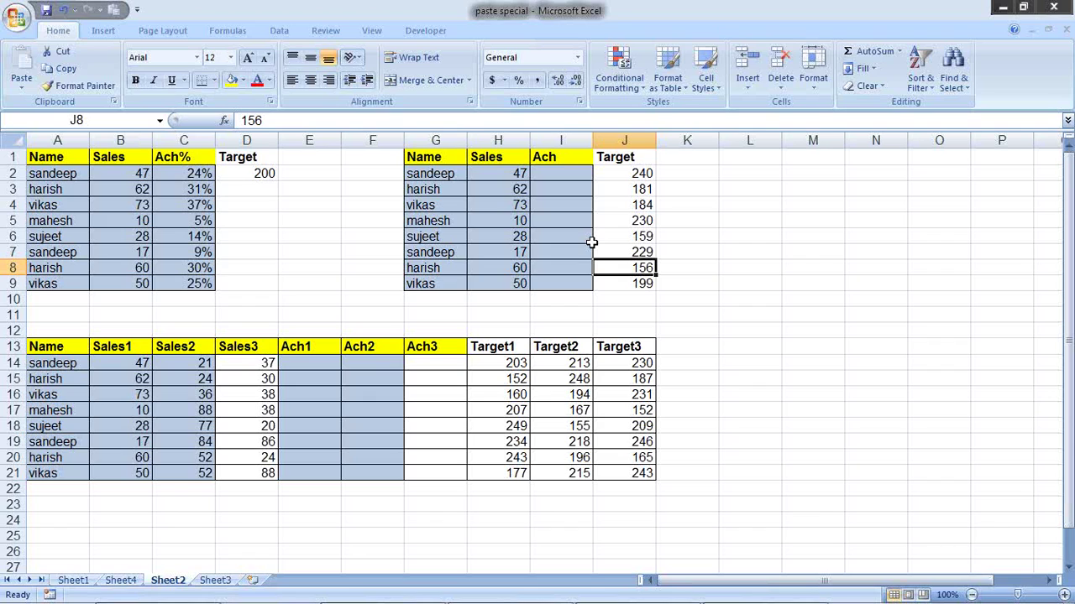
pyautogui.moveTo(613, 182); pyautogui.dragTo(612, 280)
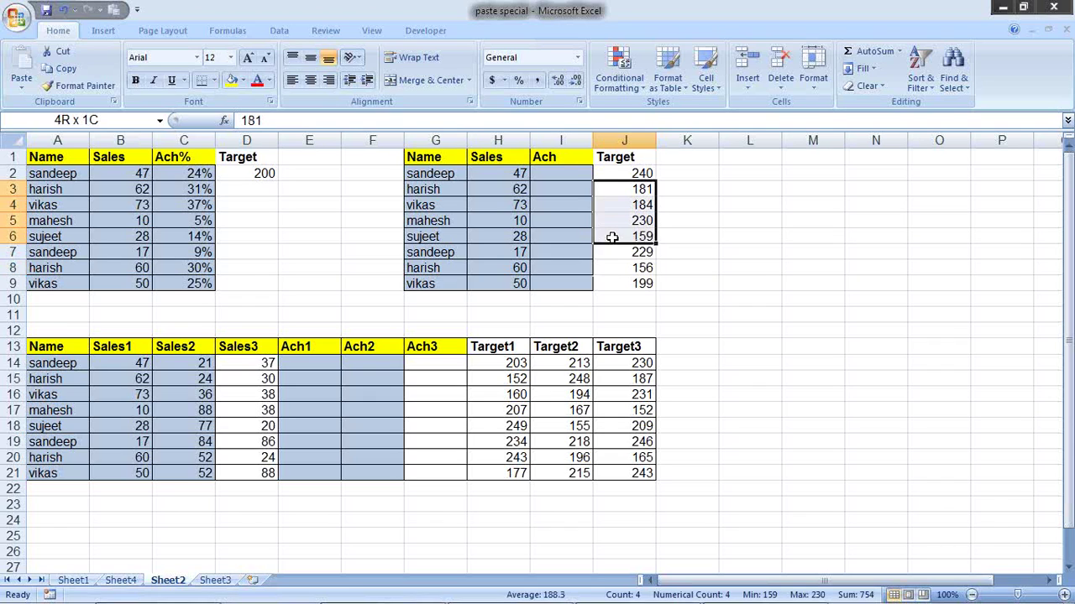
pyautogui.click(719, 296)
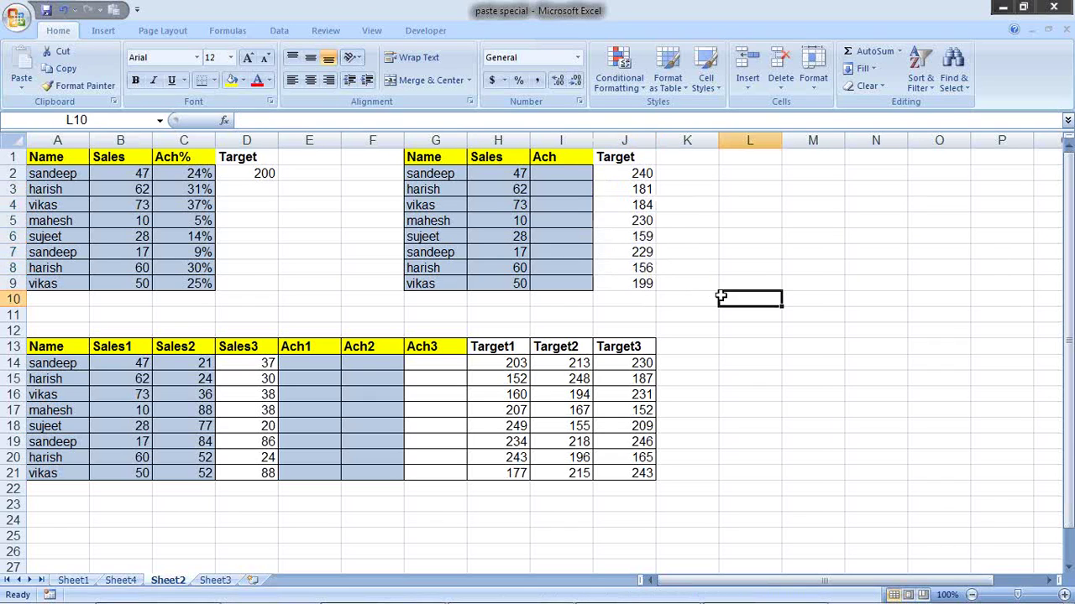
# Step: Copy the Sales values H2:H9 into the Ach column I2:I9
pyautogui.click(496, 161)
pyautogui.moveTo(499, 175); pyautogui.dragTo(523, 285)
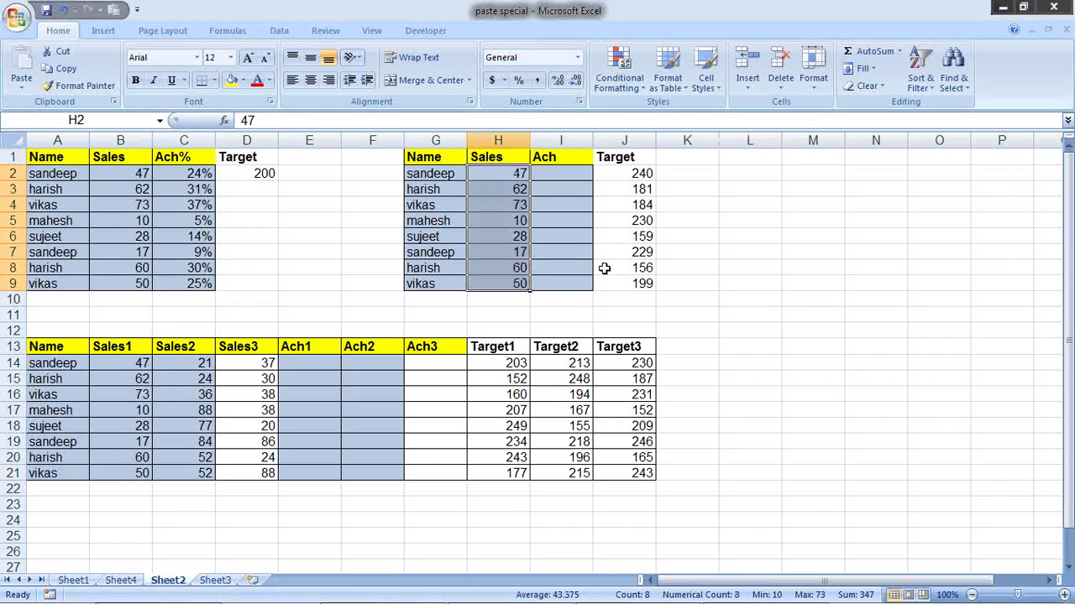
pyautogui.hotkey('ctrl', 'c')
pyautogui.click(579, 172)
pyautogui.press('Return')
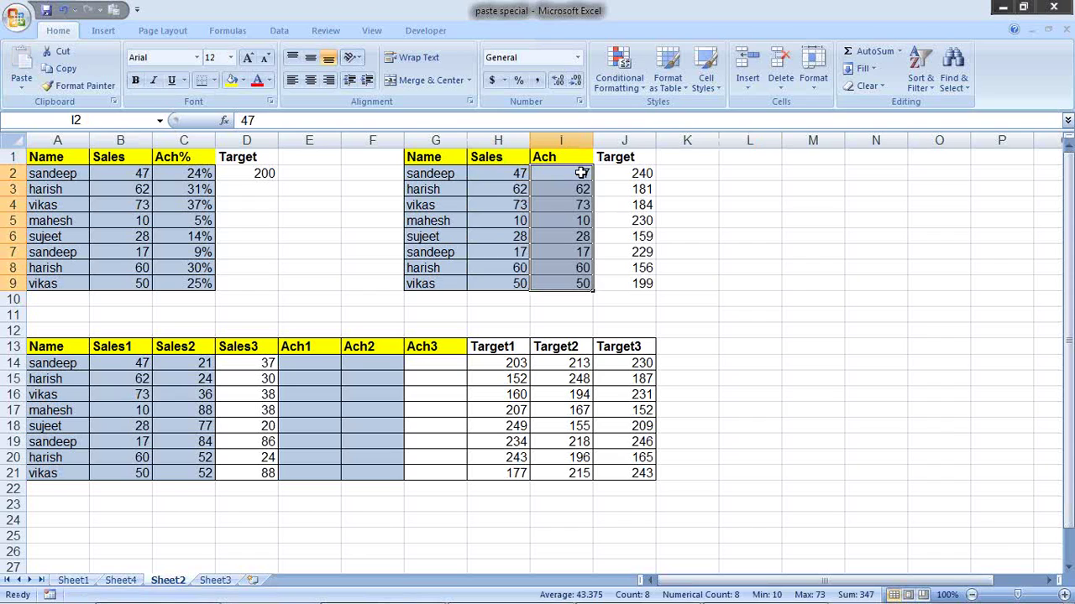
# Step: Divide I2:I9 by the Targets J2:J9 with Paste Special Divide and apply Percent Style
pyautogui.moveTo(618, 171); pyautogui.dragTo(632, 279)
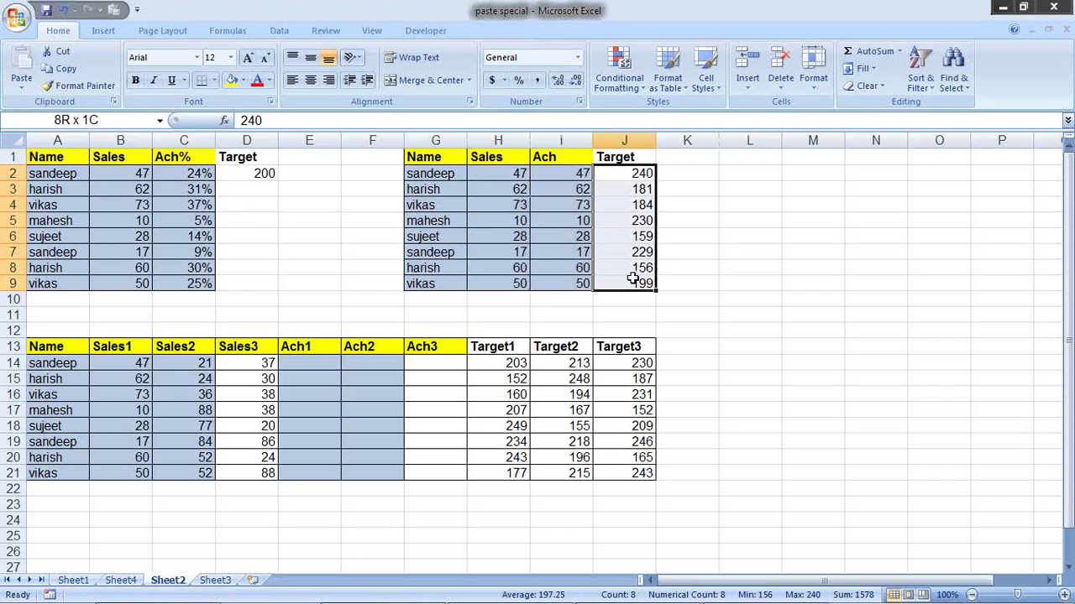
pyautogui.rightClick(642, 235)
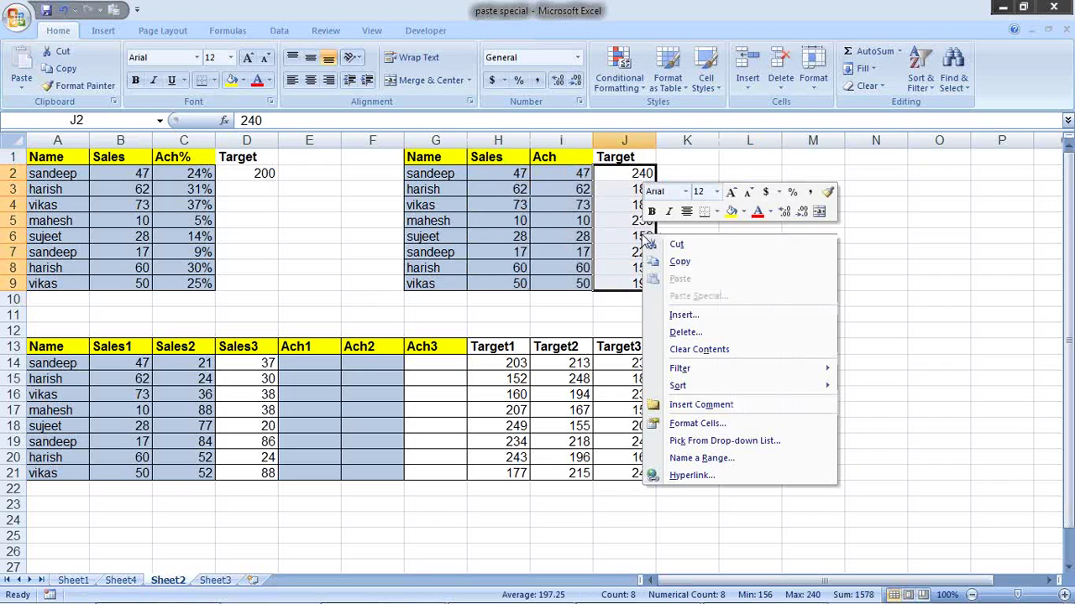
pyautogui.click(677, 265)
pyautogui.moveTo(576, 173); pyautogui.dragTo(578, 283)
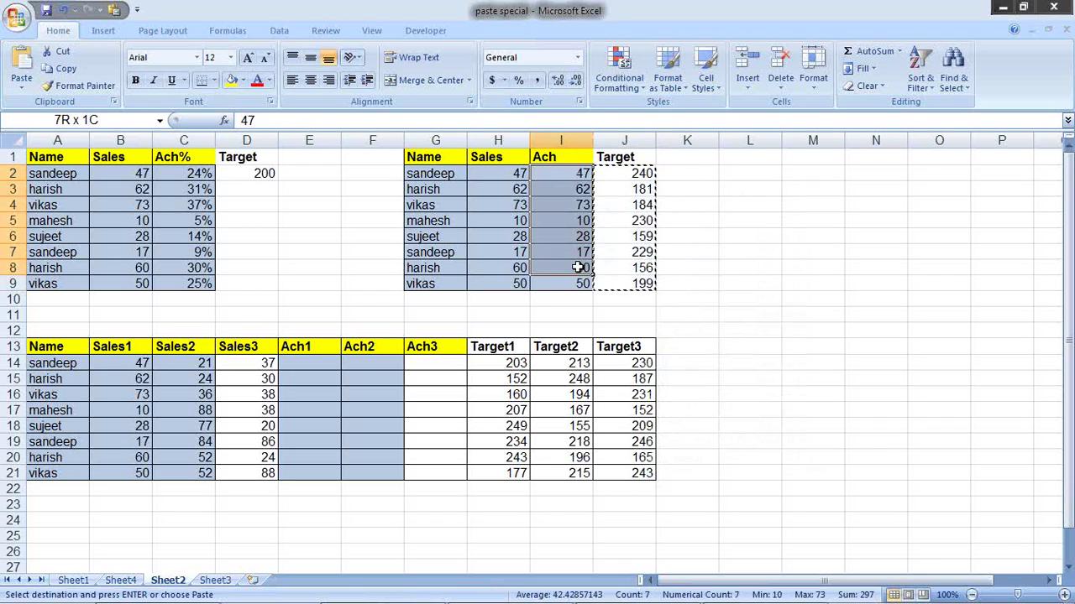
pyautogui.rightClick(577, 192)
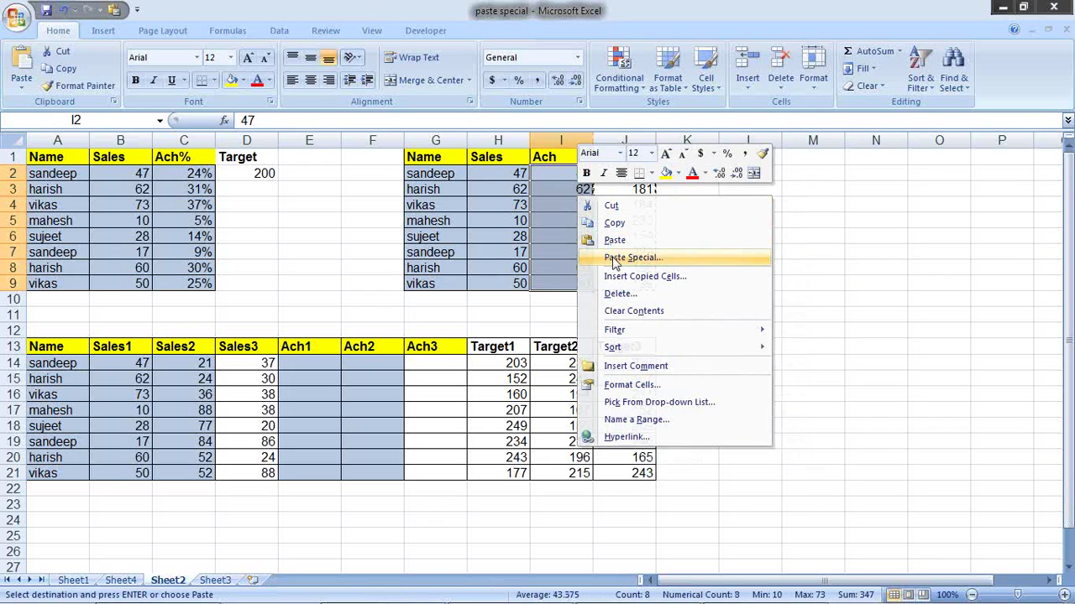
pyautogui.click(614, 258)
pyautogui.click(638, 290)
pyautogui.click(648, 358)
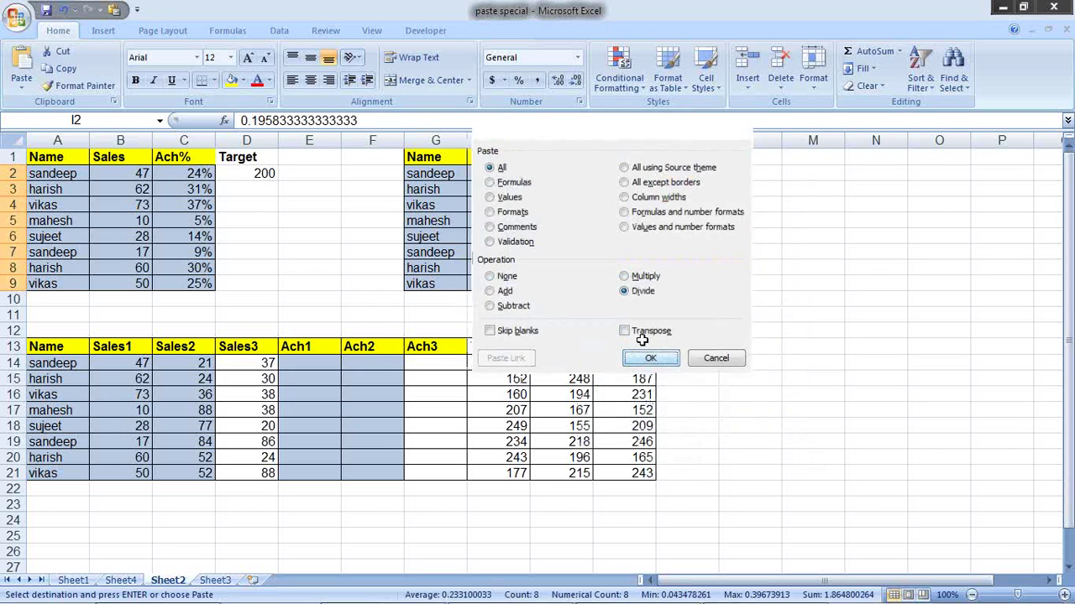
pyautogui.click(518, 79)
pyautogui.click(744, 252)
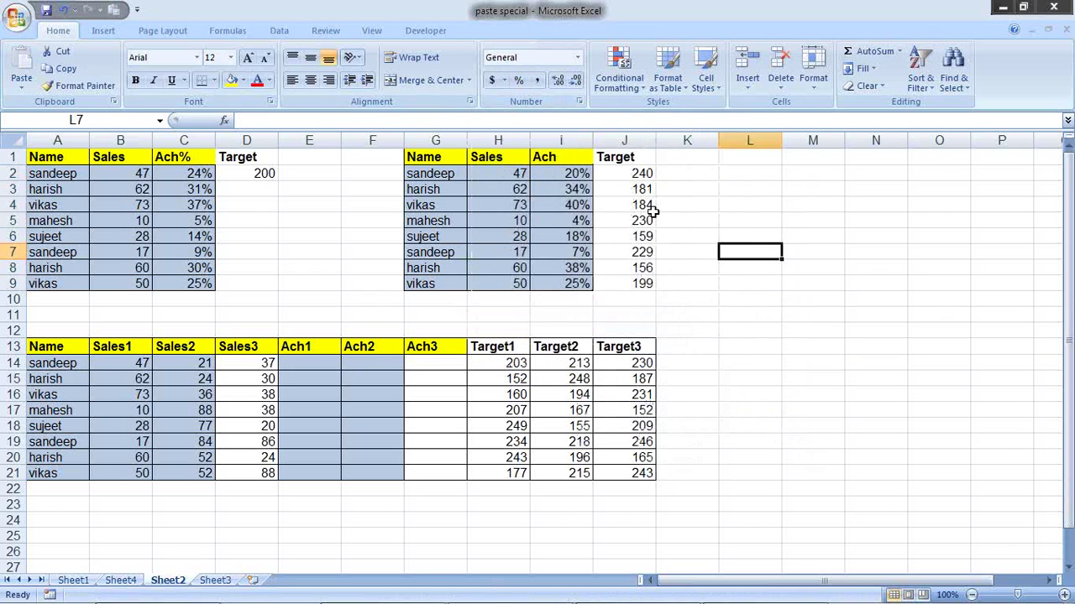
pyautogui.click(520, 173)
pyautogui.click(629, 175)
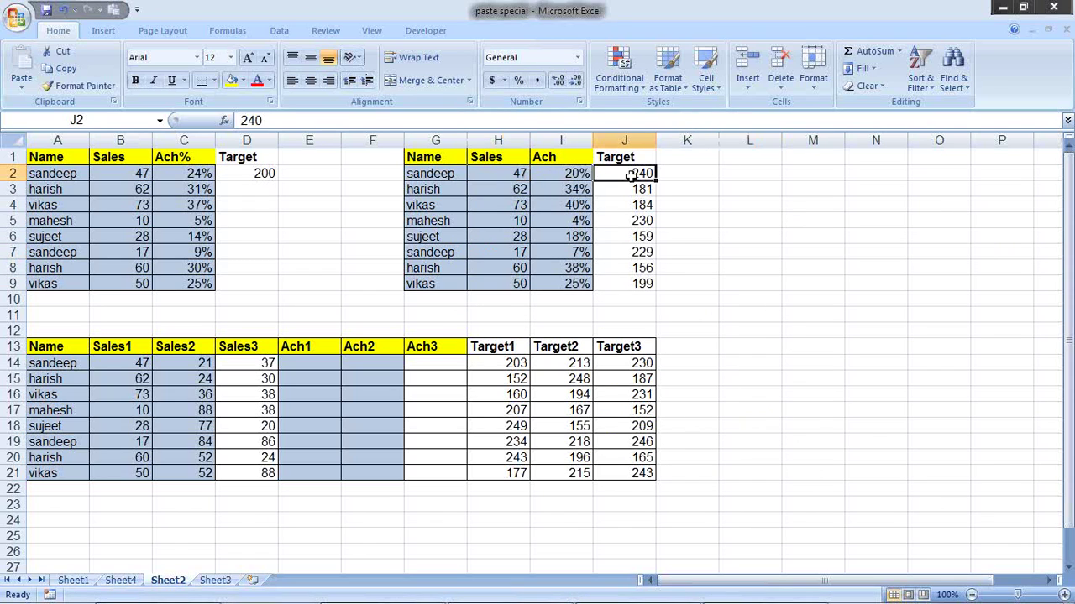
pyautogui.click(526, 188)
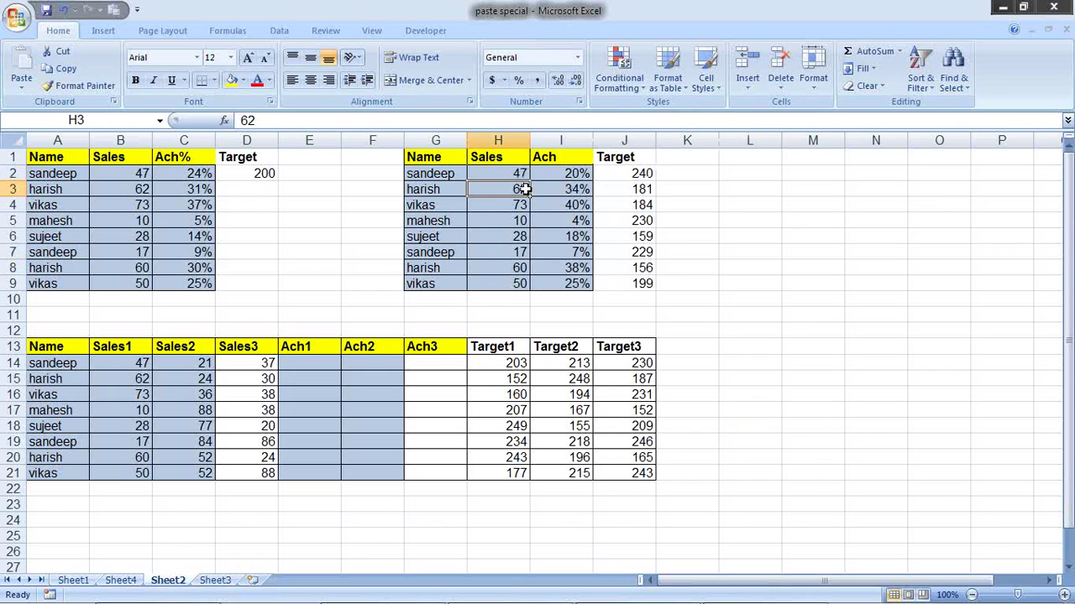
pyautogui.click(622, 189)
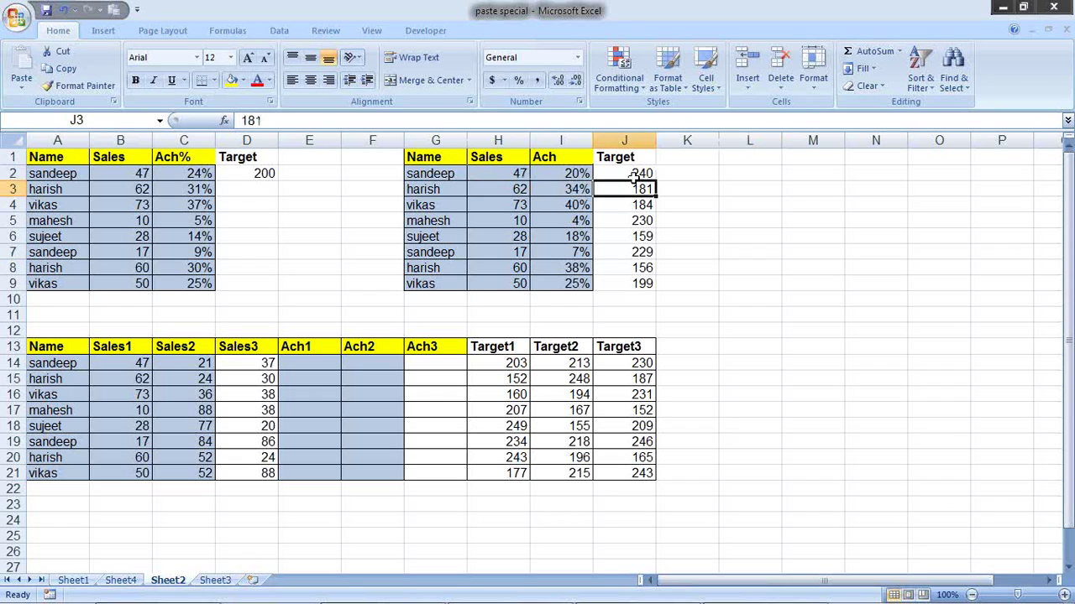
pyautogui.moveTo(631, 172); pyautogui.dragTo(626, 271)
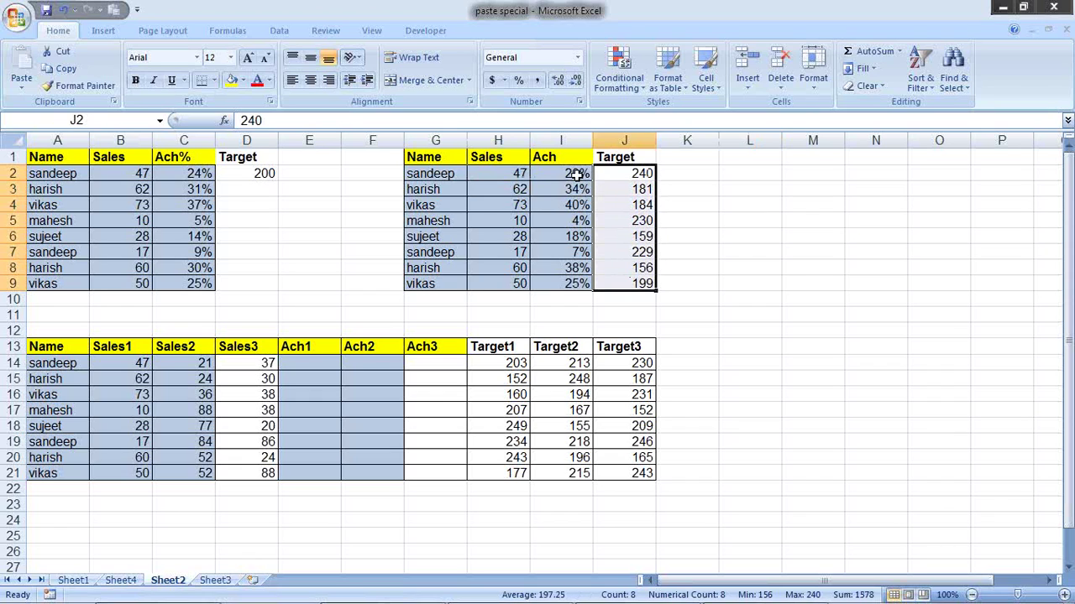
pyautogui.moveTo(576, 174); pyautogui.dragTo(574, 283)
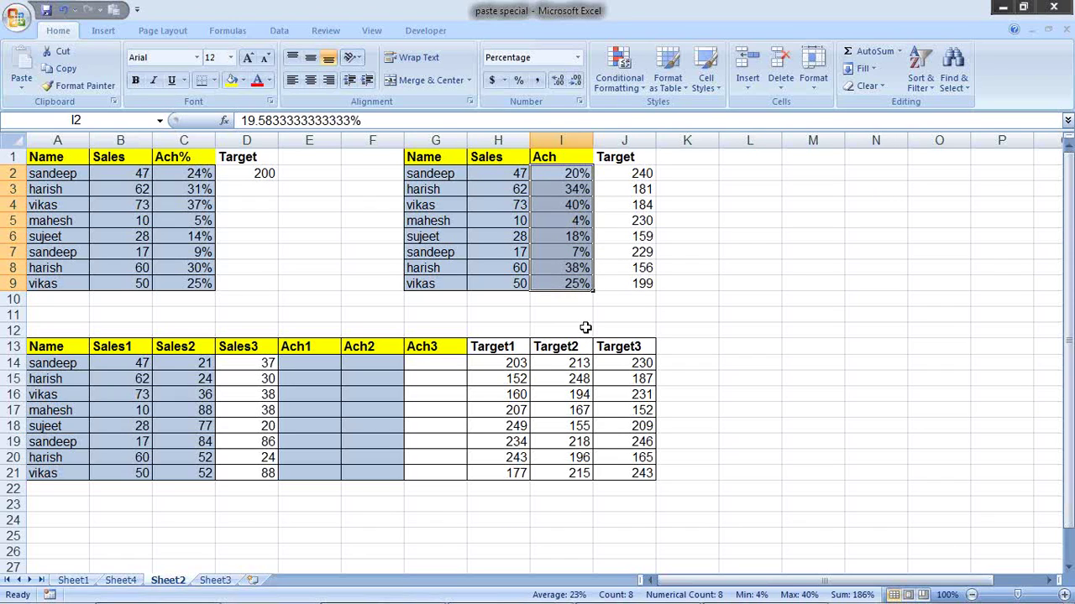
pyautogui.click(687, 279)
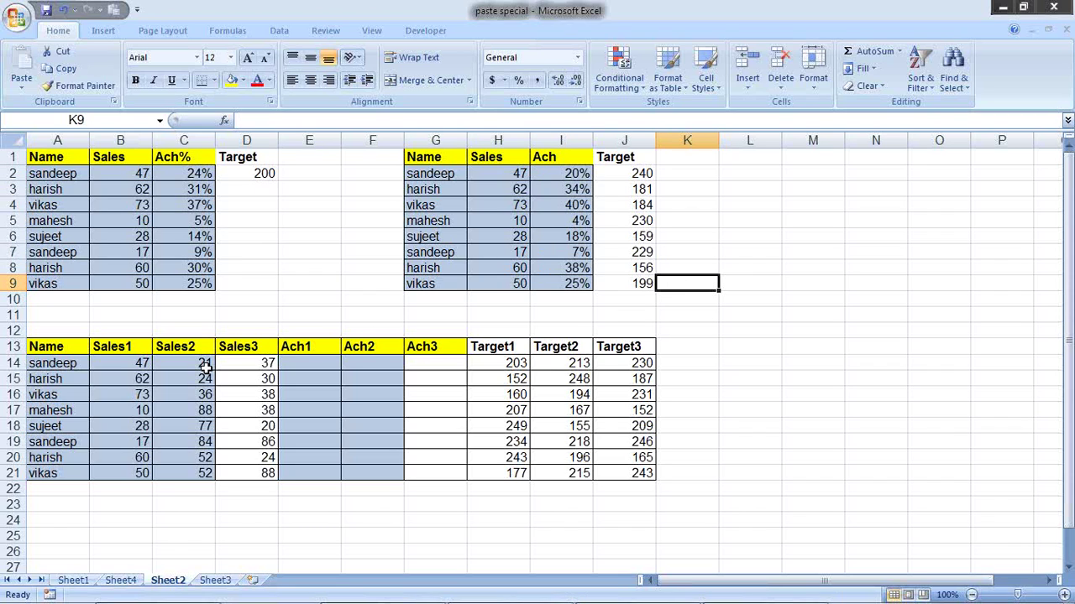
# Step: Copy the Sales1–Sales3 figures B14:D21 into Ach1–Ach3 starting at E14
pyautogui.moveTo(134, 363); pyautogui.dragTo(256, 478)
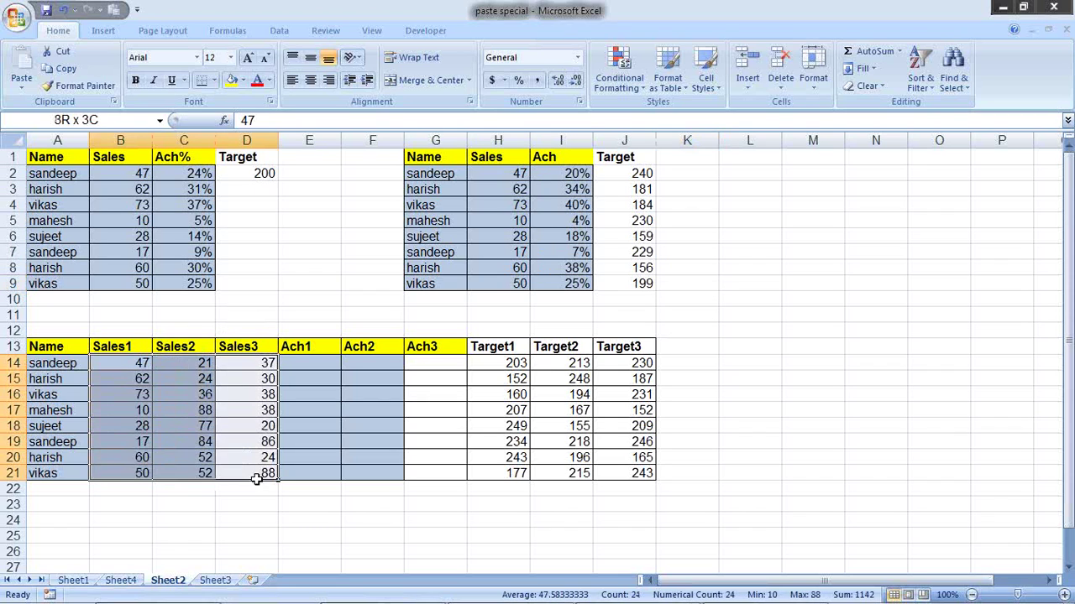
pyautogui.hotkey('ctrl', 'c')
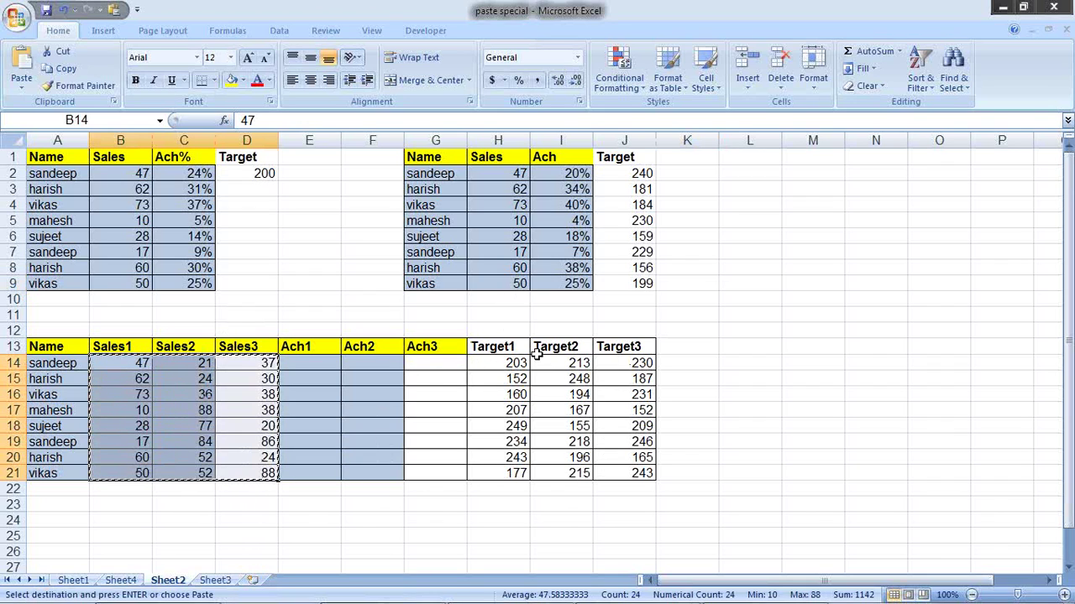
pyautogui.click(336, 362)
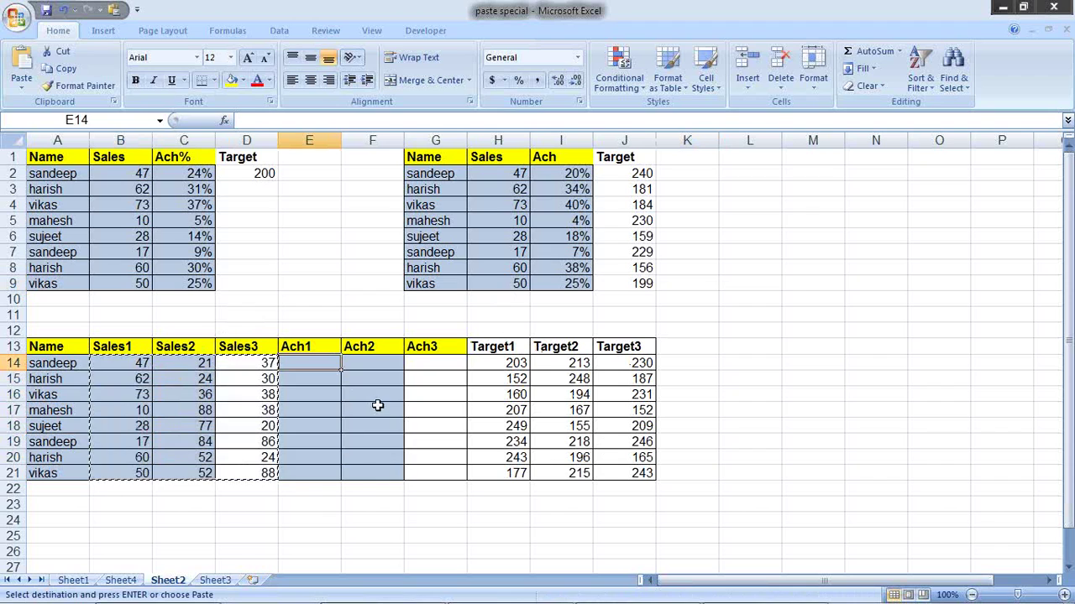
pyautogui.hotkey('ctrl', 'v')
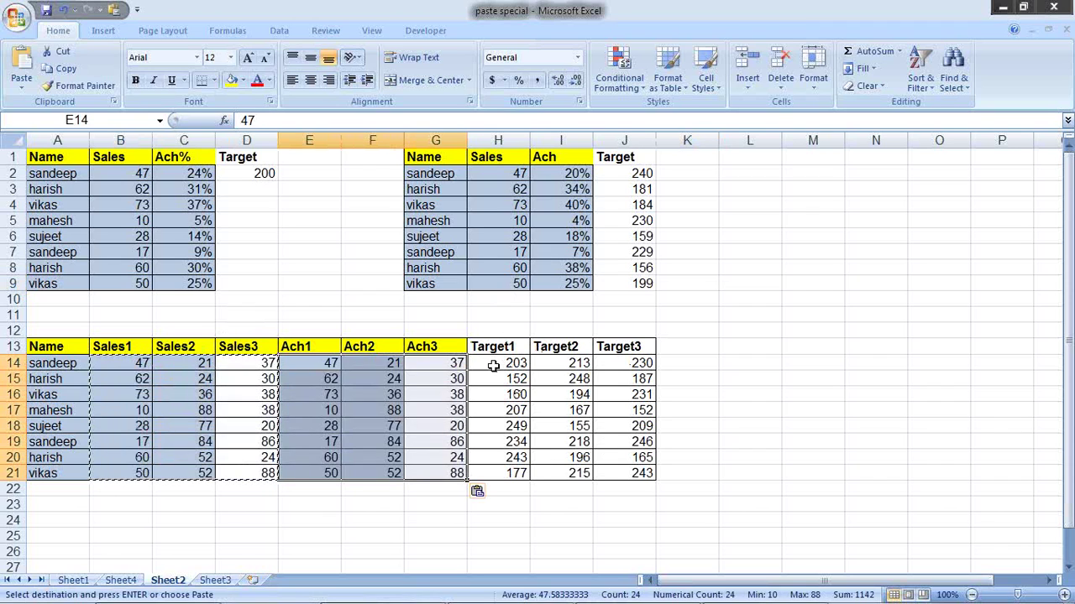
# Step: Divide E14:G21 by Target1–Target3 (H14:J21) via Paste Special Divide, shown as percentages
pyautogui.moveTo(494, 365); pyautogui.dragTo(624, 474)
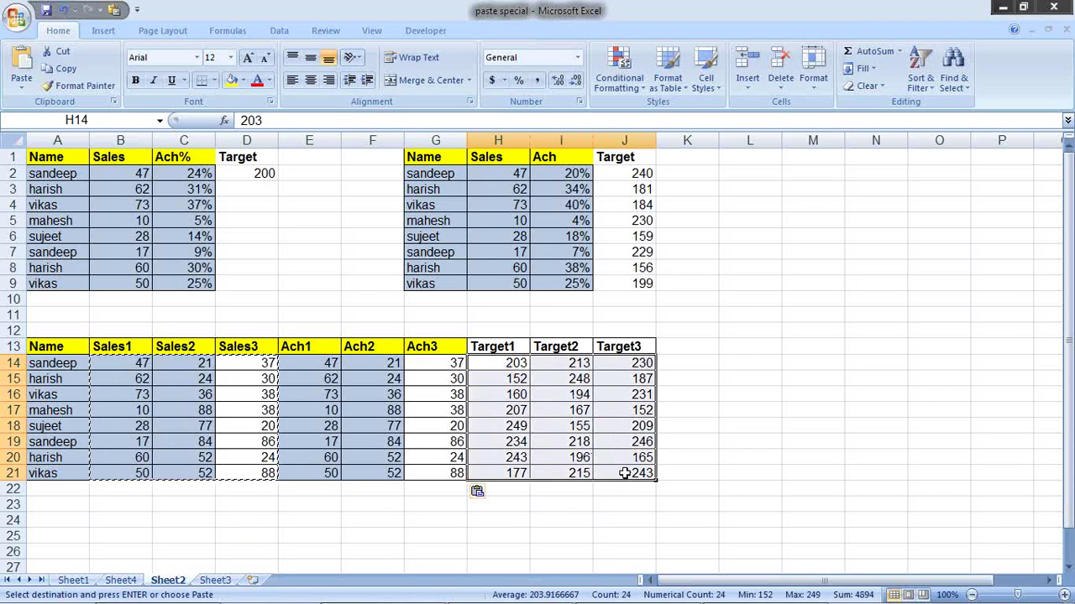
pyautogui.hotkey('ctrl', 'c')
pyautogui.moveTo(336, 363); pyautogui.dragTo(428, 475)
pyautogui.rightClick(346, 360)
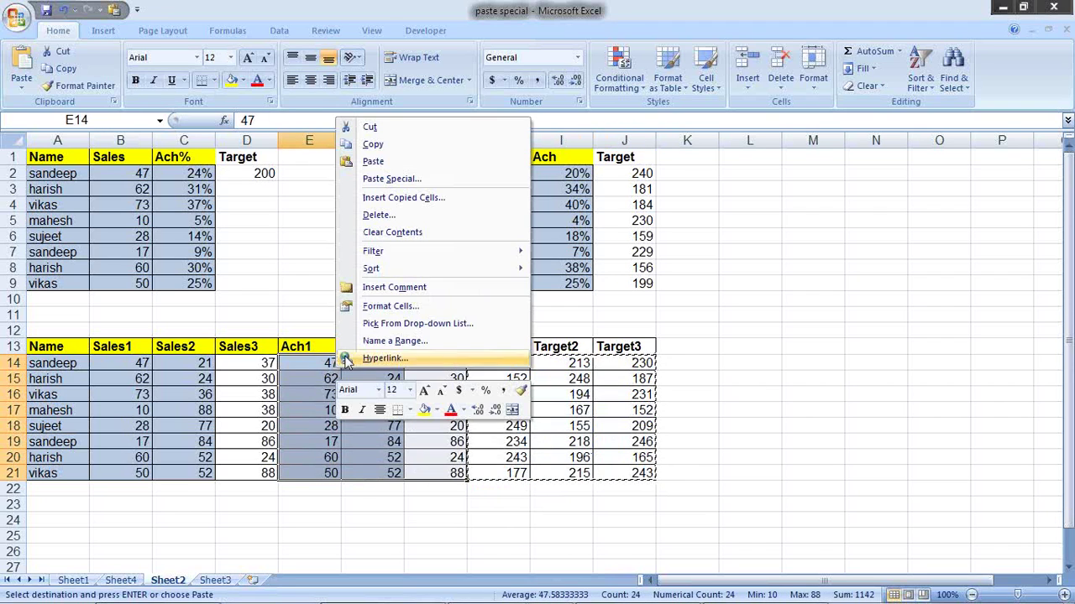
pyautogui.click(422, 181)
pyautogui.click(431, 214)
pyautogui.click(458, 282)
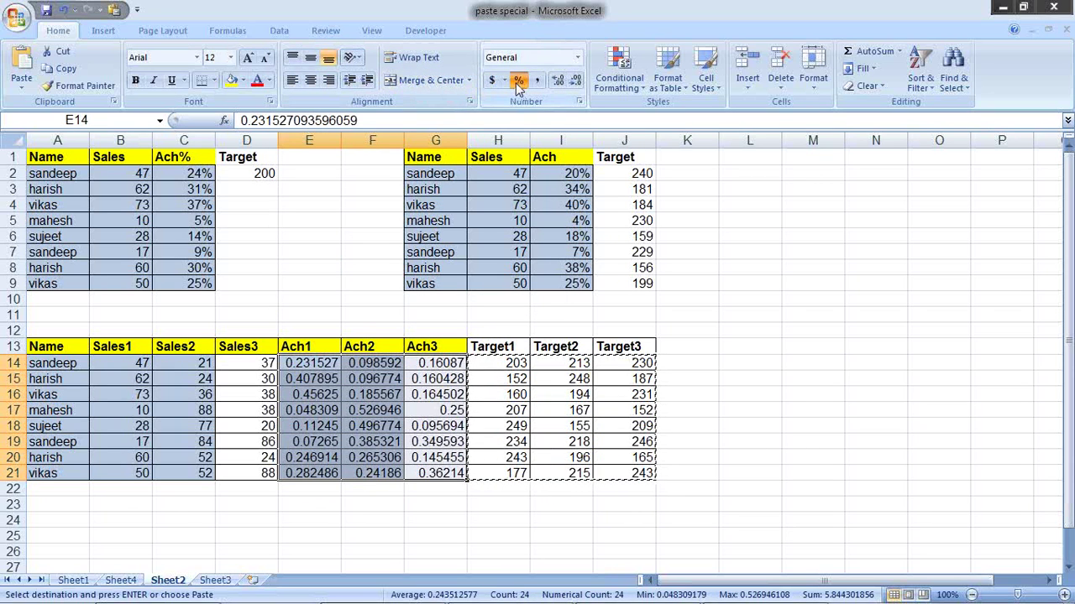
pyautogui.click(518, 84)
pyautogui.click(677, 475)
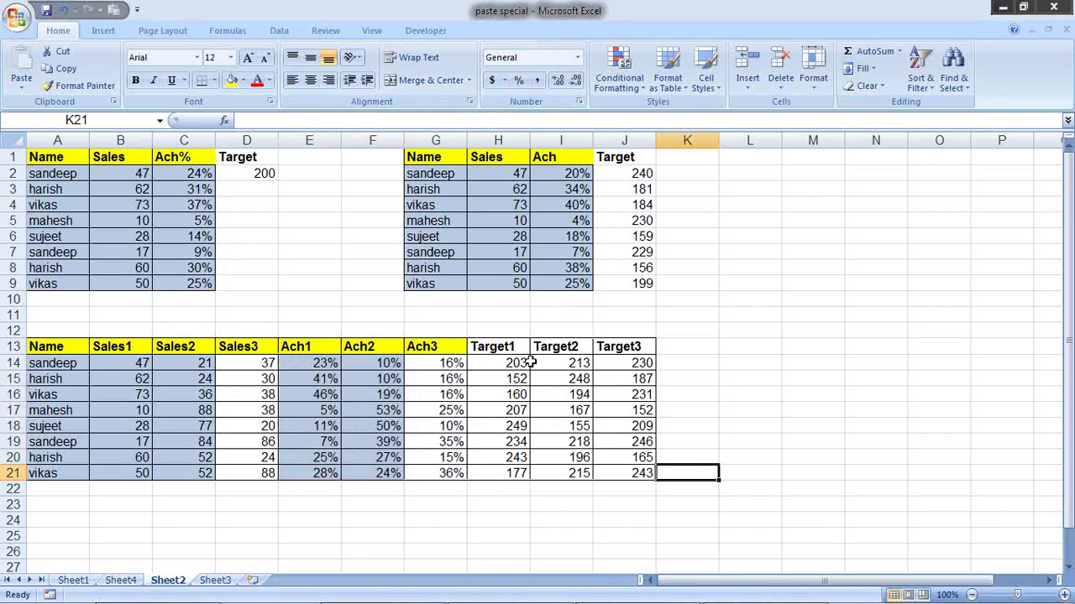
pyautogui.click(529, 362)
pyautogui.click(131, 367)
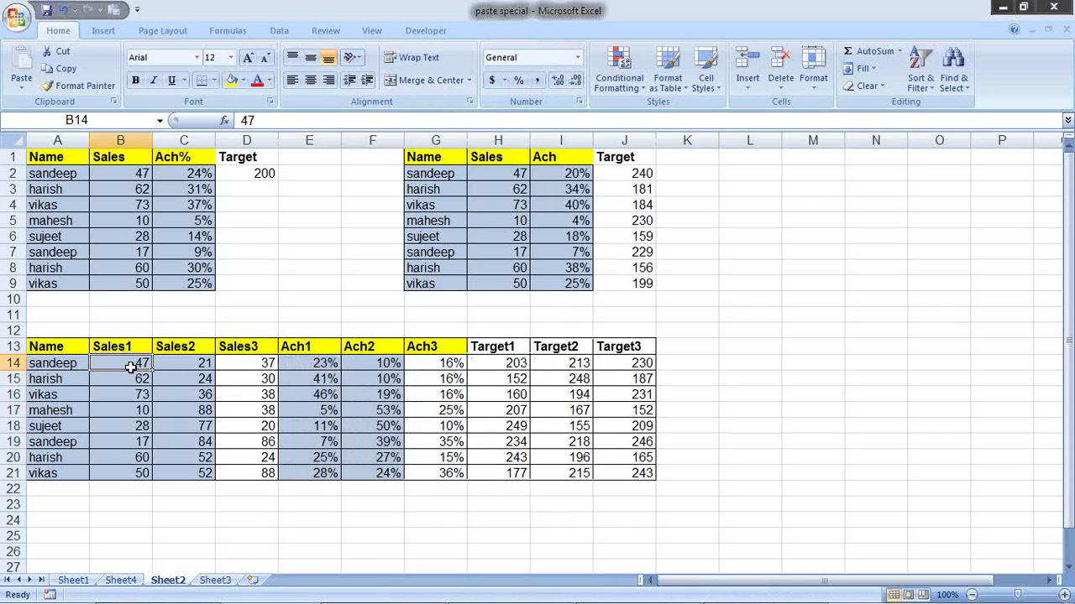
pyautogui.click(201, 364)
pyautogui.click(571, 366)
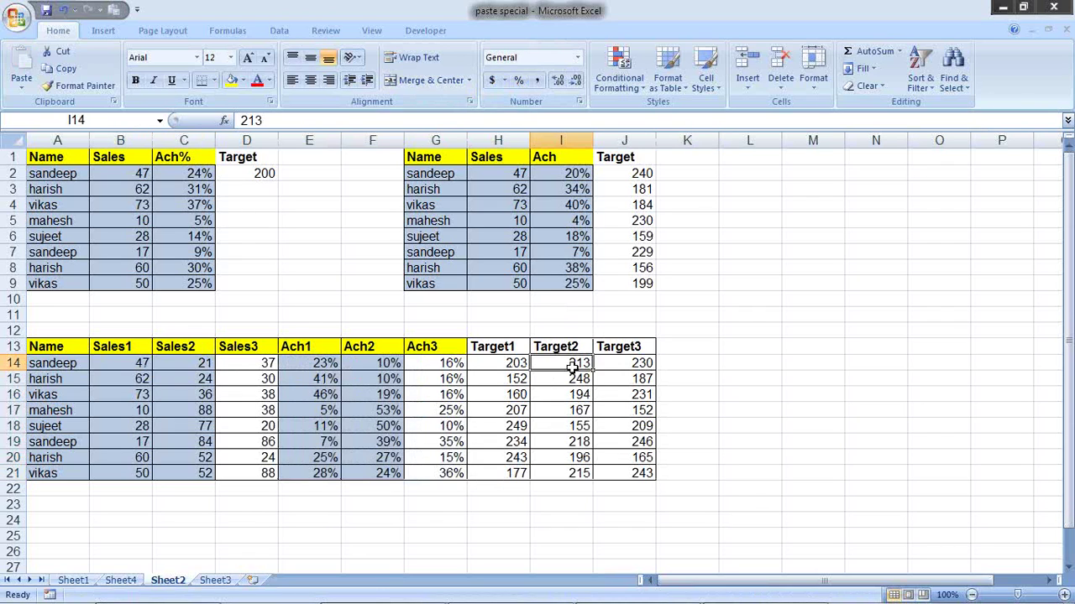
pyautogui.click(275, 363)
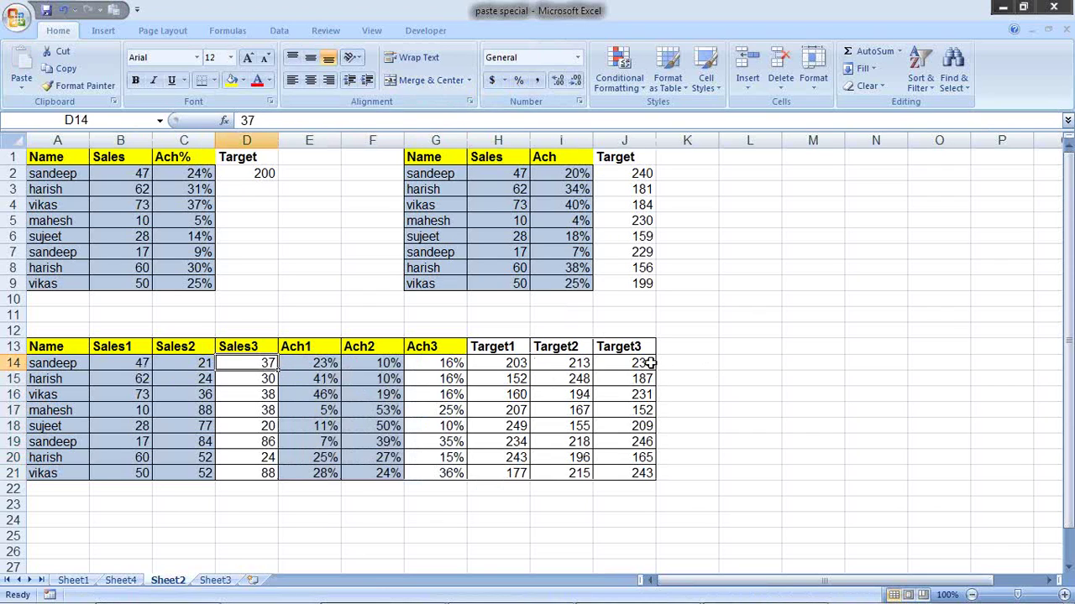
pyautogui.click(650, 363)
pyautogui.click(524, 379)
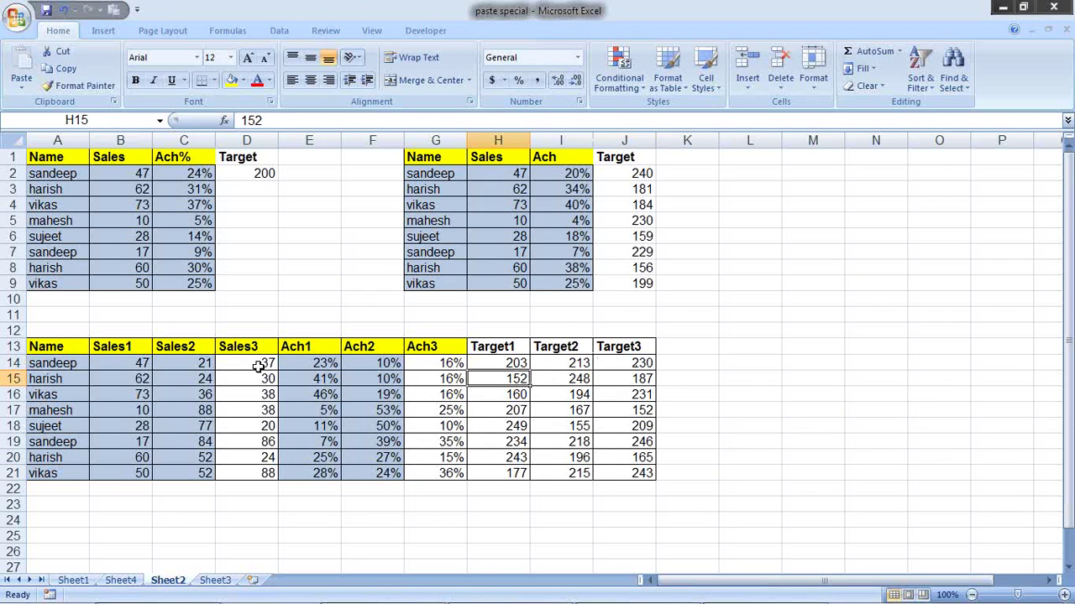
pyautogui.click(142, 380)
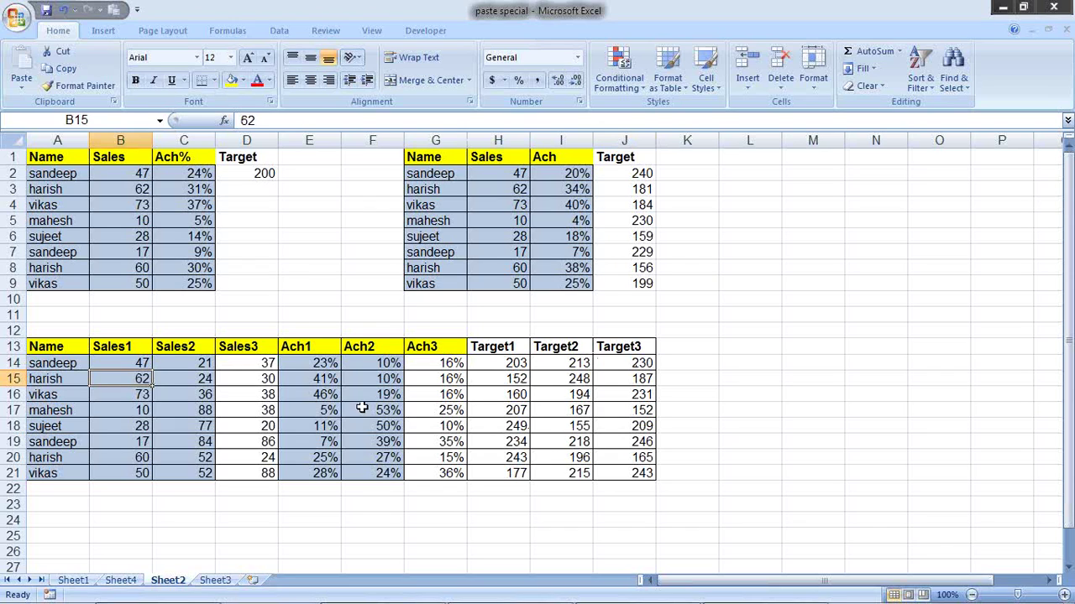
pyautogui.click(307, 347)
pyautogui.click(316, 377)
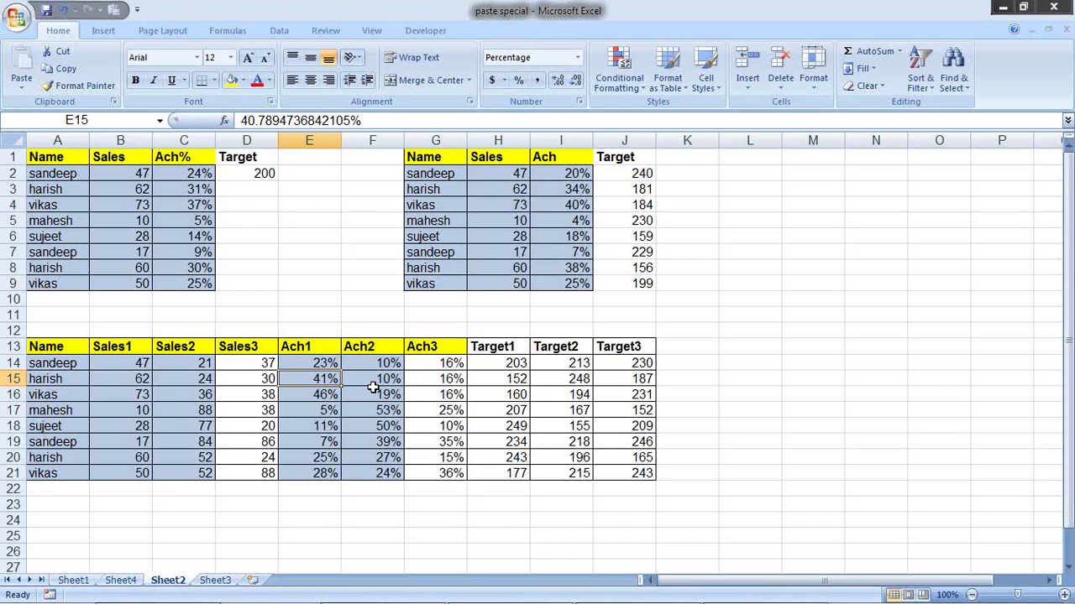
# Step: Switch to Sheet3 and look over the 2010–2014 figures in B3:F7 of the Value in Cr table
pyautogui.click(217, 580)
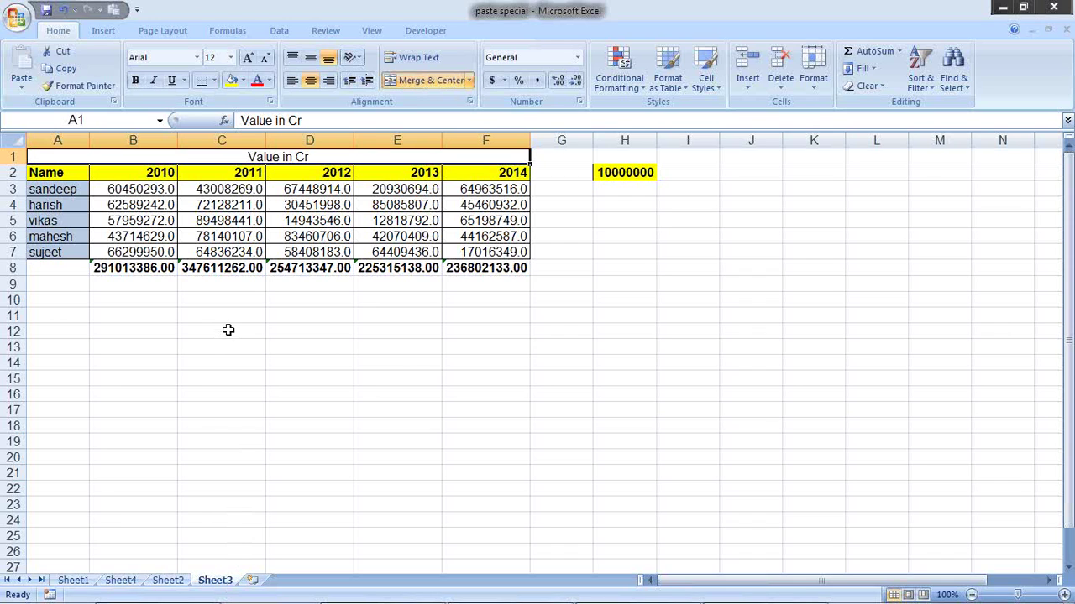
pyautogui.click(227, 330)
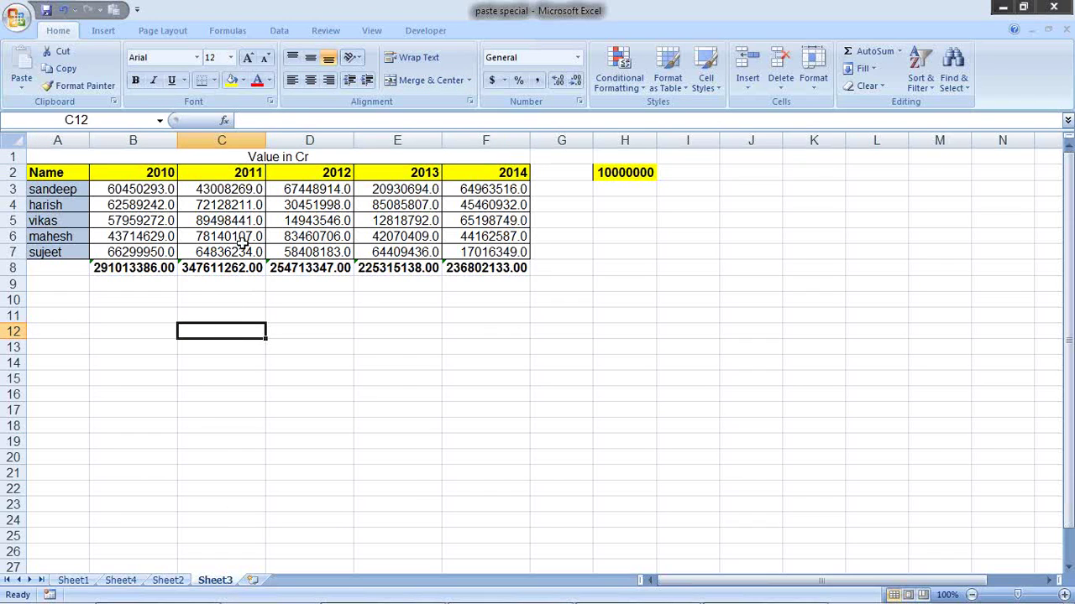
pyautogui.click(165, 216)
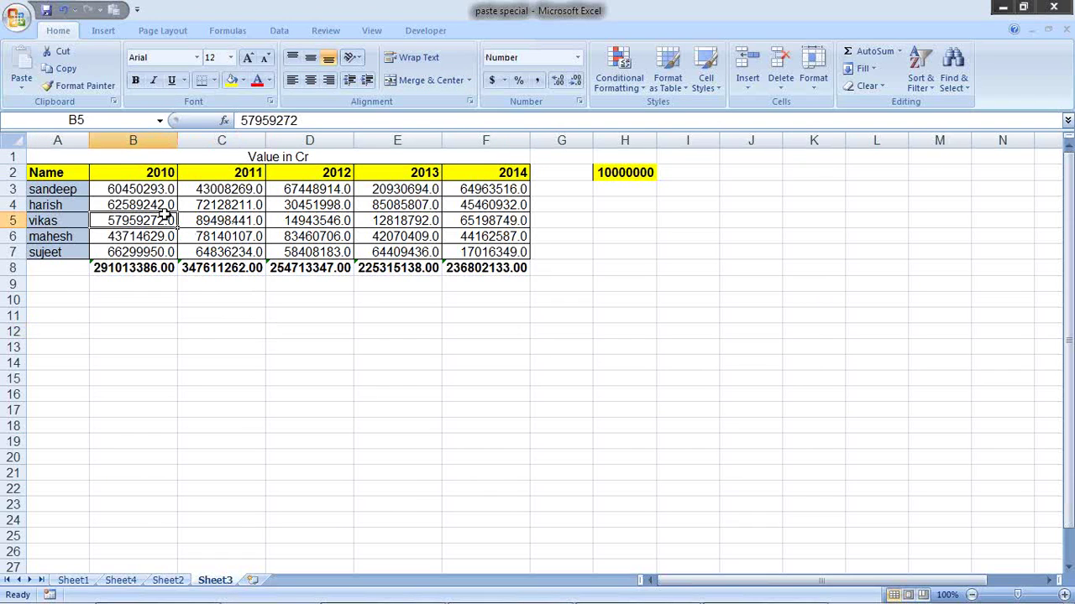
pyautogui.moveTo(163, 189); pyautogui.dragTo(476, 252)
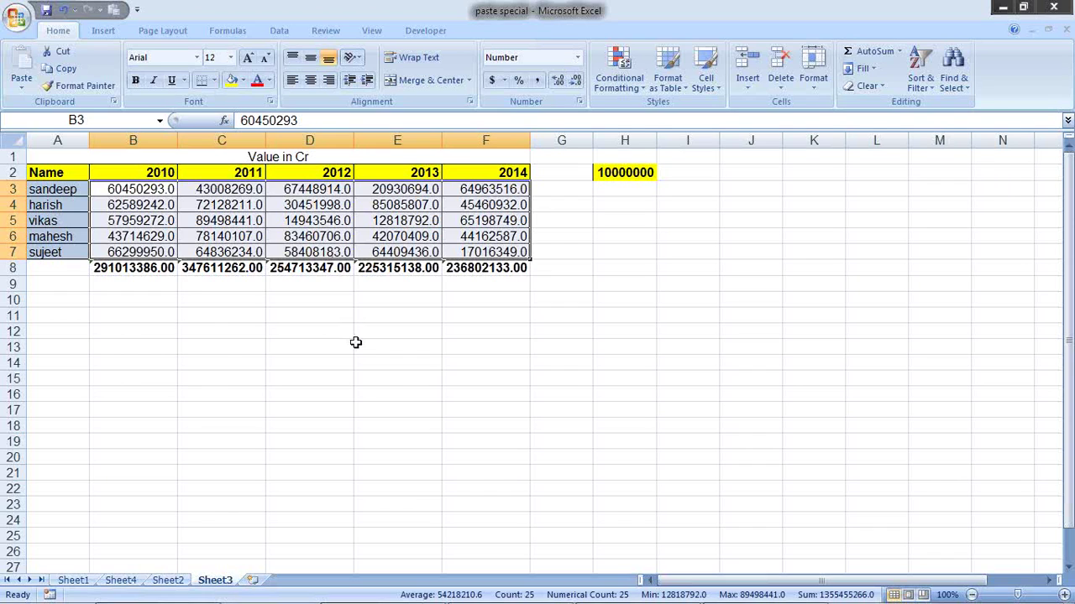
pyautogui.click(259, 201)
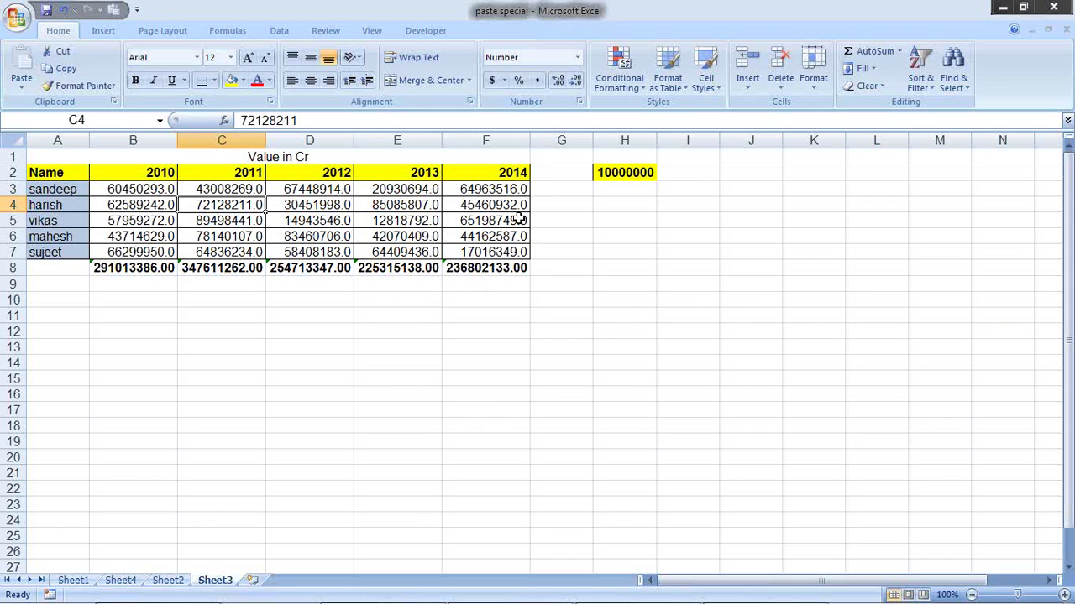
# Step: Copy the 10000000 in H2 and Paste Special Divide it onto the sales figures B3:F7
pyautogui.rightClick(641, 173)
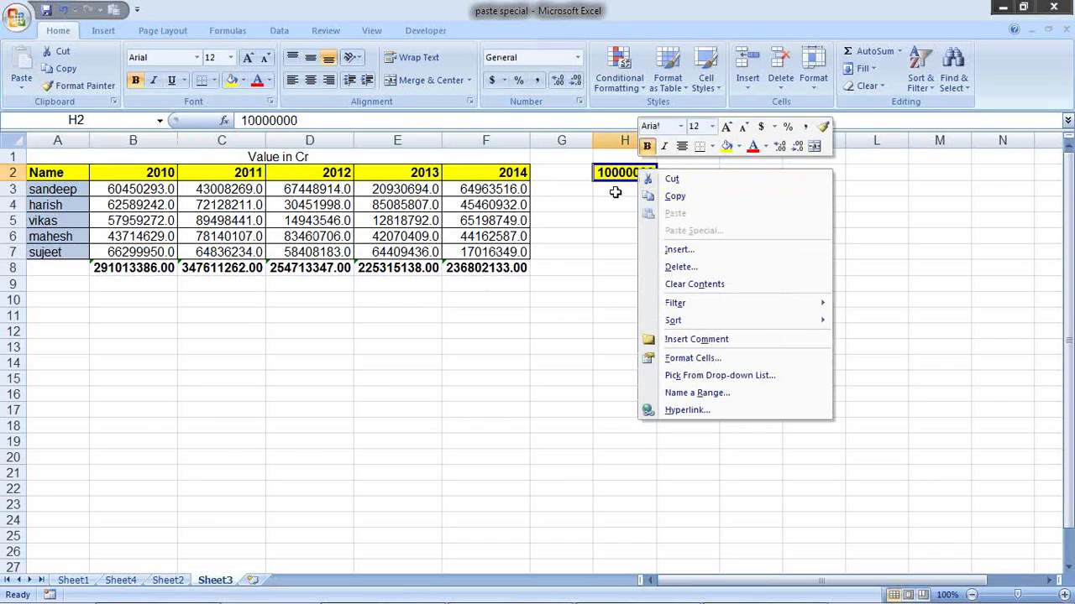
pyautogui.press('Escape')
pyautogui.rightClick(612, 173)
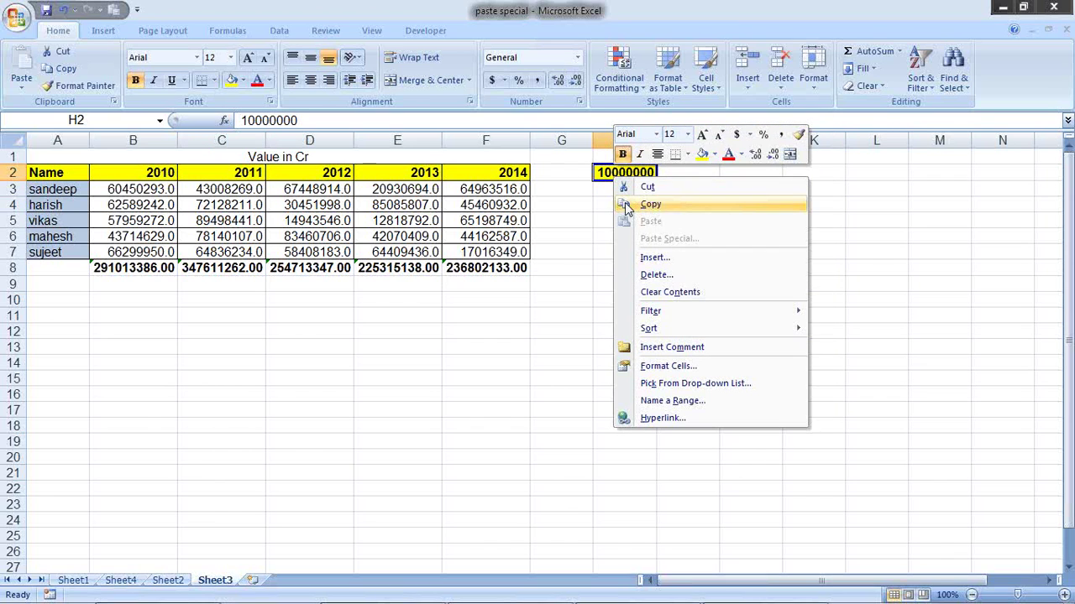
pyautogui.click(628, 205)
pyautogui.moveTo(135, 192)
pyautogui.mouseDown()
pyautogui.moveTo(392, 250)
pyautogui.moveTo(485, 251)
pyautogui.mouseUp()
pyautogui.rightClick(475, 221)
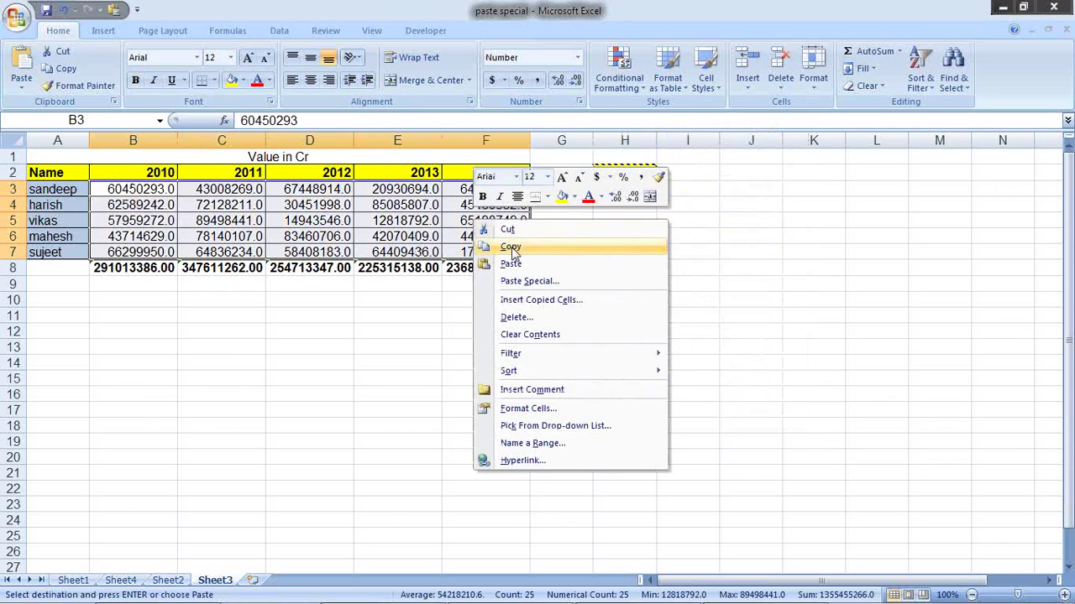
pyautogui.click(547, 282)
pyautogui.click(560, 316)
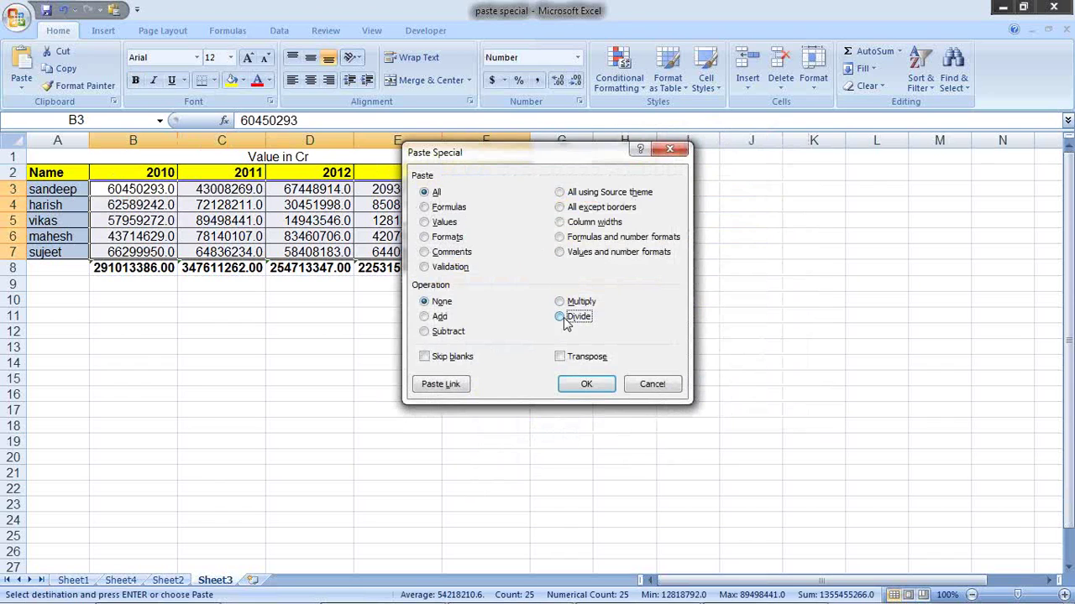
pyautogui.click(586, 383)
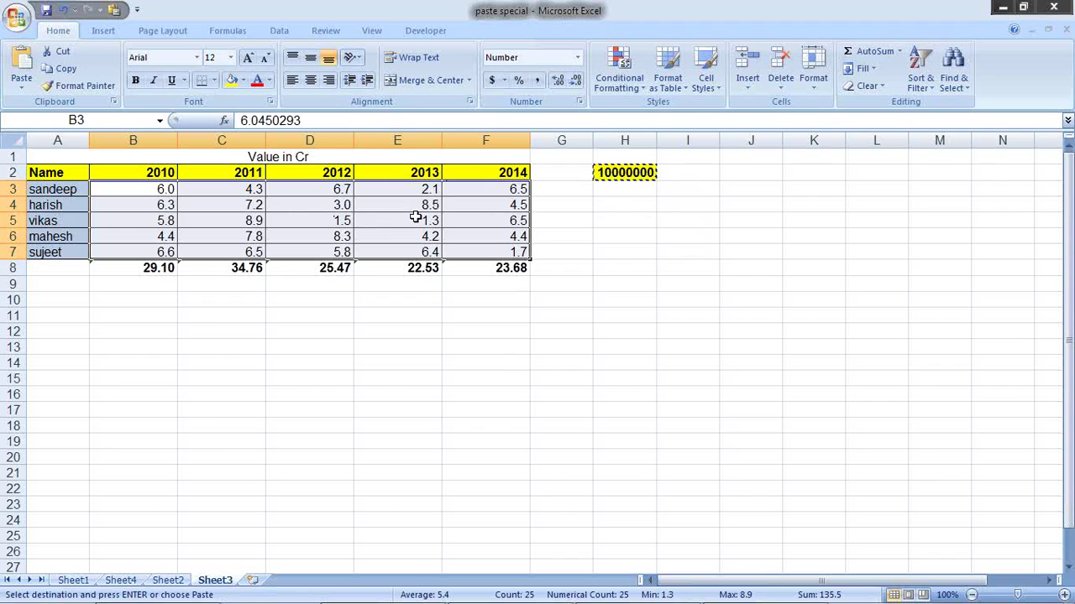
# Step: Adjust the figures' decimal places, up to five and back down to one
pyautogui.click(575, 81)
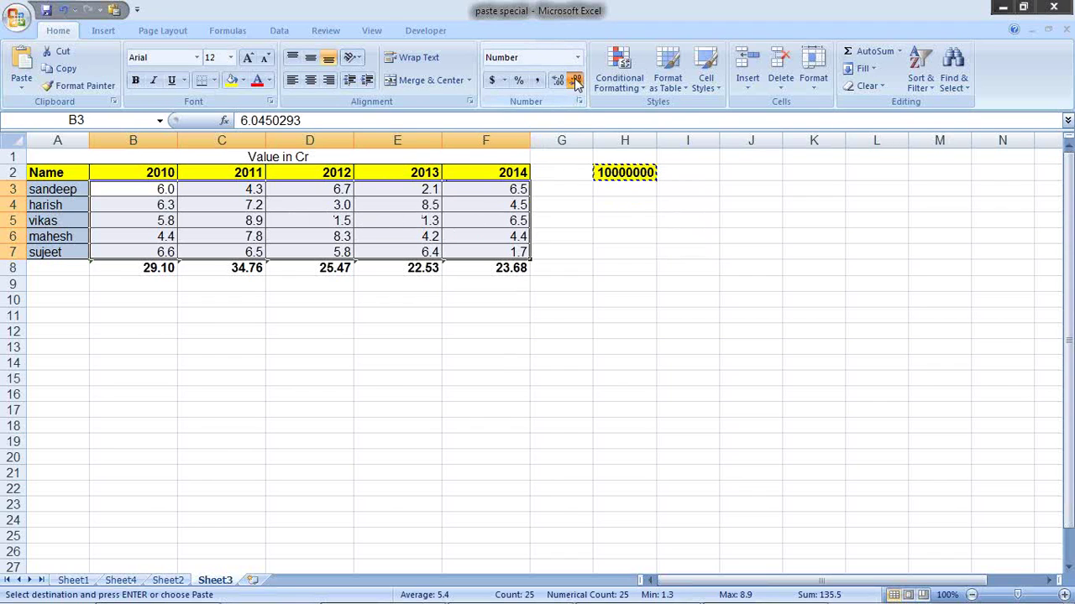
pyautogui.click(559, 82)
pyautogui.click(558, 81)
pyautogui.click(559, 82)
pyautogui.click(560, 84)
pyautogui.click(560, 83)
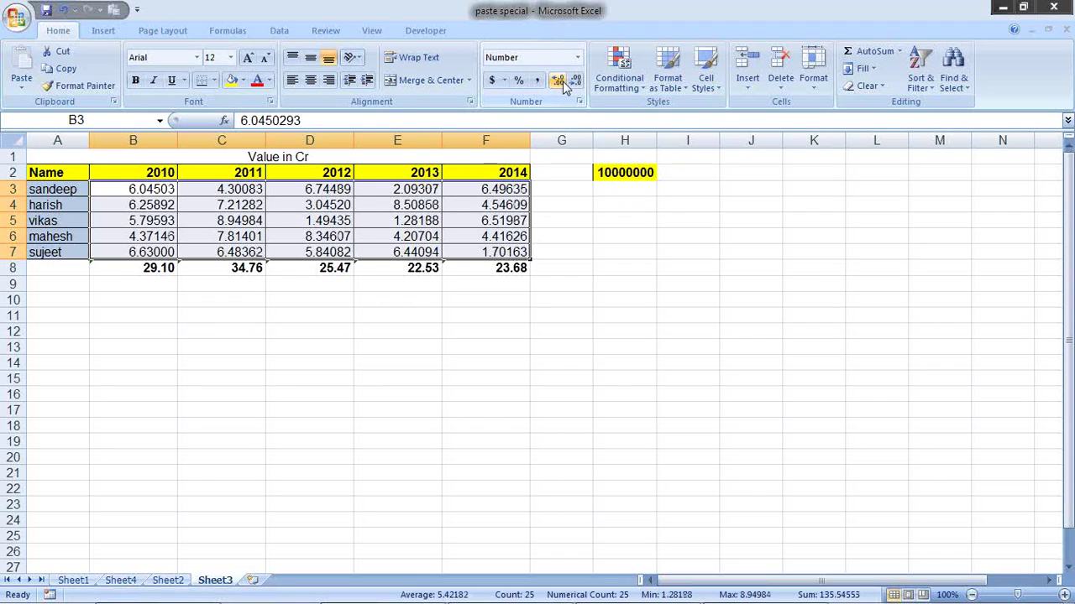
pyautogui.click(576, 81)
pyautogui.click(576, 81)
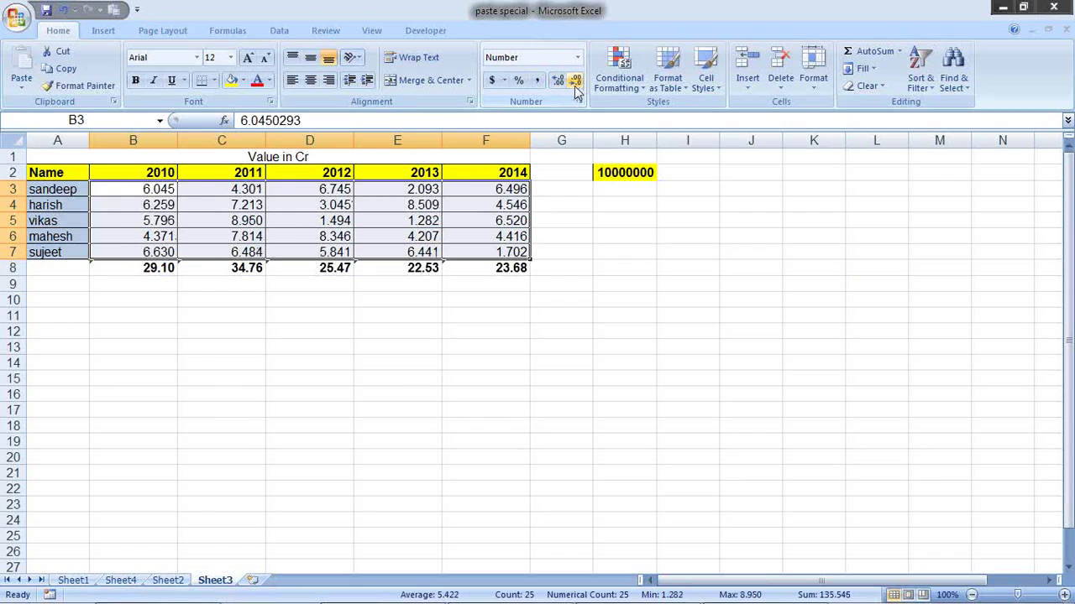
pyautogui.click(576, 87)
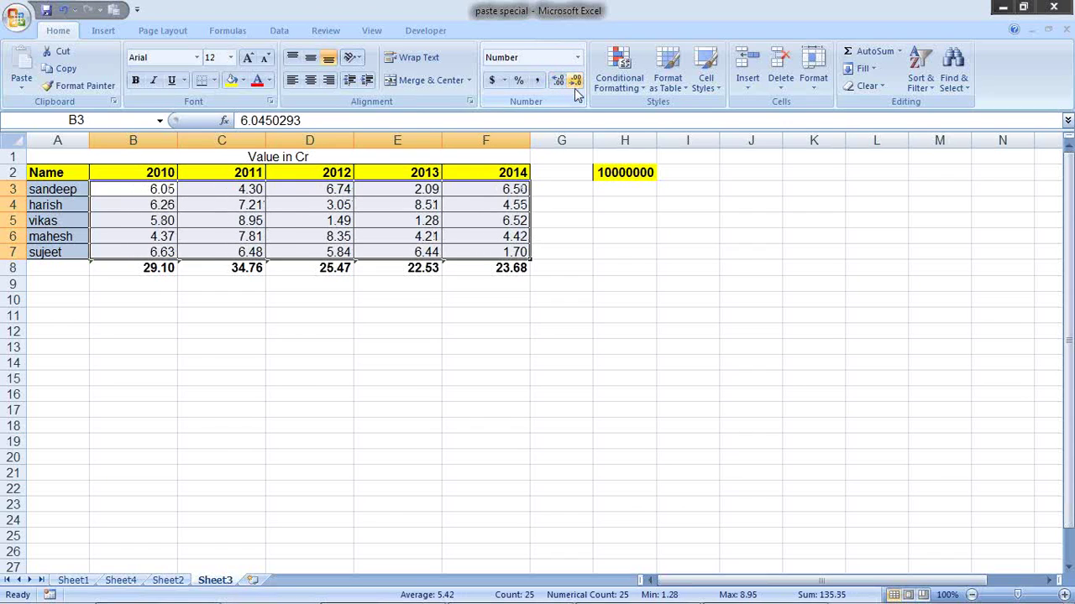
pyautogui.click(575, 88)
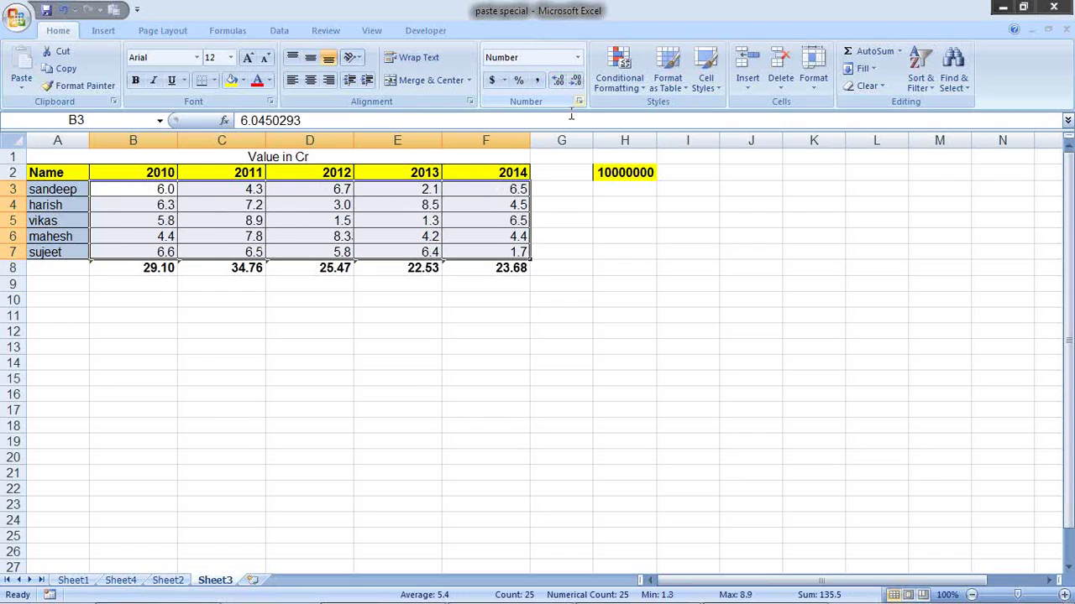
# Step: Undo the decimal changes and the division to restore full figures like 60450293.0
pyautogui.click(566, 272)
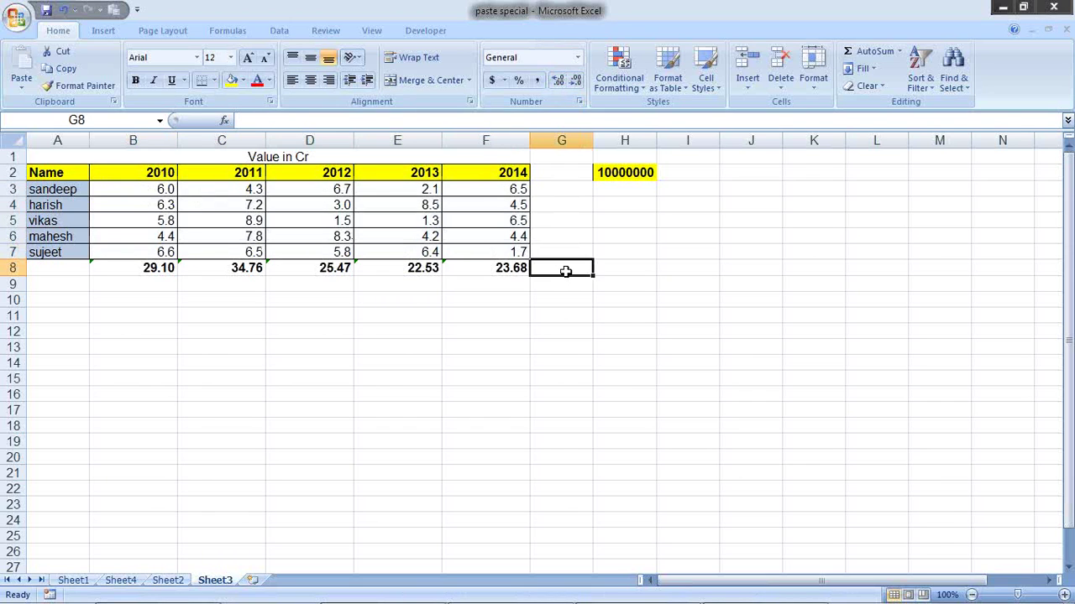
pyautogui.hotkey('ctrl', 'z')
pyautogui.hotkey('ctrl', 'z')
pyautogui.hotkey('ctrl', 'z')
pyautogui.hotkey('ctrl', 'z')
pyautogui.hotkey('ctrl', 'y')
pyautogui.hotkey('ctrl', 'y')
pyautogui.hotkey('ctrl', 'y')
pyautogui.hotkey('ctrl', 'y')
pyautogui.hotkey('ctrl', 'y')
pyautogui.hotkey('ctrl', 'z')
pyautogui.hotkey('ctrl', 'z')
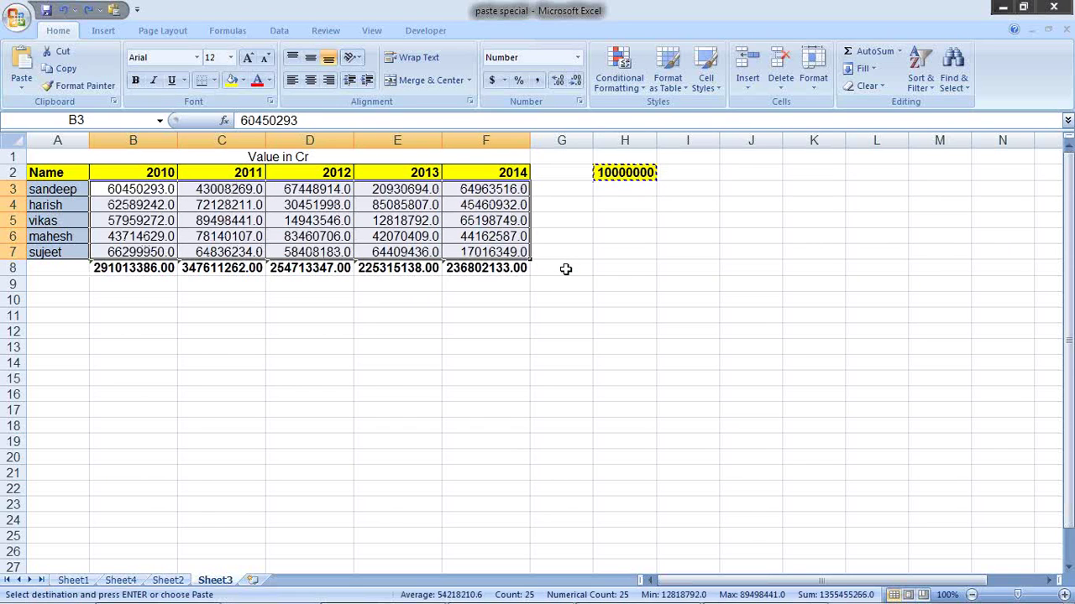
# Step: Inspect the SUM formula in total cell B8 without changing it
pyautogui.click(582, 285)
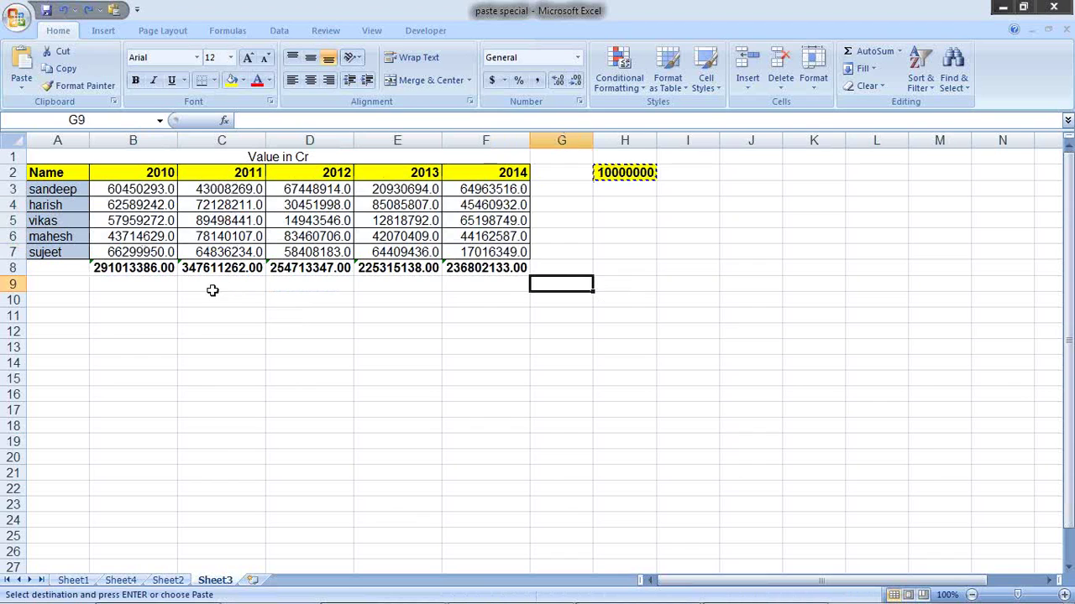
pyautogui.click(151, 269)
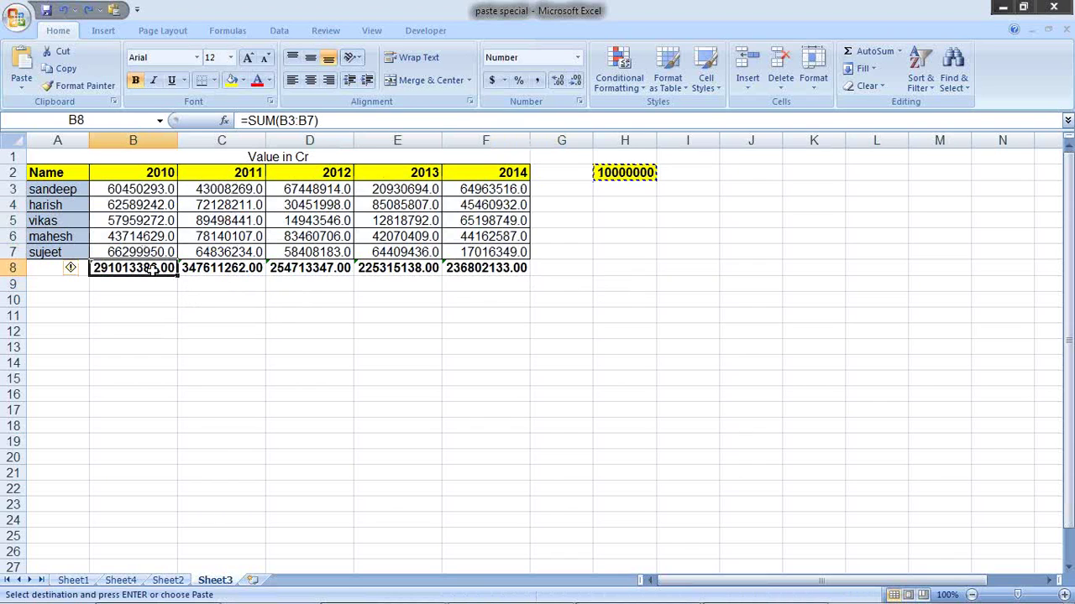
pyautogui.doubleClick(154, 270)
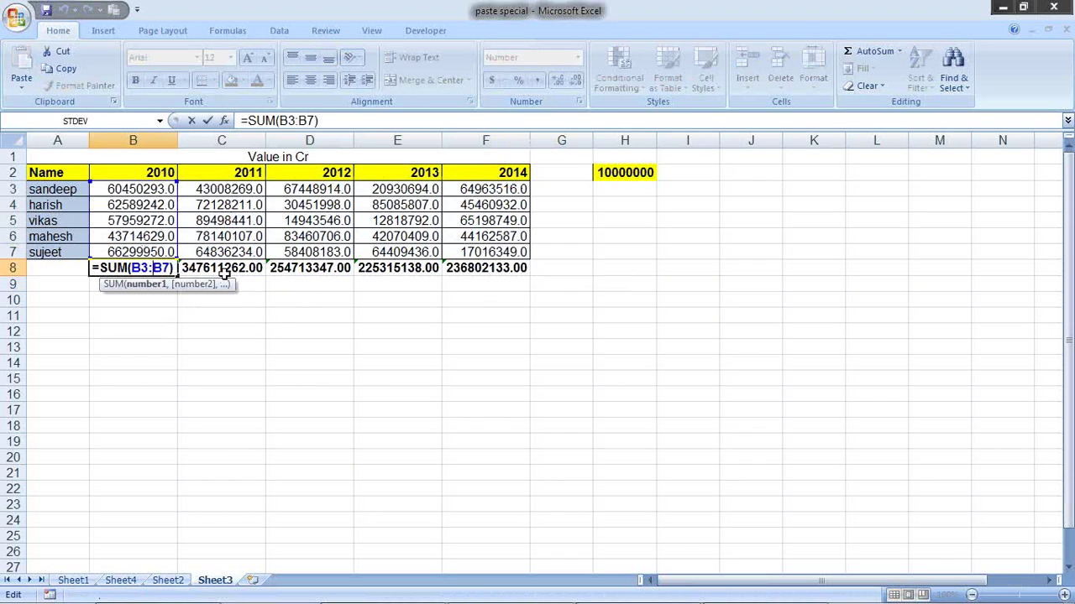
pyautogui.click(227, 268)
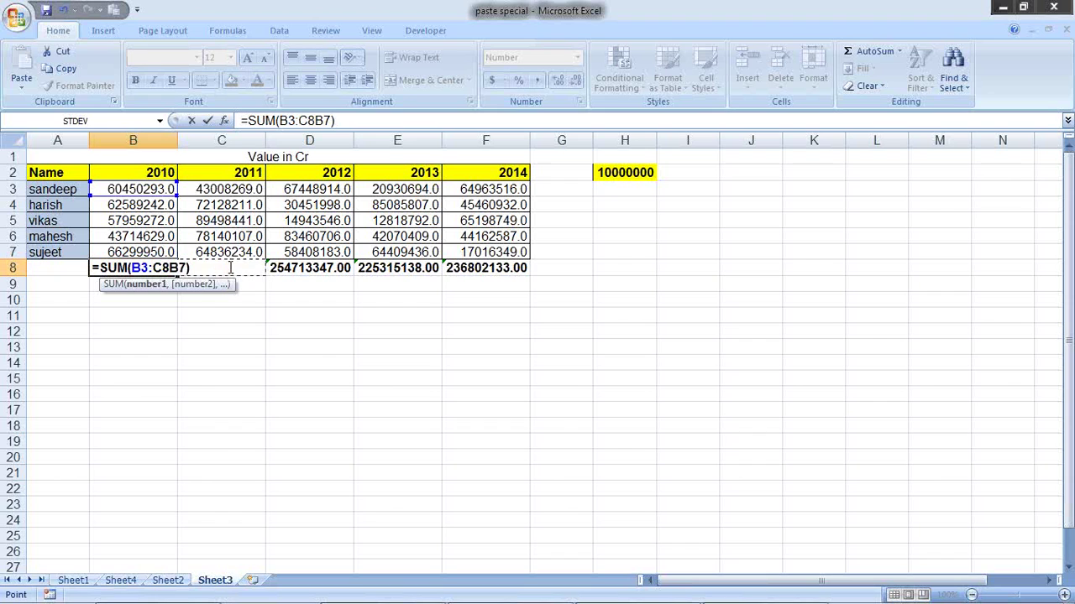
pyautogui.press('Escape')
pyautogui.click(230, 267)
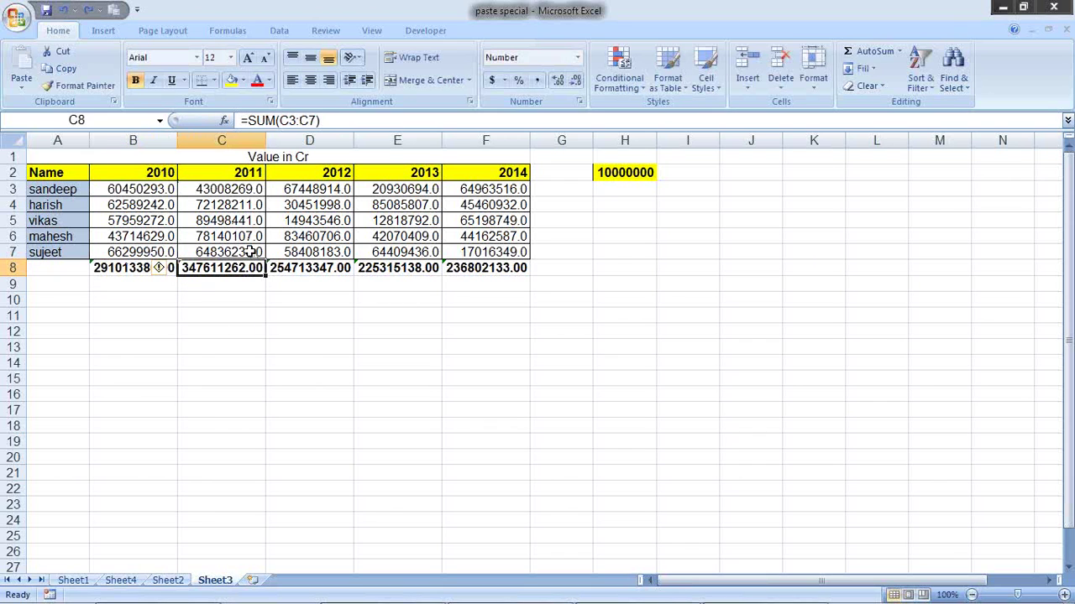
# Step: Enter a bold 'Total' label in cell A8
pyautogui.click(61, 269)
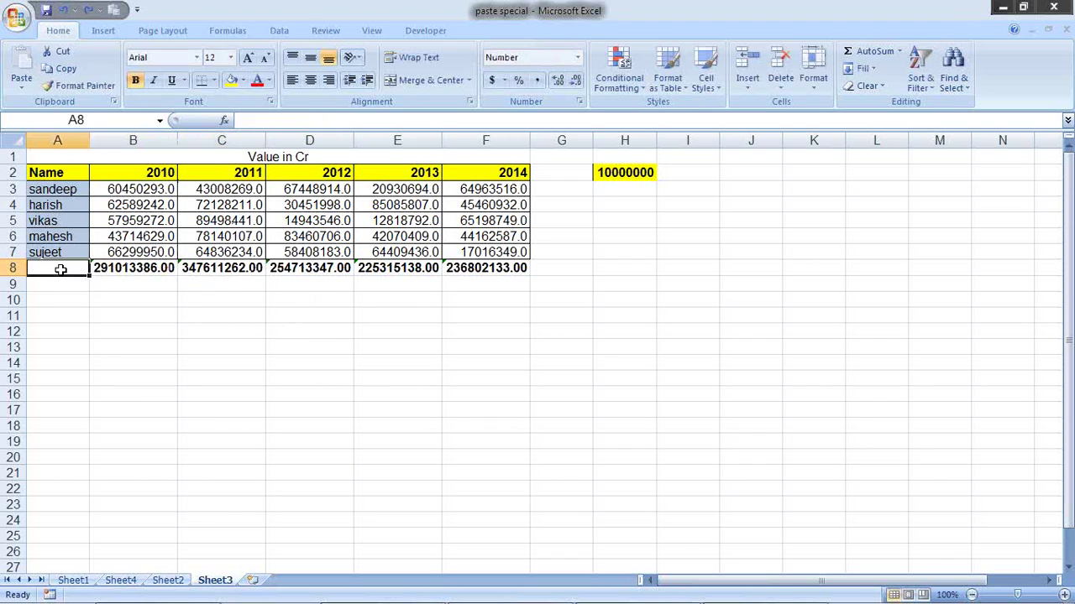
pyautogui.write('Total')
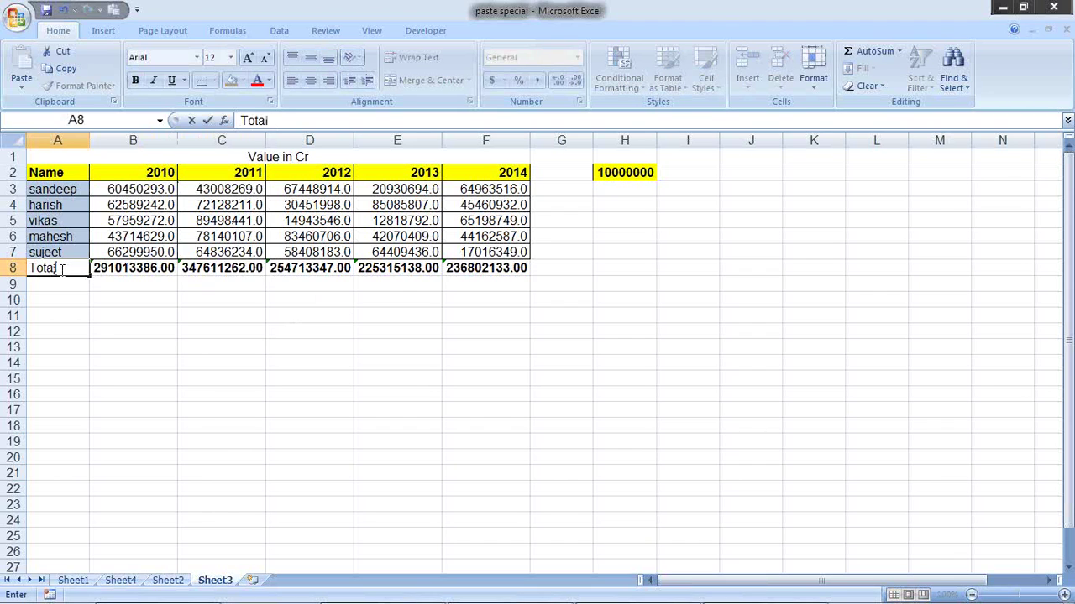
pyautogui.press('Return')
pyautogui.click(61, 268)
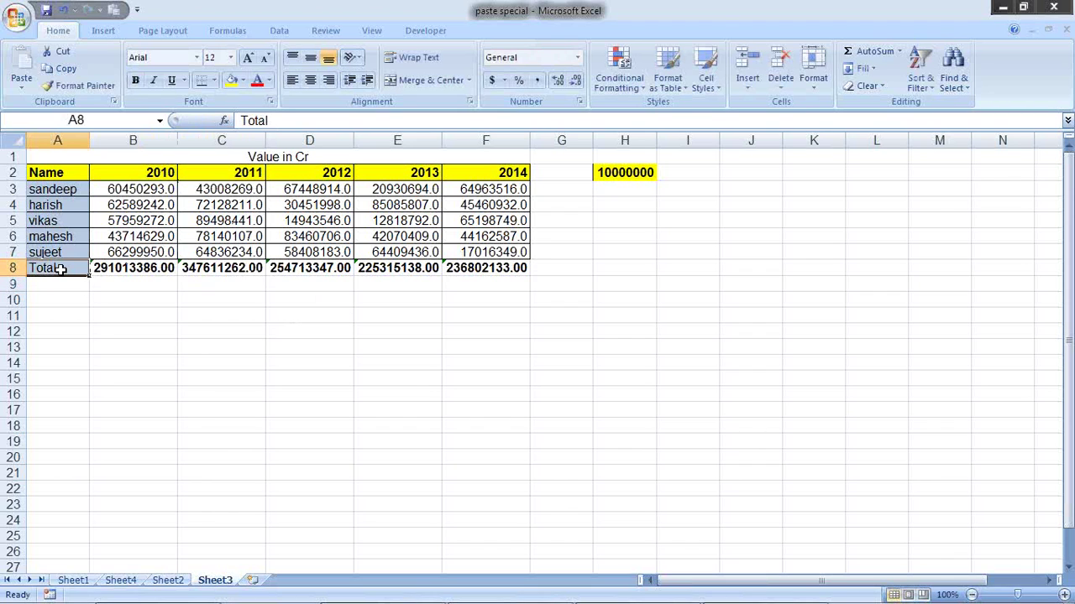
pyautogui.hotkey('ctrl', 'b')
pyautogui.moveTo(109, 269); pyautogui.dragTo(308, 267)
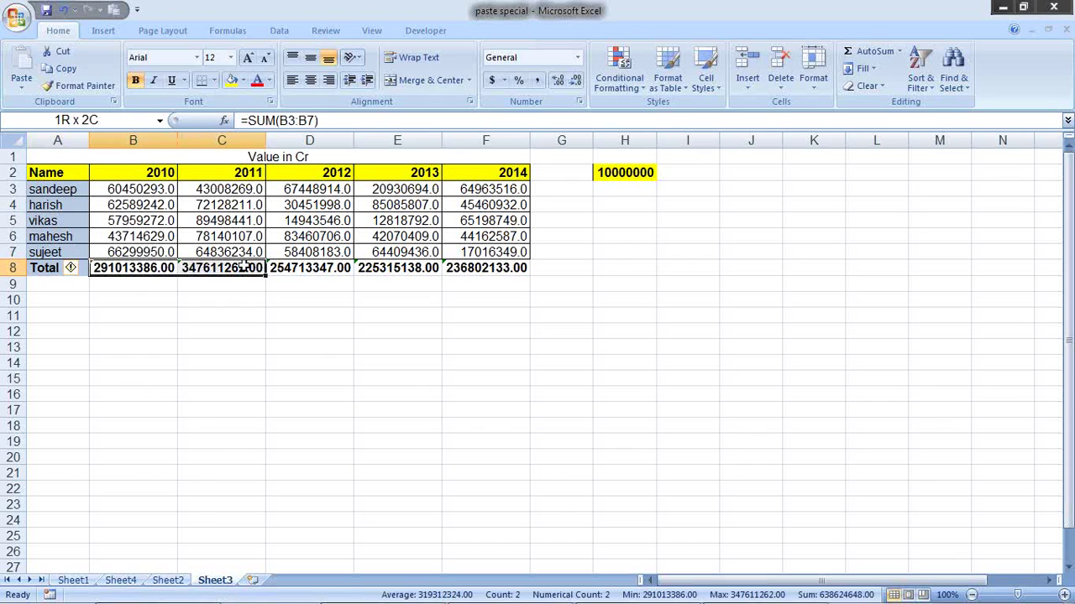
pyautogui.moveTo(307, 267); pyautogui.dragTo(495, 270)
pyautogui.click(203, 206)
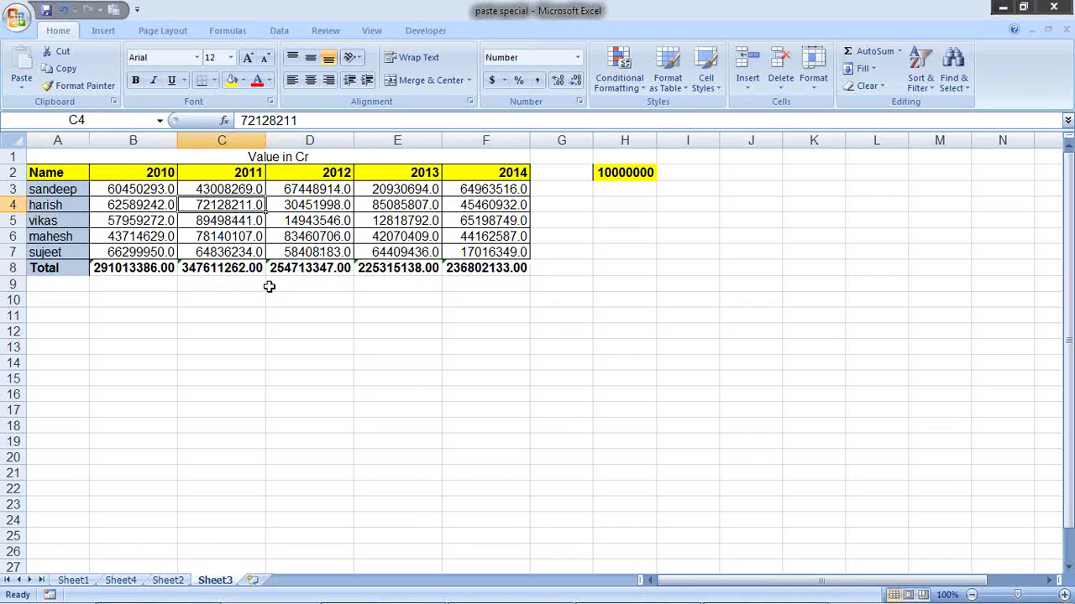
pyautogui.click(166, 273)
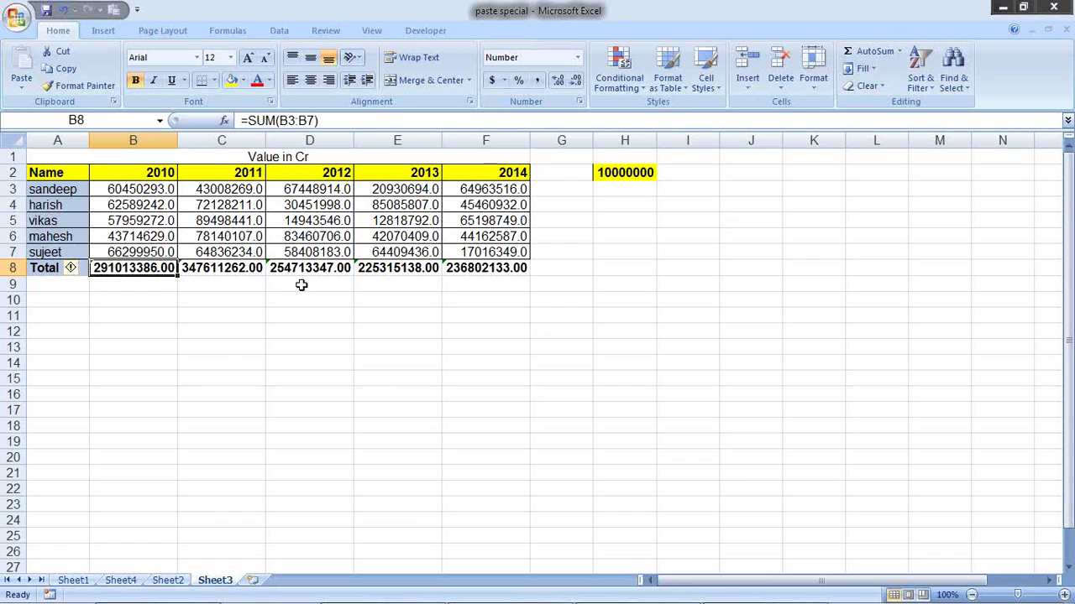
pyautogui.click(160, 206)
pyautogui.click(163, 273)
pyautogui.doubleClick(149, 263)
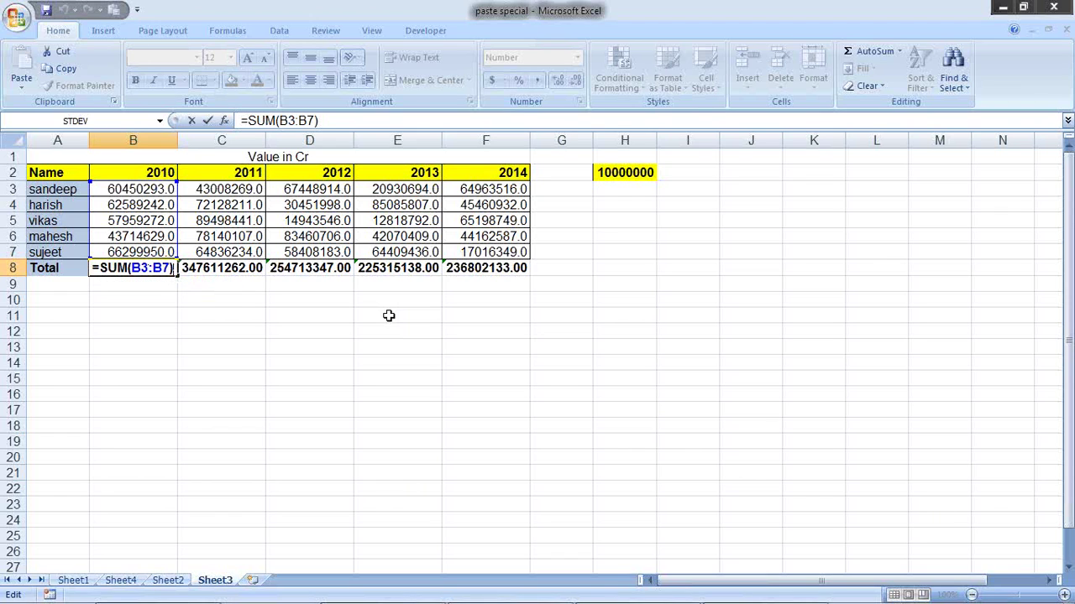
pyautogui.write('/')
pyautogui.write('100')
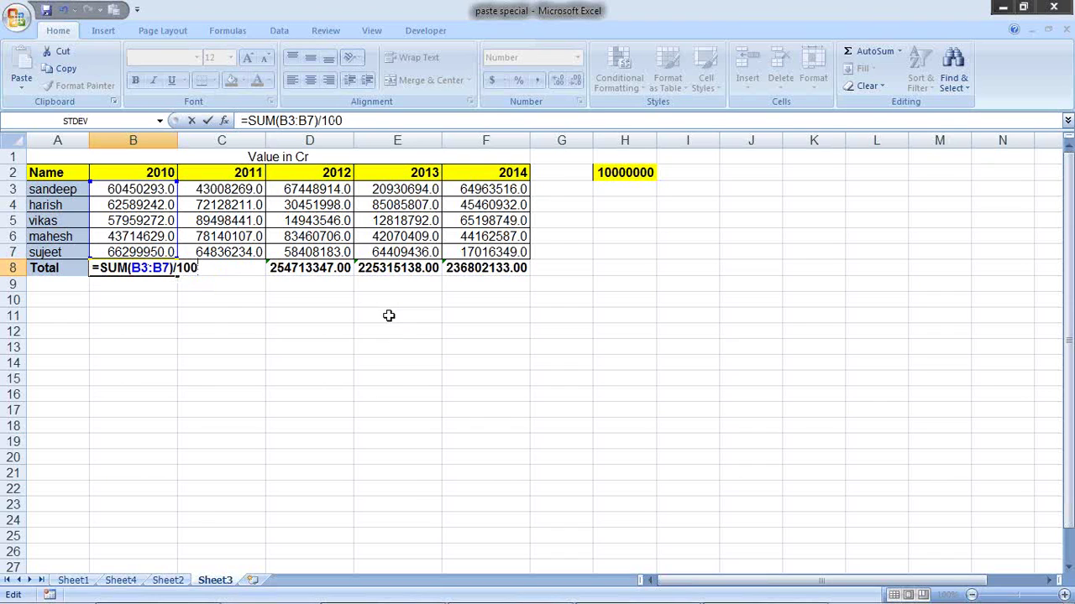
pyautogui.press('Escape')
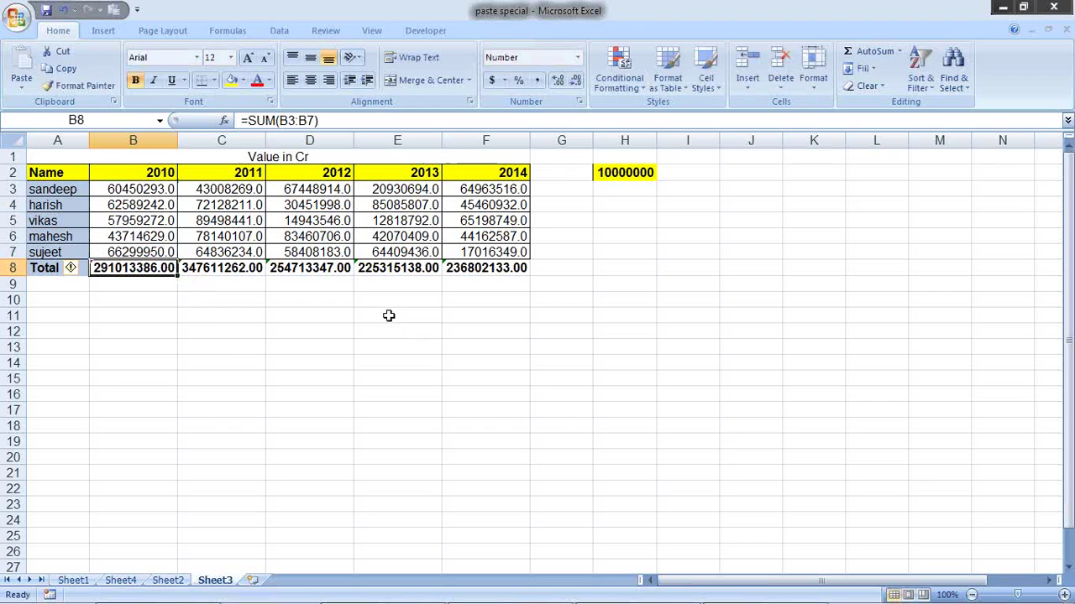
# Step: Copy H2's 10000000 and Paste Special Divide it onto the totals in B8:F8
pyautogui.rightClick(611, 174)
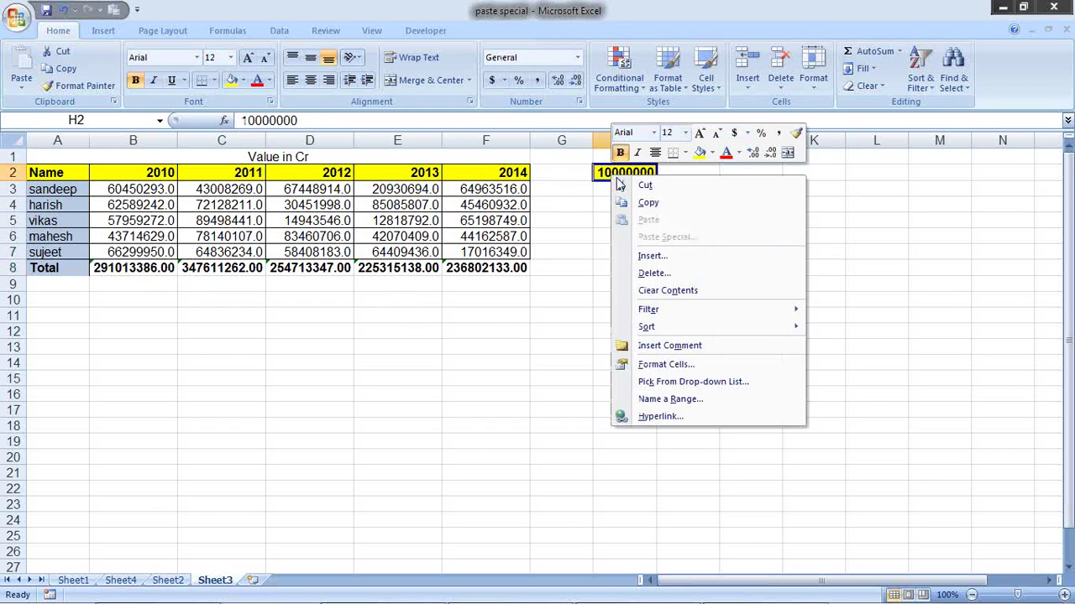
pyautogui.click(642, 203)
pyautogui.click(122, 268)
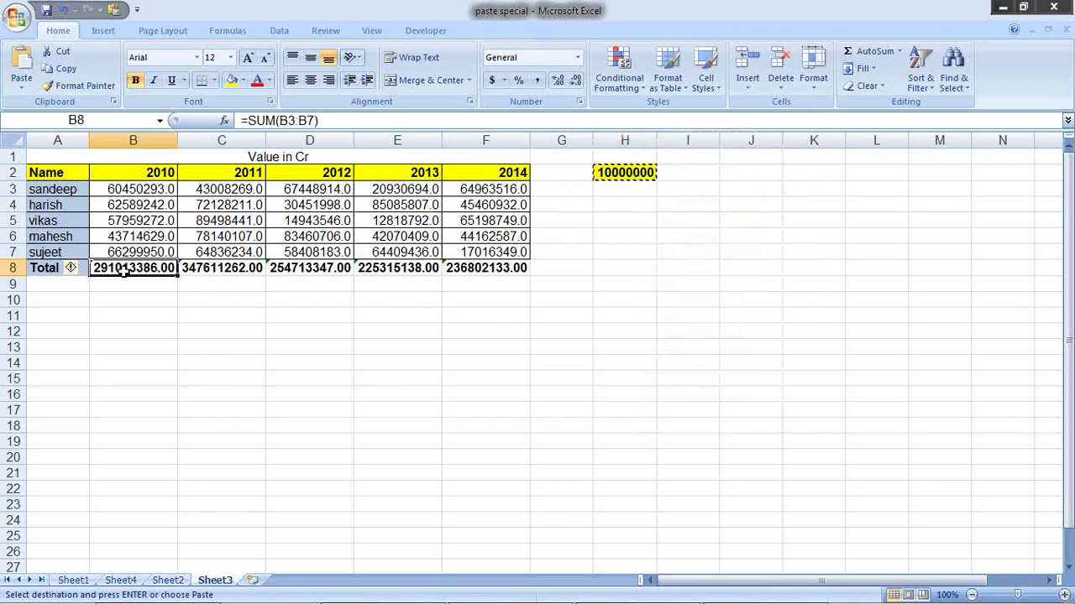
pyautogui.moveTo(122, 268); pyautogui.dragTo(477, 268)
pyautogui.rightClick(477, 269)
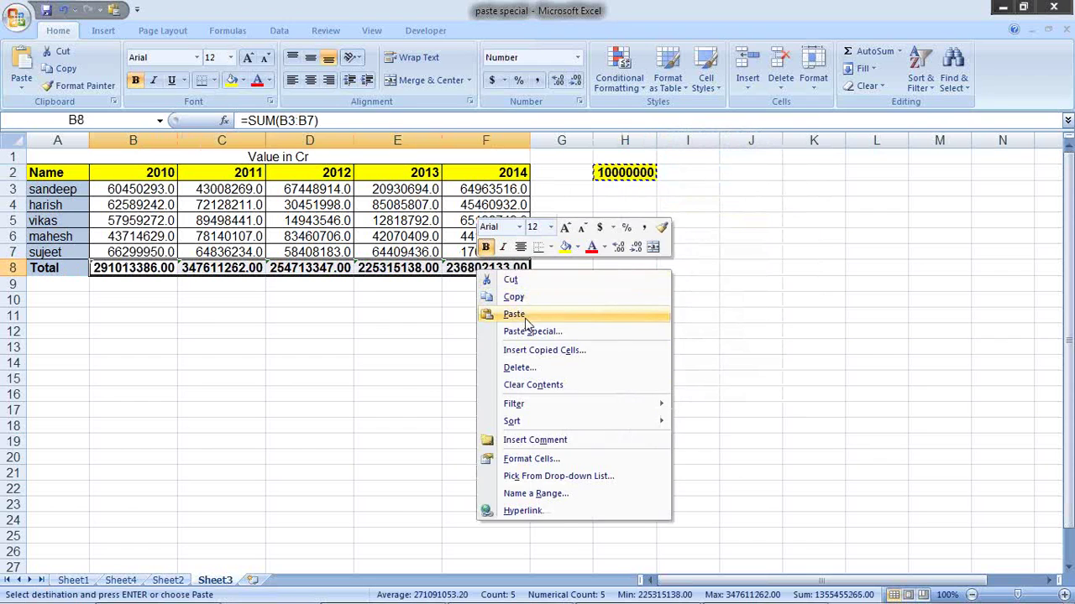
pyautogui.click(529, 331)
pyautogui.click(550, 361)
pyautogui.click(563, 428)
# Step: Check each total's =(SUM(...))/10000000 formula from B8 through F8
pyautogui.click(211, 318)
pyautogui.click(160, 267)
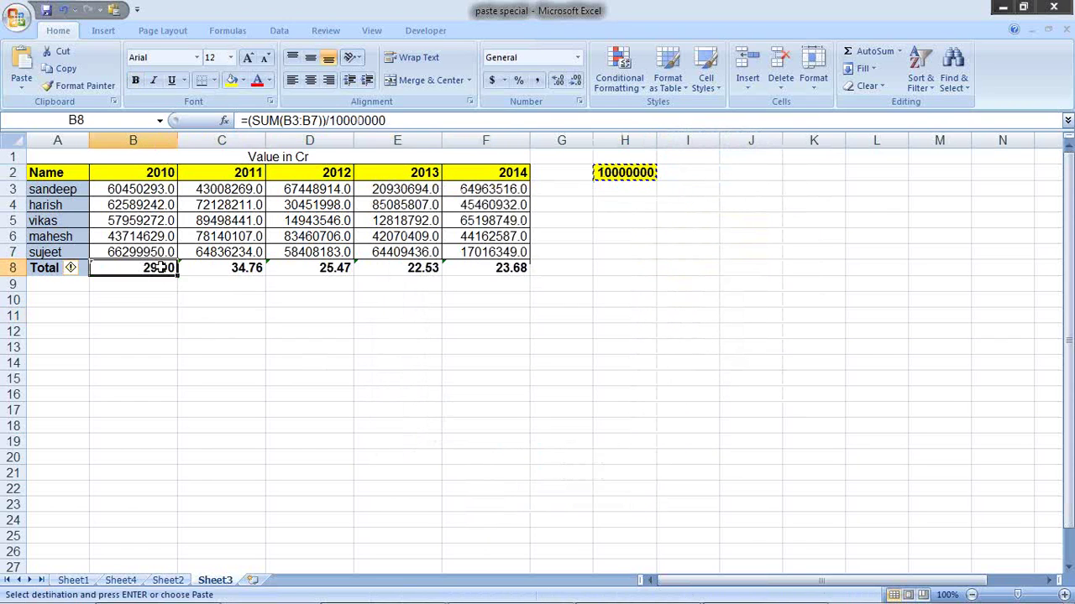
pyautogui.doubleClick(160, 267)
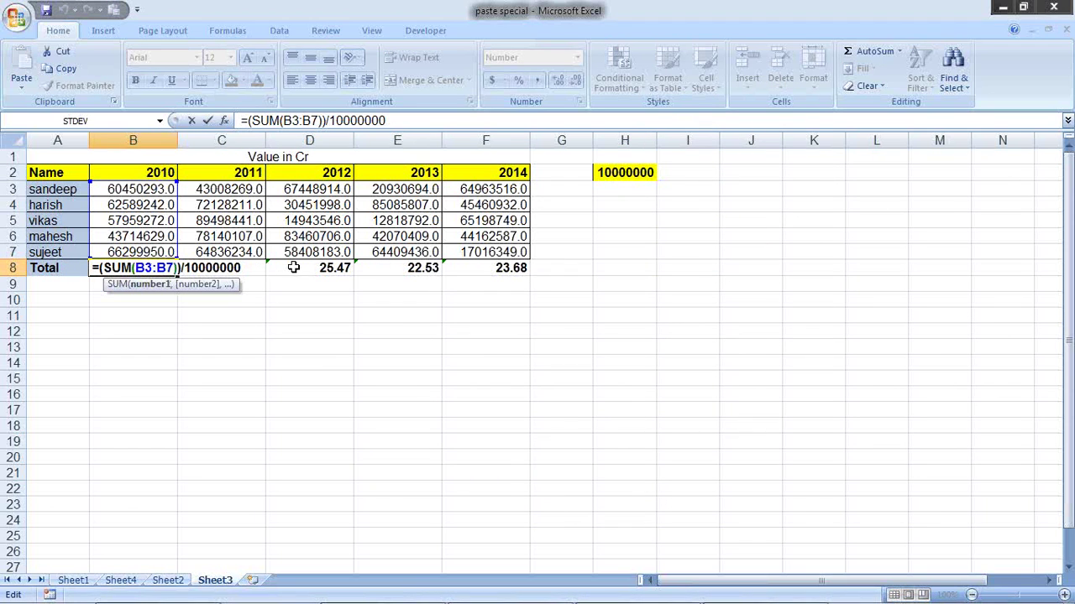
pyautogui.press('Escape')
pyautogui.doubleClick(254, 268)
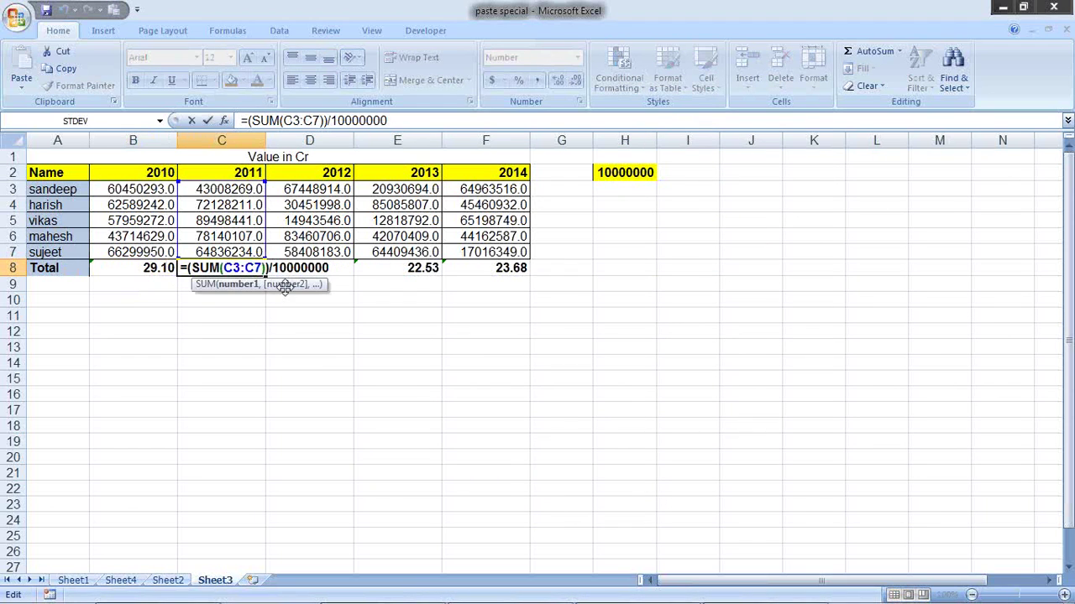
pyautogui.press('Escape')
pyautogui.click(288, 269)
pyautogui.doubleClick(288, 269)
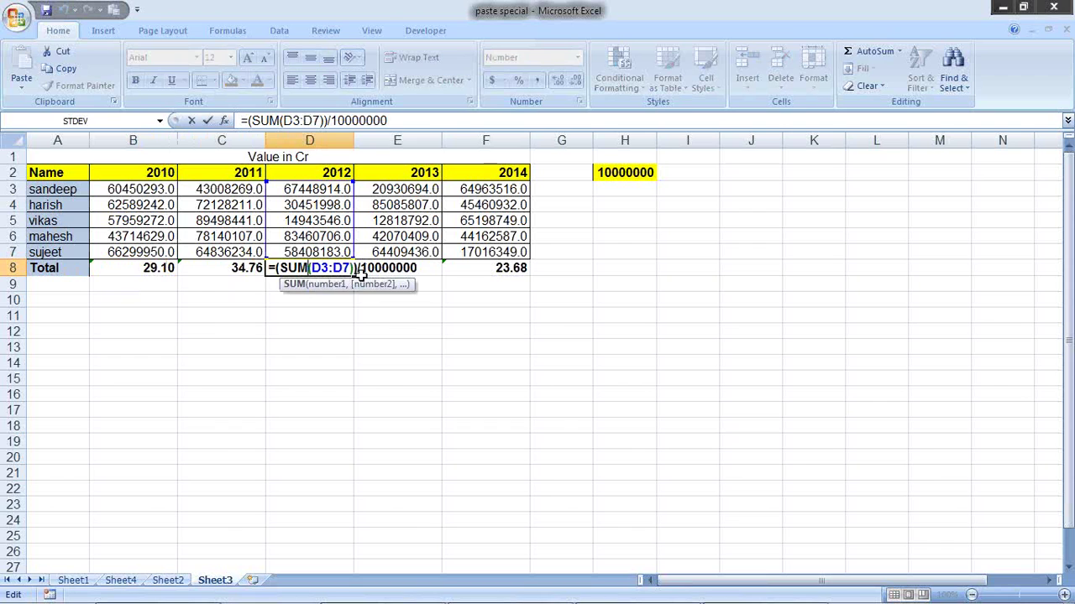
pyautogui.press('Escape')
pyautogui.doubleClick(433, 267)
pyautogui.press('Escape')
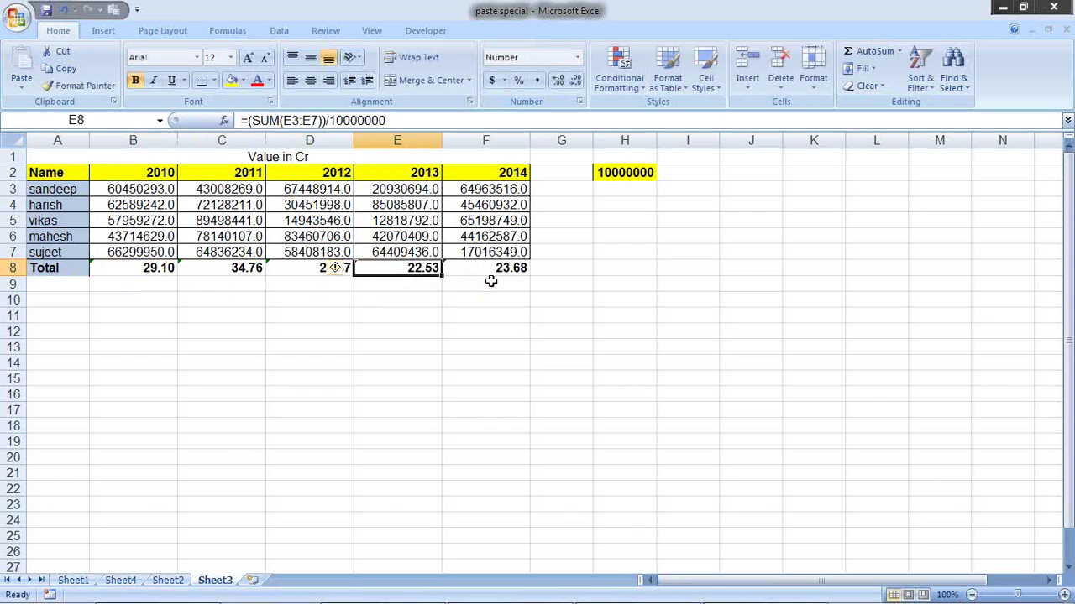
pyautogui.doubleClick(491, 269)
pyautogui.press('Escape')
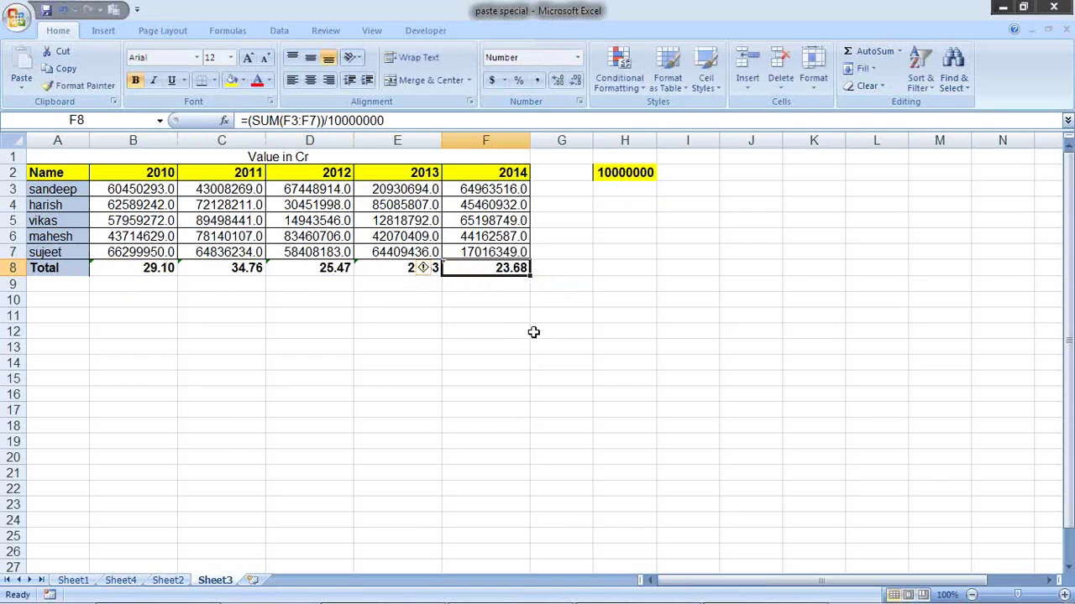
pyautogui.click(1064, 32)
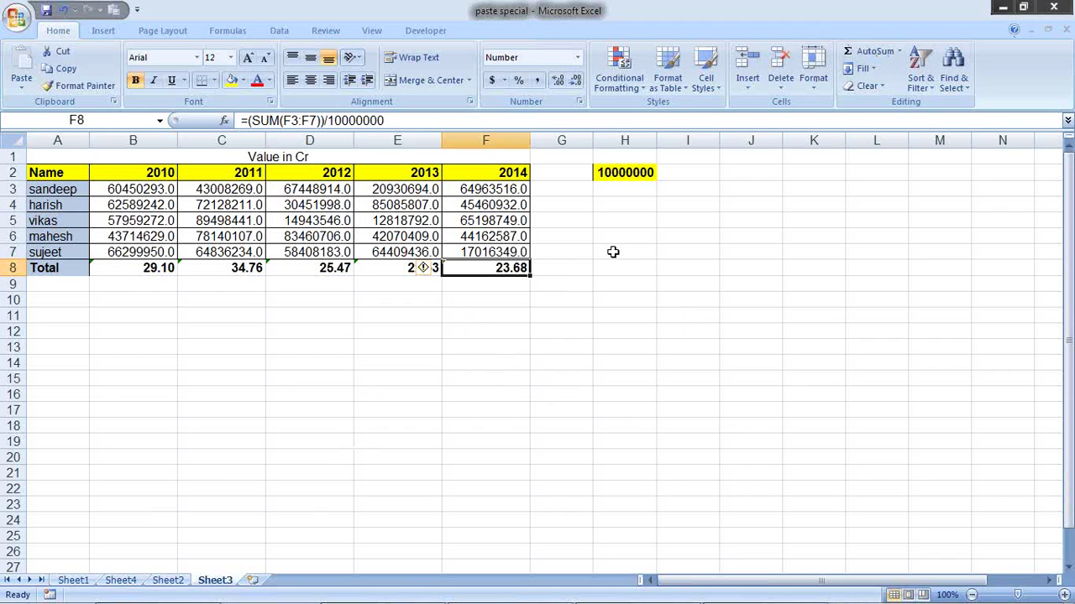
pyautogui.click(82, 581)
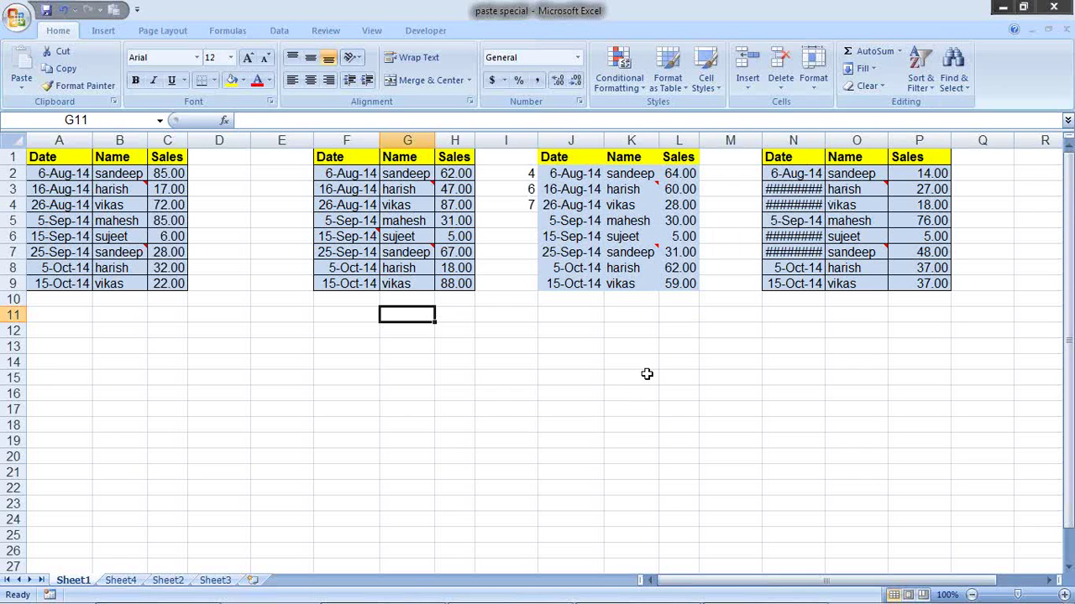
pyautogui.click(223, 581)
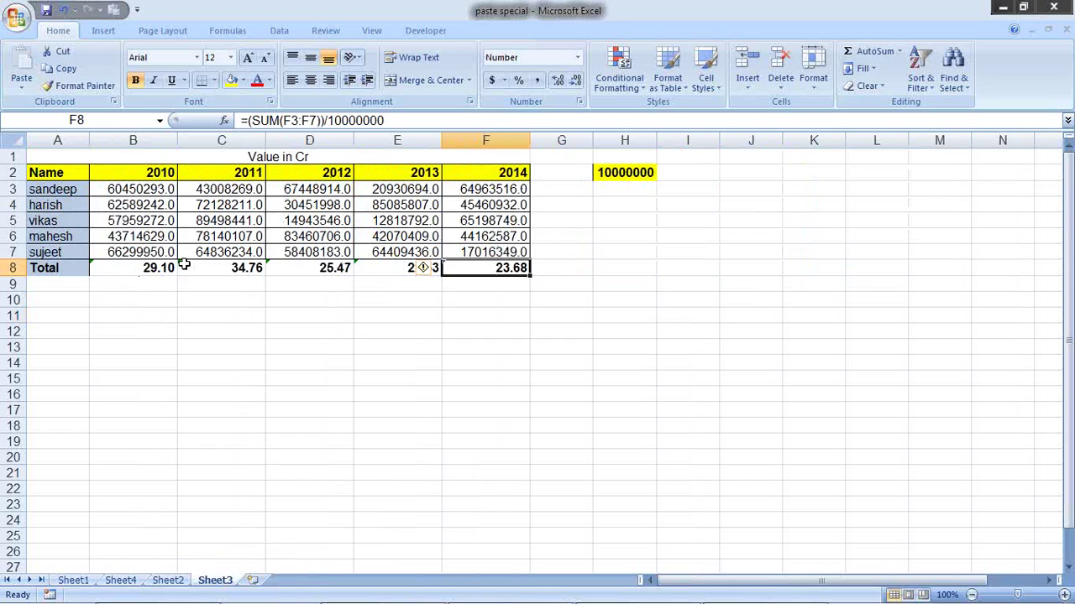
# Step: Go to Sheet1, which holds four Date/Name/Sales tables
pyautogui.moveTo(424, 274)
pyautogui.click(73, 580)
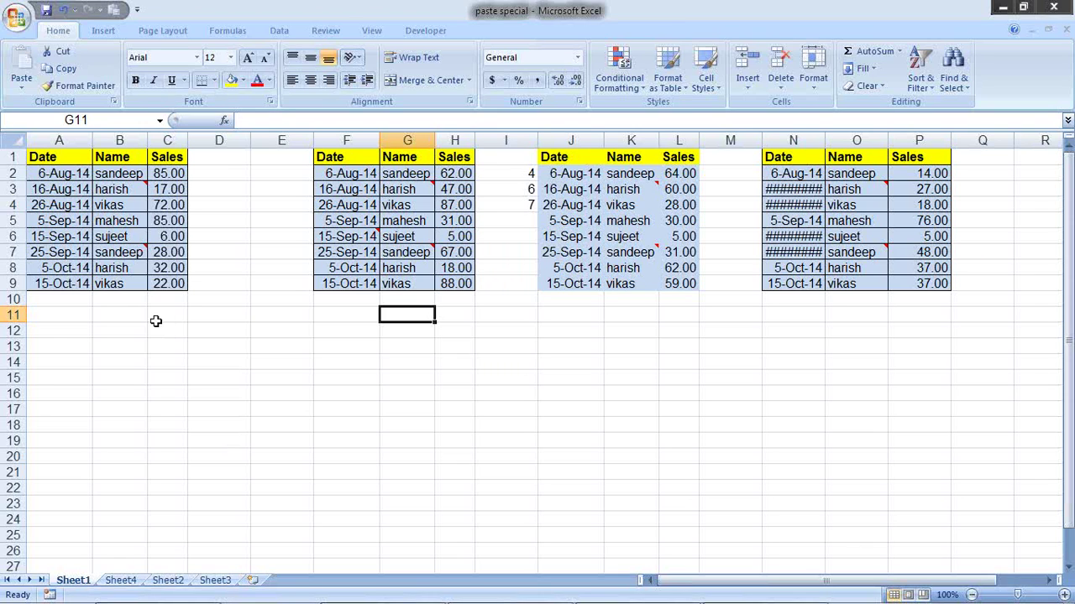
# Step: Select the second Date/Name/Sales table F1:H9 and copy it with Ctrl+C
pyautogui.click(155, 321)
pyautogui.click(128, 317)
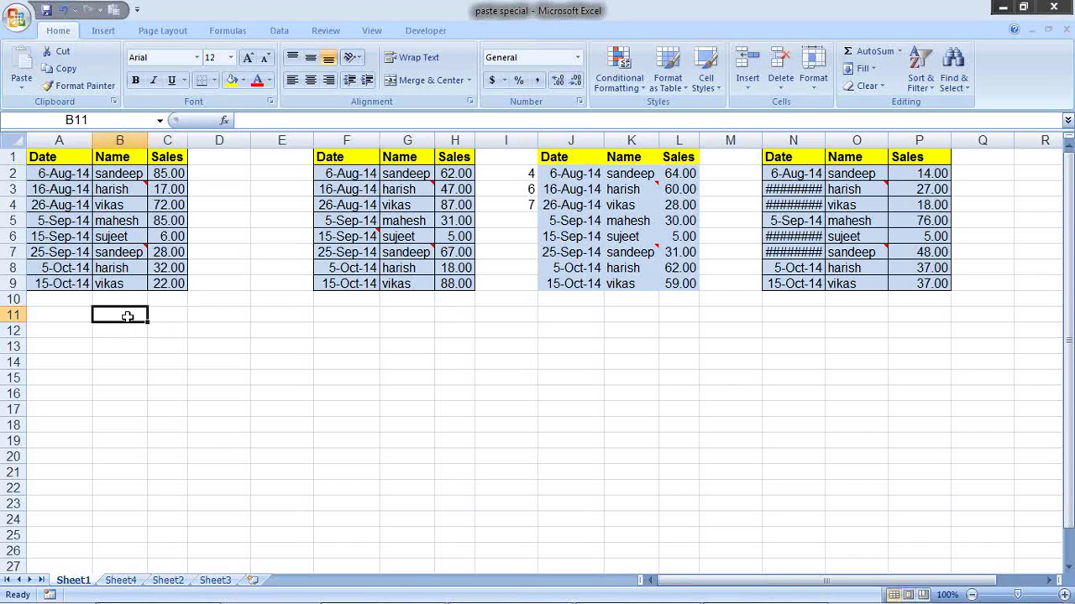
pyautogui.click(65, 316)
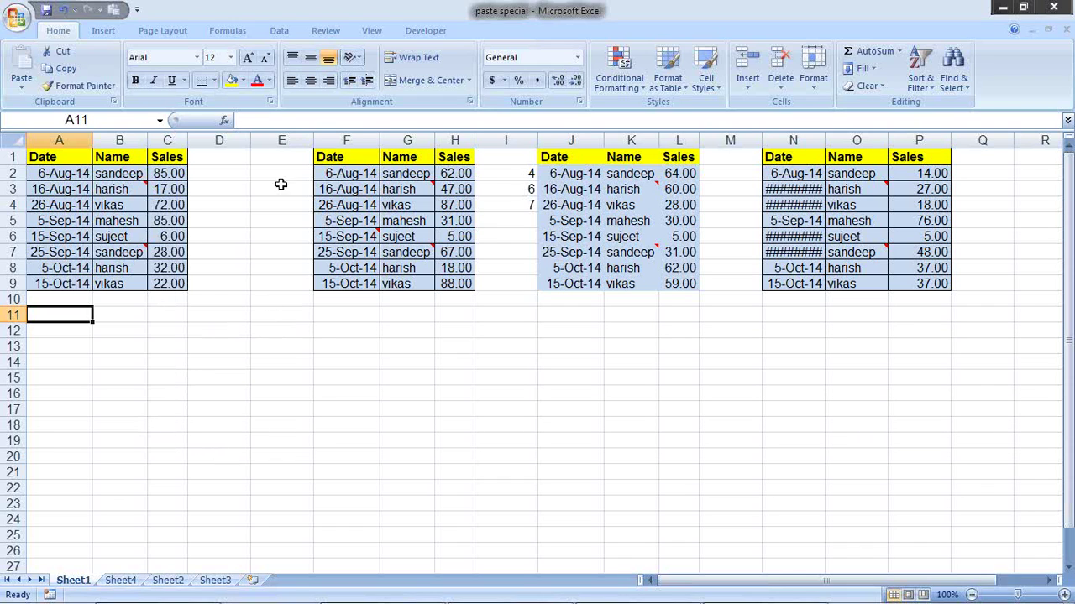
pyautogui.moveTo(329, 157); pyautogui.dragTo(447, 285)
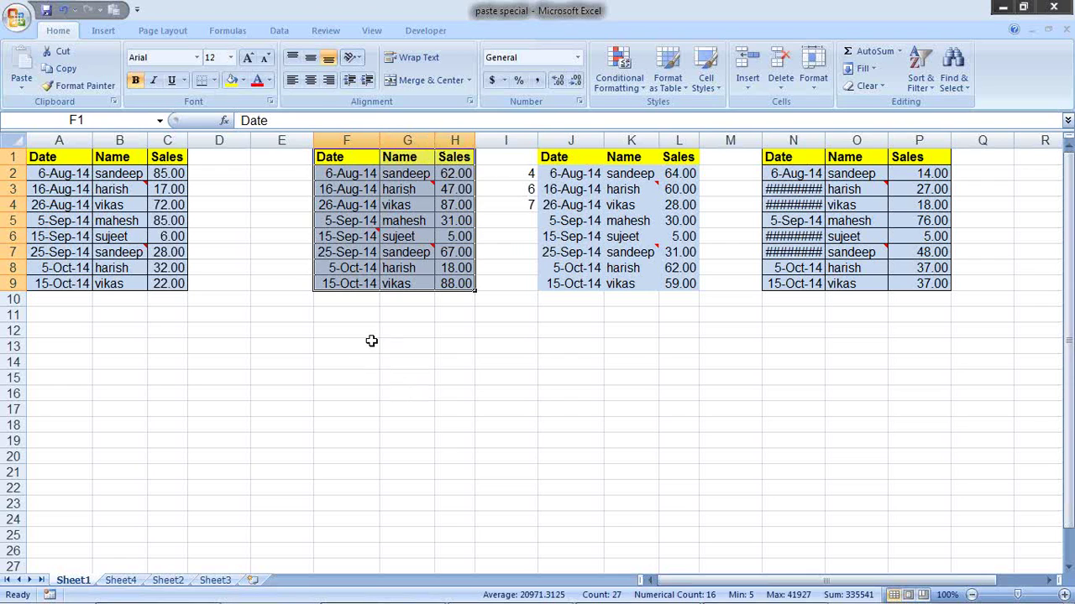
pyautogui.hotkey('ctrl', 'c')
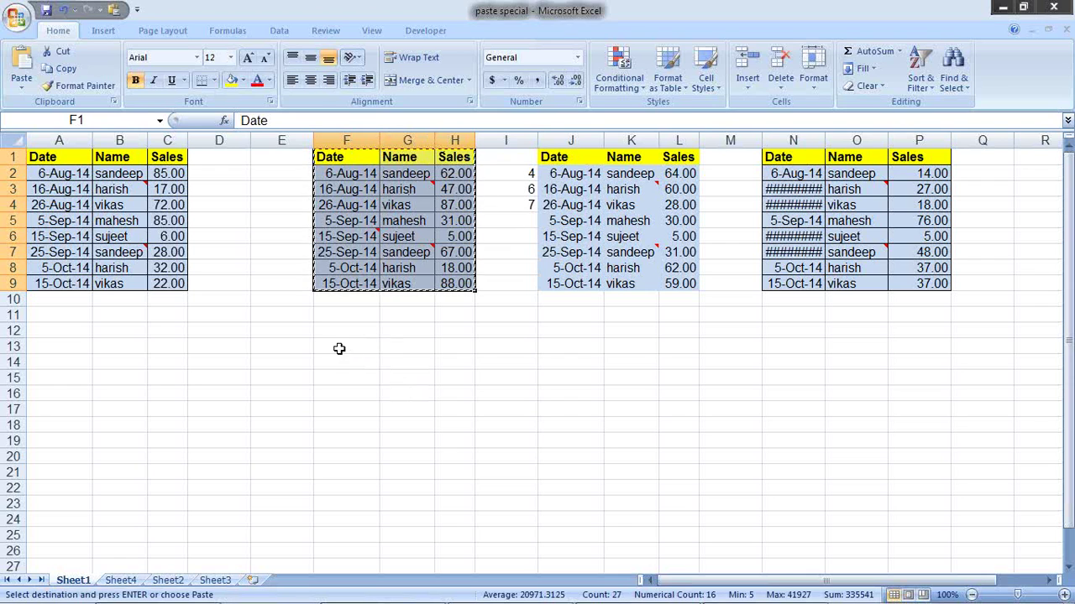
pyautogui.rightClick(306, 344)
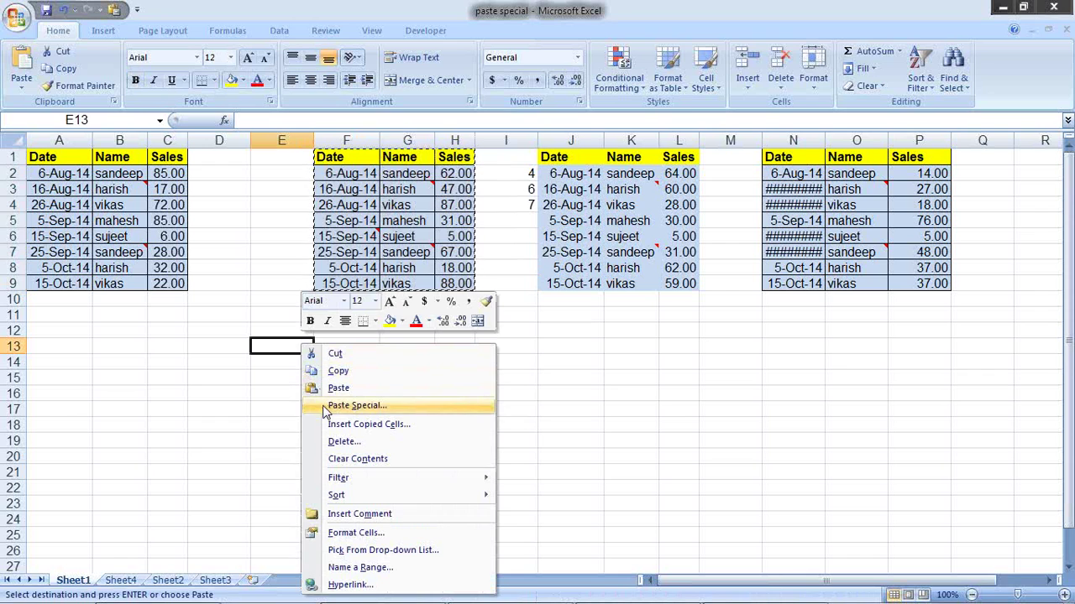
pyautogui.click(327, 408)
pyautogui.click(336, 480)
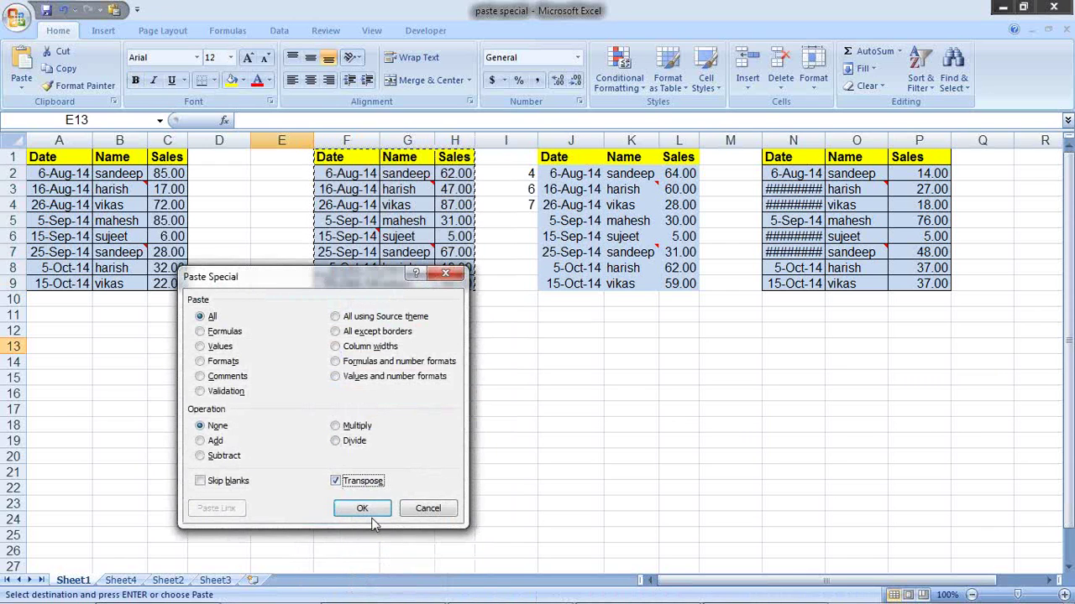
pyautogui.click(364, 510)
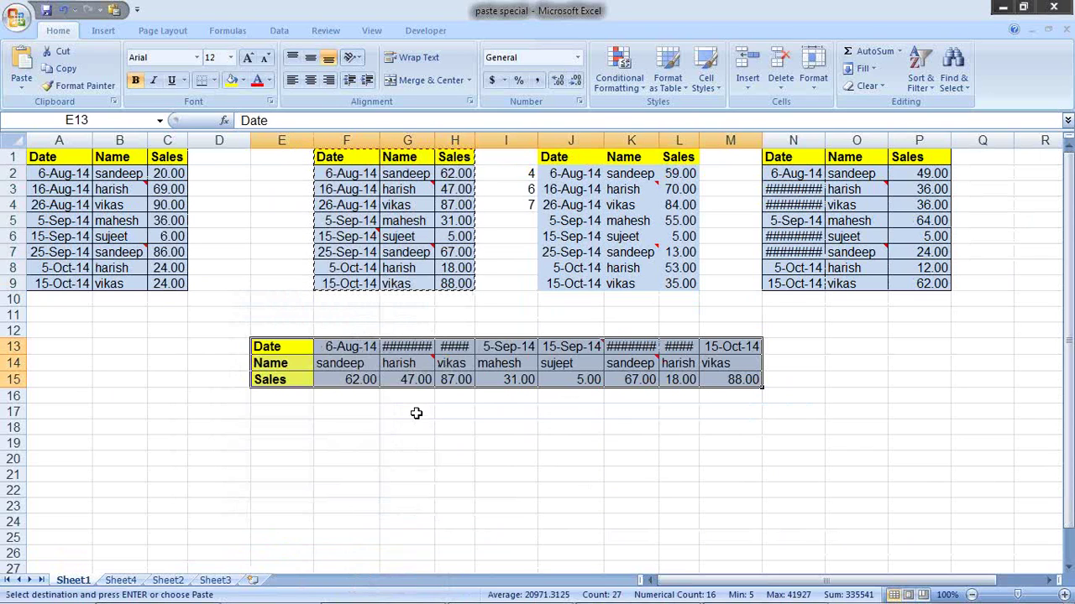
pyautogui.hotkey('ctrl', 'c')
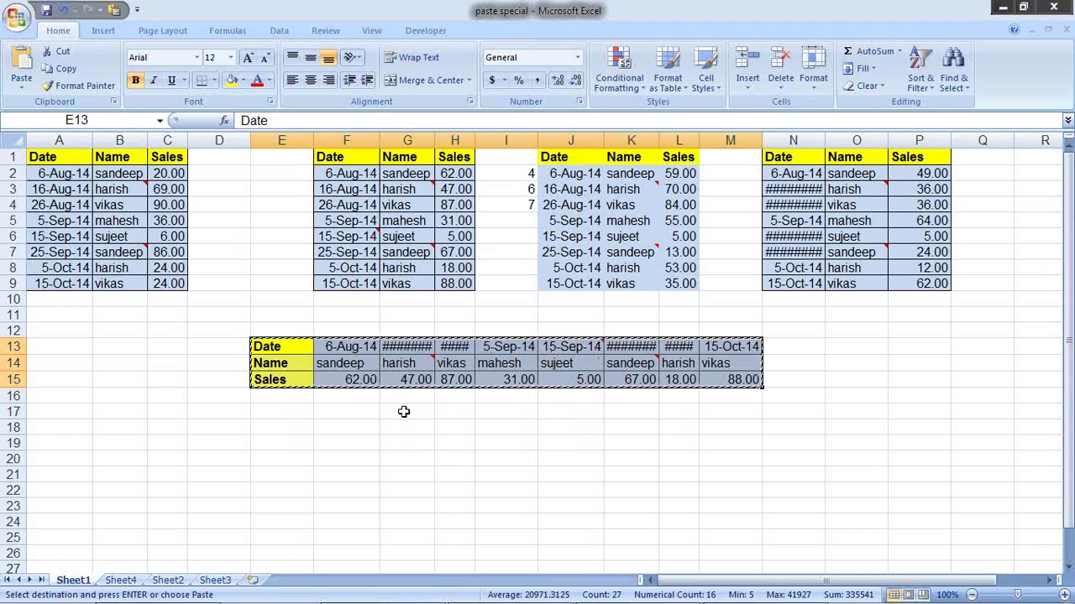
pyautogui.rightClick(298, 434)
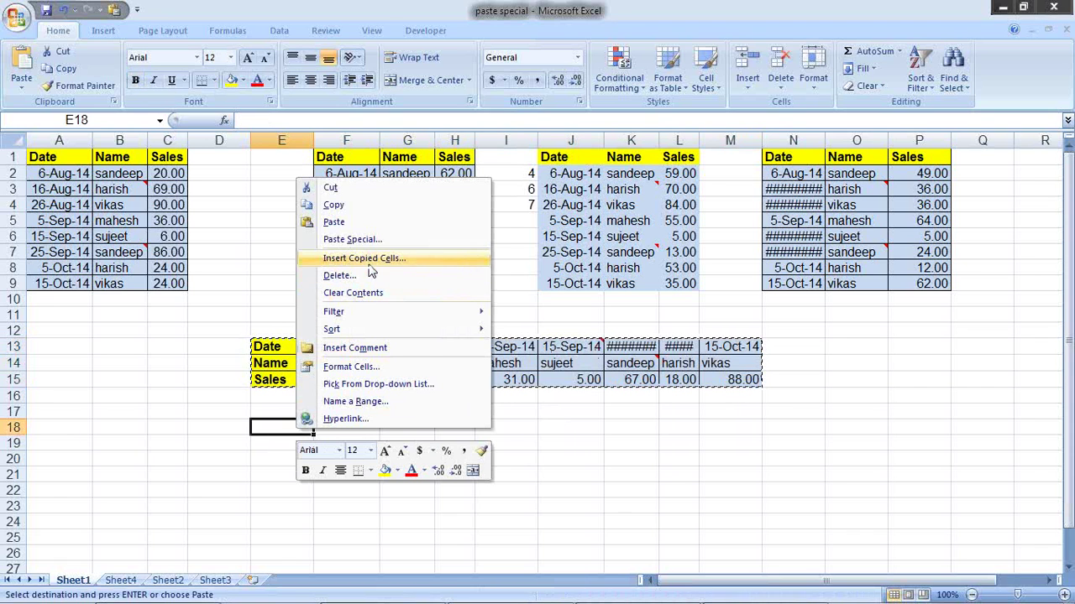
pyautogui.click(352, 240)
pyautogui.click(409, 319)
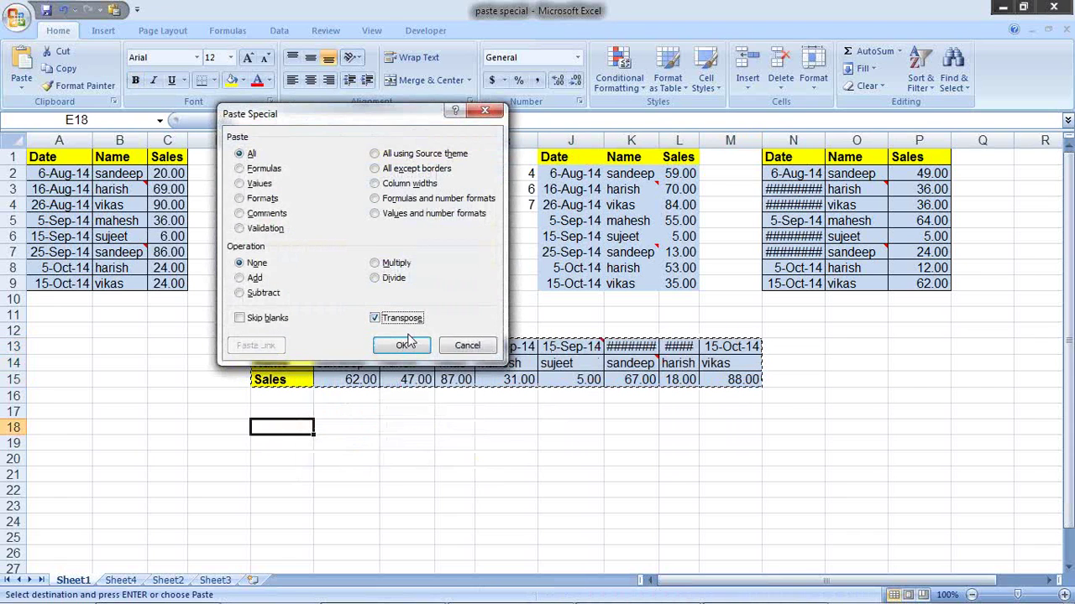
pyautogui.click(402, 346)
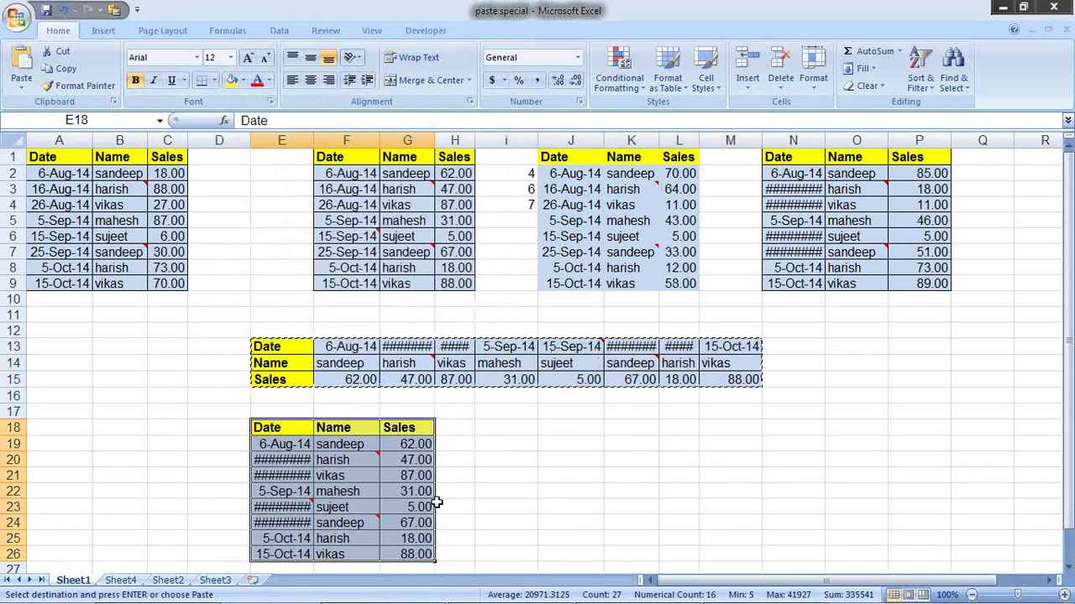
pyautogui.moveTo(13, 346)
pyautogui.mouseDown()
pyautogui.moveTo(23, 567)
pyautogui.moveTo(34, 561)
pyautogui.mouseUp()
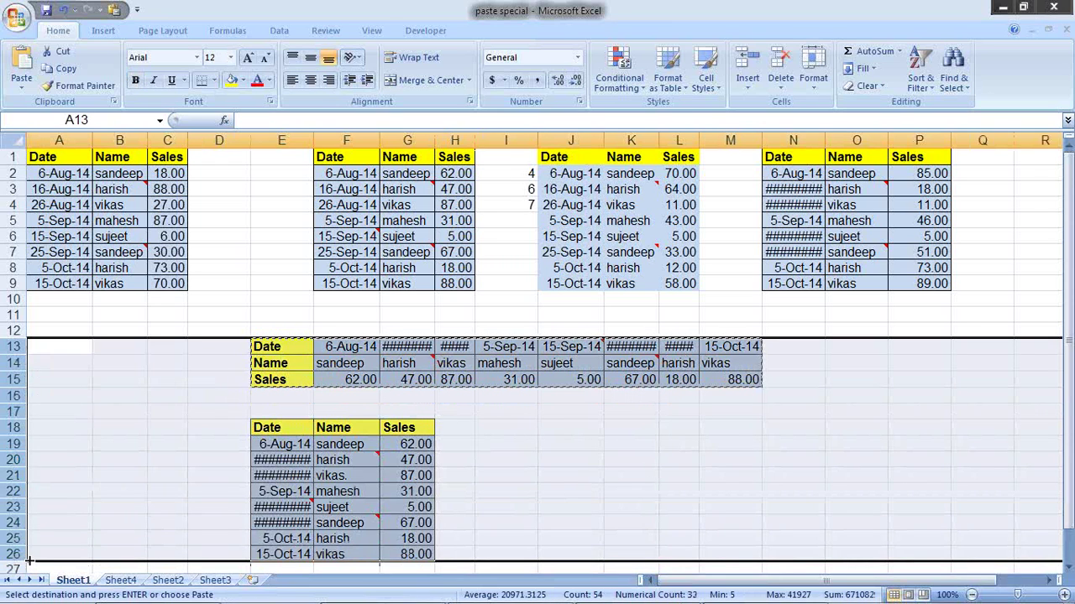
pyautogui.hotkey('alt', 'e')
pyautogui.press('d')
# Step: Delete columns F through P to remove the extra tables
pyautogui.click(318, 413)
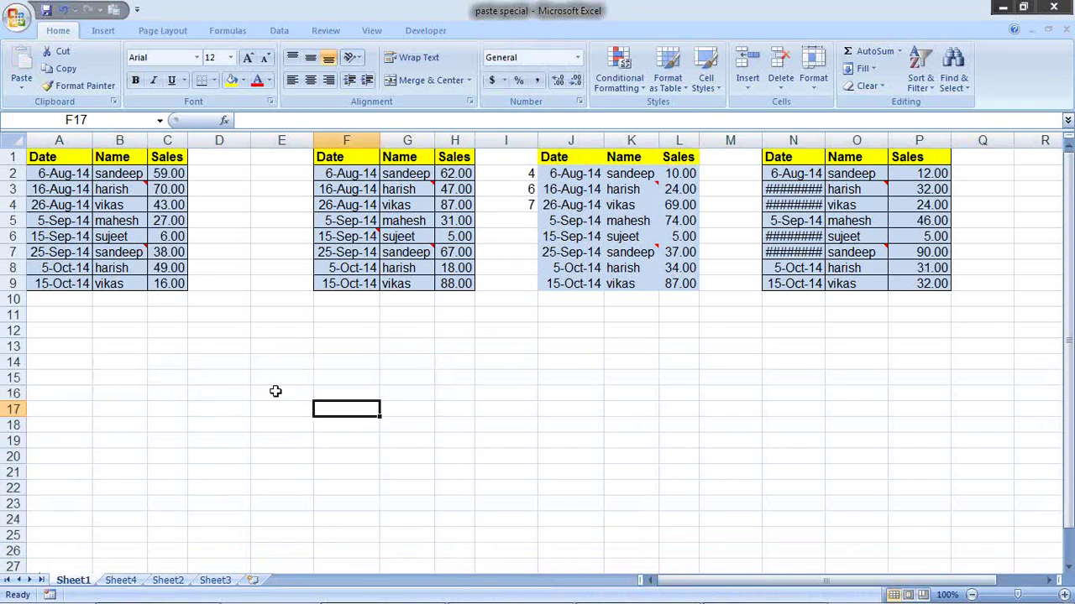
pyautogui.click(297, 309)
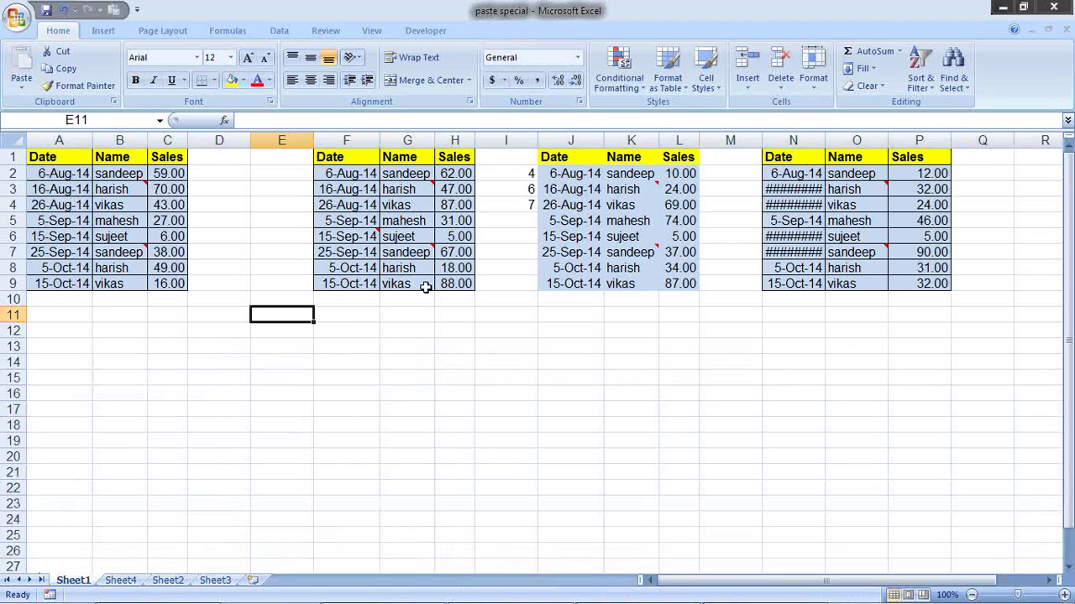
pyautogui.moveTo(329, 141)
pyautogui.mouseDown()
pyautogui.moveTo(595, 160)
pyautogui.moveTo(924, 140)
pyautogui.mouseUp()
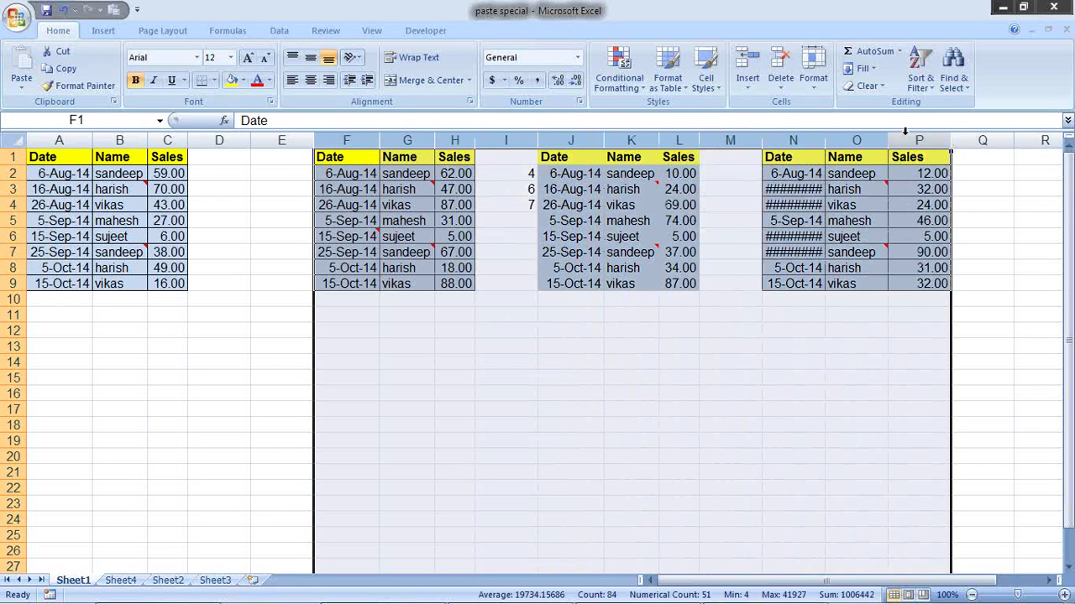
pyautogui.rightClick(877, 139)
pyautogui.click(915, 233)
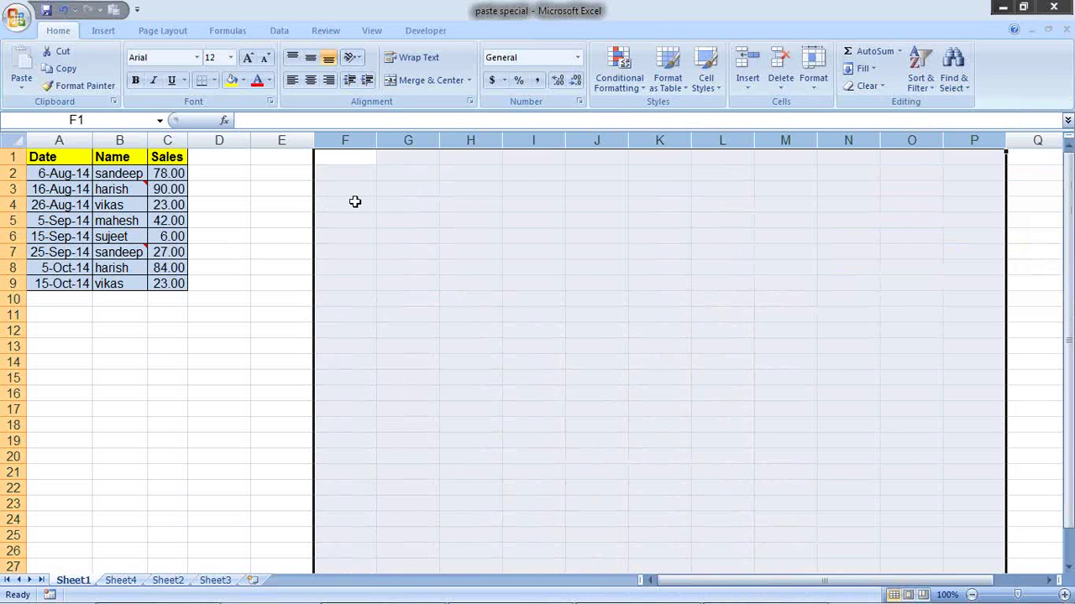
# Step: Enter =A1 in F1 and fill it down to row 9 and across to column H
pyautogui.click(346, 158)
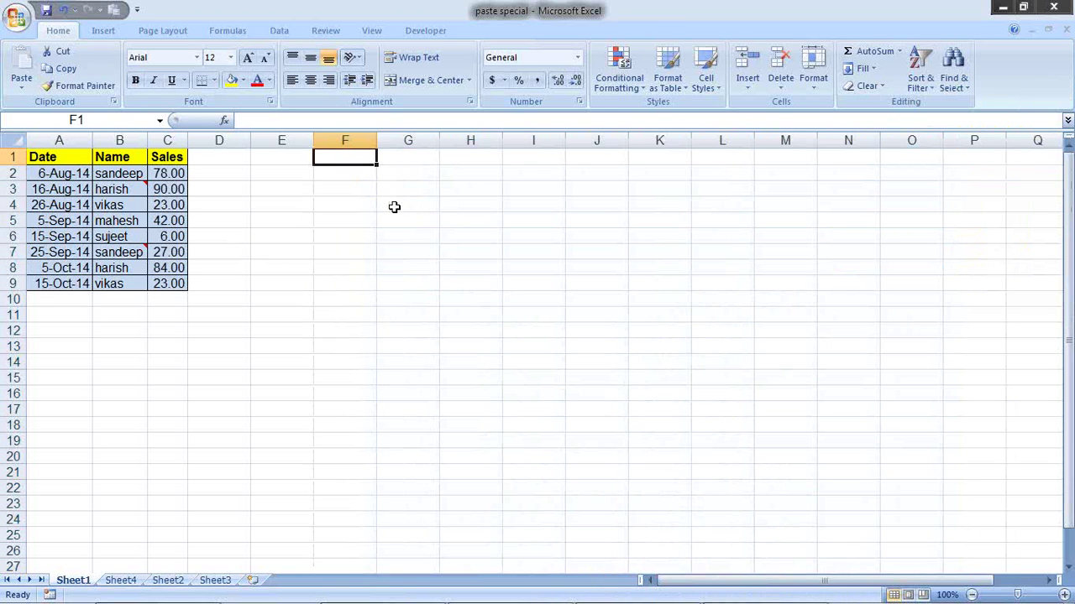
pyautogui.write('=')
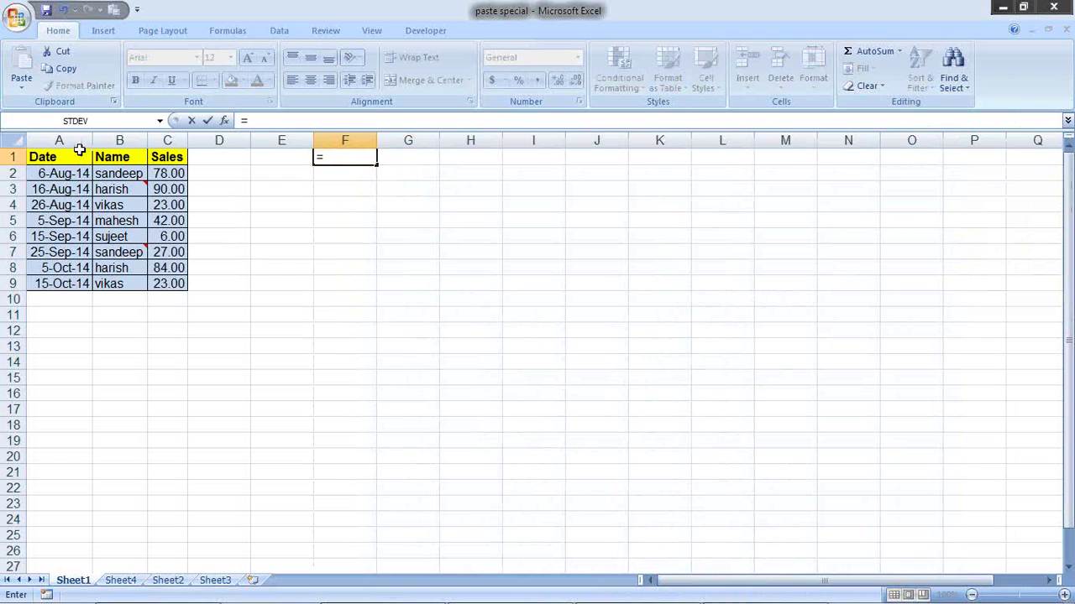
pyautogui.click(82, 156)
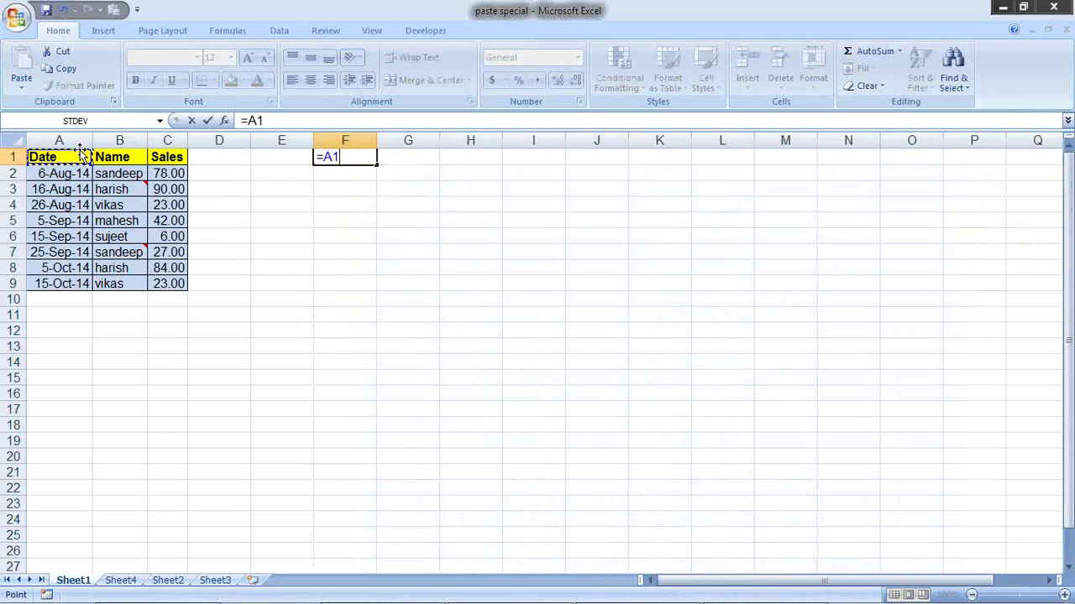
pyautogui.press('Return')
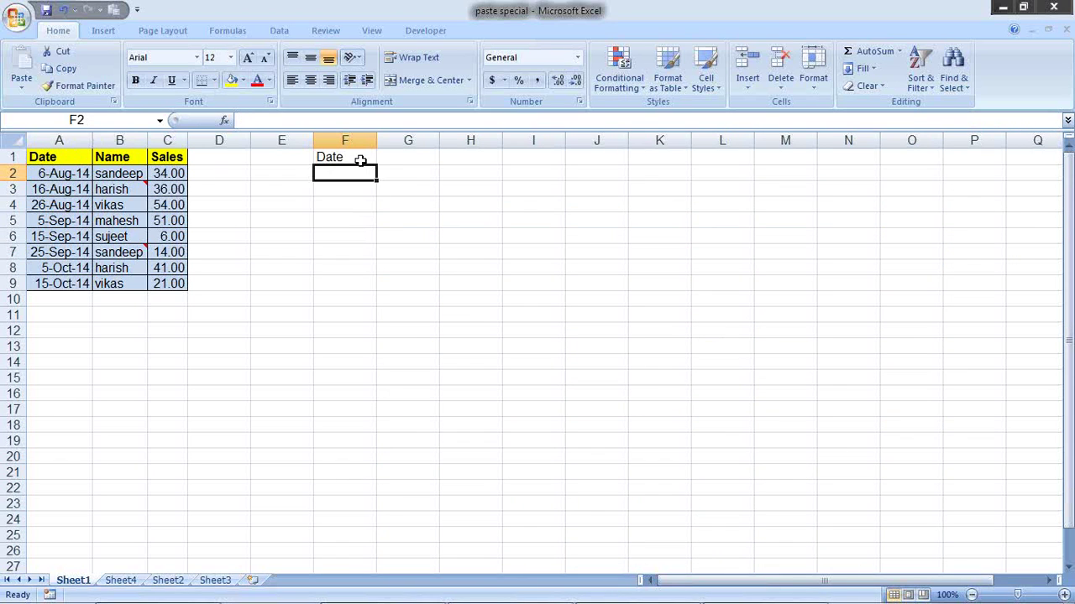
pyautogui.click(357, 160)
pyautogui.moveTo(377, 164); pyautogui.dragTo(375, 290)
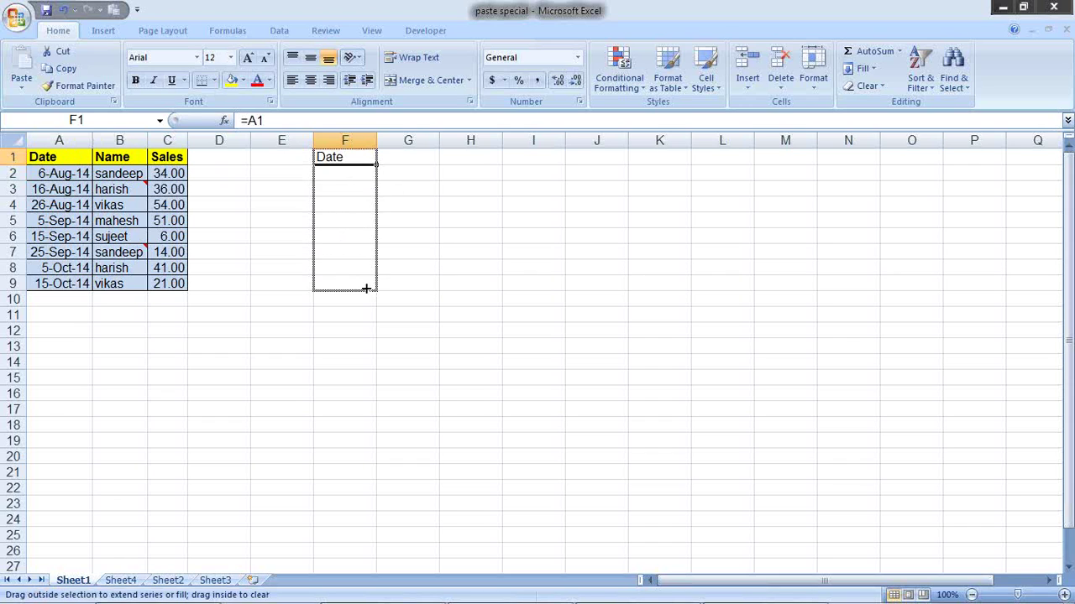
pyautogui.moveTo(379, 292); pyautogui.dragTo(480, 294)
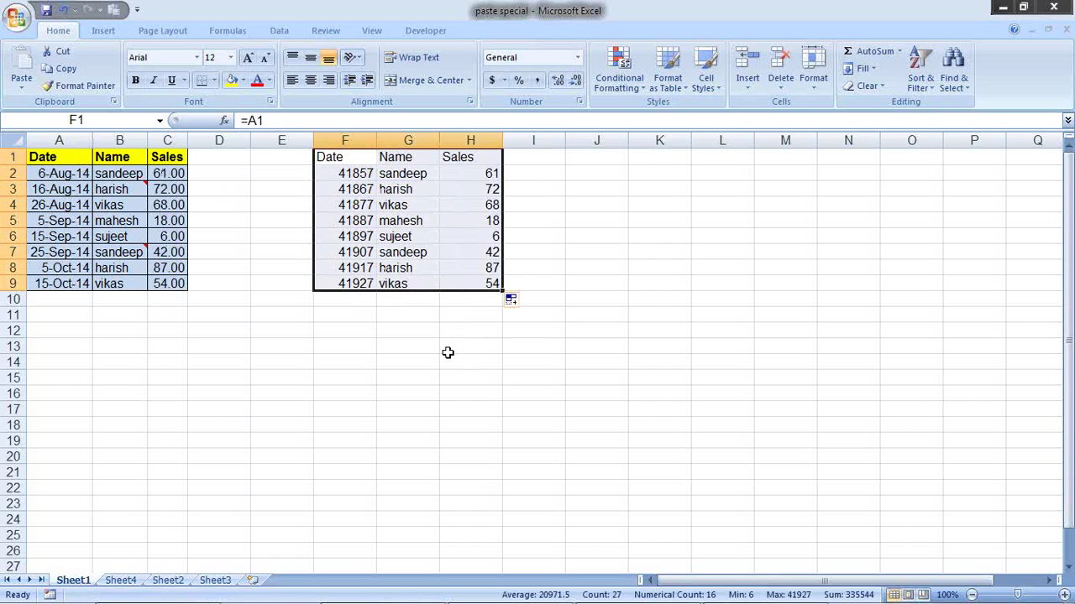
pyautogui.click(363, 159)
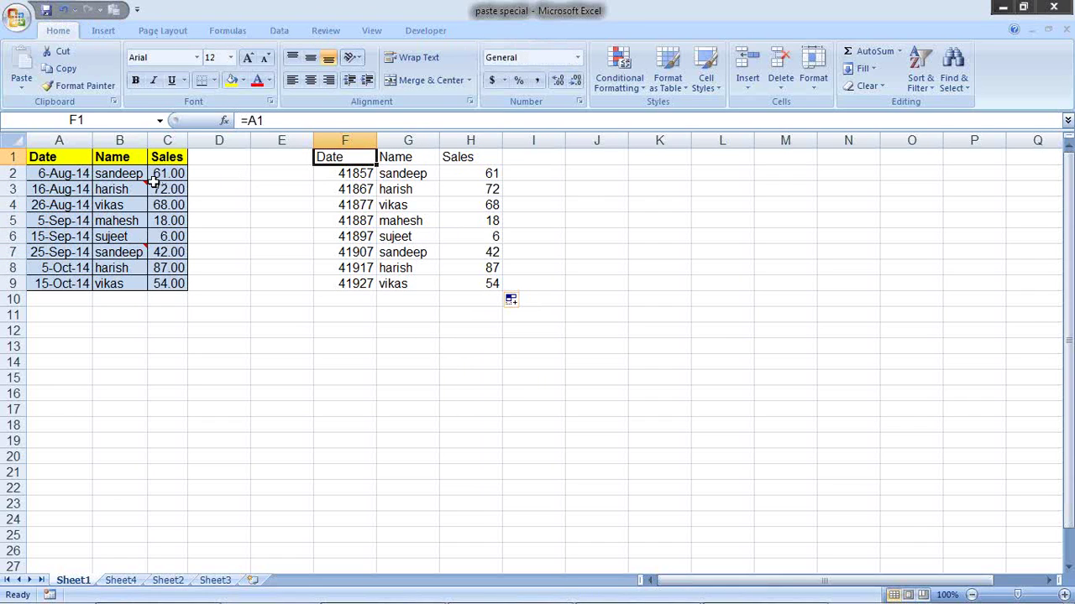
# Step: Copy the source sales table A1:C9
pyautogui.moveTo(74, 154)
pyautogui.mouseDown()
pyautogui.moveTo(198, 328)
pyautogui.moveTo(168, 269)
pyautogui.mouseUp()
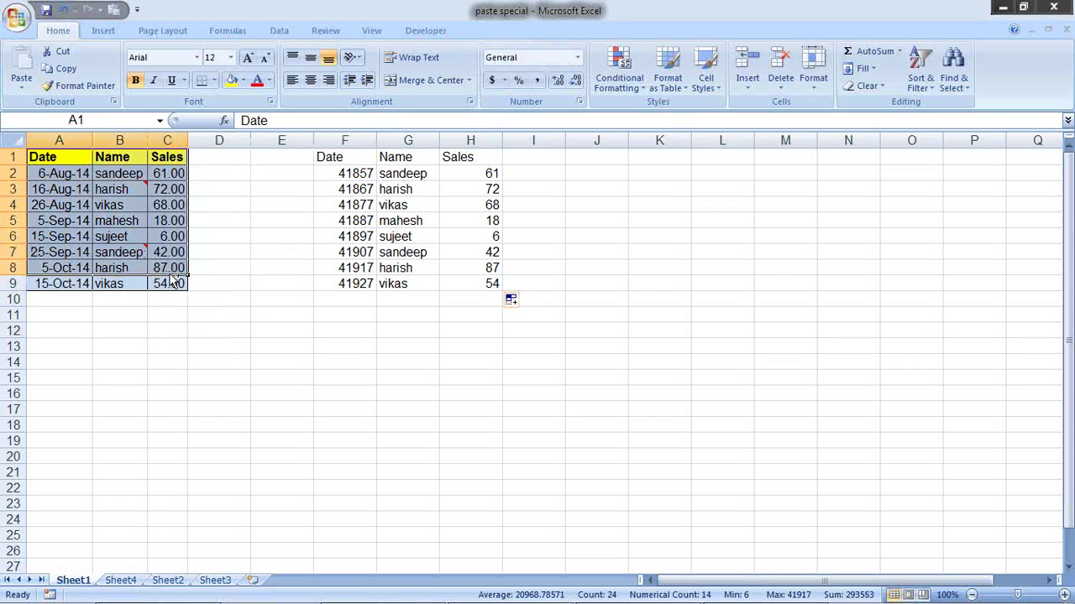
pyautogui.hotkey('ctrl', 'c')
pyautogui.click(344, 162)
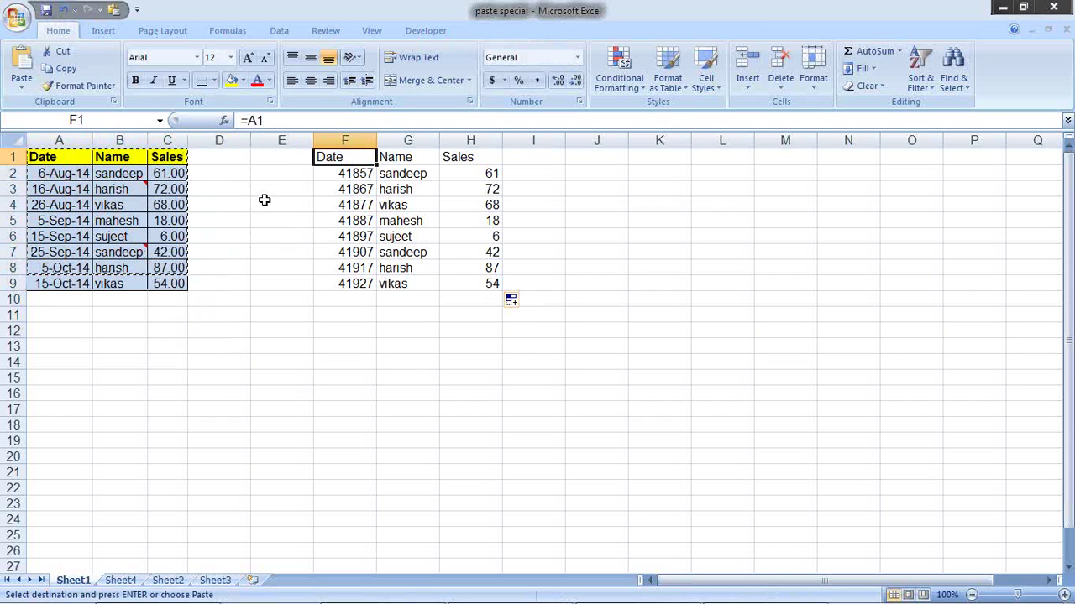
pyautogui.press('Escape')
pyautogui.moveTo(59, 173)
pyautogui.mouseDown()
pyautogui.moveTo(101, 191)
pyautogui.moveTo(162, 282)
pyautogui.mouseUp()
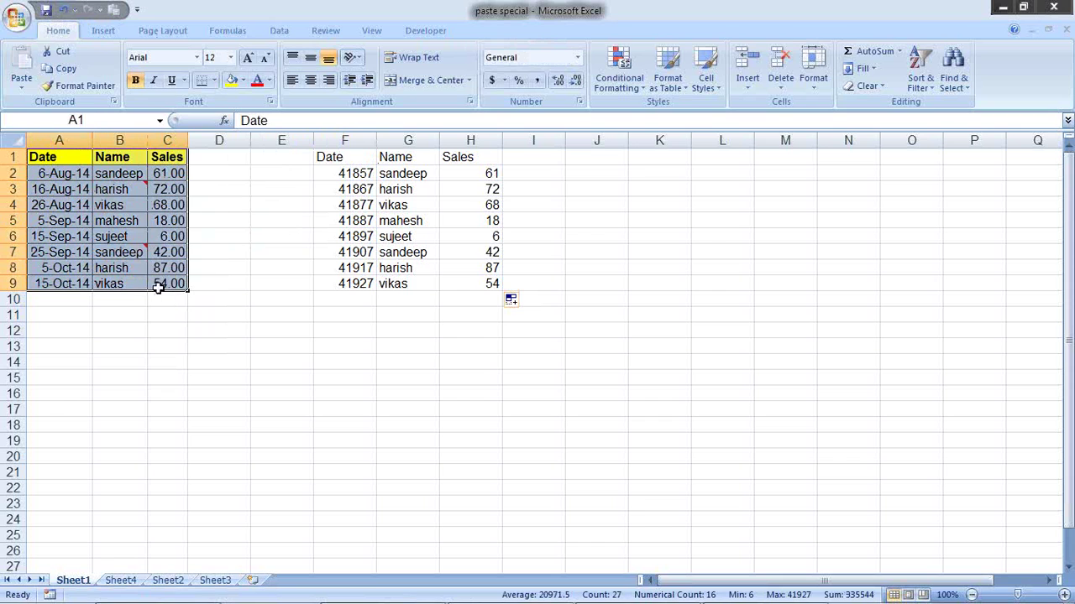
pyautogui.hotkey('ctrl', 'c')
# Step: Paste only the table's formats into F1 via Paste Special
pyautogui.click(335, 157)
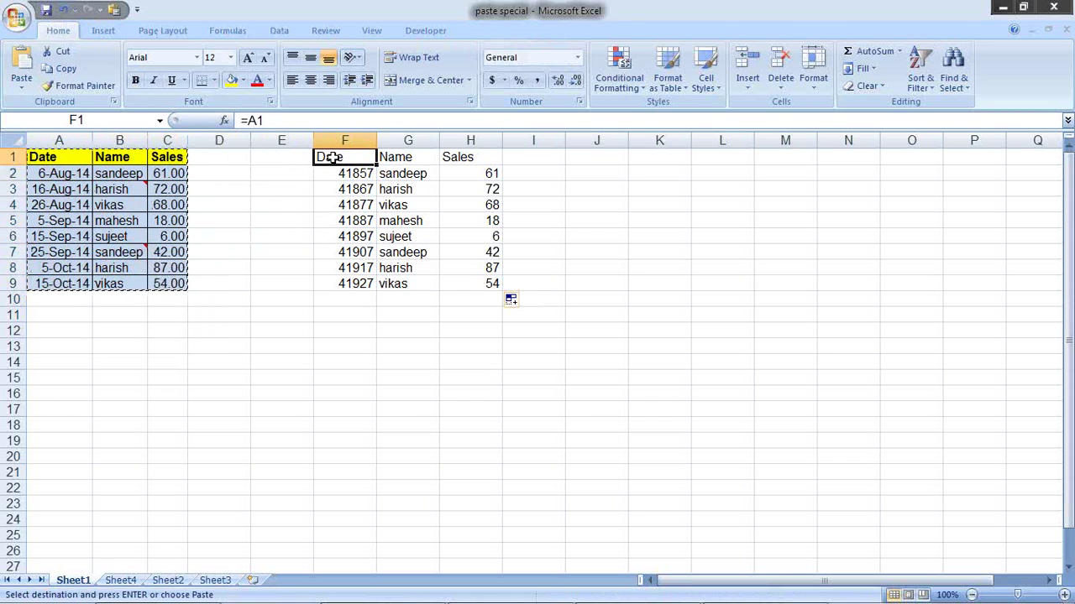
pyautogui.hotkey('alt', 'e')
pyautogui.press('s')
pyautogui.click(528, 336)
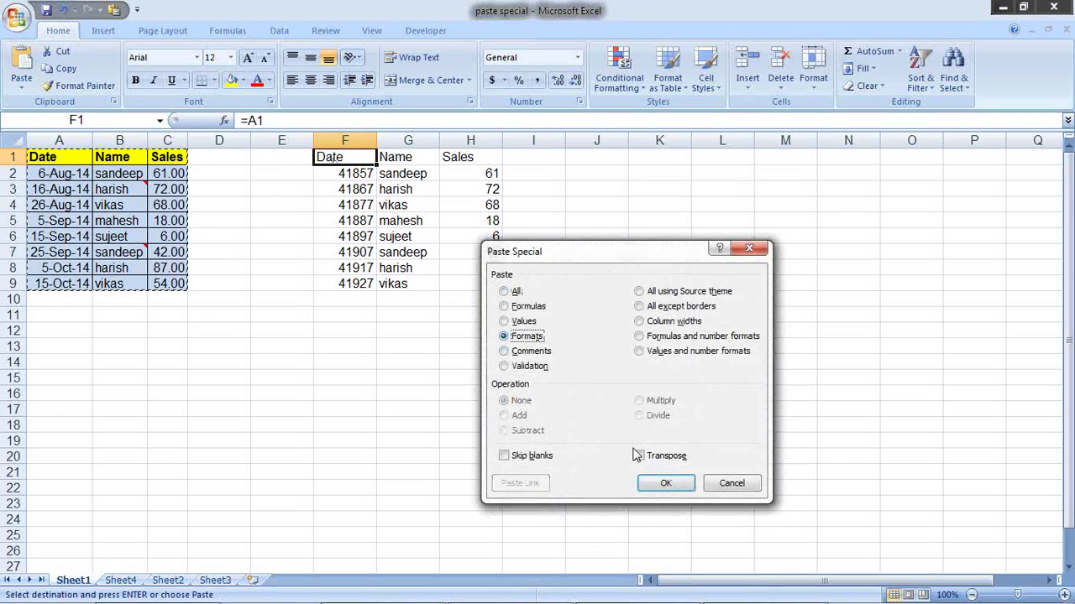
pyautogui.click(664, 483)
# Step: Paste the source column widths onto the F1:H9 copy and end copy mode
pyautogui.hotkey('alt', 'e')
pyautogui.press('s')
pyautogui.click(676, 322)
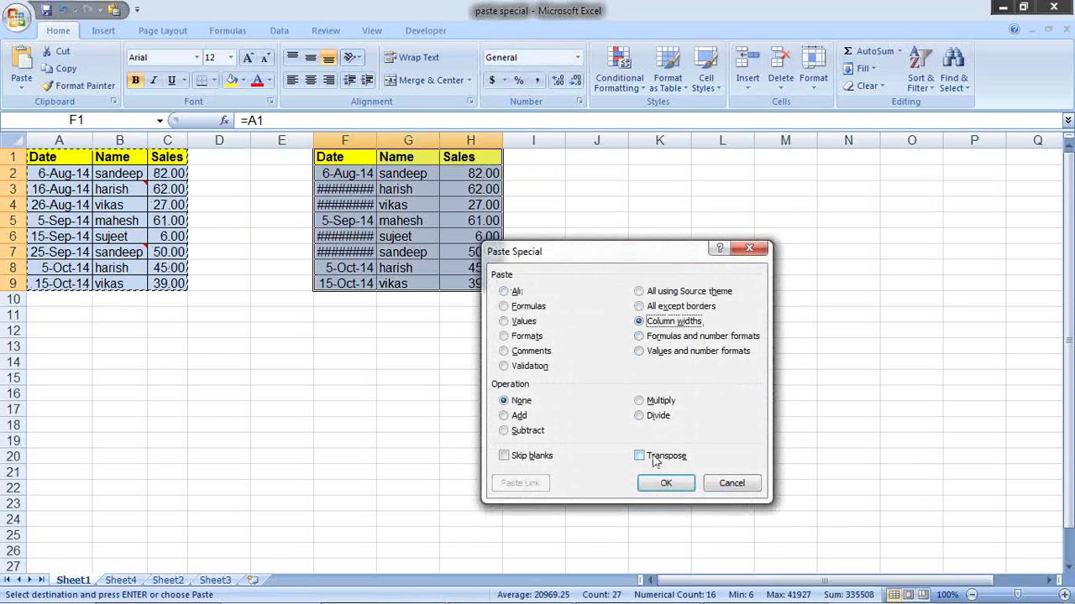
pyautogui.click(665, 483)
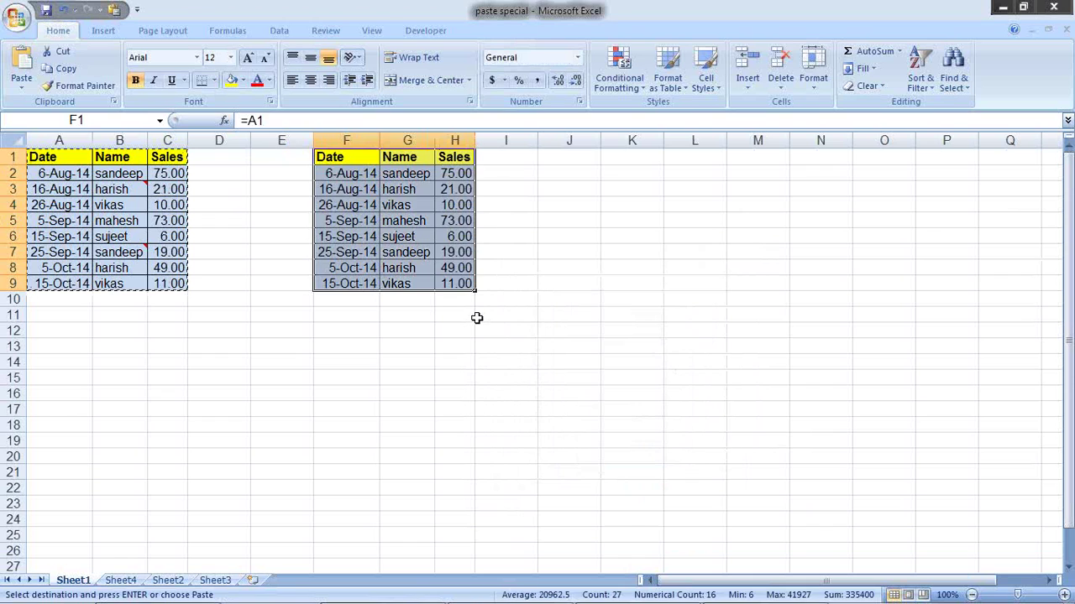
pyautogui.click(477, 313)
pyautogui.press('Escape')
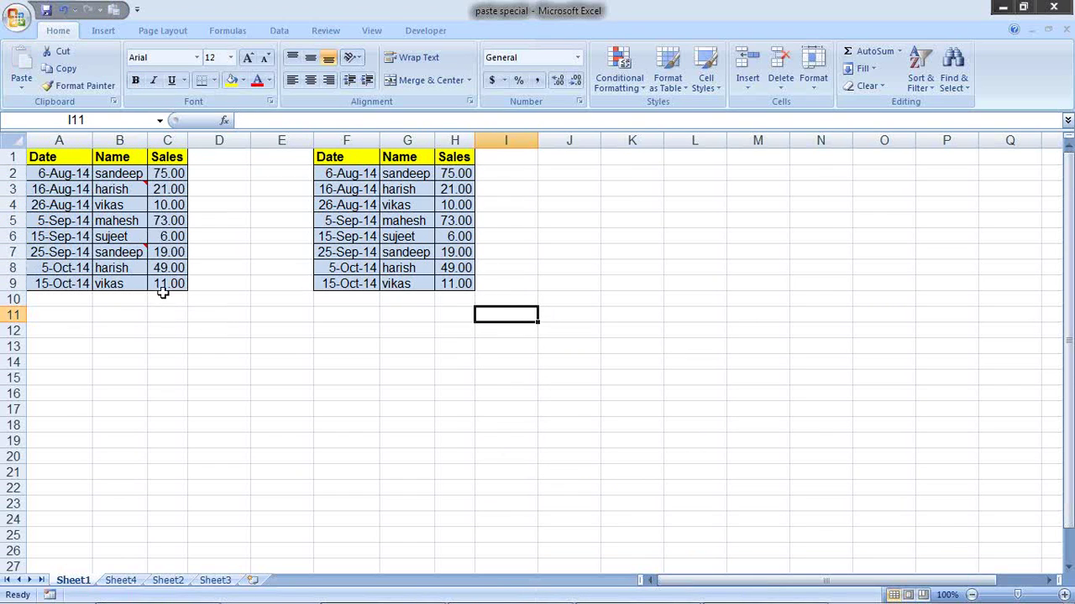
# Step: Check the linked date cells in column F against the source date in A2
pyautogui.moveTo(334, 162); pyautogui.dragTo(344, 267)
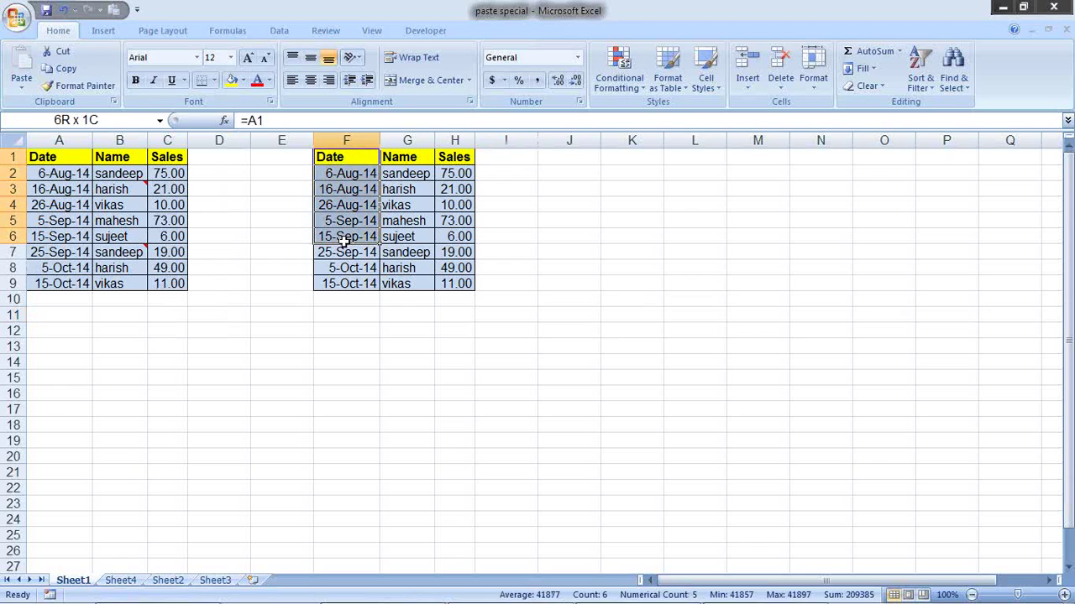
pyautogui.click(175, 284)
pyautogui.click(363, 280)
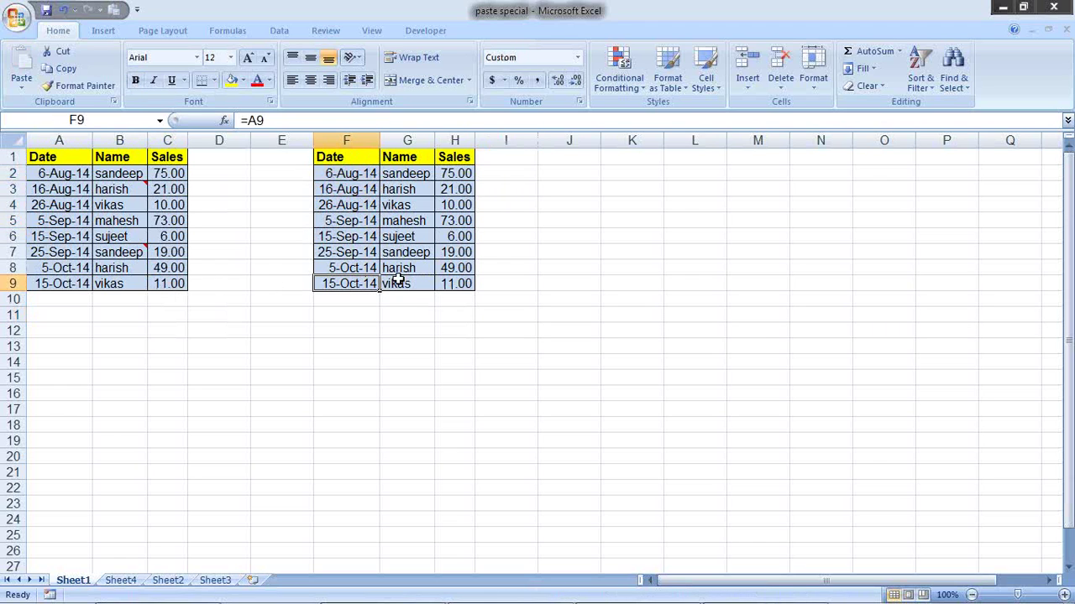
pyautogui.click(66, 177)
pyautogui.moveTo(72, 157); pyautogui.dragTo(114, 157)
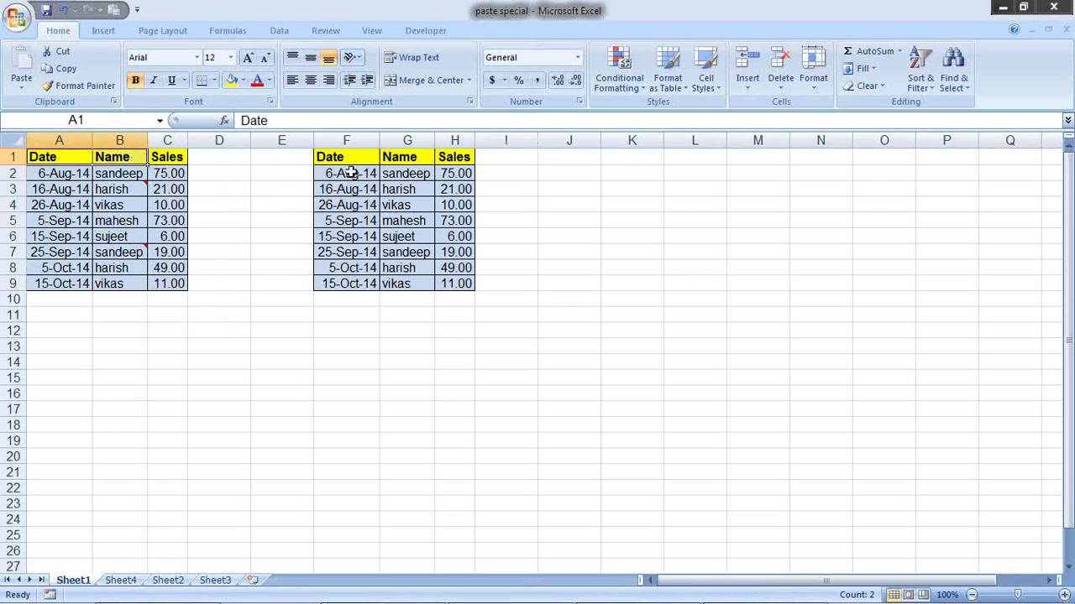
# Step: Extend the linked formulas out to column J, then undo that and the column-width paste
pyautogui.moveTo(357, 161)
pyautogui.mouseDown()
pyautogui.moveTo(469, 289)
pyautogui.moveTo(476, 419)
pyautogui.mouseUp()
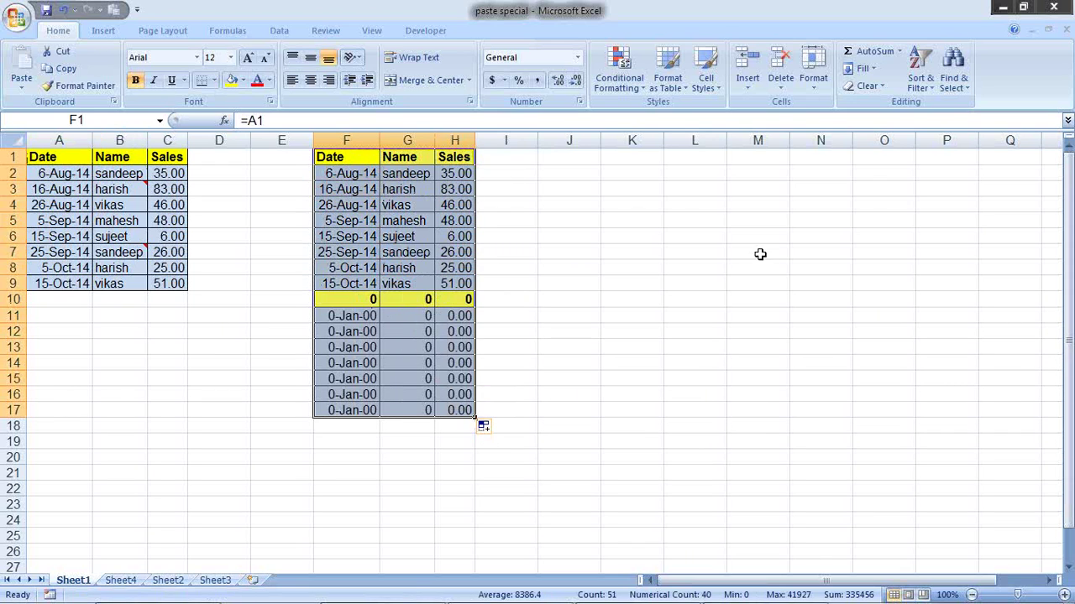
pyautogui.moveTo(475, 417); pyautogui.dragTo(594, 424)
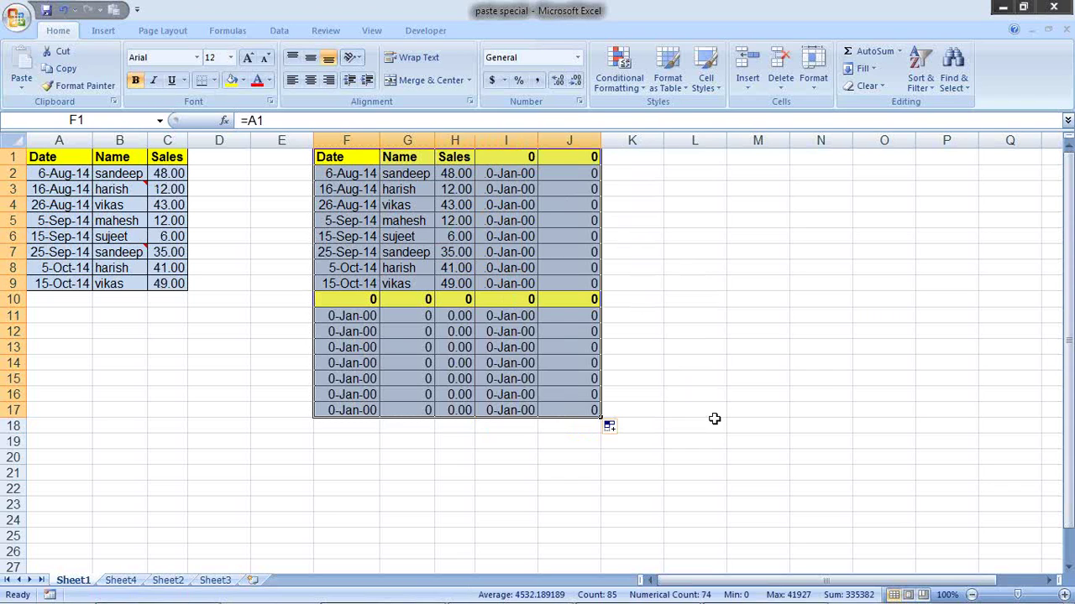
pyautogui.hotkey('ctrl', 'z')
pyautogui.hotkey('ctrl', 'z')
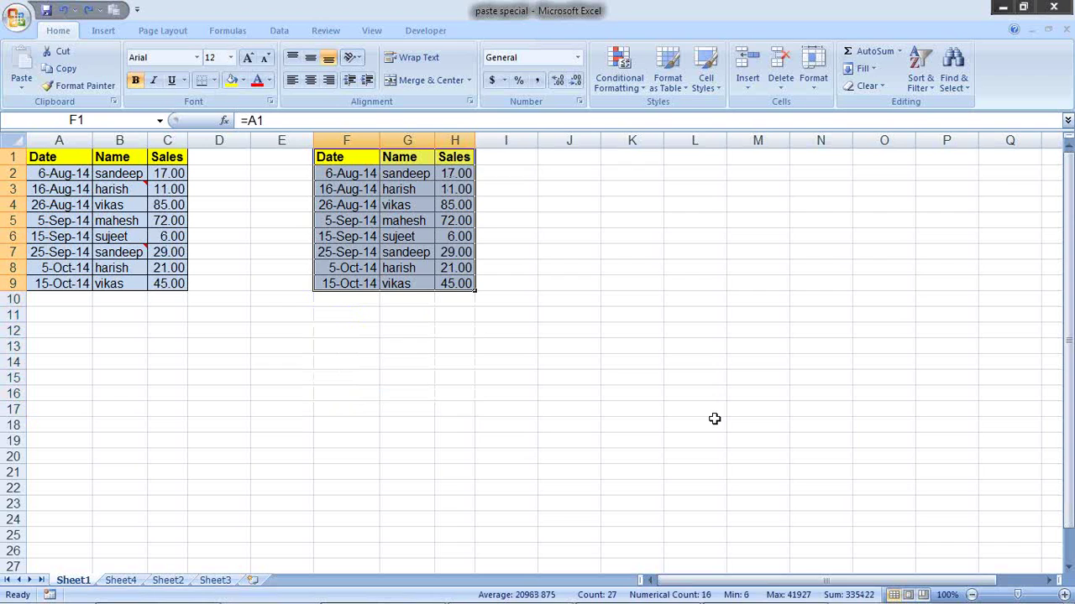
pyautogui.hotkey('ctrl', 'z')
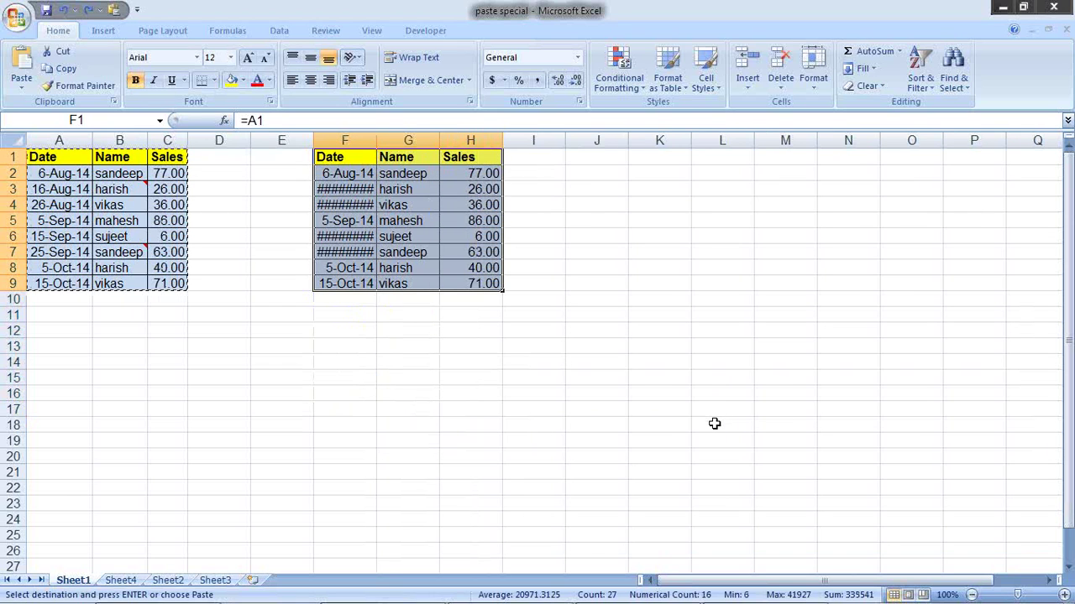
# Step: Paste values only with Alt+E, S, V, then undo it to leave F1:H9 empty
pyautogui.hotkey('alt', 'e')
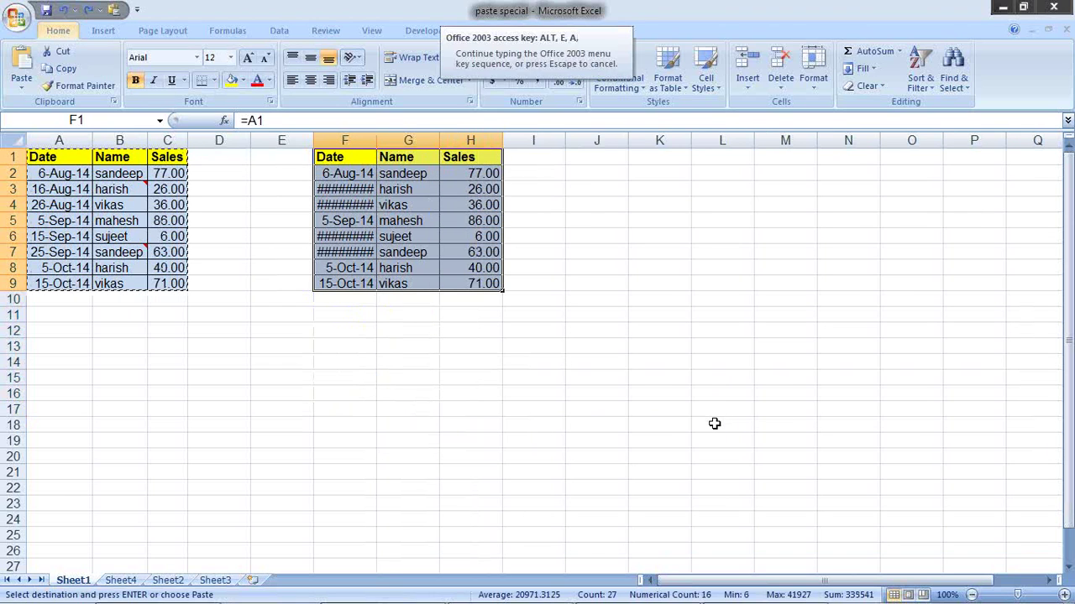
pyautogui.press('s')
pyautogui.press('v')
pyautogui.press('Return')
pyautogui.hotkey('ctrl', 'z')
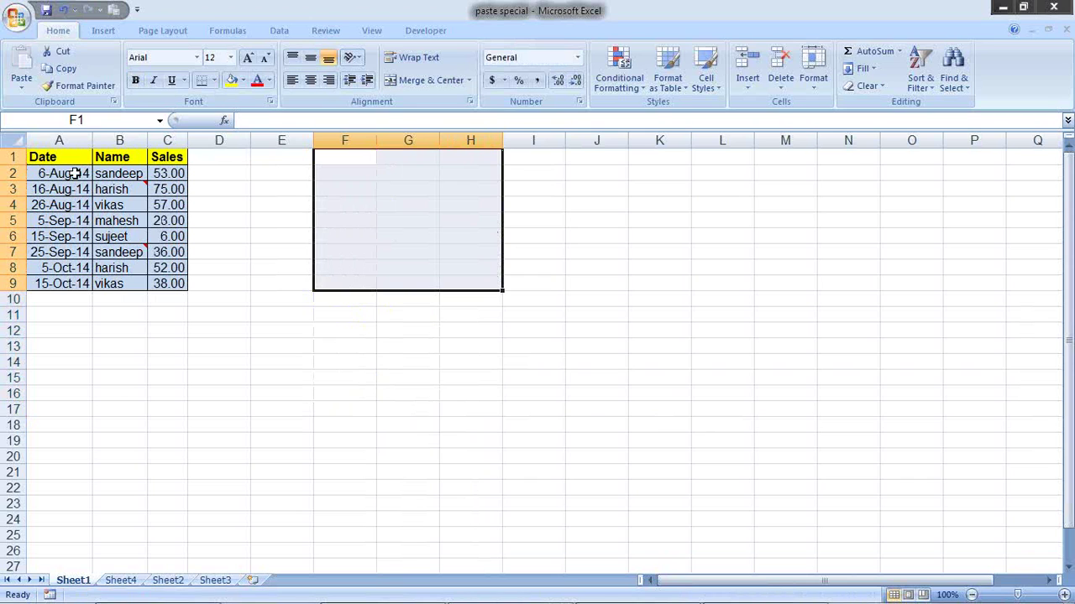
# Step: Copy the sales table A1:C9 and paste it as links into G1
pyautogui.click(87, 157)
pyautogui.hotkey('ctrl', 'a')
pyautogui.moveTo(87, 157); pyautogui.dragTo(146, 262)
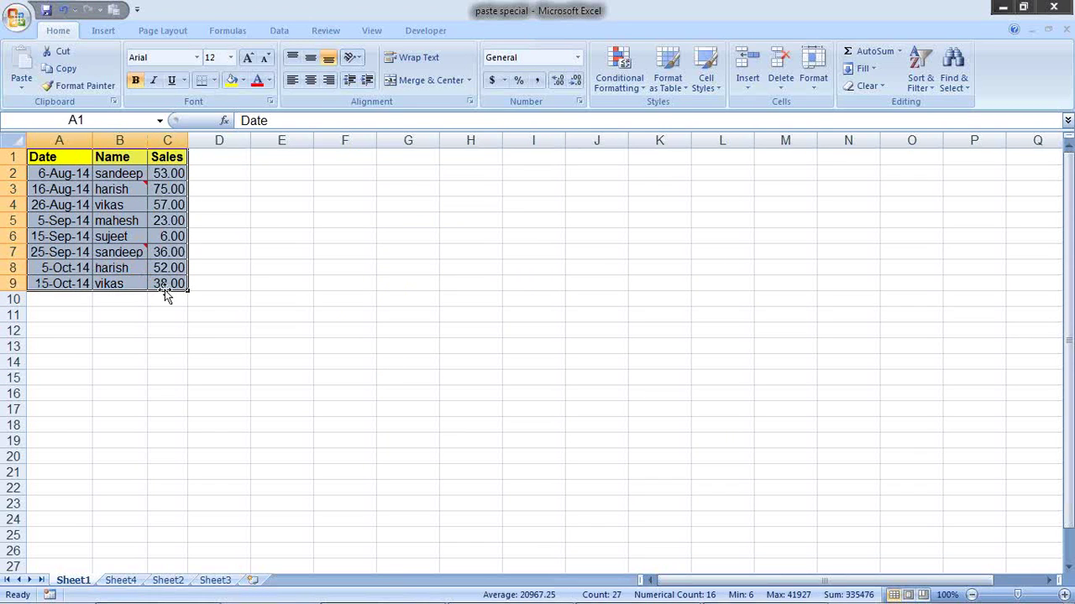
pyautogui.hotkey('ctrl', 'c')
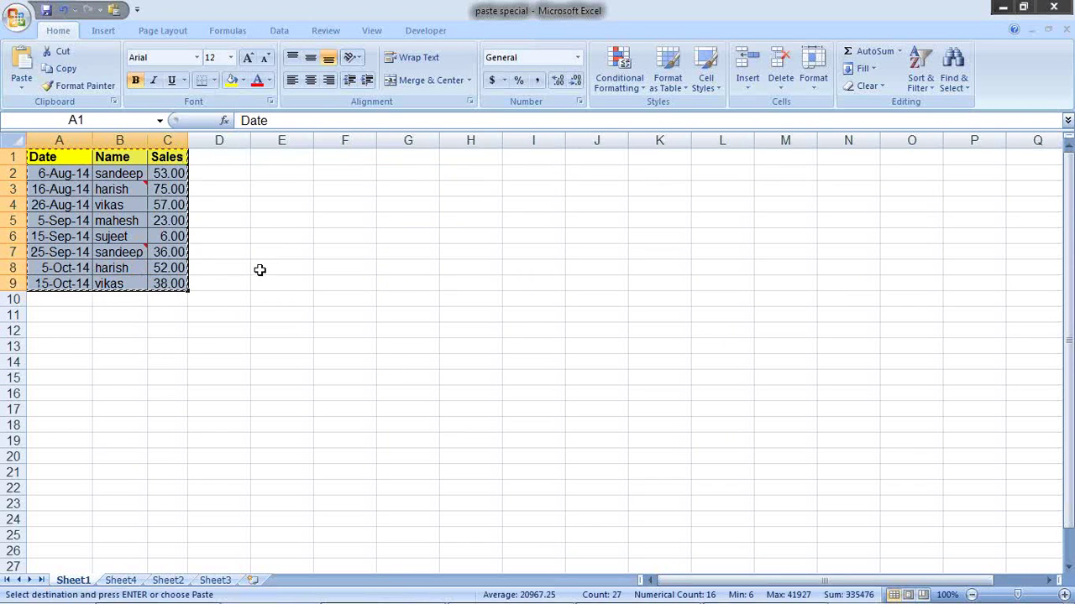
pyautogui.rightClick(384, 156)
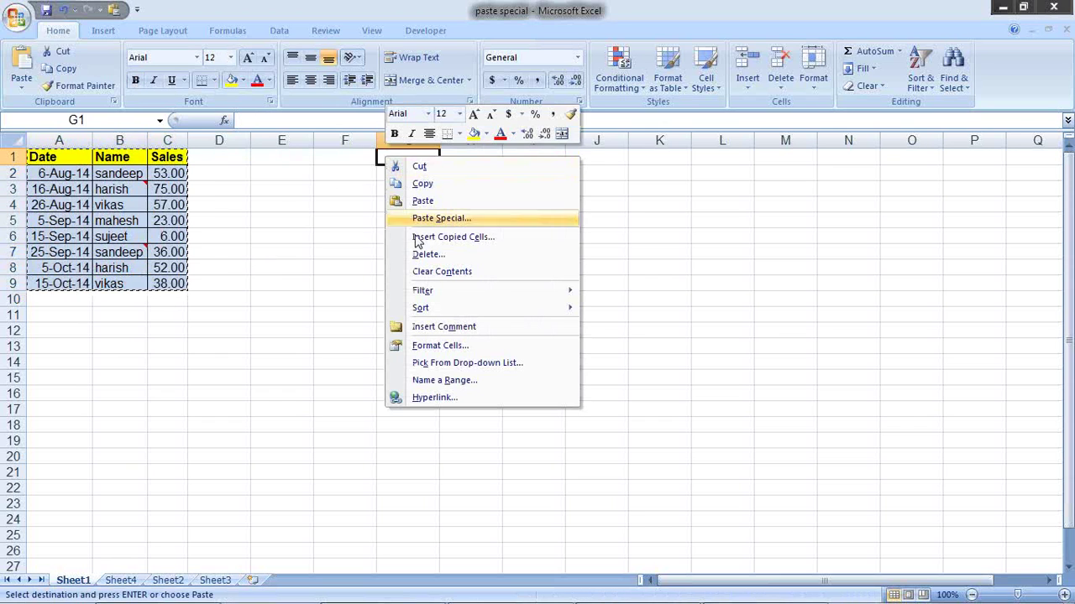
pyautogui.click(422, 217)
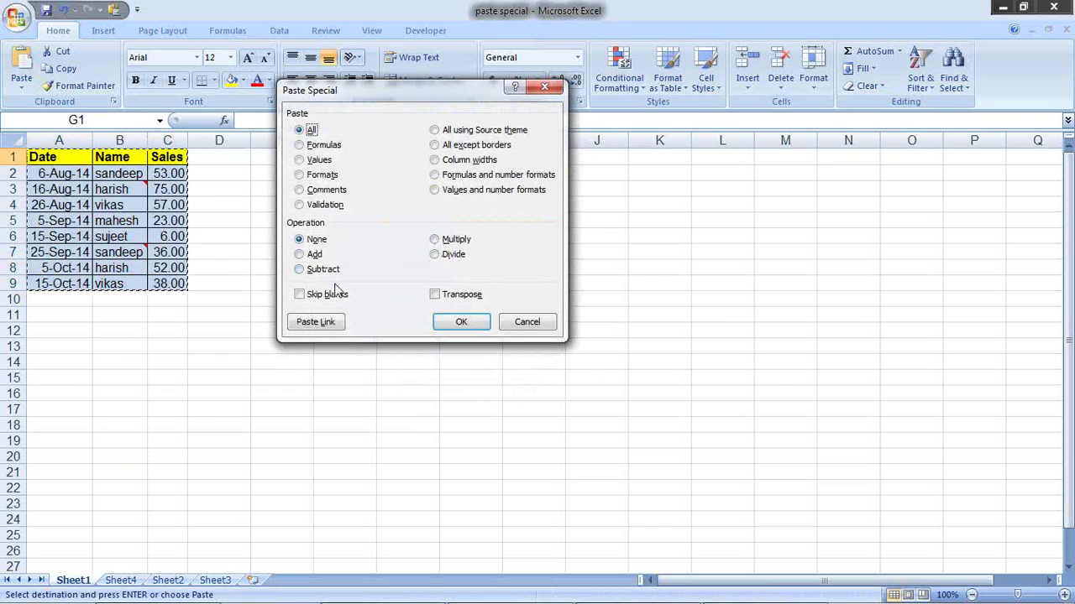
pyautogui.click(323, 324)
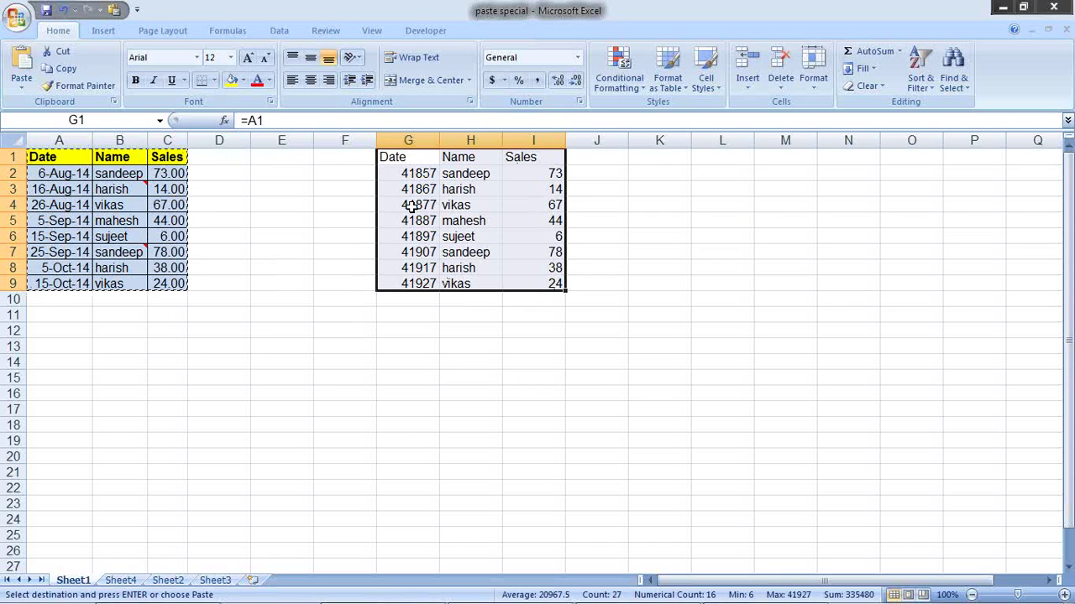
# Step: Check the link formulas in the pasted dates, row 8, sales values and G1
pyautogui.click(408, 173)
pyautogui.click(420, 220)
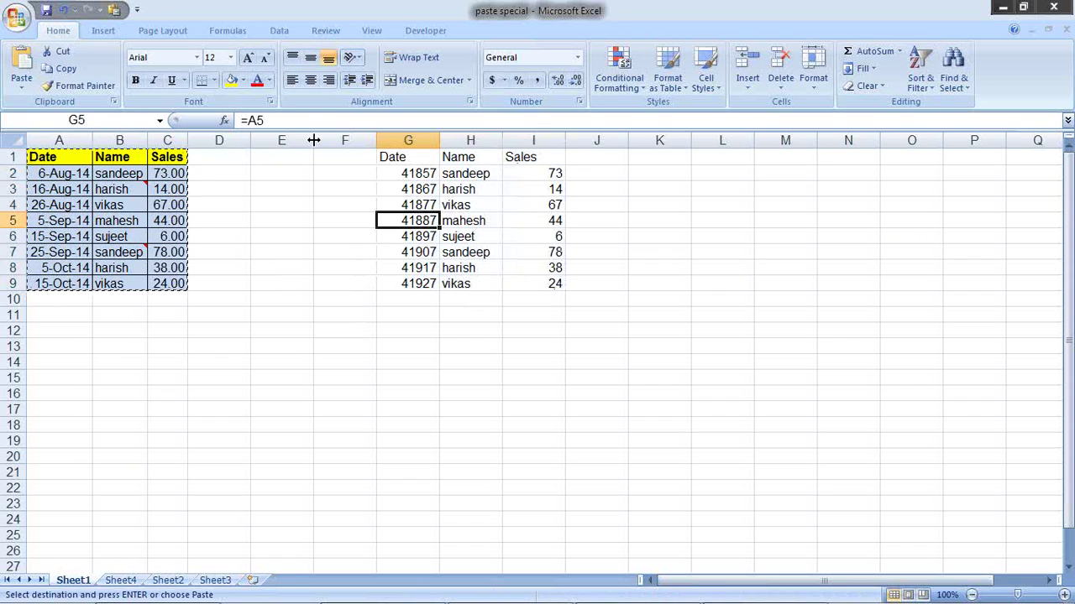
pyautogui.click(424, 268)
pyautogui.click(458, 269)
pyautogui.click(511, 266)
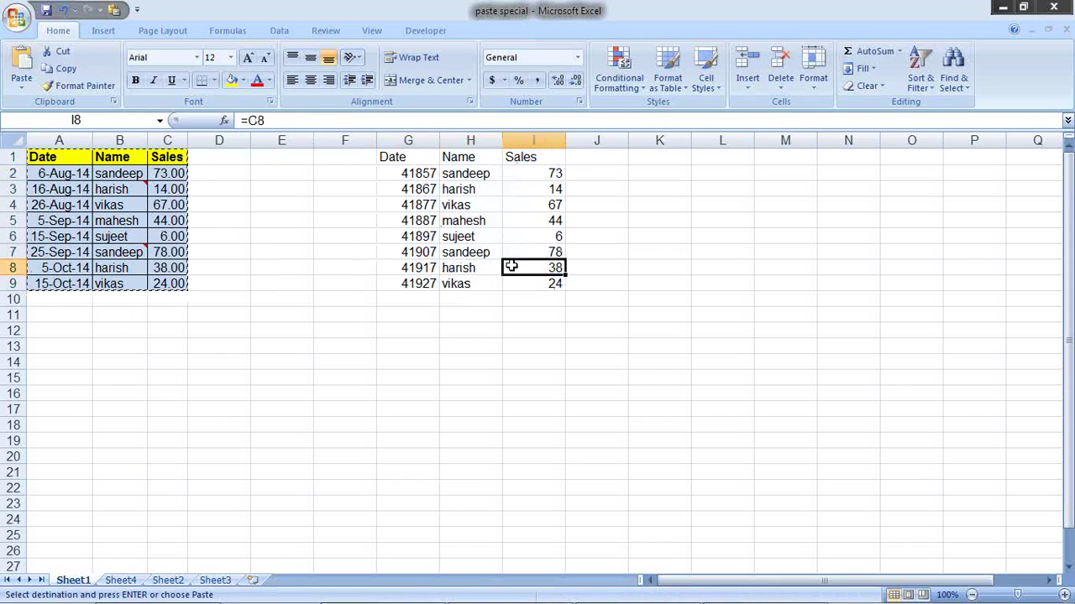
pyautogui.click(410, 160)
# Step: Paste Special the table's formulas, then its formats, into G1:I9
pyautogui.hotkey('alt', 'e')
pyautogui.press('s')
pyautogui.press('f')
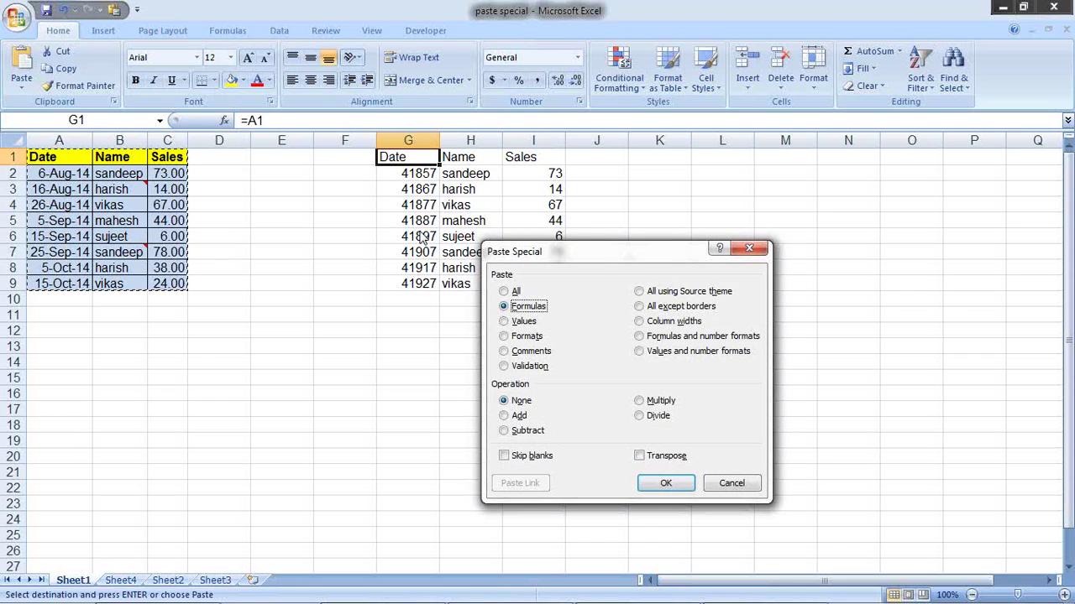
pyautogui.press('Return')
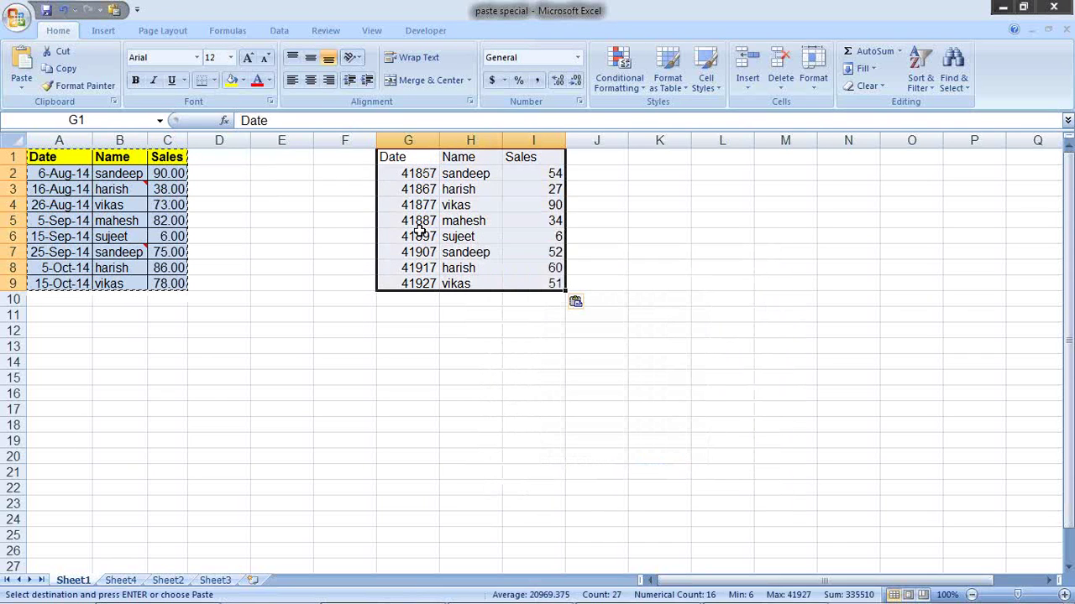
pyautogui.hotkey('alt', 'e')
pyautogui.press('s')
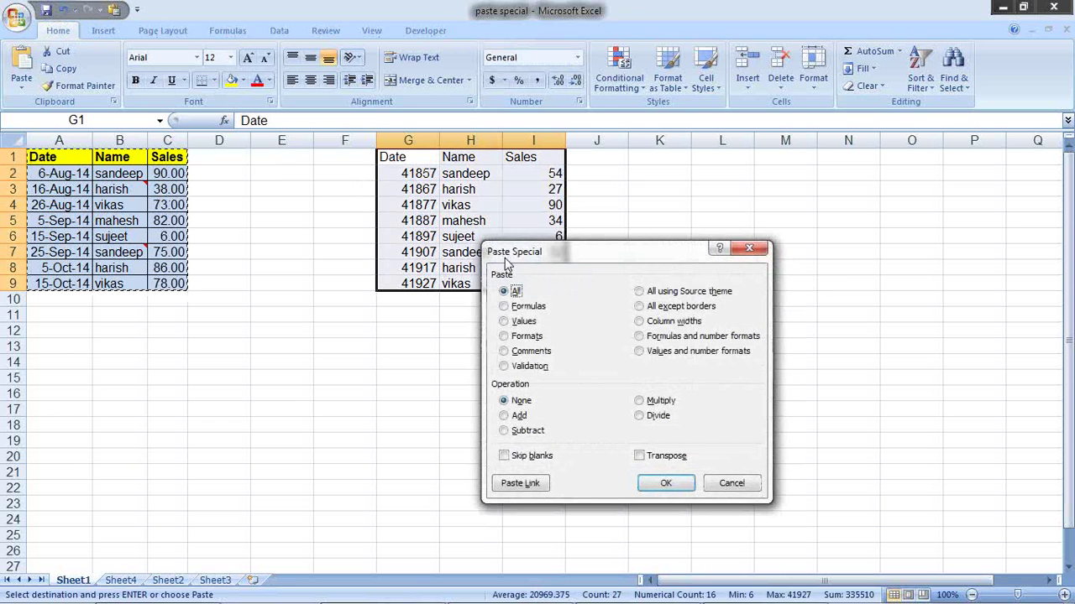
pyautogui.press('t')
pyautogui.press('Return')
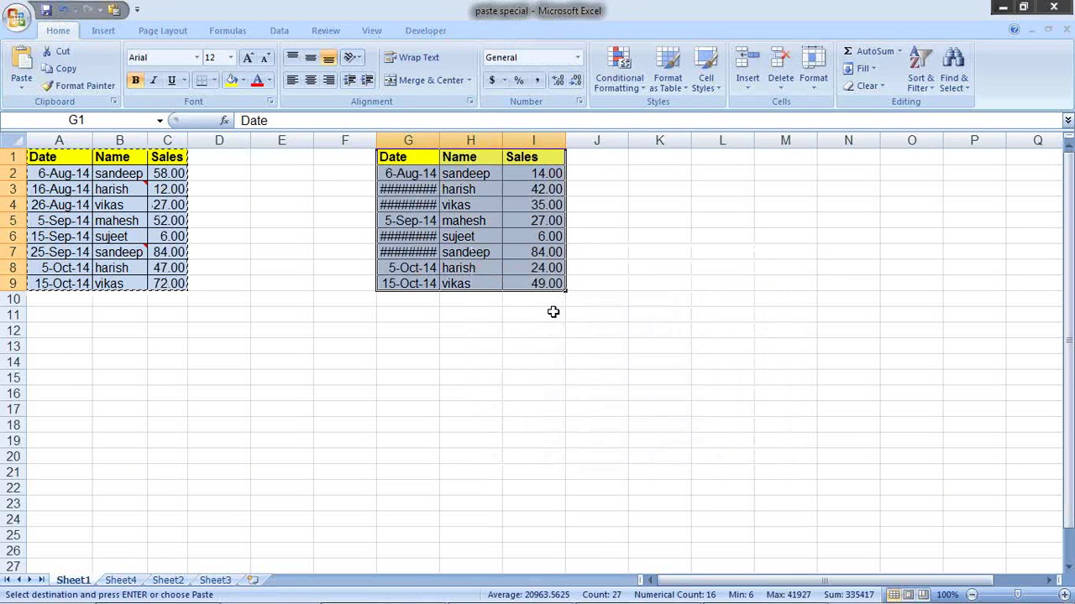
# Step: Paste the source column widths onto G1:I9 and end copy mode
pyautogui.hotkey('alt', 'e')
pyautogui.press('s')
pyautogui.press('w')
pyautogui.press('Return')
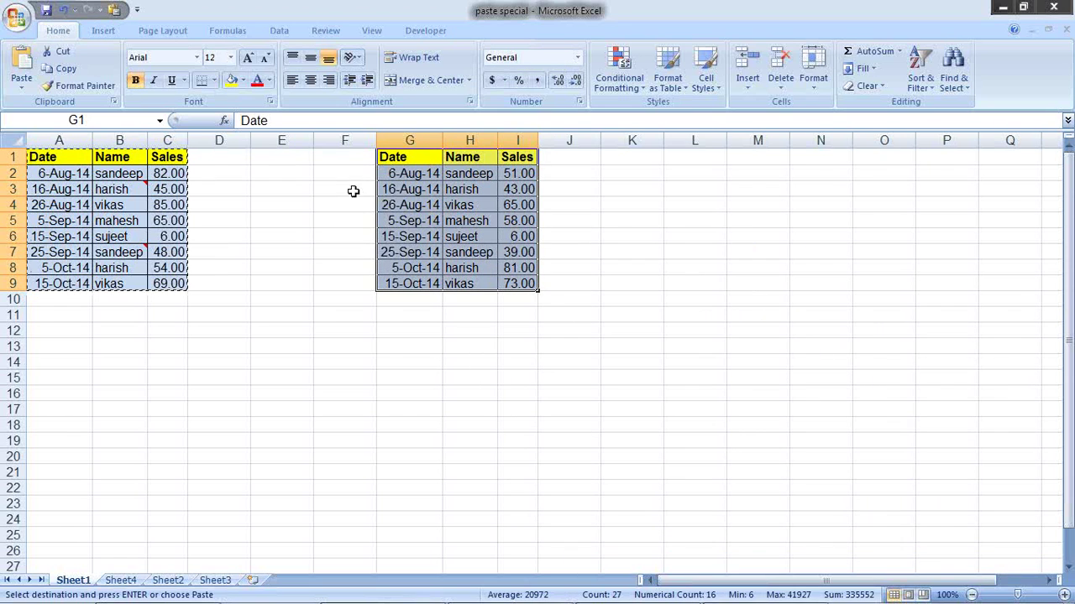
pyautogui.press('Escape')
# Step: Change the name in B2 to Pradeep and check the copied name in H2
pyautogui.click(119, 174)
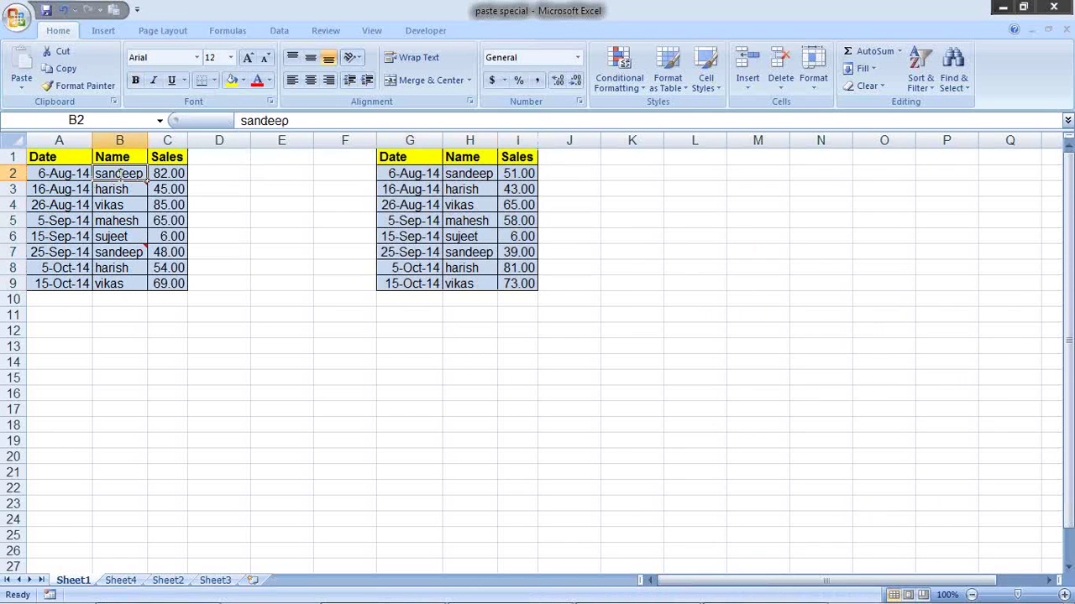
pyautogui.write('Pra')
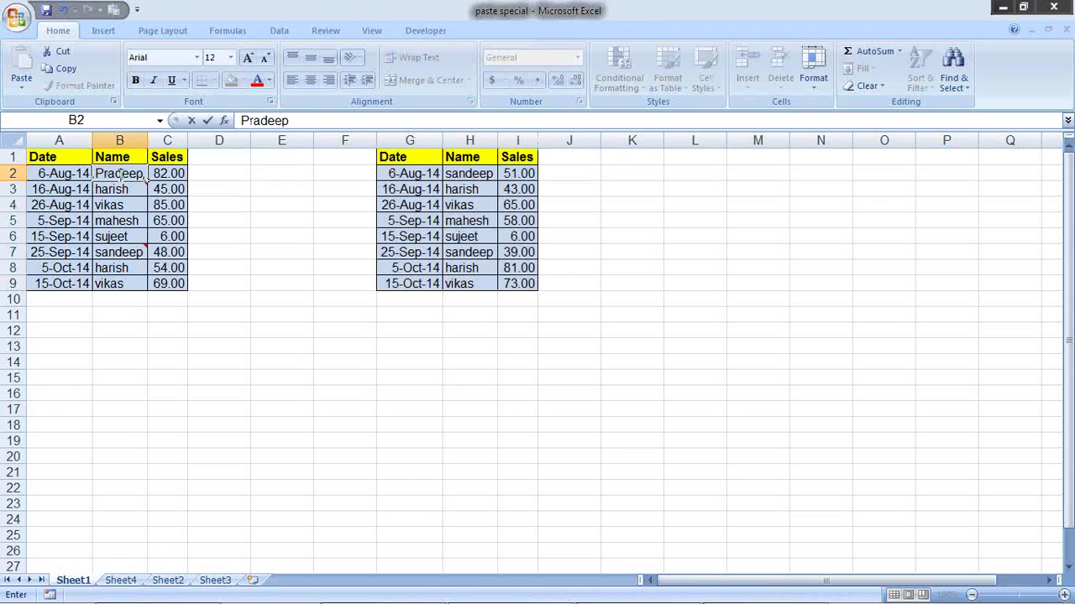
pyautogui.press('Return')
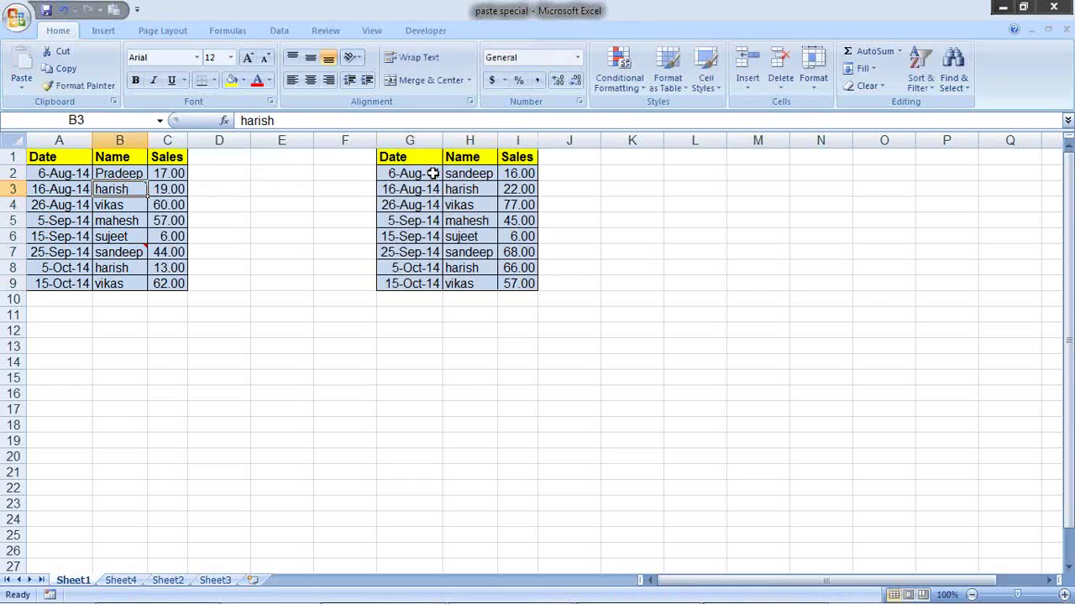
pyautogui.doubleClick(461, 174)
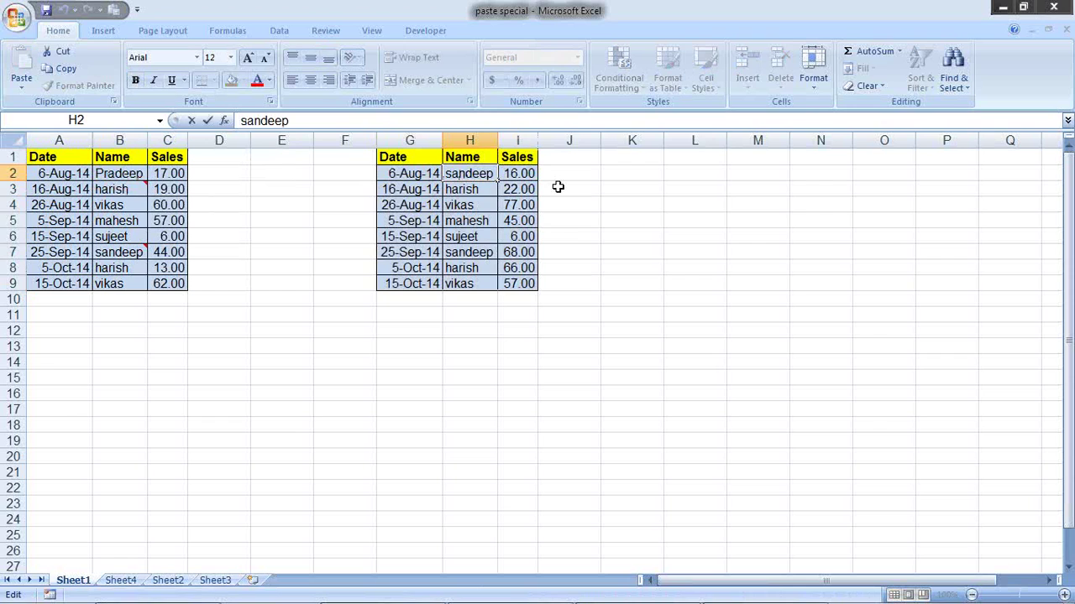
pyautogui.press('Return')
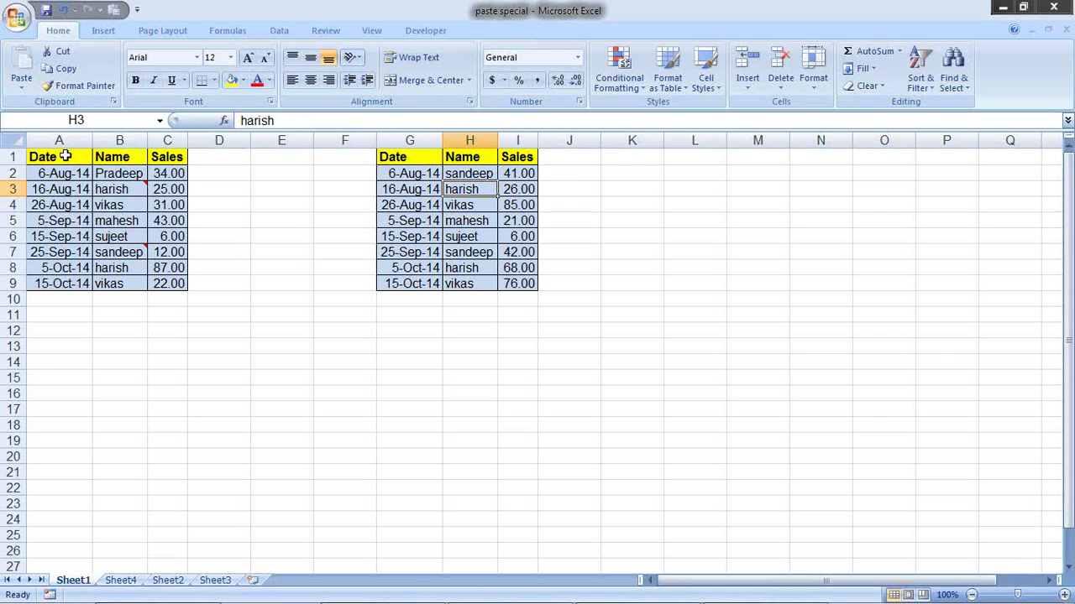
# Step: Copy A1:C9 and paste it at G1 as links with Paste Link
pyautogui.moveTo(64, 156); pyautogui.dragTo(168, 283)
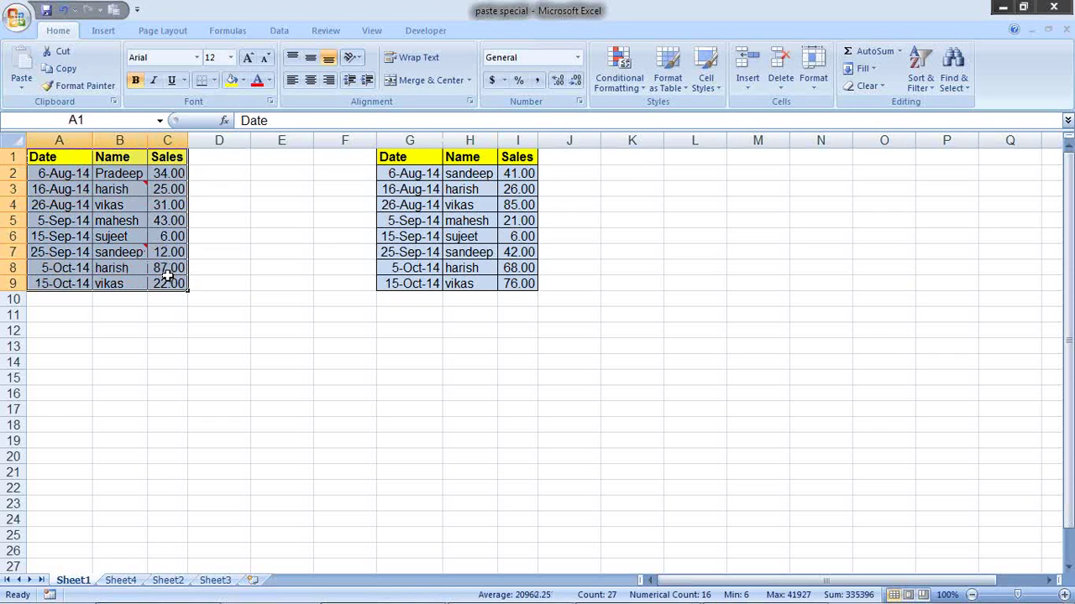
pyautogui.hotkey('ctrl', 'c')
pyautogui.click(411, 157)
pyautogui.hotkey('alt', 'e')
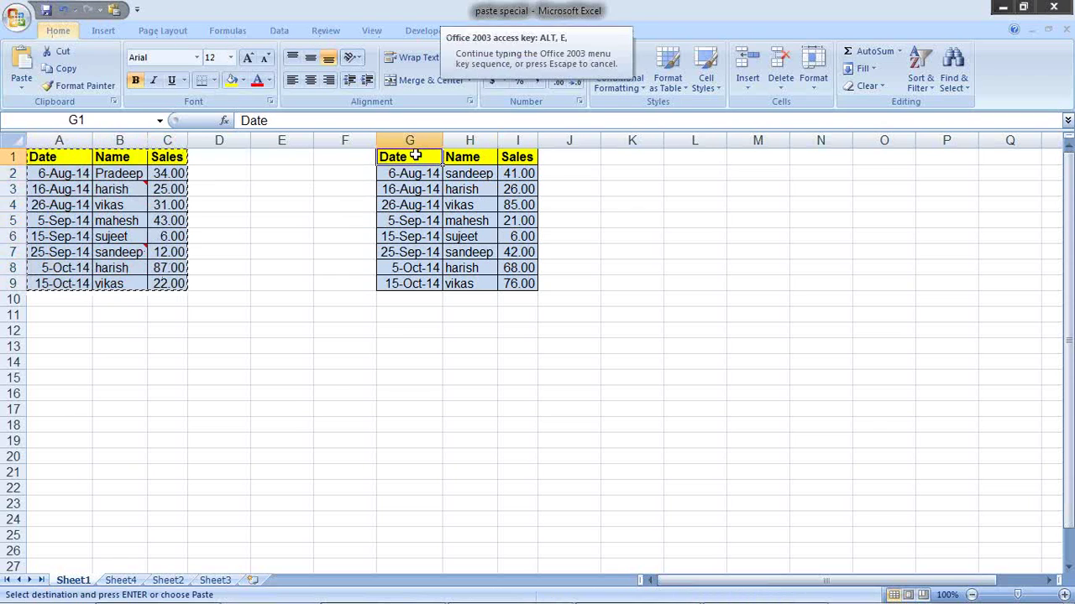
pyautogui.press('s')
pyautogui.click(524, 481)
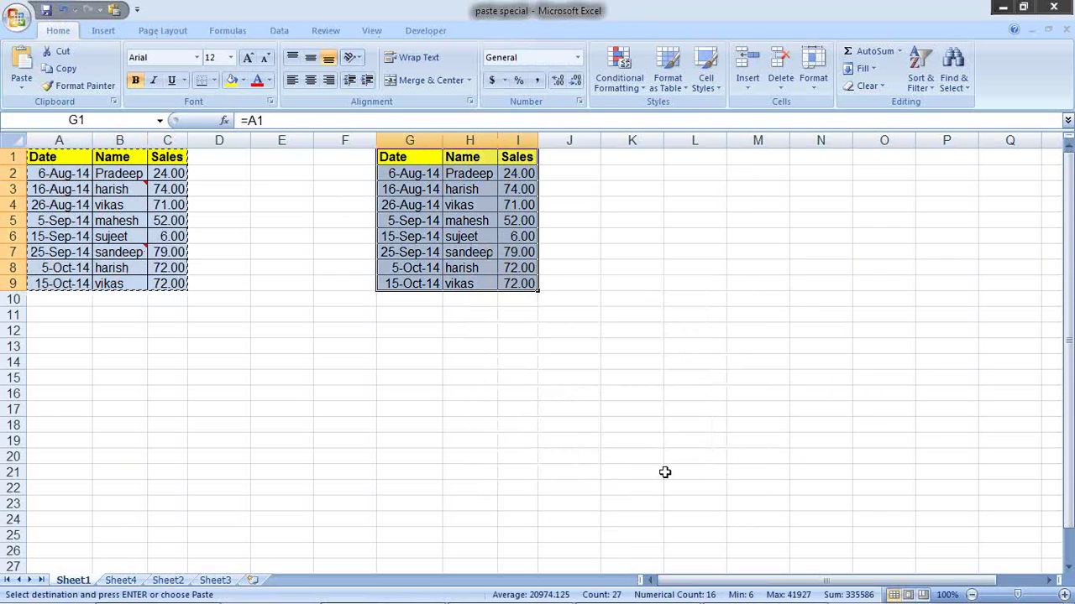
# Step: Retype sandeep in B2 and confirm that linked cell H2 updates
pyautogui.click(109, 171)
pyautogui.write('sand')
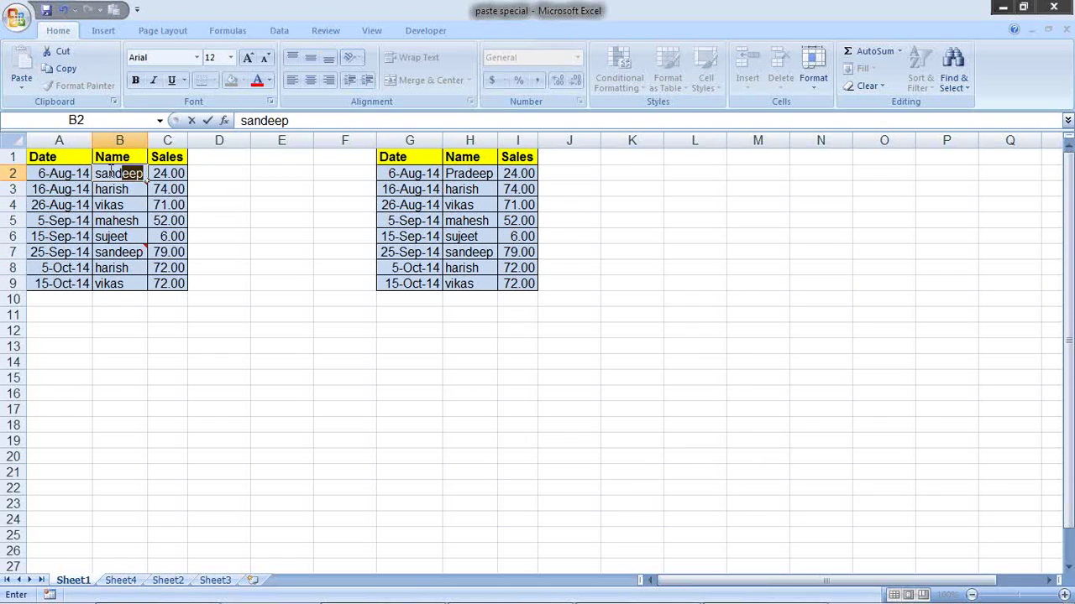
pyautogui.press('Return')
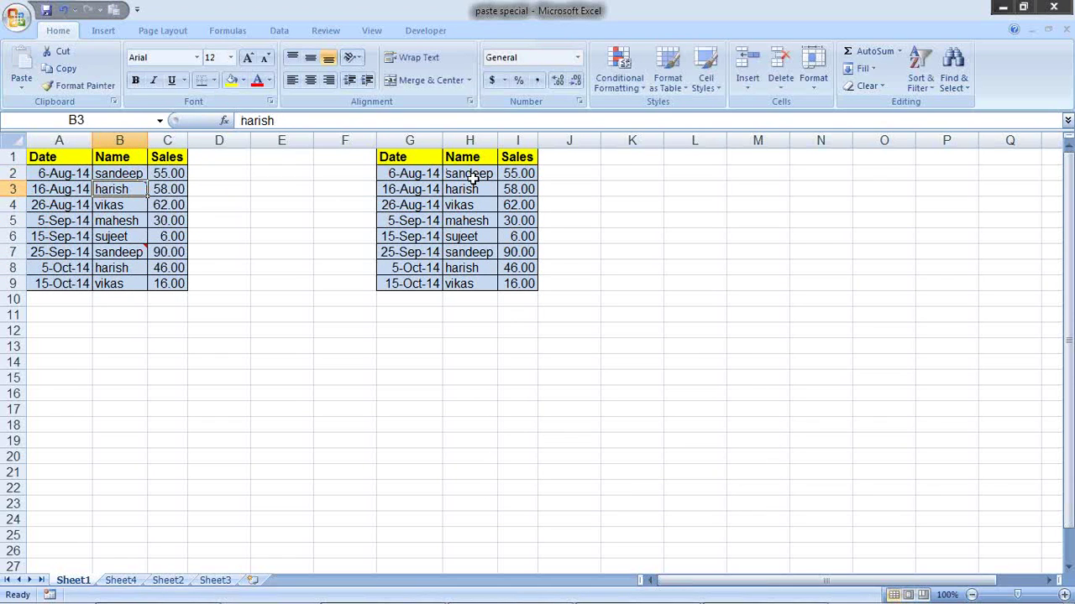
pyautogui.click(473, 176)
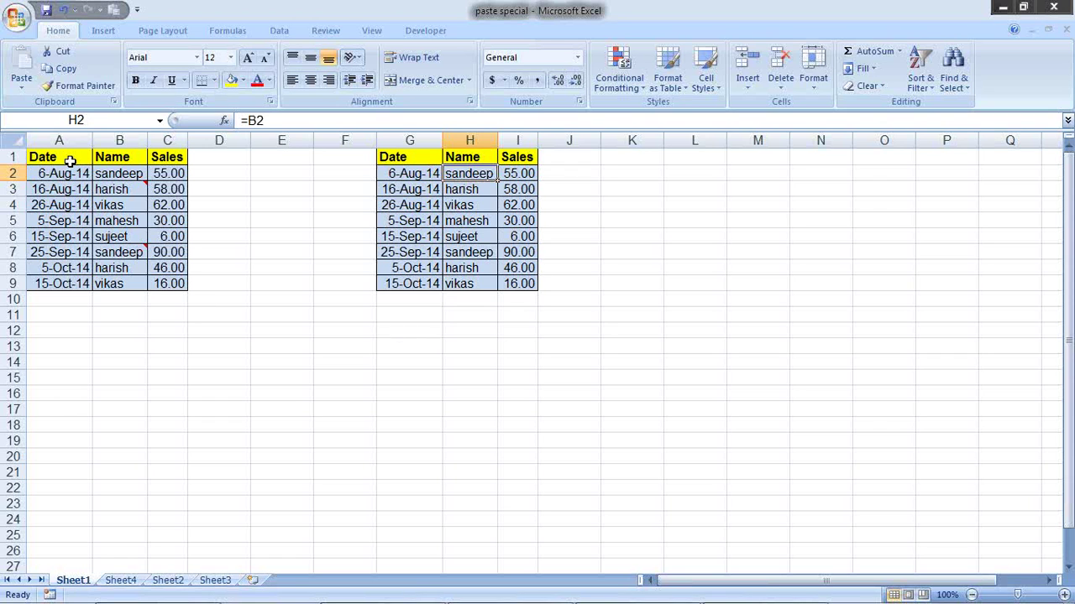
# Step: Delete columns G through I, which hold the linked copy of the table
pyautogui.moveTo(73, 157); pyautogui.dragTo(361, 222)
pyautogui.moveTo(453, 267); pyautogui.dragTo(979, 545)
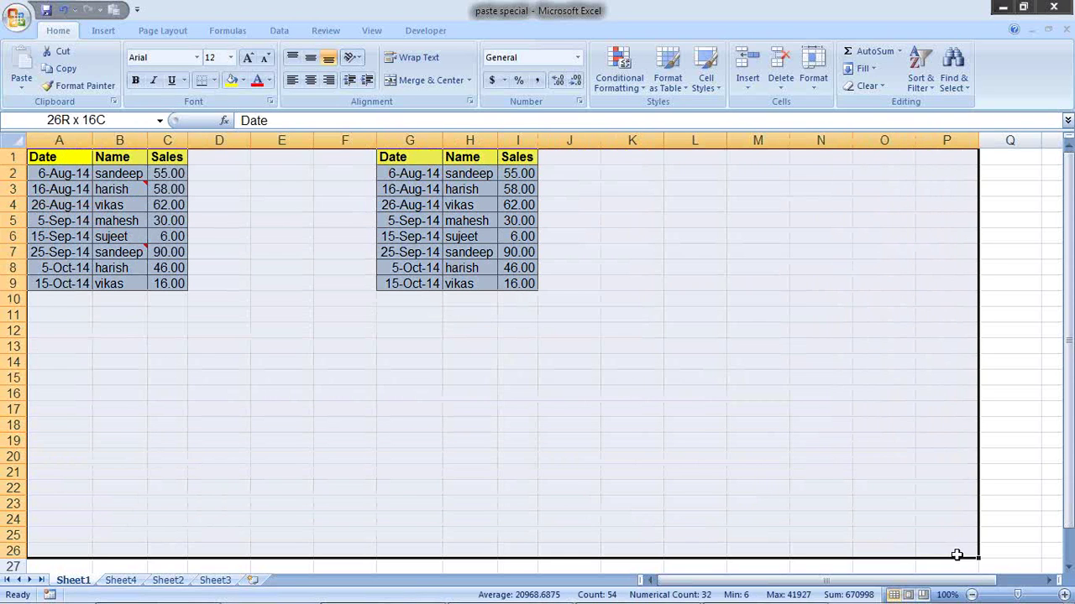
pyautogui.click(643, 360)
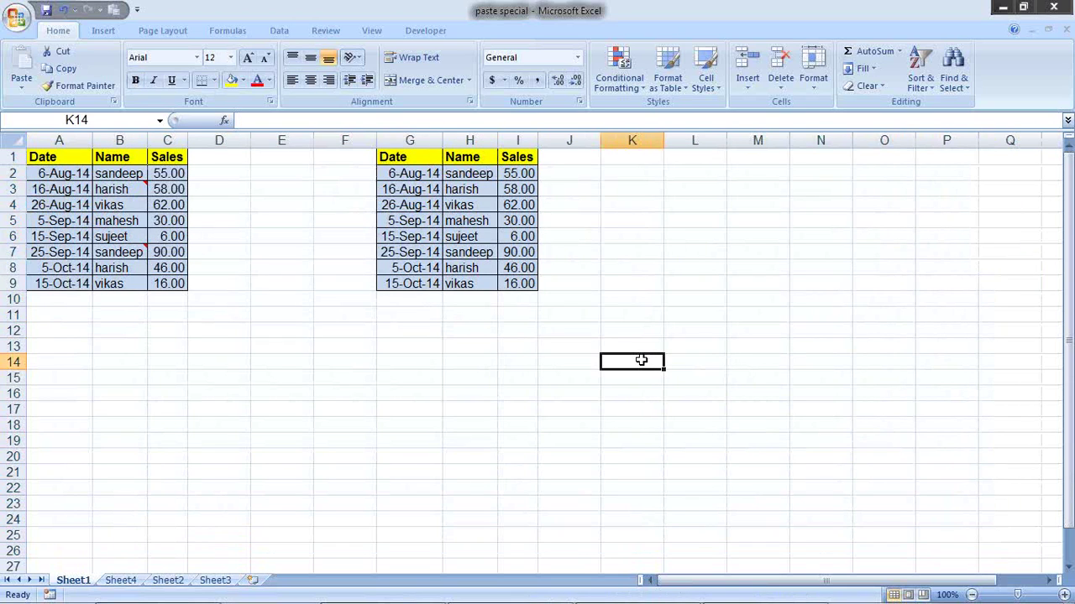
pyautogui.click(499, 349)
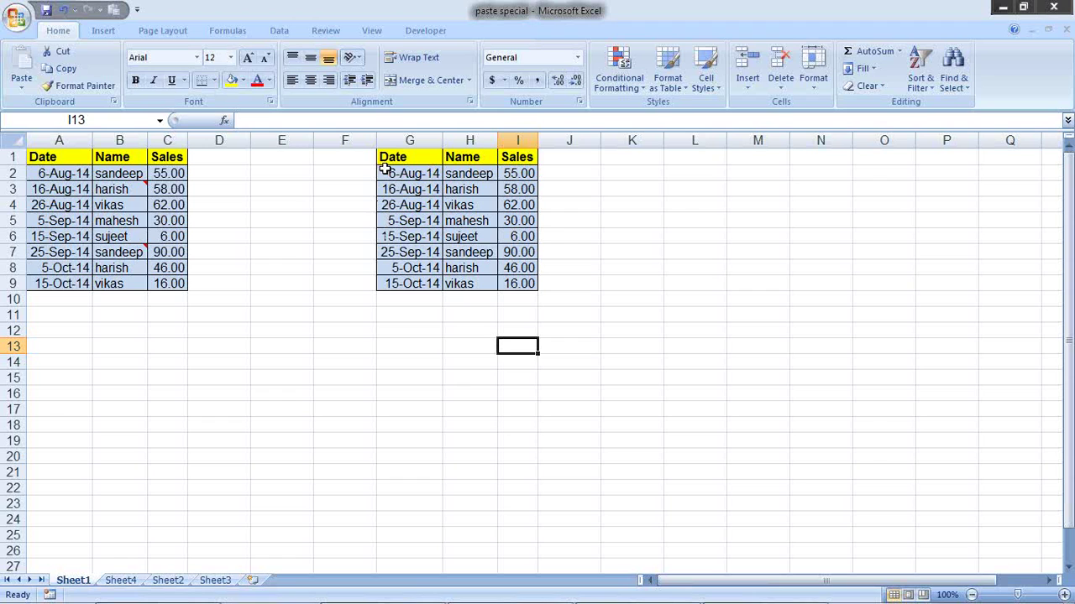
pyautogui.moveTo(395, 140); pyautogui.dragTo(525, 204)
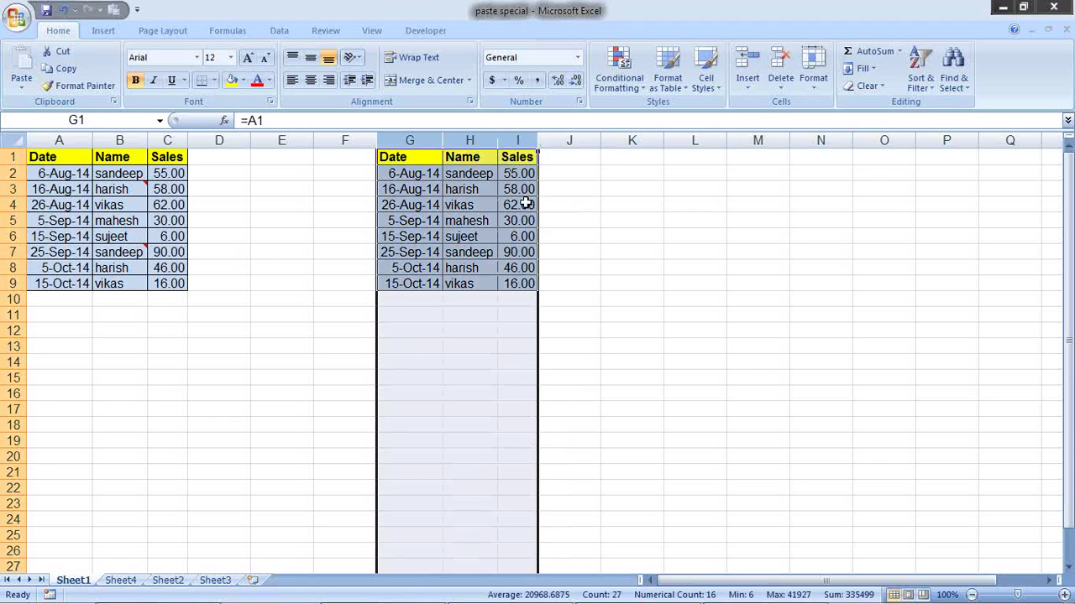
pyautogui.hotkey('alt', 'e')
pyautogui.press('d')
pyautogui.click(524, 324)
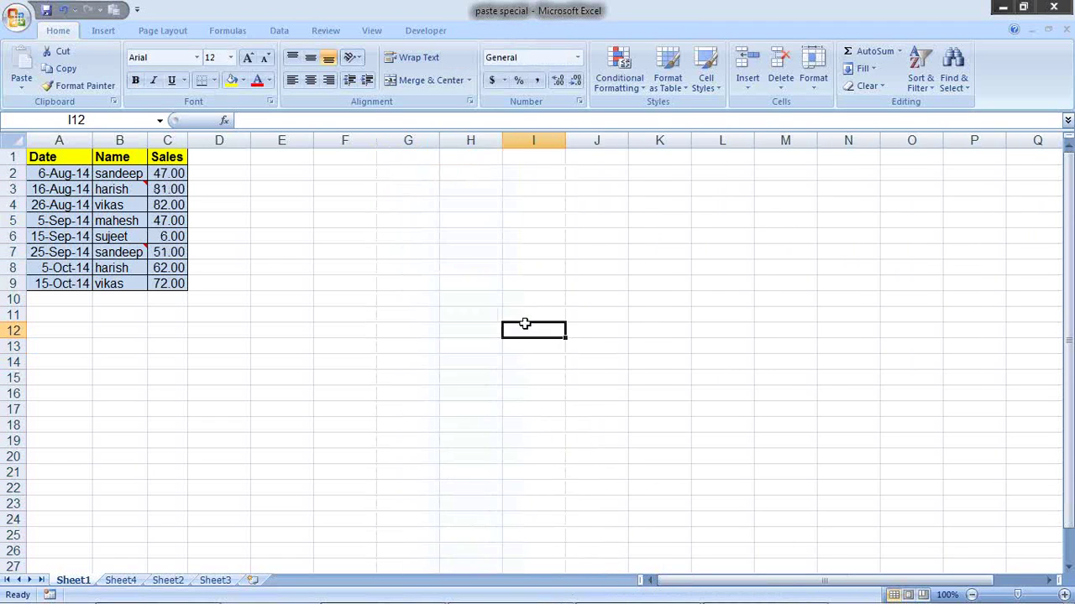
pyautogui.moveTo(341, 156); pyautogui.dragTo(437, 255)
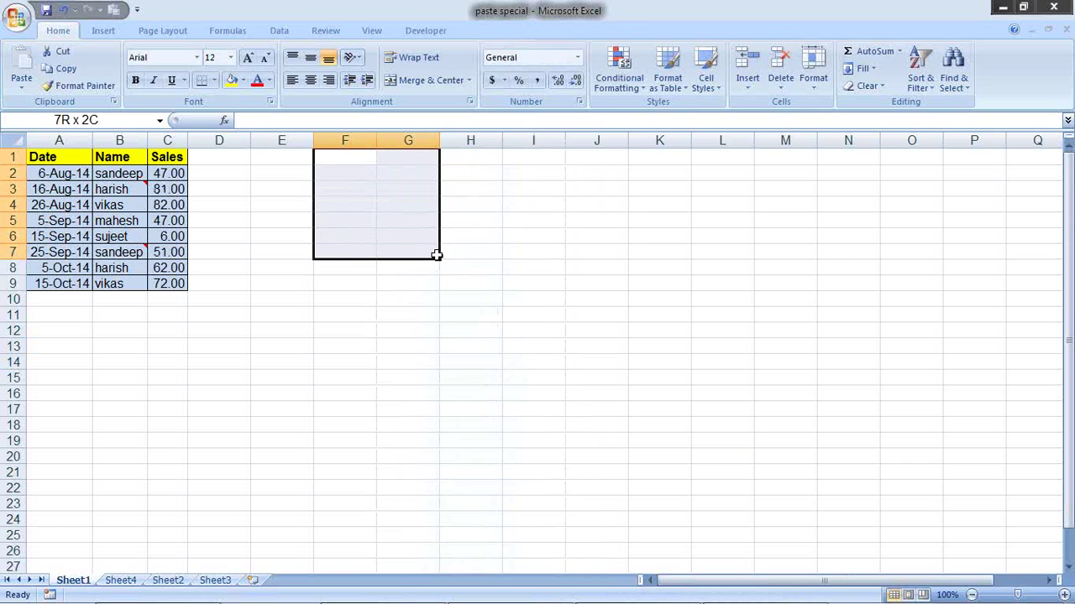
# Step: Fill F1:G7 with grey and drag column E's border to make it slightly narrower
pyautogui.click(242, 79)
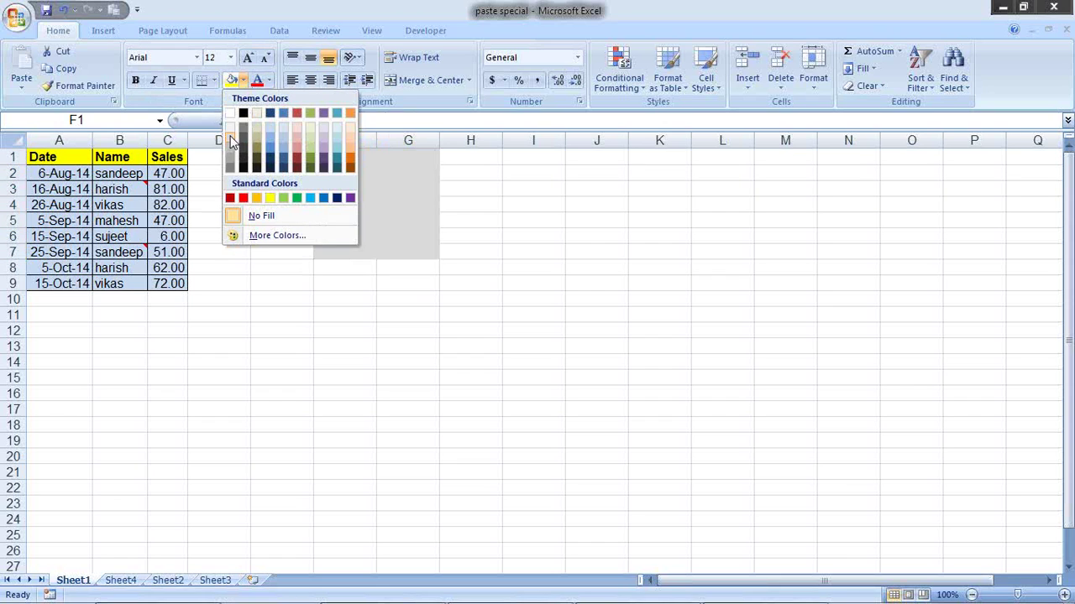
pyautogui.click(449, 317)
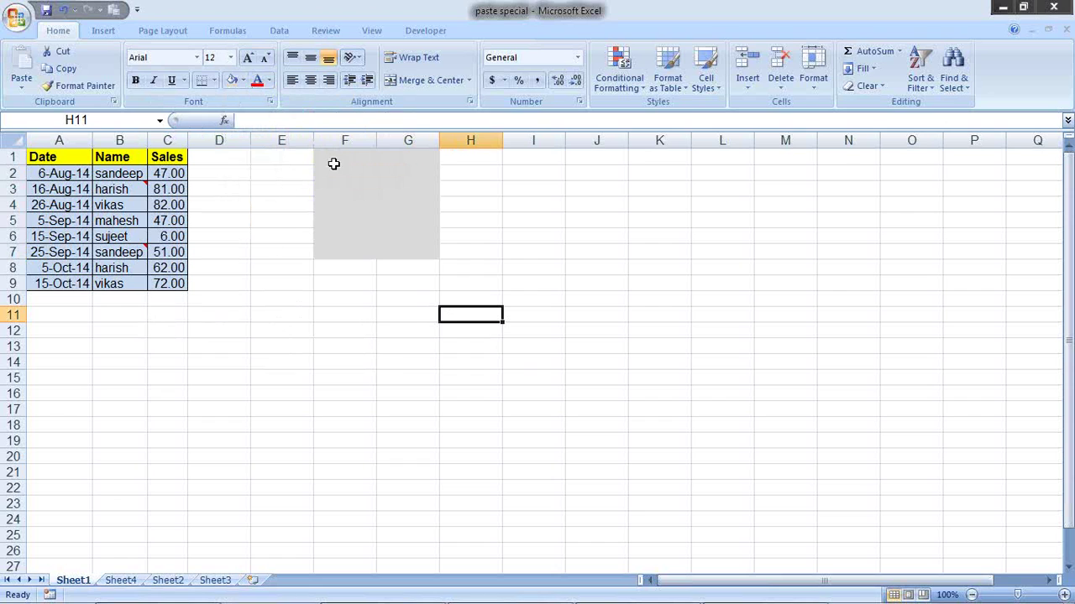
pyautogui.moveTo(314, 140)
pyautogui.mouseDown()
pyautogui.moveTo(341, 147)
pyautogui.moveTo(300, 149)
pyautogui.mouseUp()
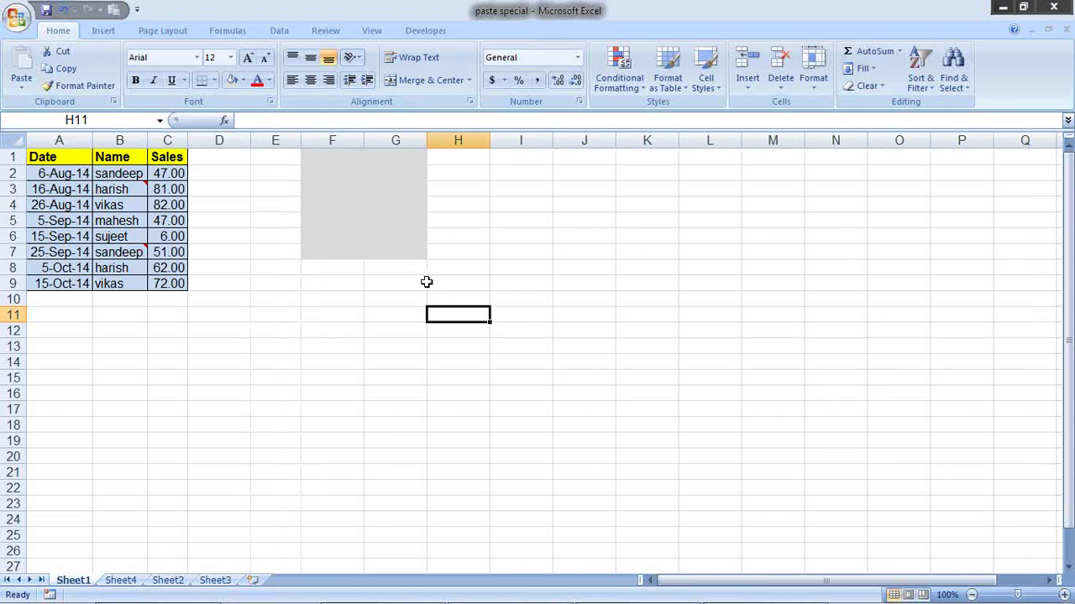
pyautogui.click(397, 236)
pyautogui.click(356, 174)
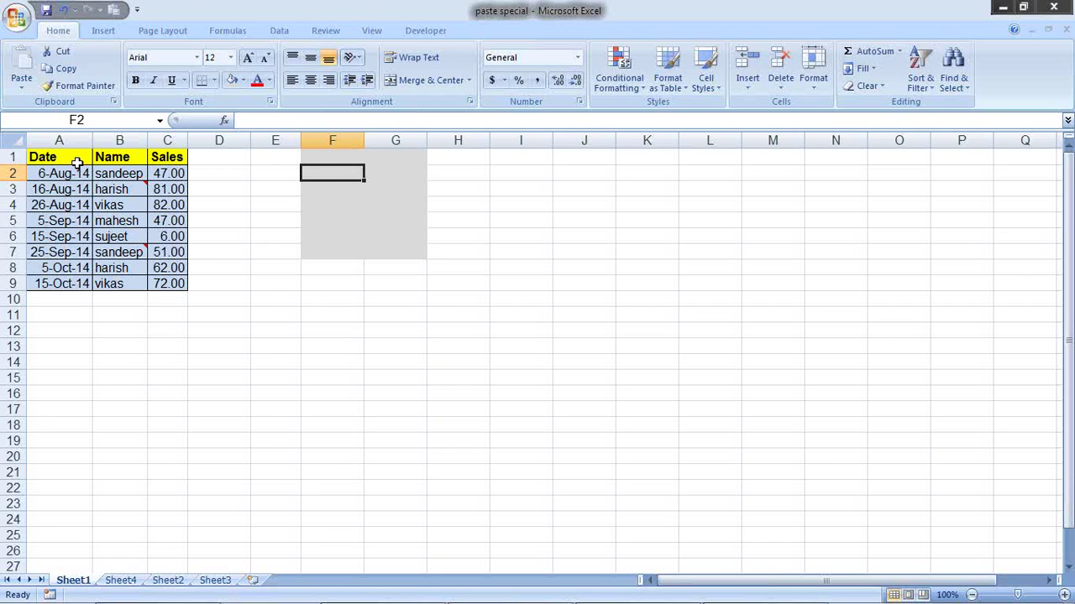
# Step: Copy A1:C9, paste it as a static picture and drag it beside the table near column F
pyautogui.moveTo(77, 162); pyautogui.dragTo(174, 284)
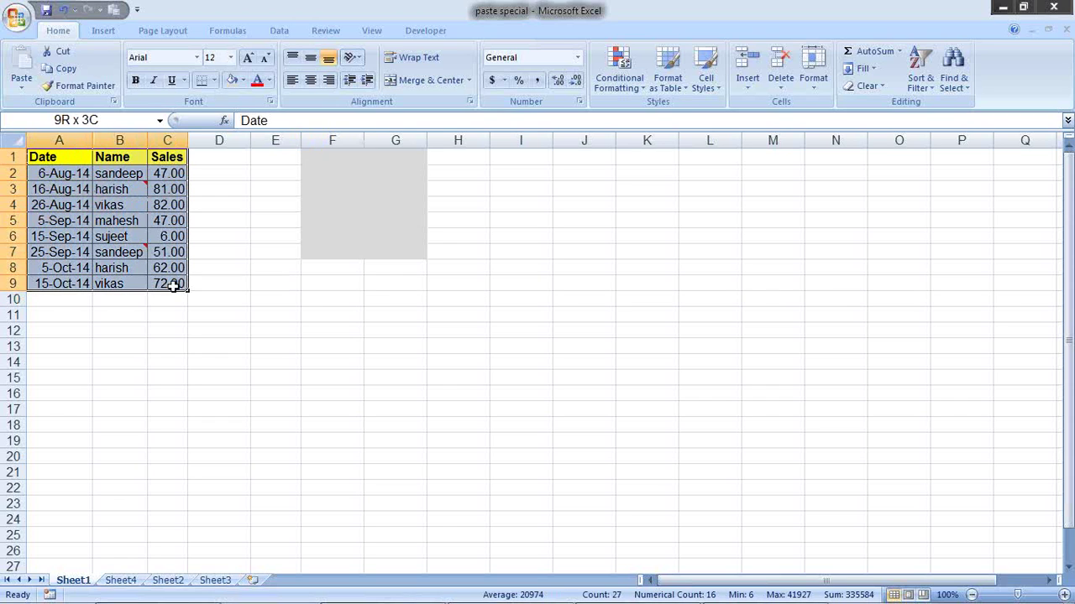
pyautogui.hotkey('ctrl', 'c')
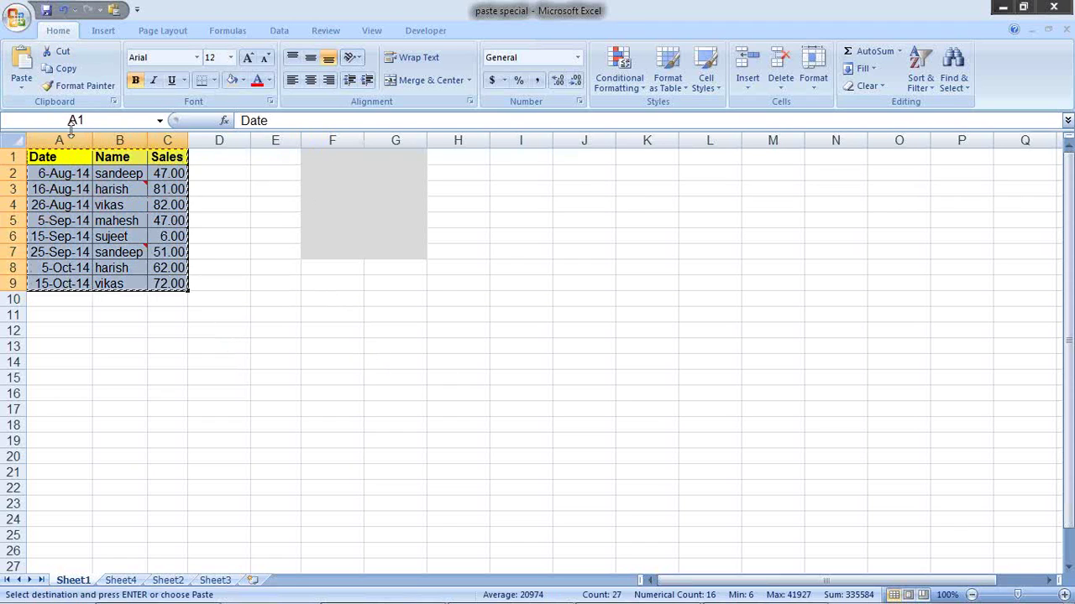
pyautogui.click(24, 89)
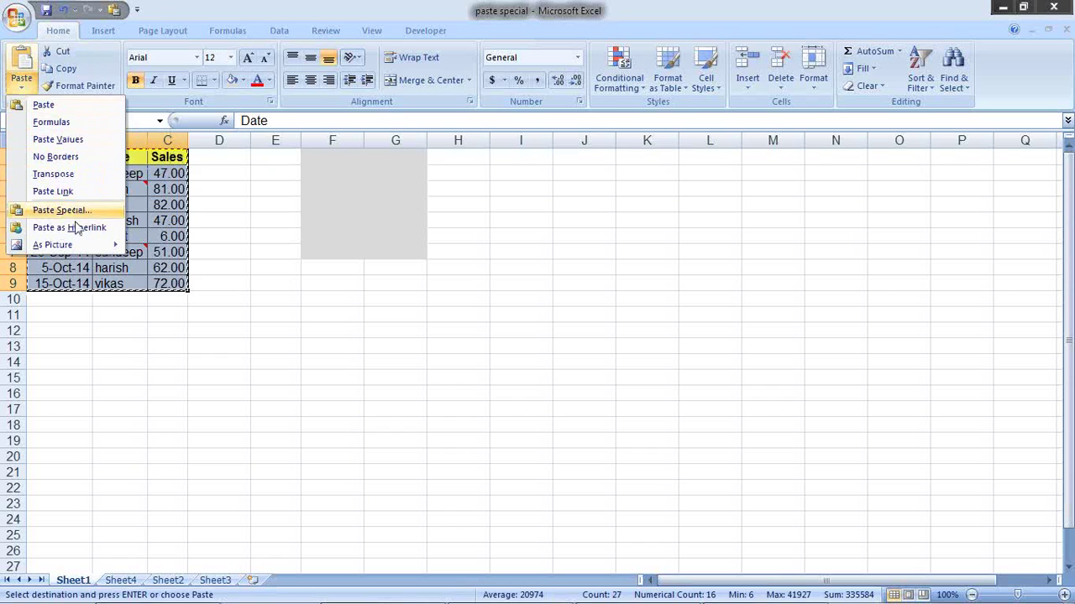
pyautogui.moveTo(52, 246)
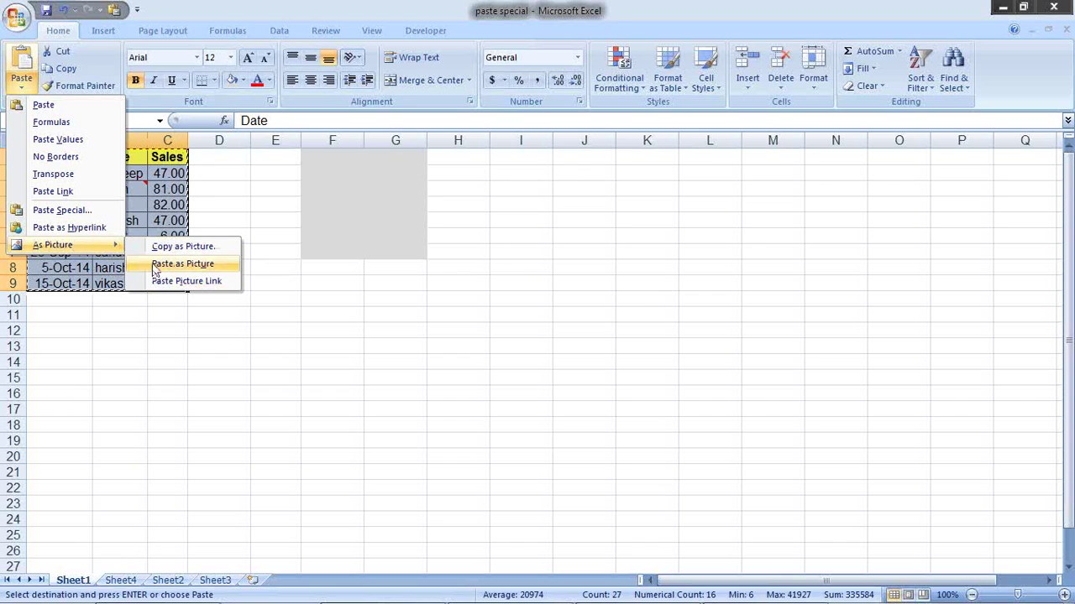
pyautogui.click(182, 264)
pyautogui.moveTo(141, 210)
pyautogui.mouseDown()
pyautogui.moveTo(407, 282)
pyautogui.moveTo(445, 262)
pyautogui.mouseUp()
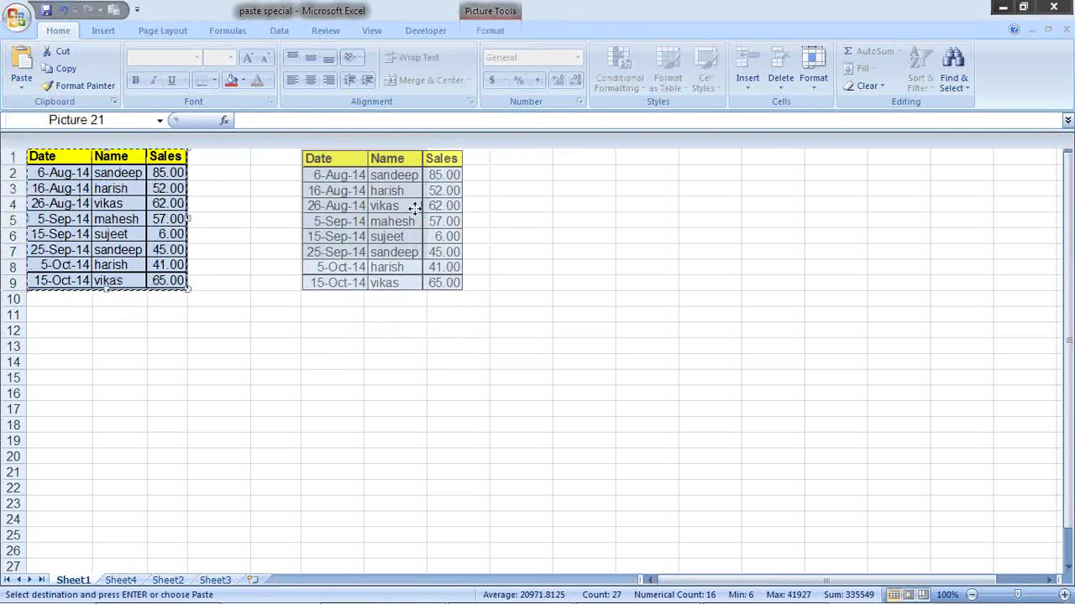
# Step: Shrink the table picture slightly and turn off the worksheet gridlines
pyautogui.moveTo(466, 290); pyautogui.dragTo(440, 267)
pyautogui.press('Escape')
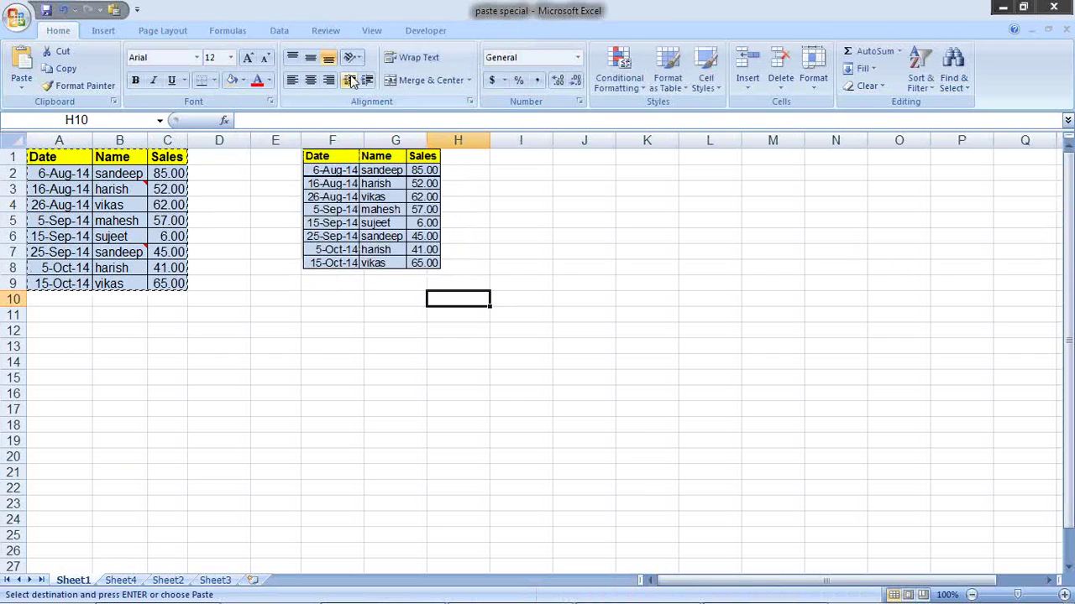
pyautogui.click(372, 31)
pyautogui.click(238, 68)
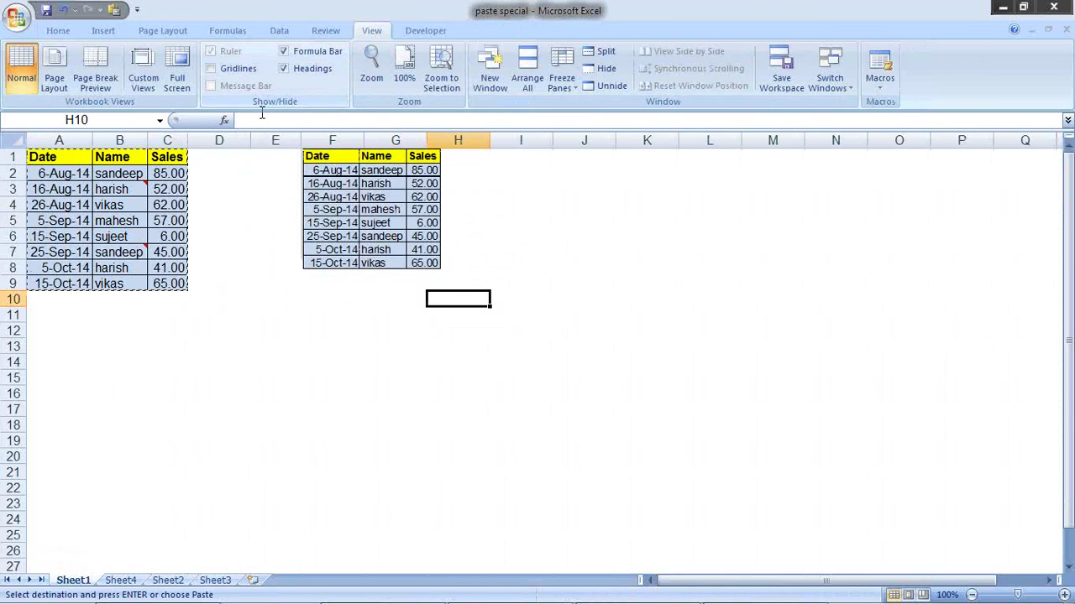
# Step: Recalculate with F9 so the Sales figures change while the static picture keeps its old values
pyautogui.click(338, 308)
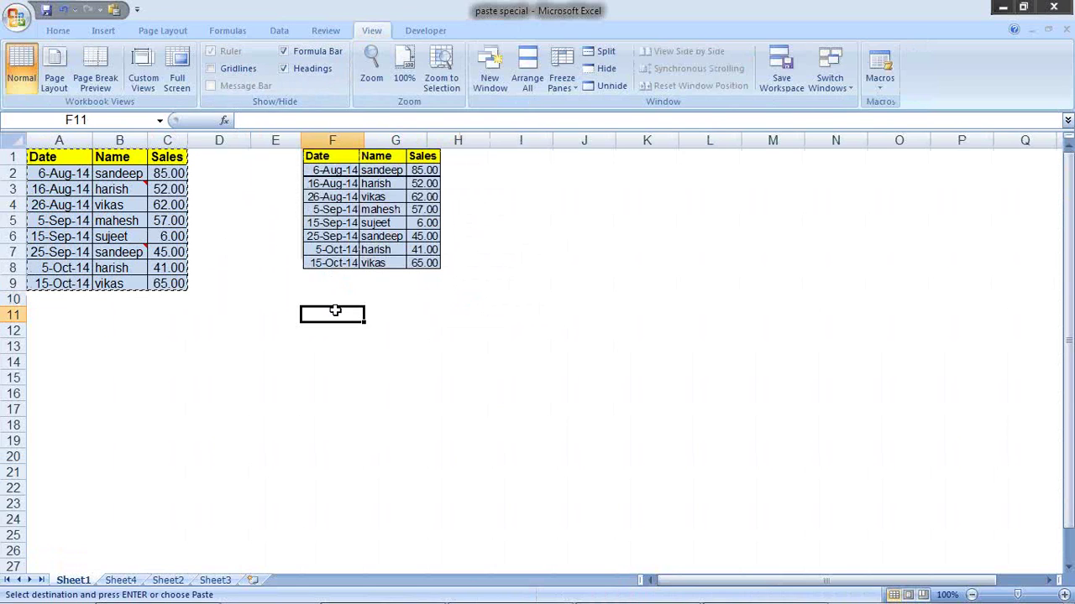
pyautogui.click(426, 324)
pyautogui.hotkey('ctrl', 'Up')
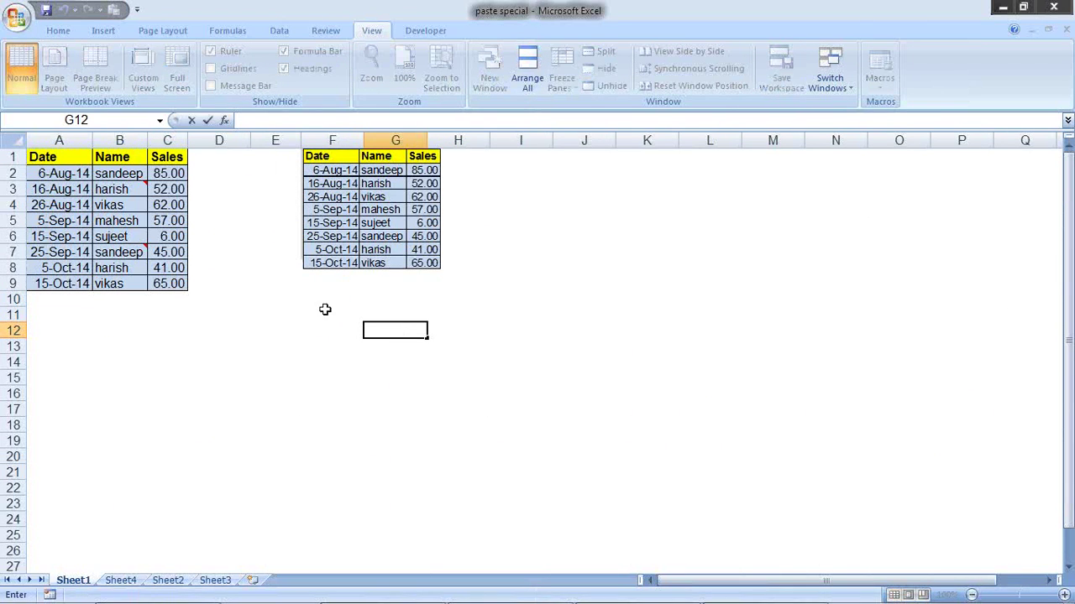
pyautogui.click(324, 307)
pyautogui.press('F9')
pyautogui.click(344, 243)
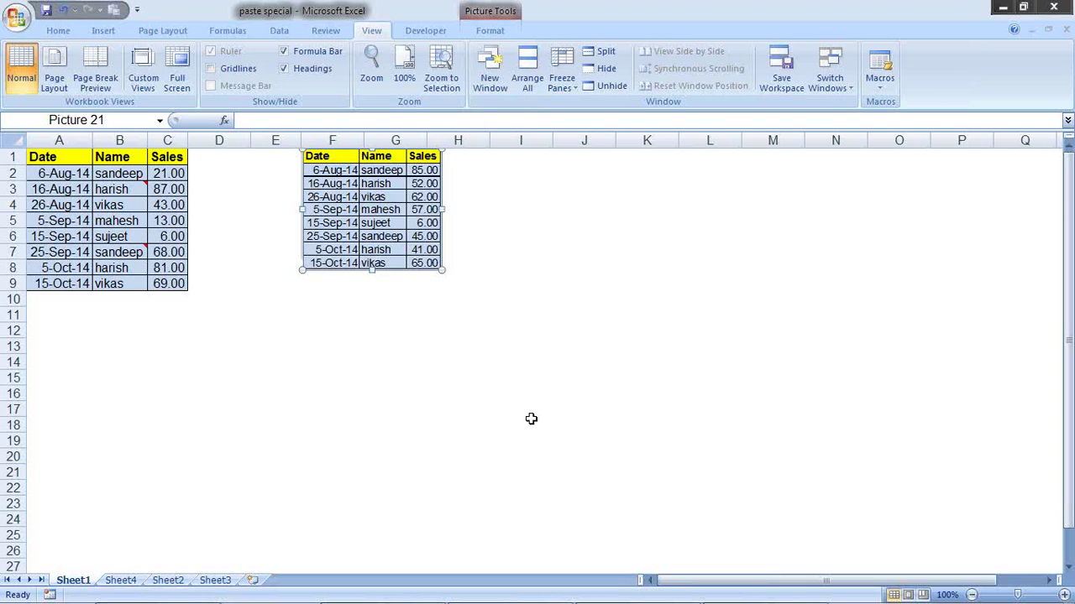
# Step: Enter Pradeep in B2, then delete the static table picture, Picture 21
pyautogui.click(135, 180)
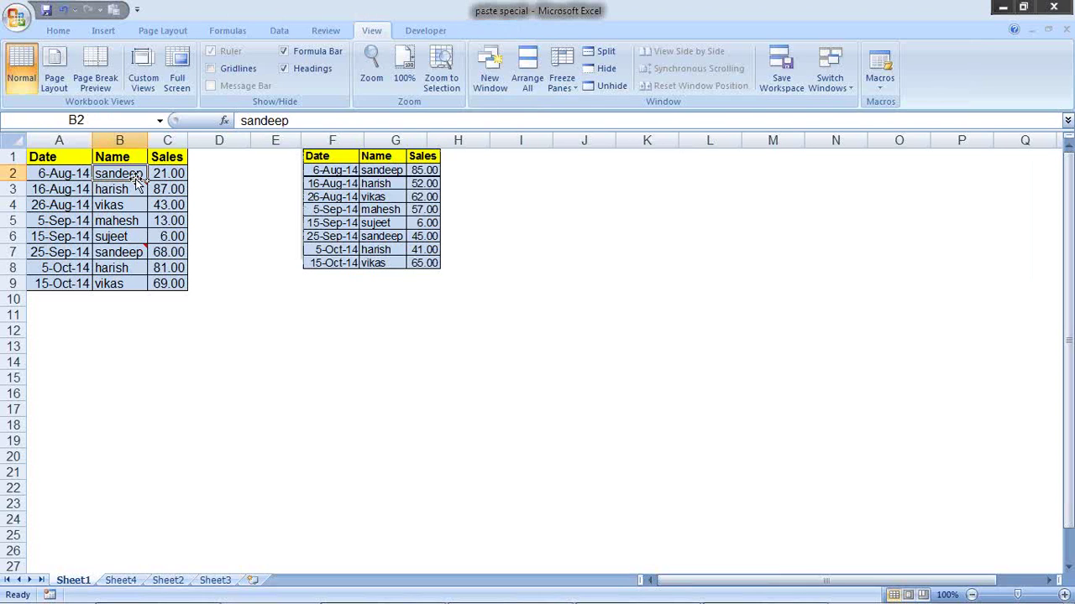
pyautogui.write('Pradeep')
pyautogui.press('Return')
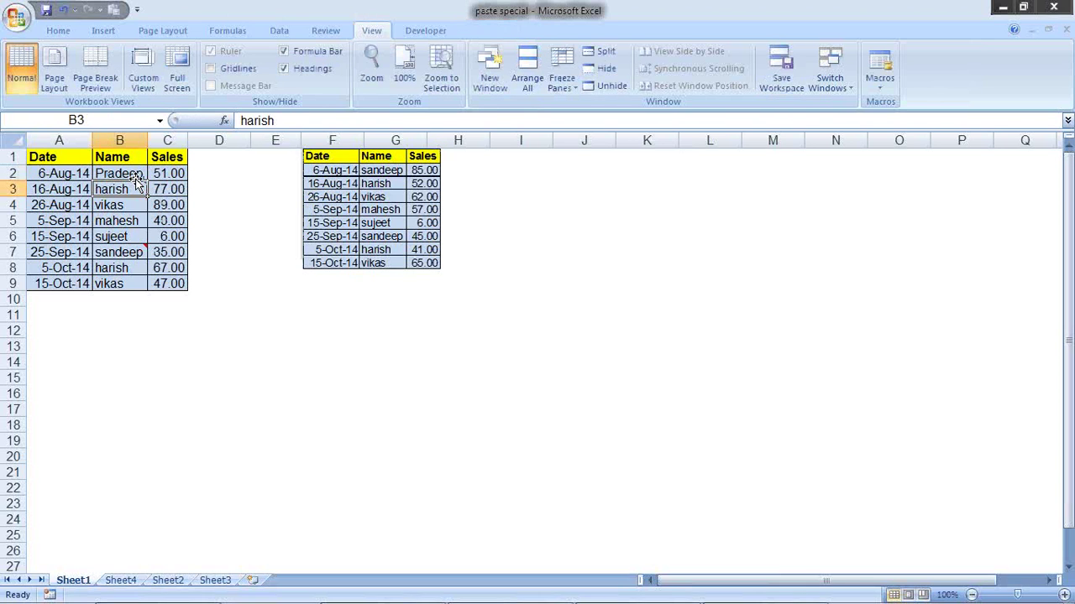
pyautogui.click(366, 225)
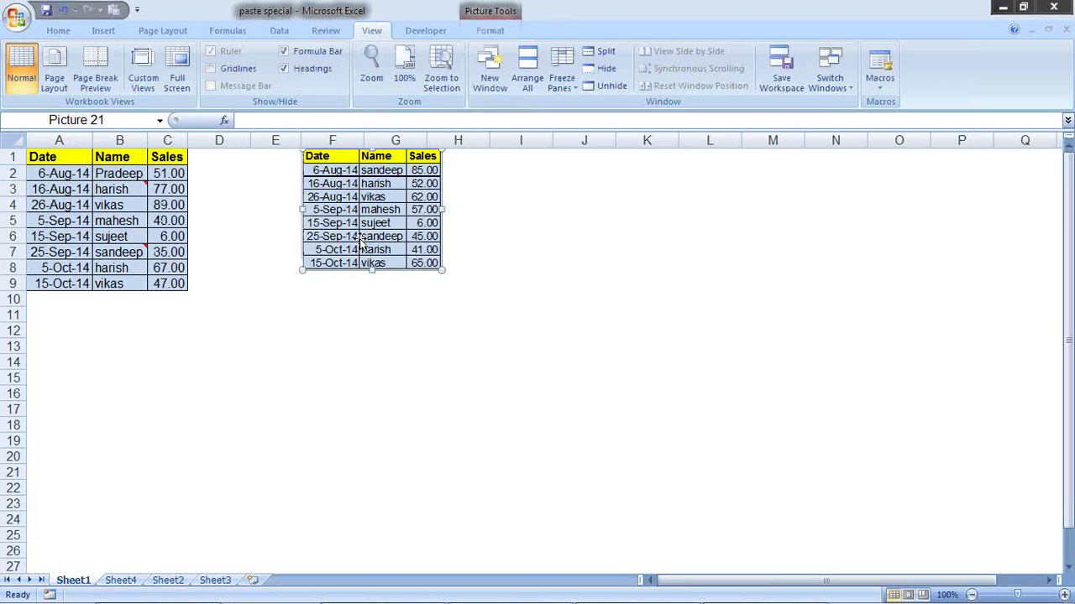
pyautogui.press('Delete')
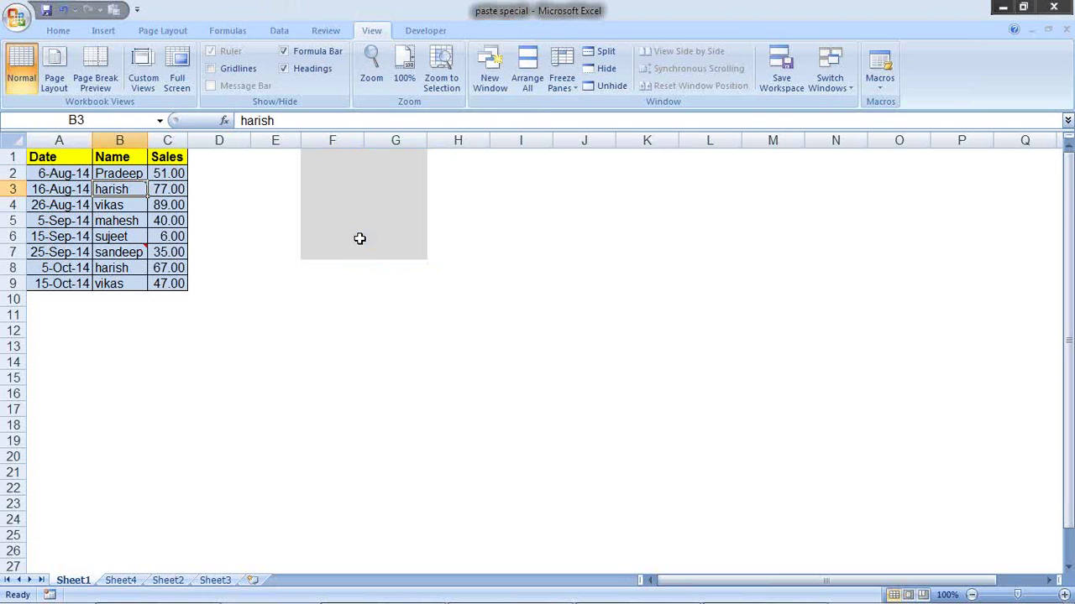
# Step: Copy A1:C9 and bring up the Home tab's Paste options list
pyautogui.moveTo(44, 154); pyautogui.dragTo(173, 283)
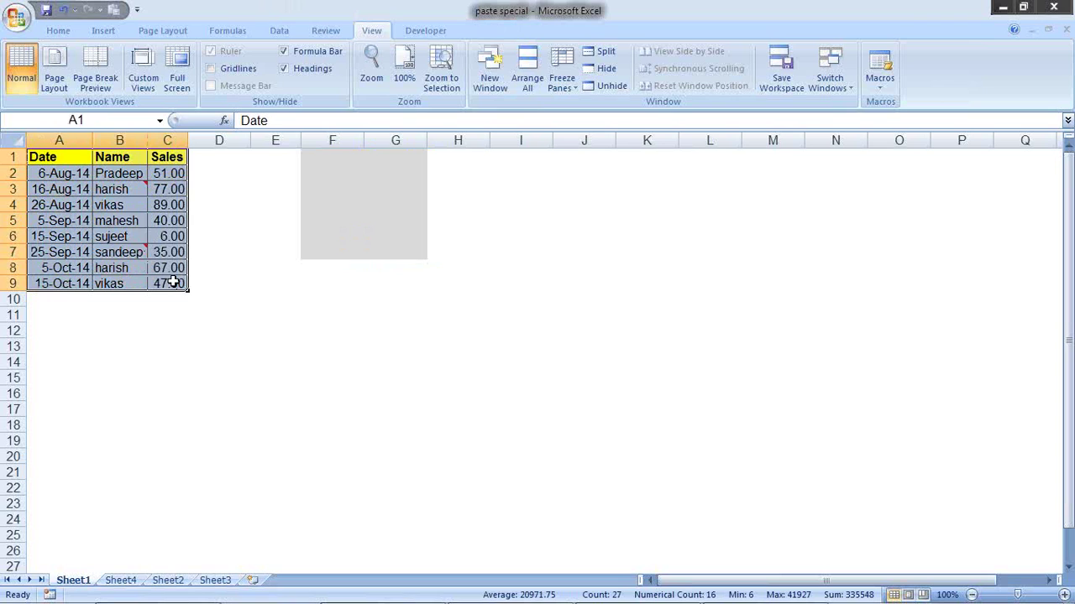
pyautogui.hotkey('ctrl', 'c')
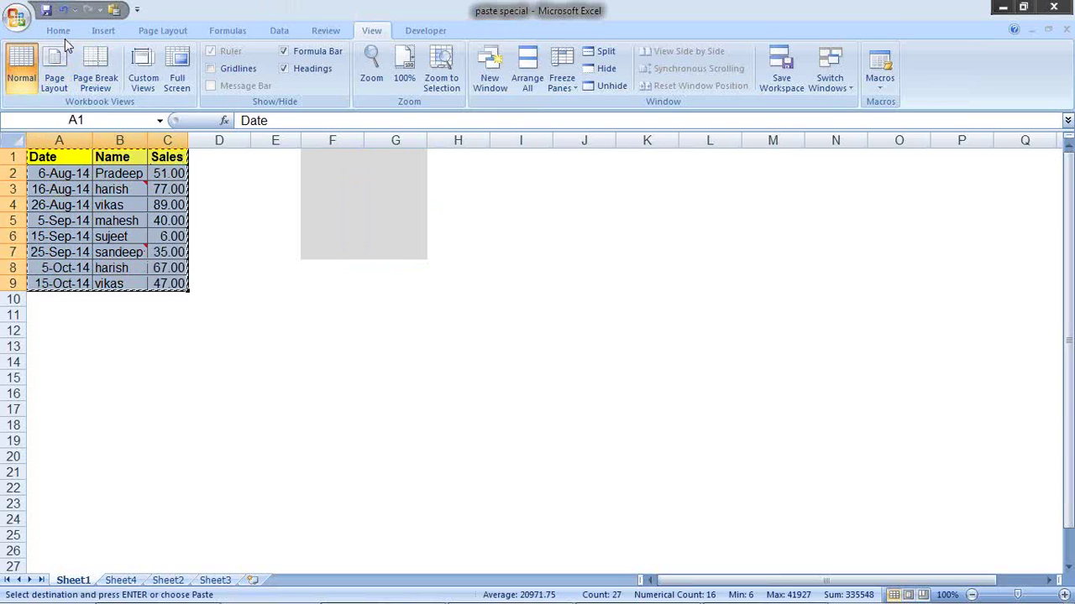
pyautogui.click(59, 31)
pyautogui.click(22, 88)
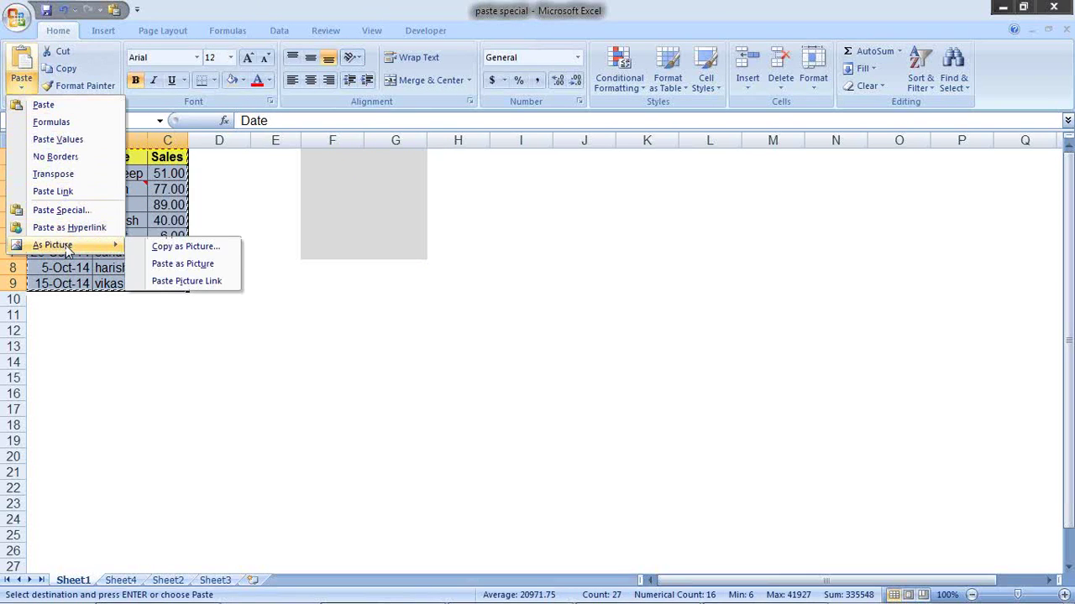
# Step: Paste A1:C9 as a picture link, enlarge it to about 146% and place it around F4:J19
pyautogui.click(166, 284)
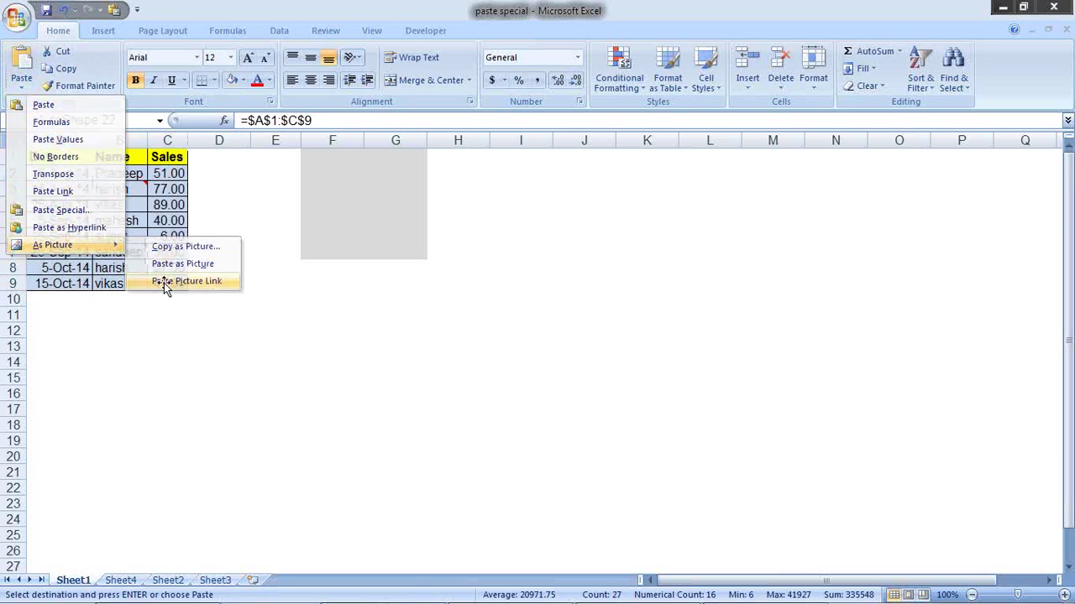
pyautogui.moveTo(155, 190); pyautogui.dragTo(354, 205)
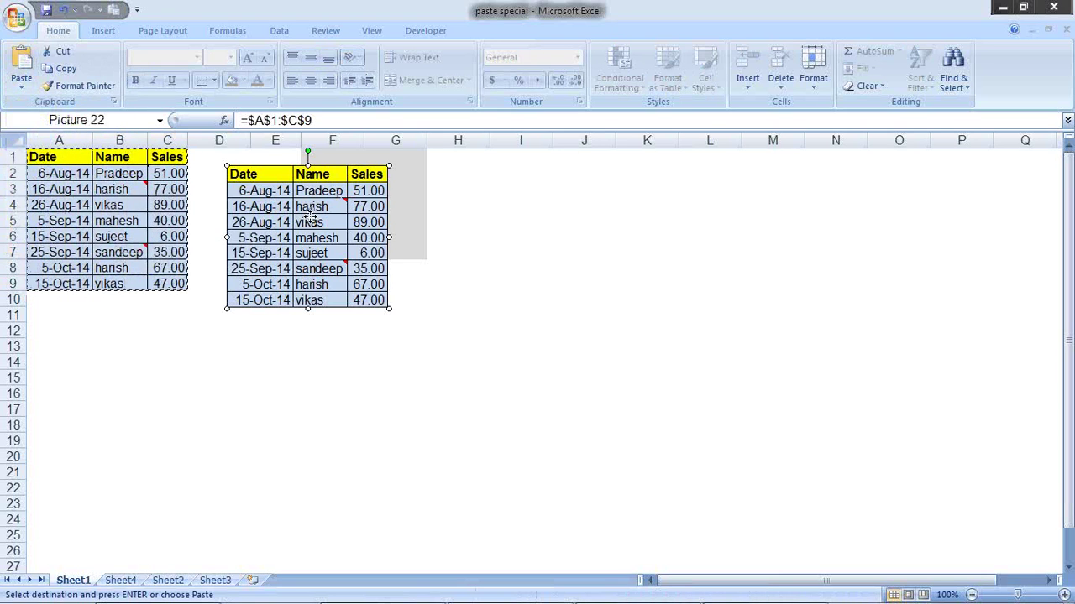
pyautogui.moveTo(441, 292); pyautogui.dragTo(536, 398)
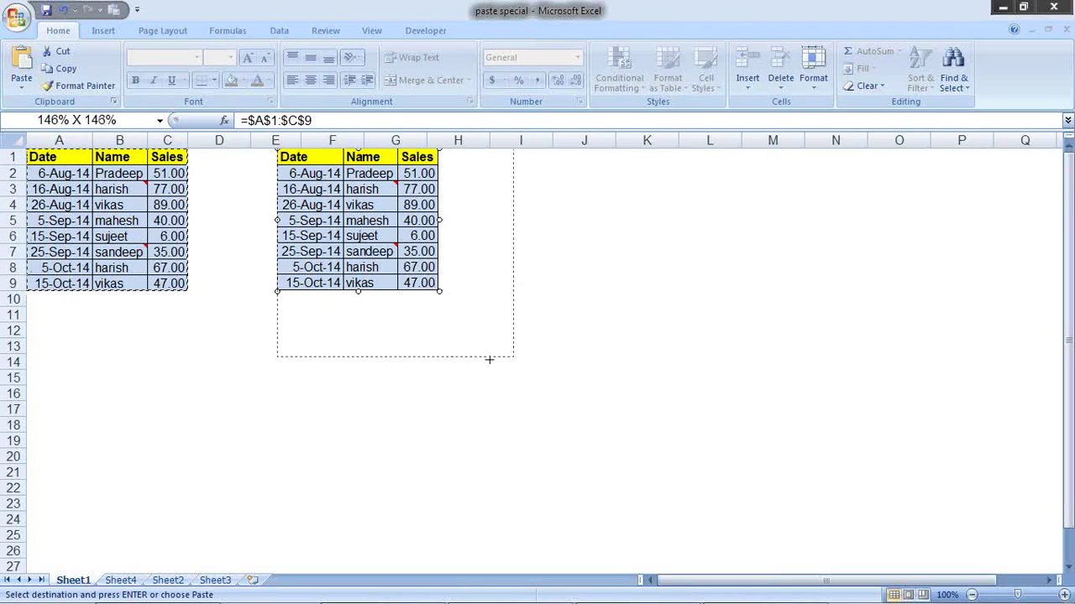
pyautogui.moveTo(502, 336); pyautogui.dragTo(565, 388)
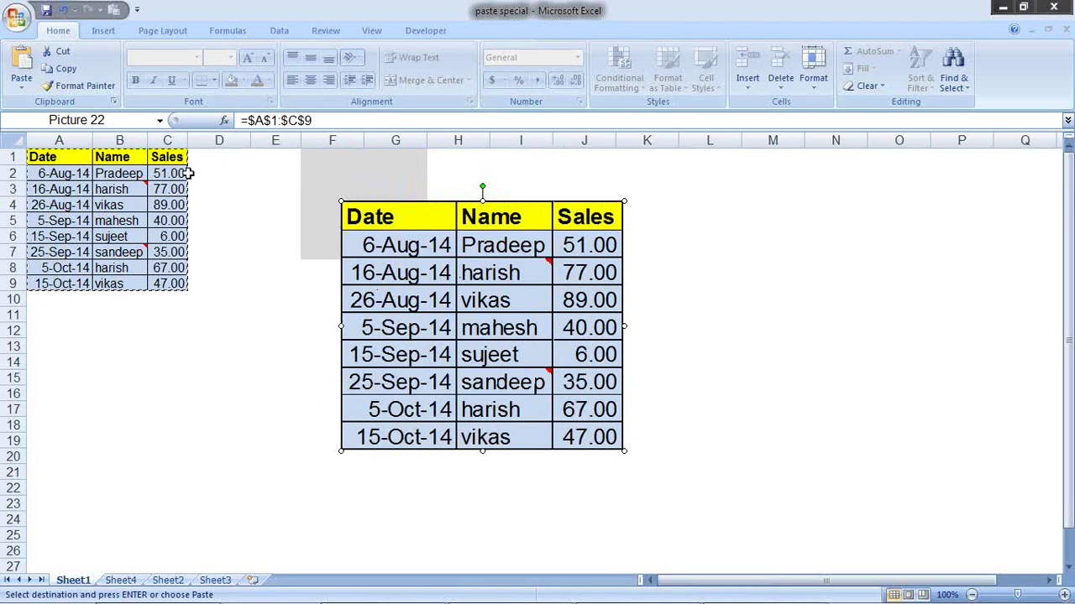
pyautogui.click(118, 174)
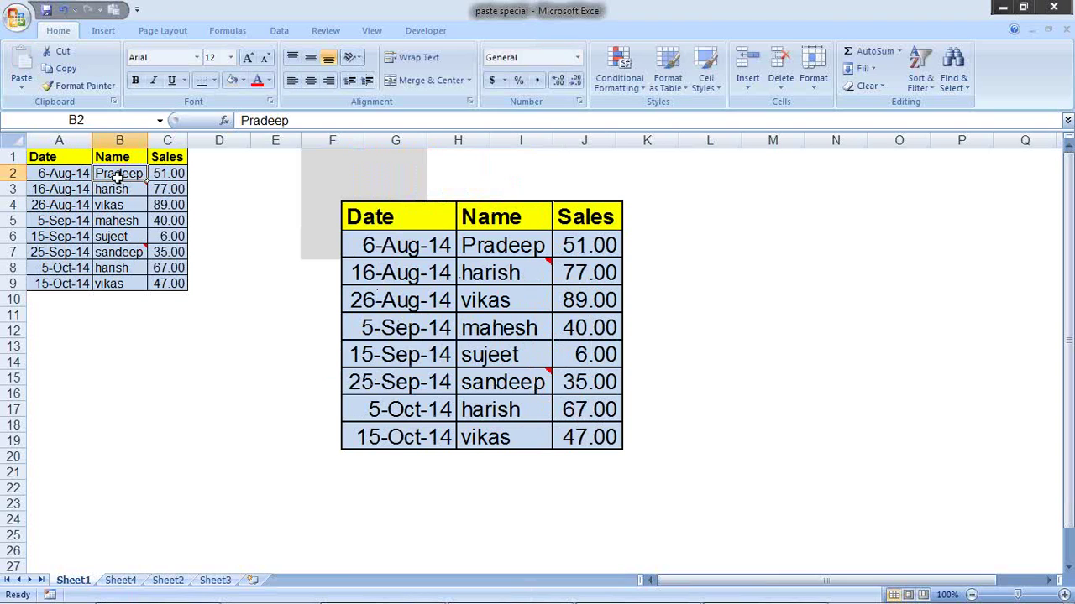
# Step: Change B2 back to sandeep and check the linked picture's =$A$1:$C$9 source
pyautogui.write('sand')
pyautogui.press('Return')
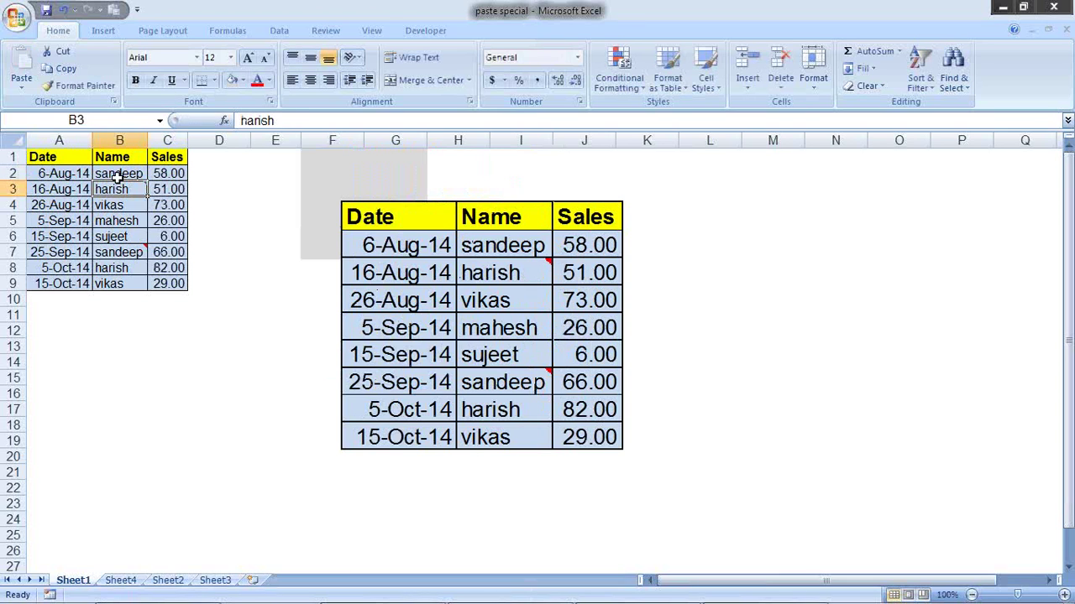
pyautogui.click(480, 249)
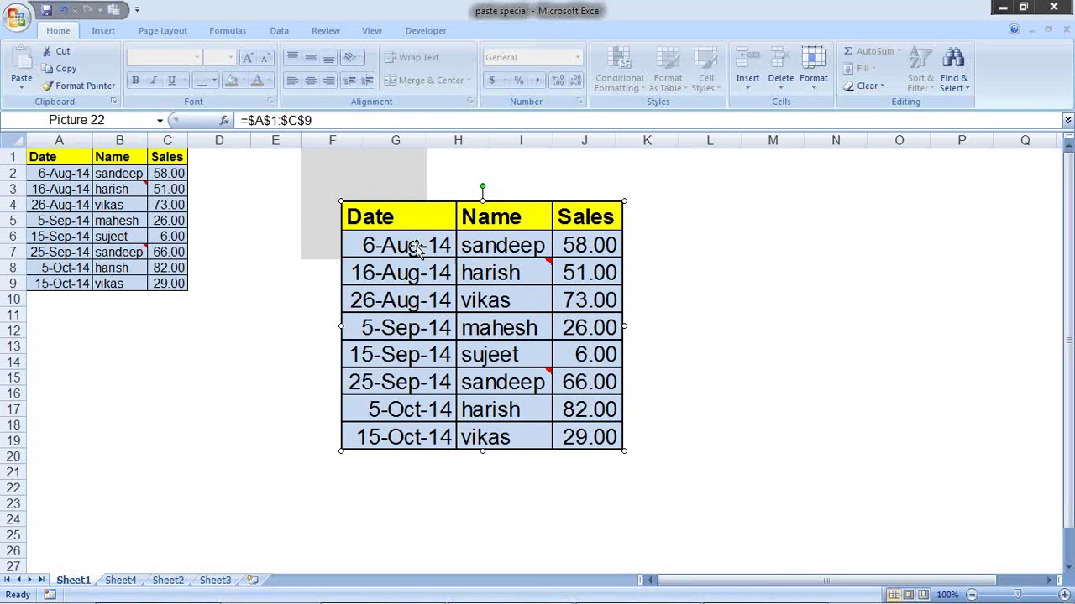
pyautogui.click(49, 189)
# Step: Give rows 3–7 of the table, A3:C7, a rose fill
pyautogui.moveTo(49, 189); pyautogui.dragTo(167, 252)
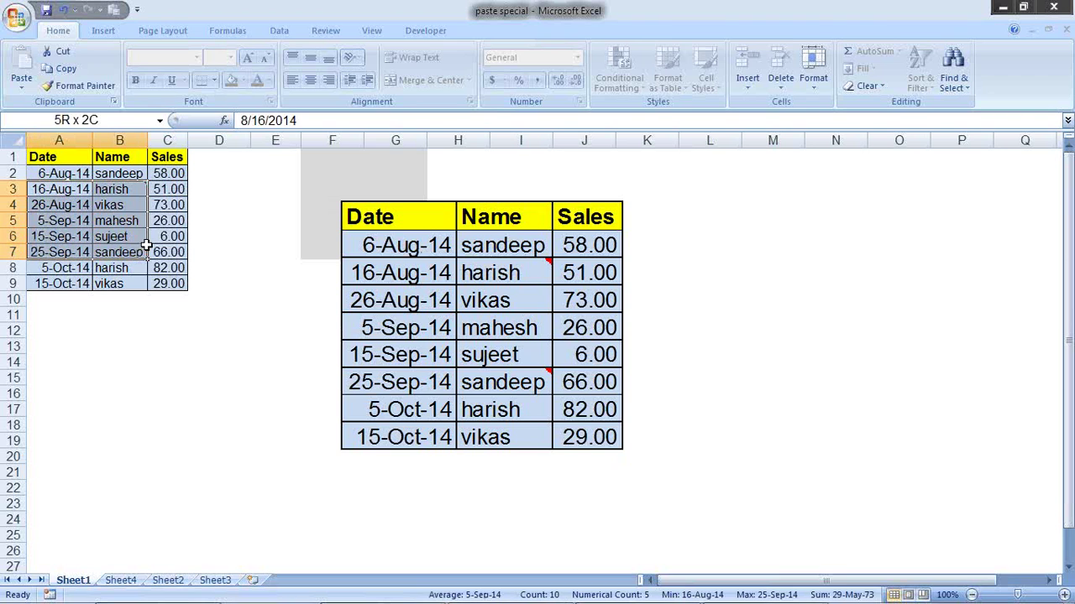
pyautogui.click(244, 82)
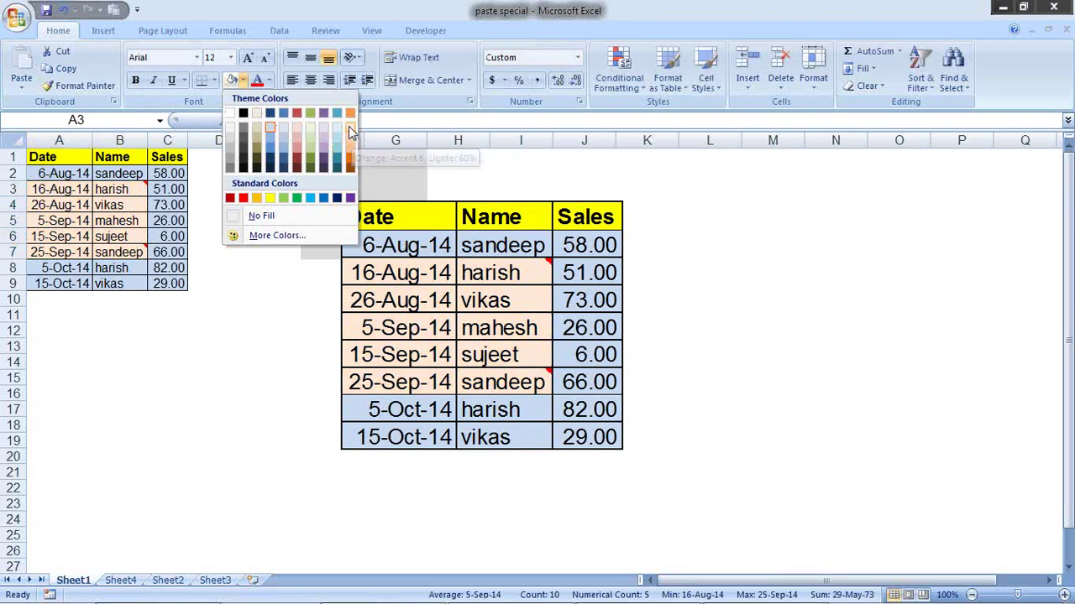
pyautogui.click(296, 155)
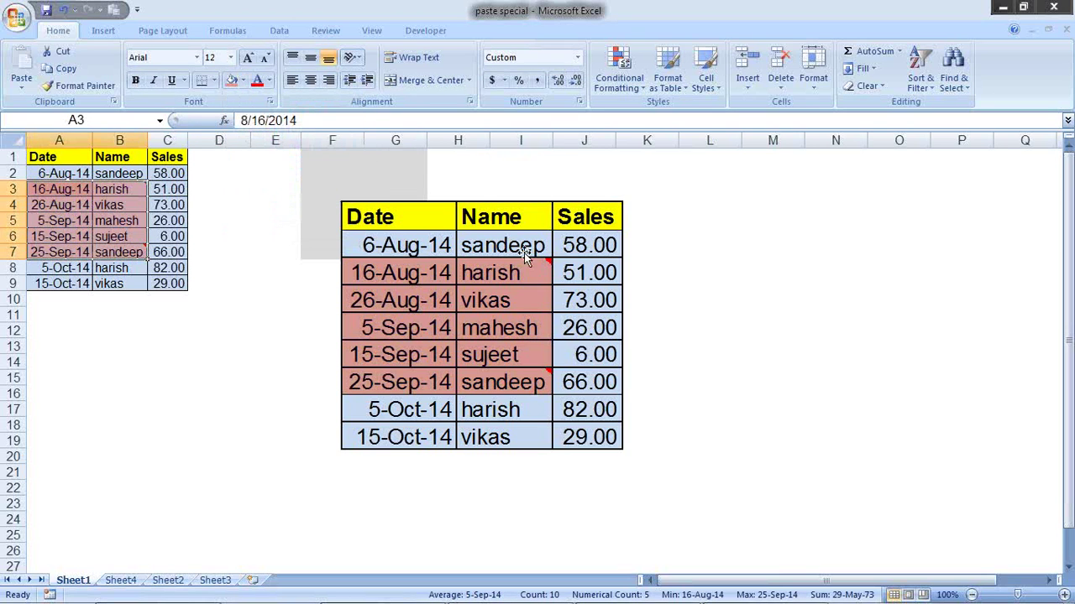
# Step: Move the linked picture to the top rows and resize it to about F1:I13
pyautogui.click(521, 225)
pyautogui.moveTo(519, 241); pyautogui.dragTo(482, 191)
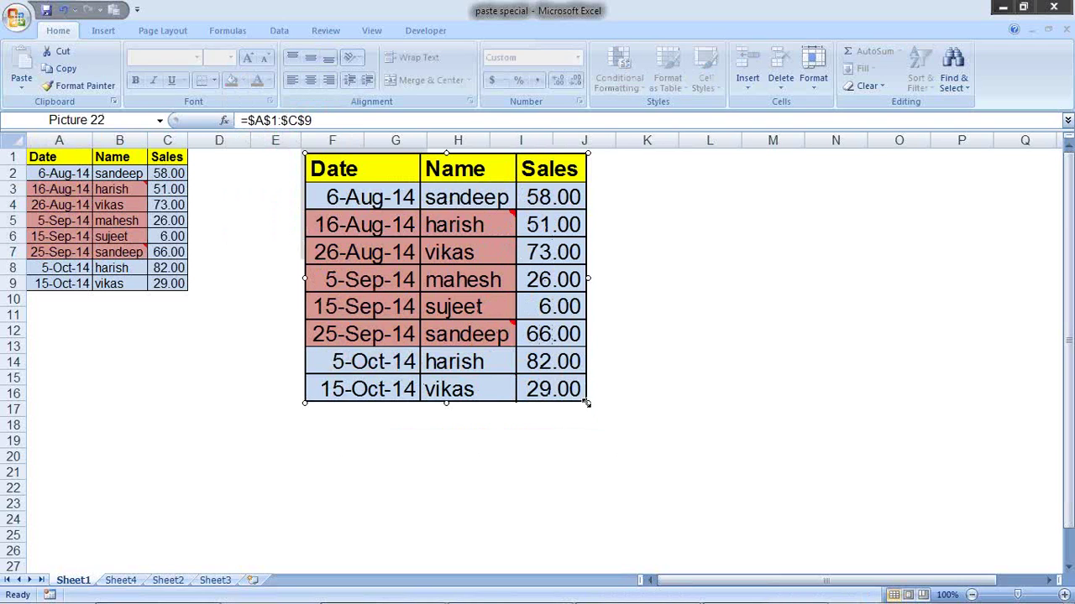
pyautogui.moveTo(594, 414); pyautogui.dragTo(608, 437)
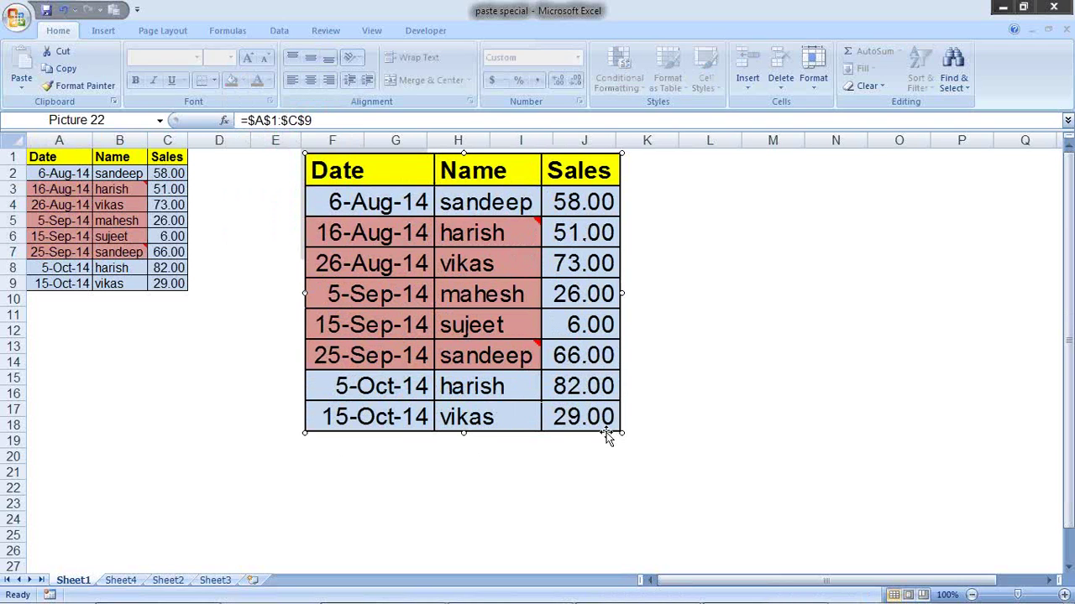
pyautogui.moveTo(622, 433); pyautogui.dragTo(529, 351)
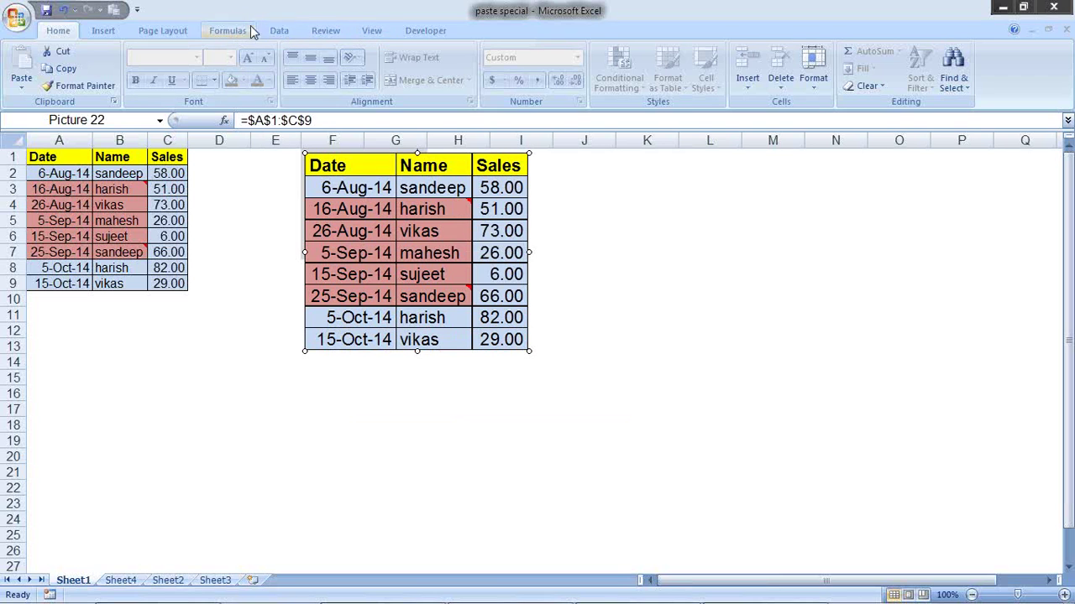
pyautogui.click(382, 32)
# Step: Turn the worksheet gridlines back on and delete the linked table picture over F1:I9
pyautogui.click(235, 68)
pyautogui.click(608, 257)
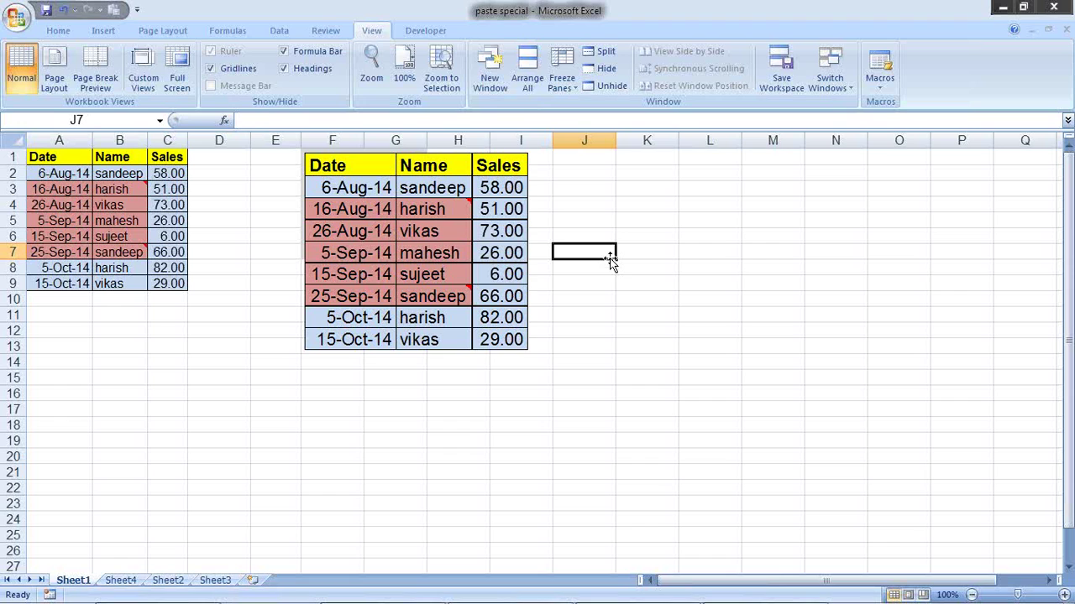
pyautogui.click(426, 231)
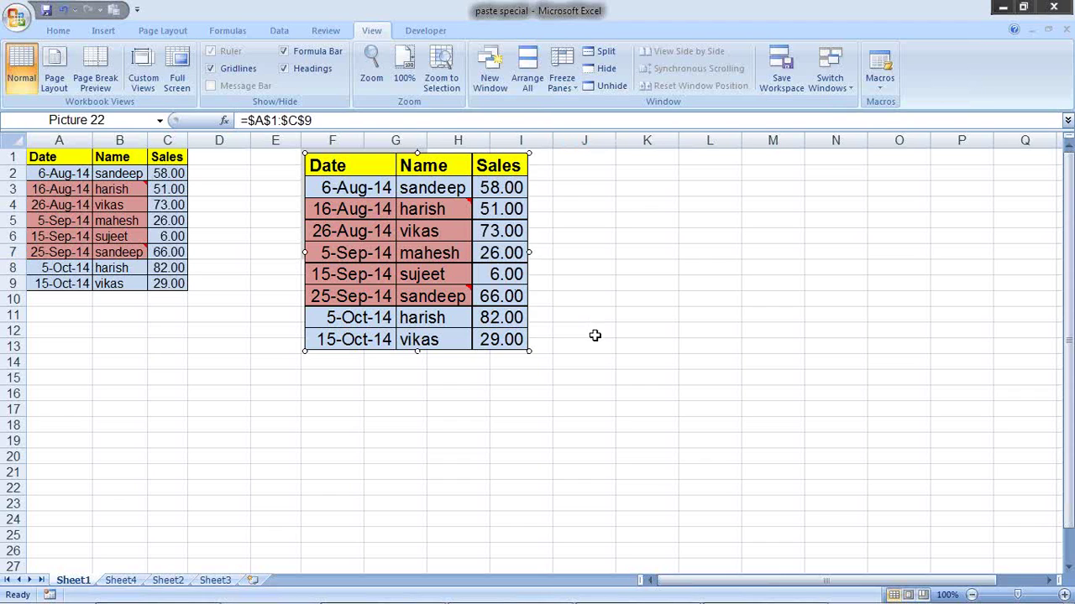
pyautogui.press('Delete')
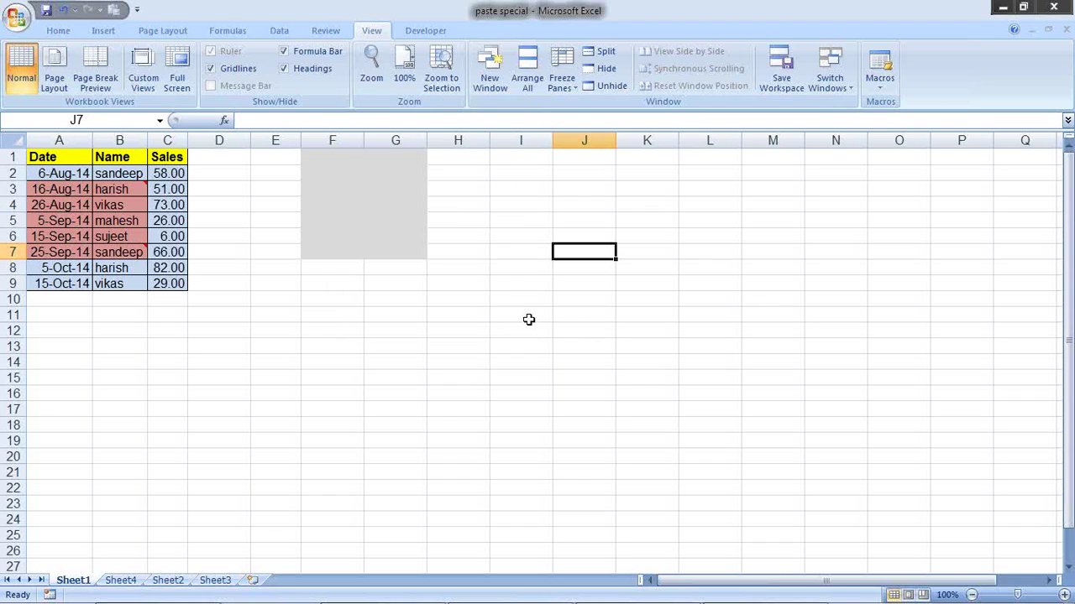
# Step: From the Home tab, fill the empty cell H6 down through H9
pyautogui.click(497, 311)
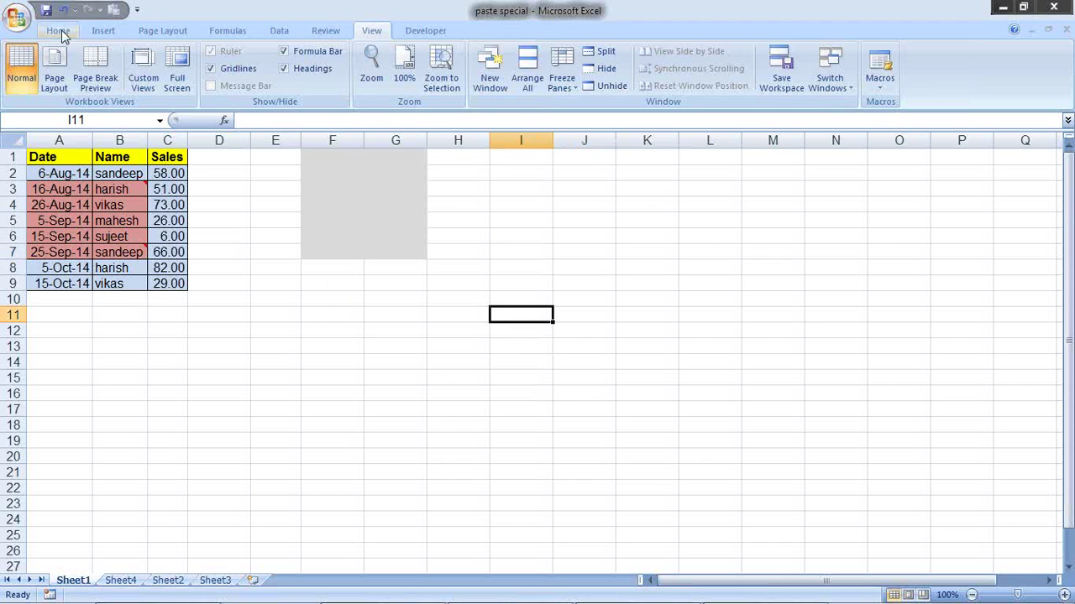
pyautogui.click(59, 31)
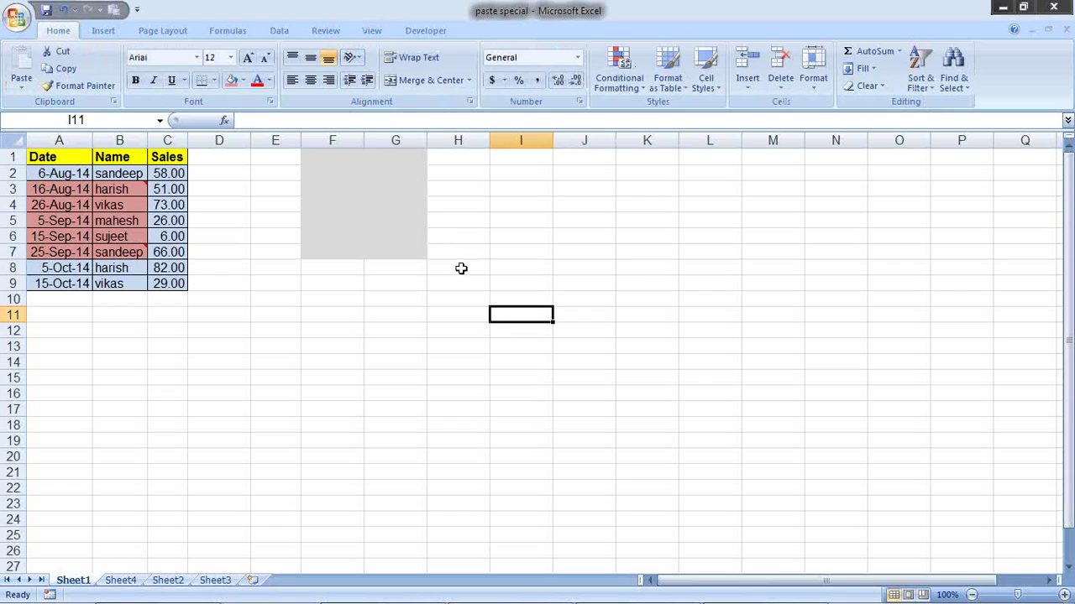
pyautogui.click(482, 238)
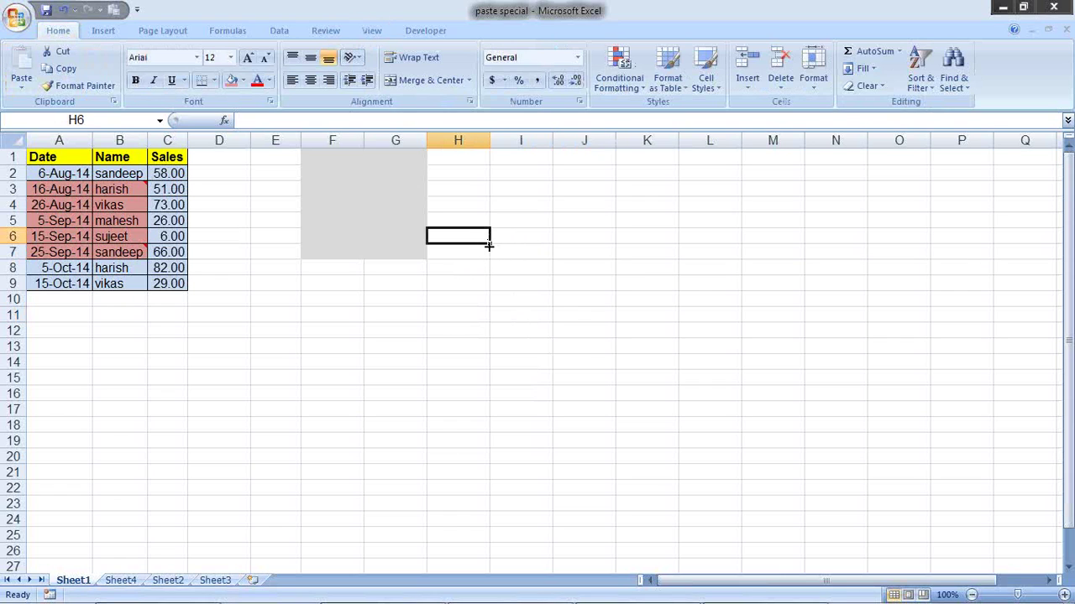
pyautogui.moveTo(489, 246); pyautogui.dragTo(489, 285)
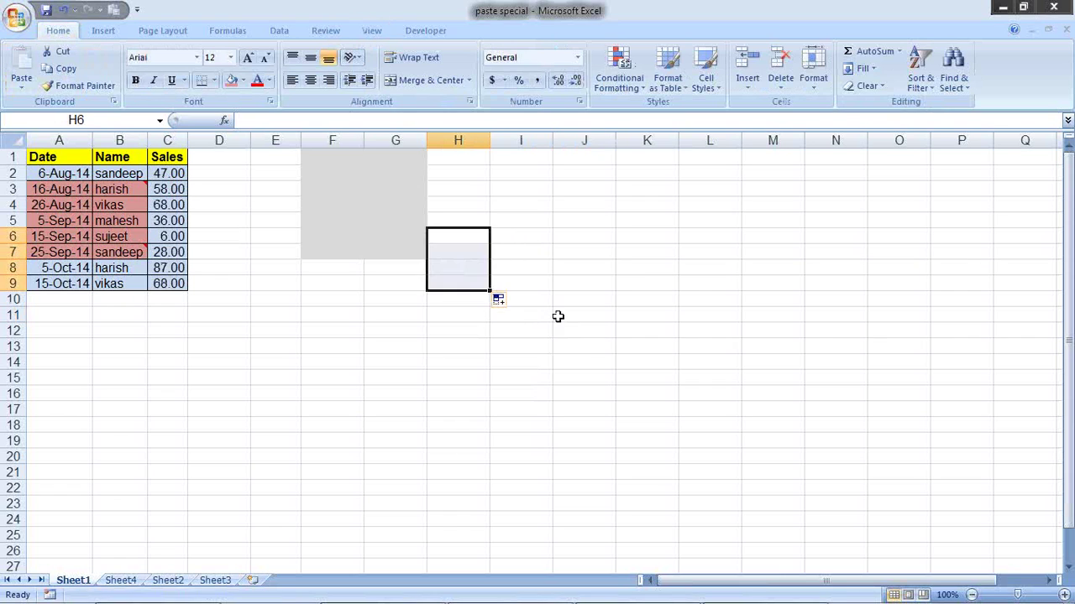
pyautogui.click(533, 268)
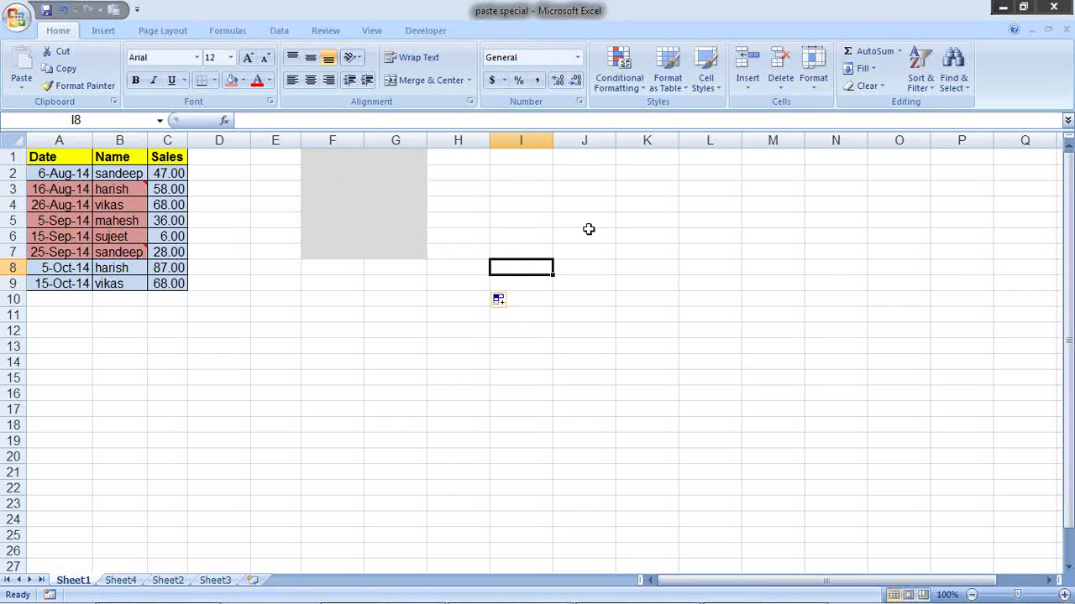
pyautogui.click(999, 8)
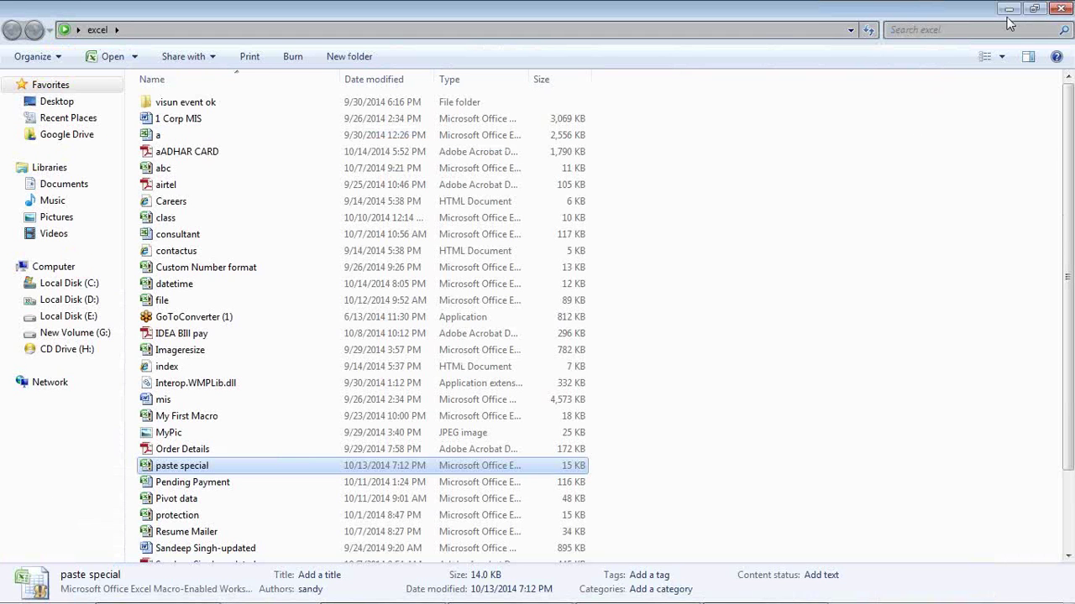
pyautogui.click(1009, 8)
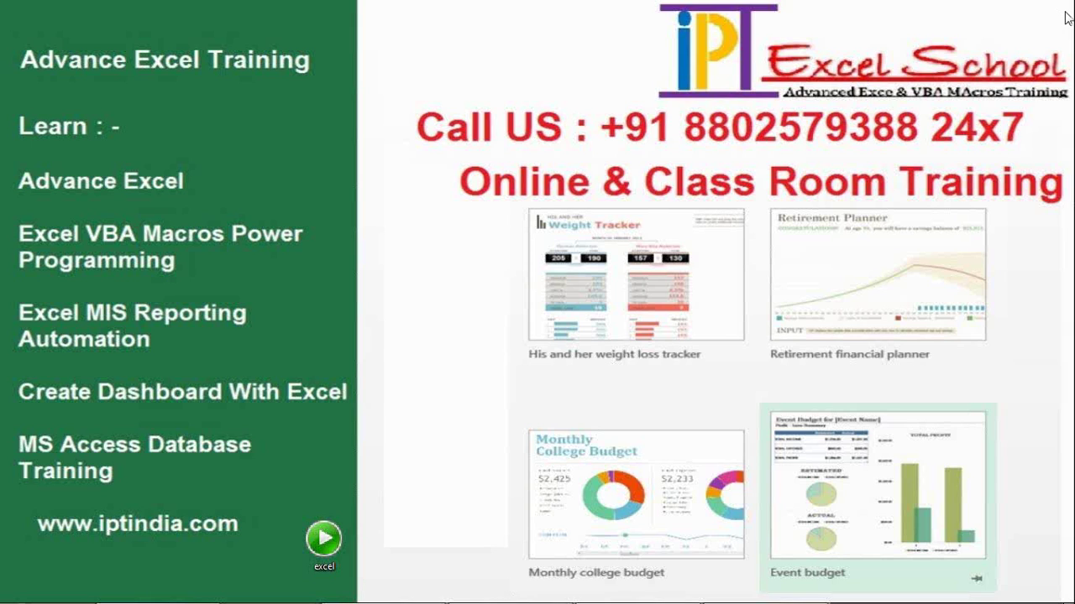
pyautogui.moveTo(747, 600)
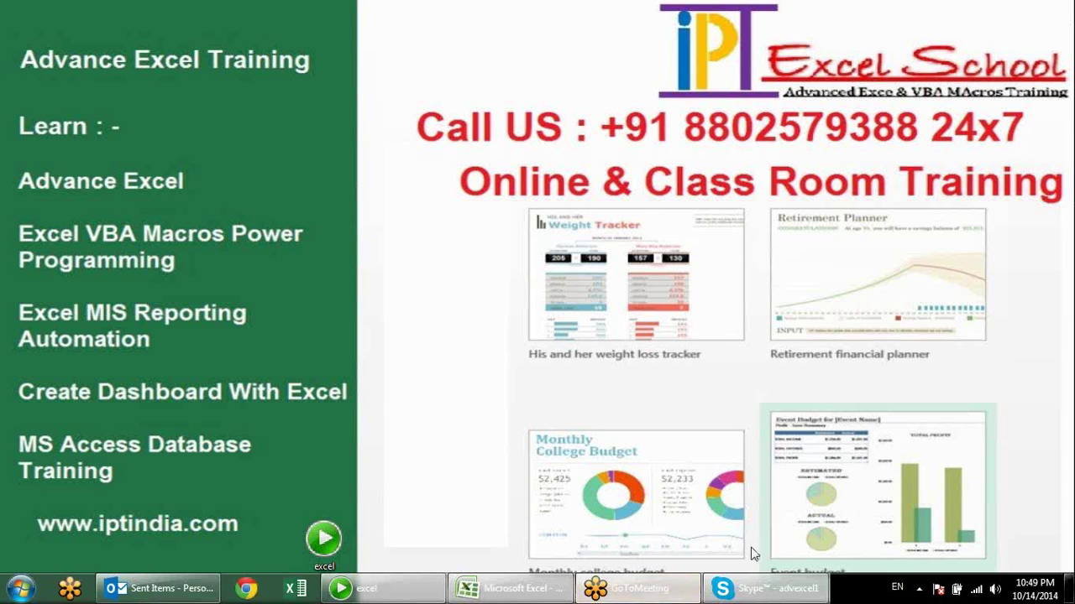
pyautogui.click(512, 589)
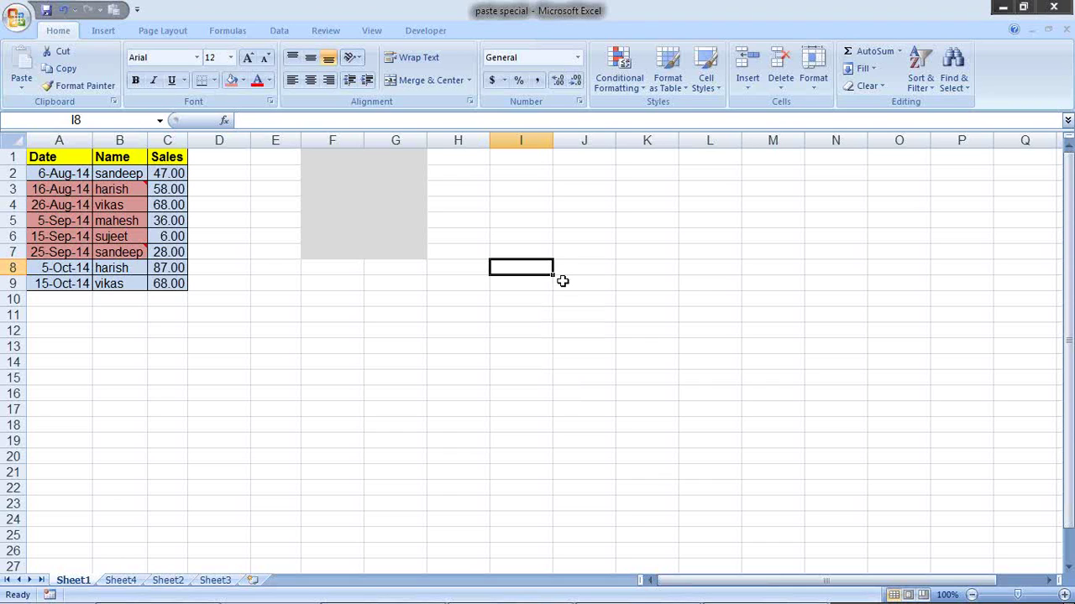
# Step: Fill I8 down to I10 and review the Auto Fill Options choices
pyautogui.moveTo(554, 275); pyautogui.dragTo(559, 314)
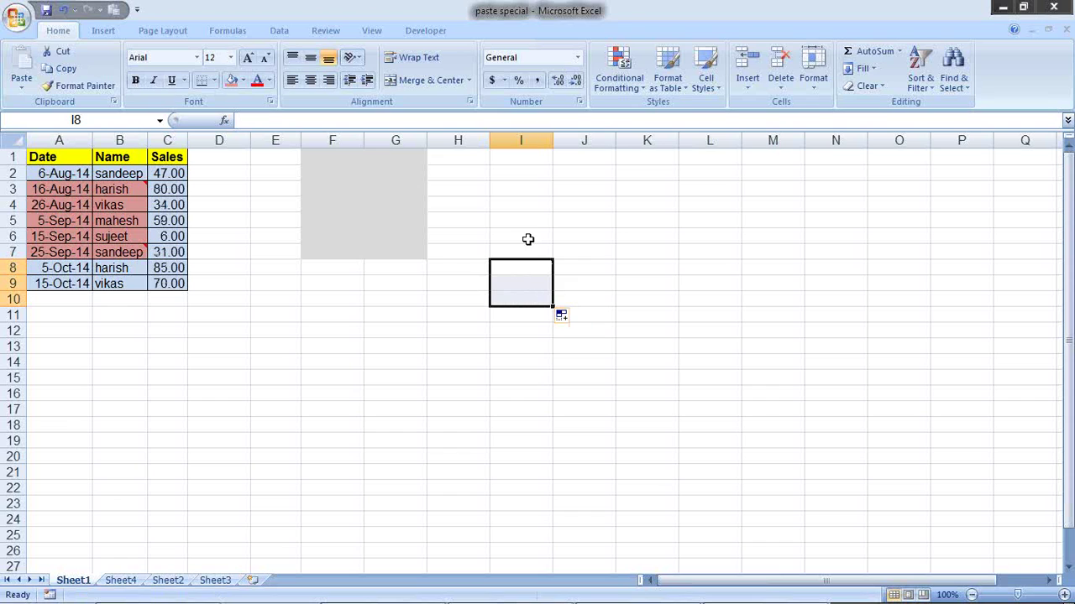
pyautogui.click(573, 317)
pyautogui.click(590, 298)
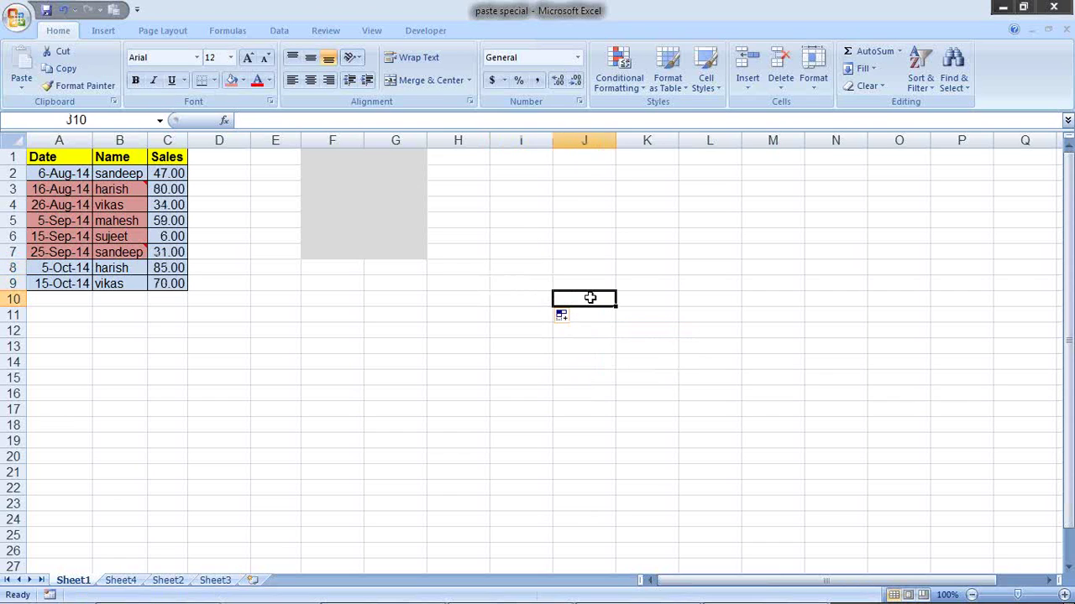
pyautogui.click(527, 240)
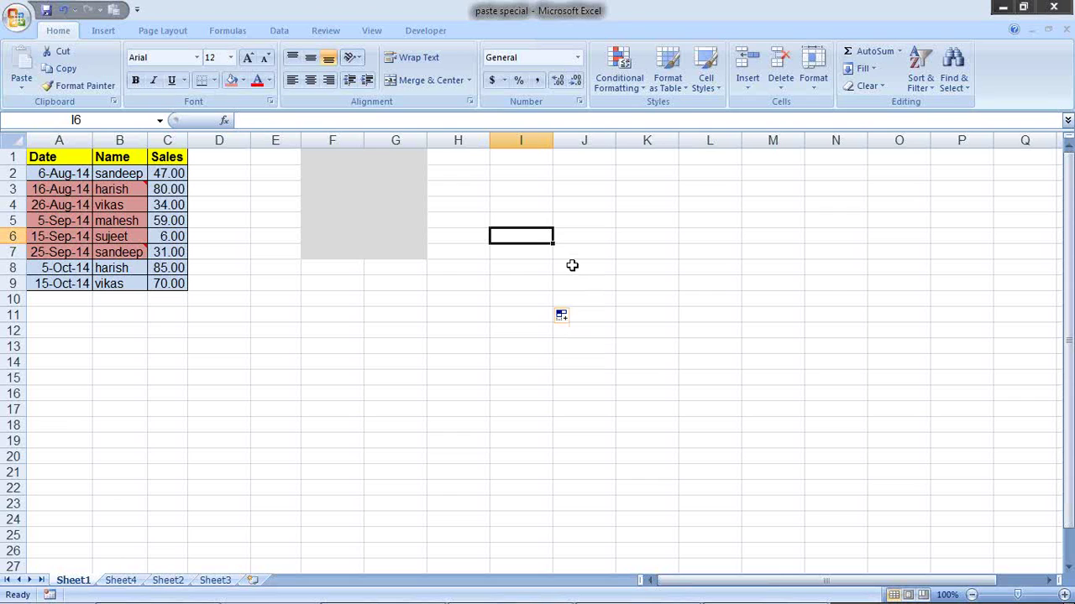
# Step: Dismiss the Home Fill menu, then fill I6 down through I11
pyautogui.click(872, 69)
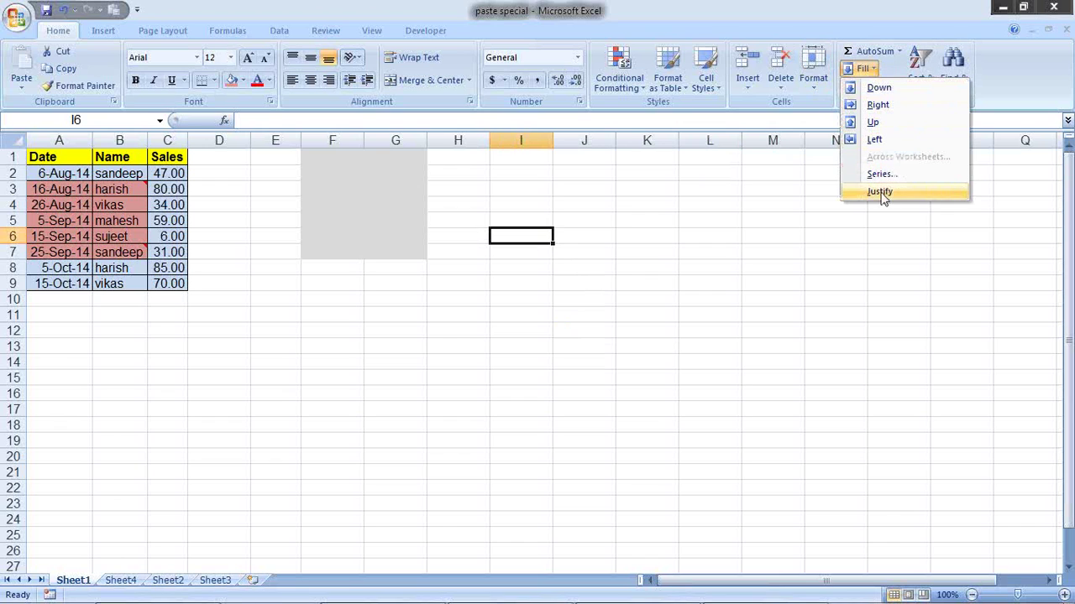
pyautogui.press('Escape')
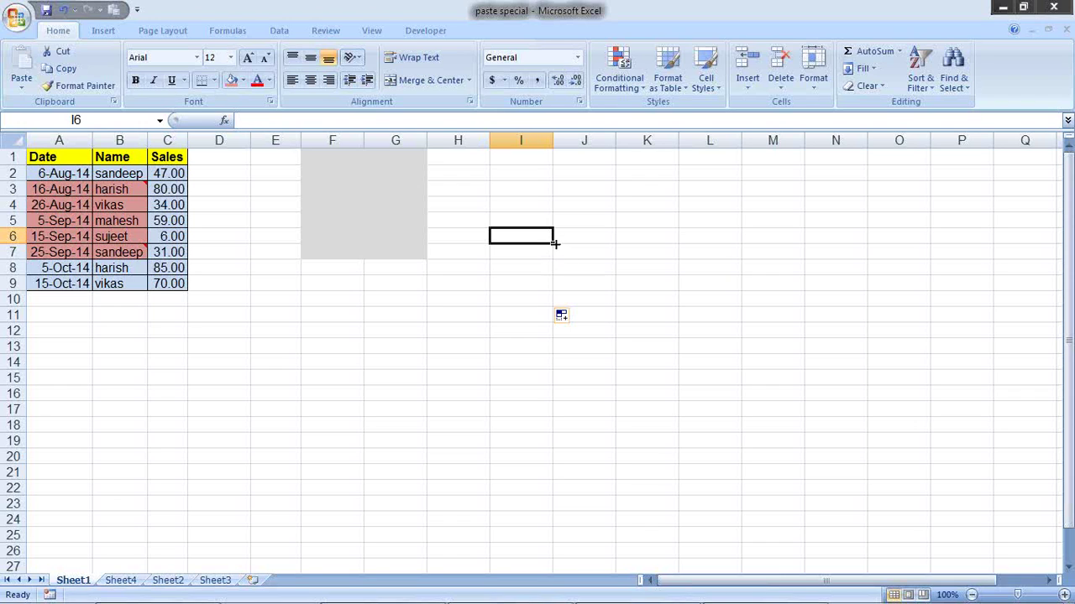
pyautogui.moveTo(554, 243); pyautogui.dragTo(611, 311)
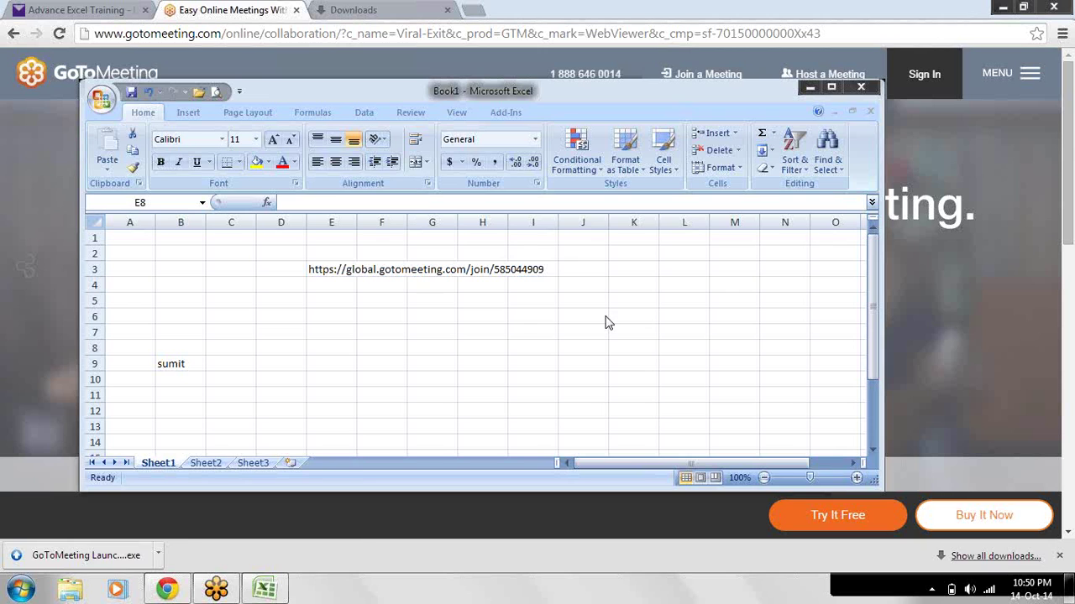
# Step: Bring the Book1 workbook forward, select F8, and show its Office Button menu
pyautogui.moveTo(284, 589)
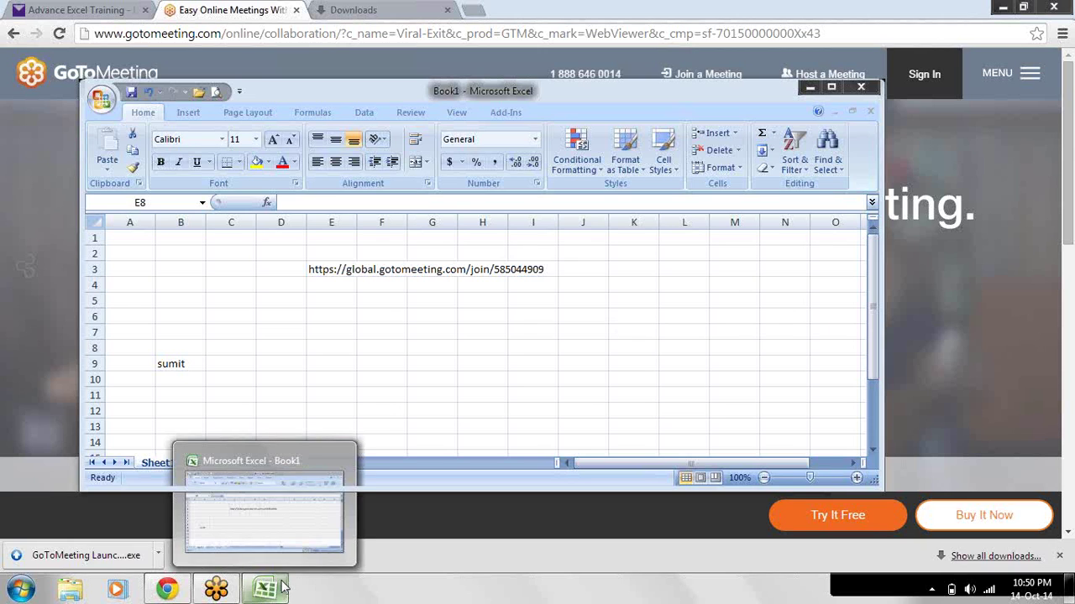
pyautogui.click(382, 348)
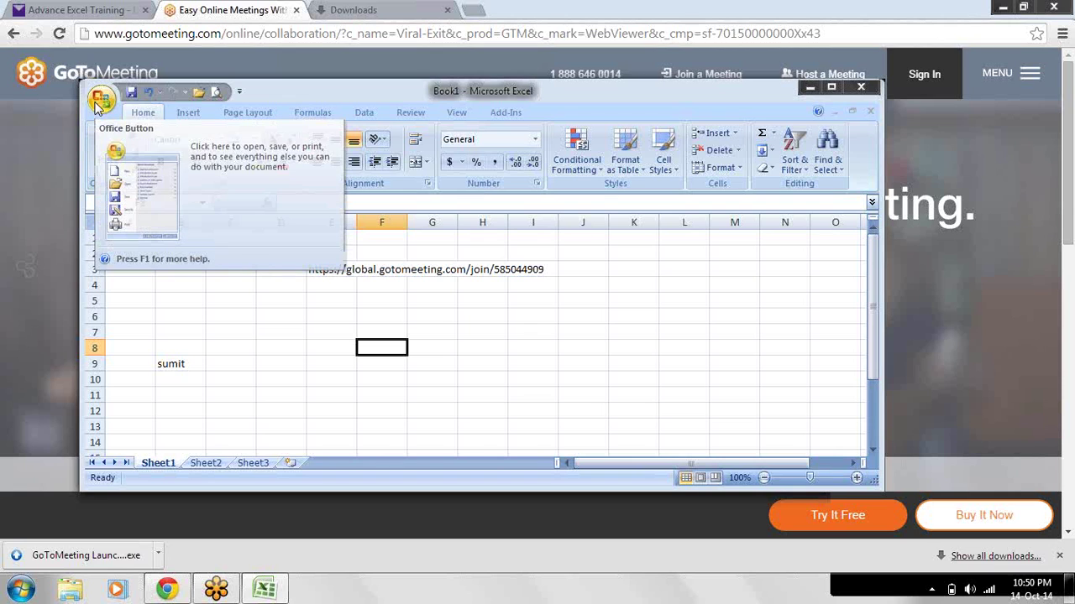
pyautogui.click(99, 100)
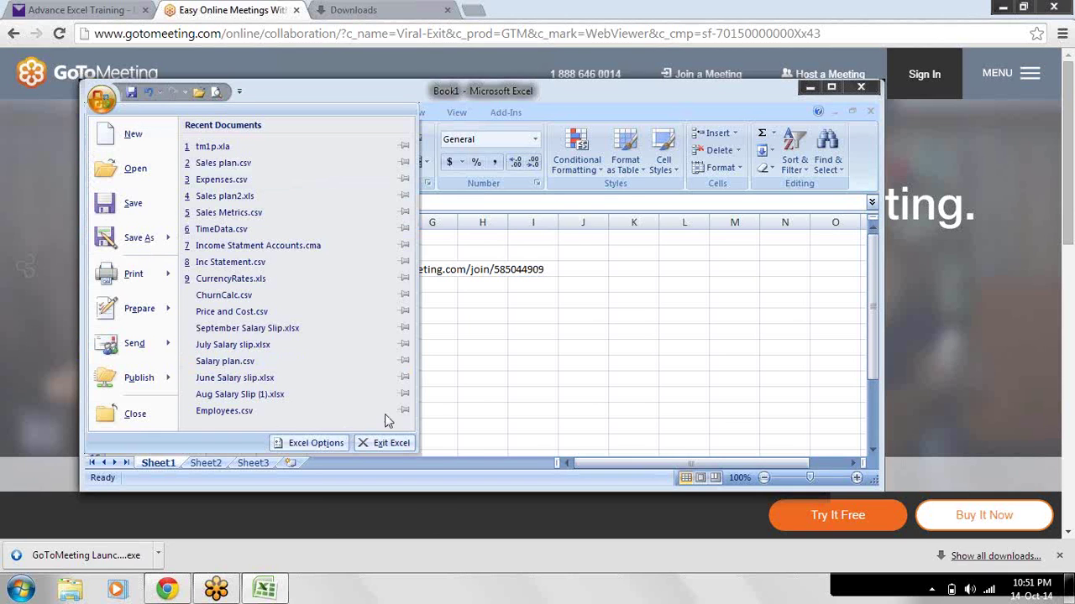
pyautogui.click(472, 387)
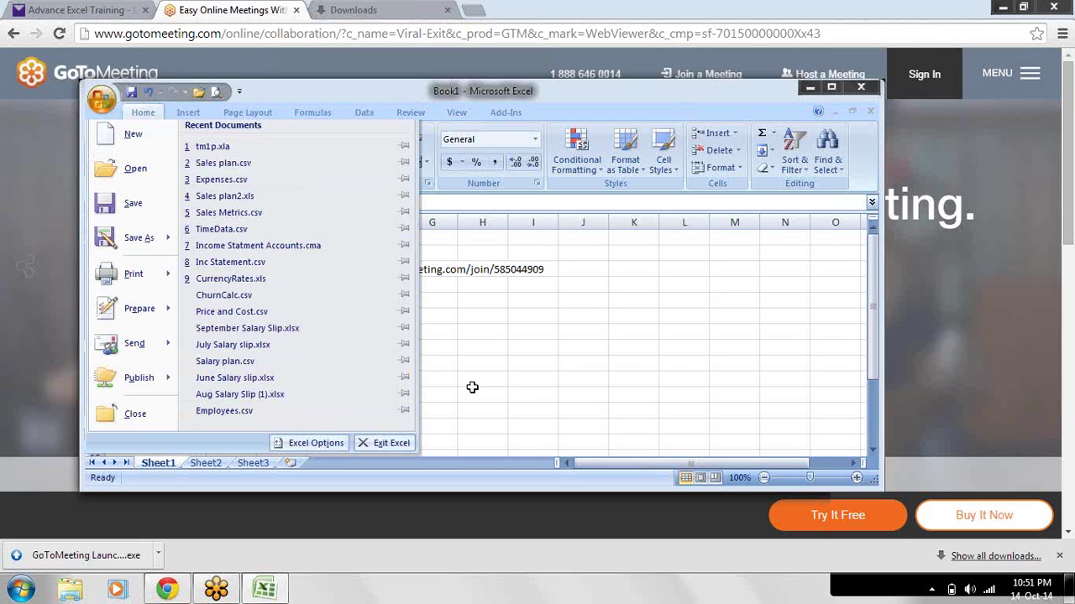
pyautogui.click(585, 329)
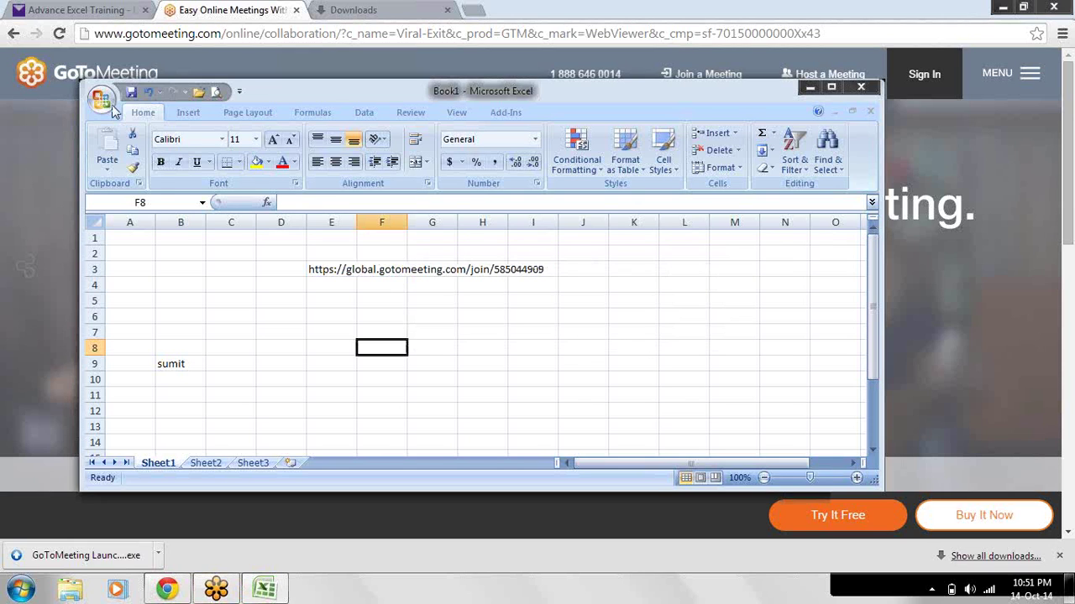
pyautogui.click(111, 107)
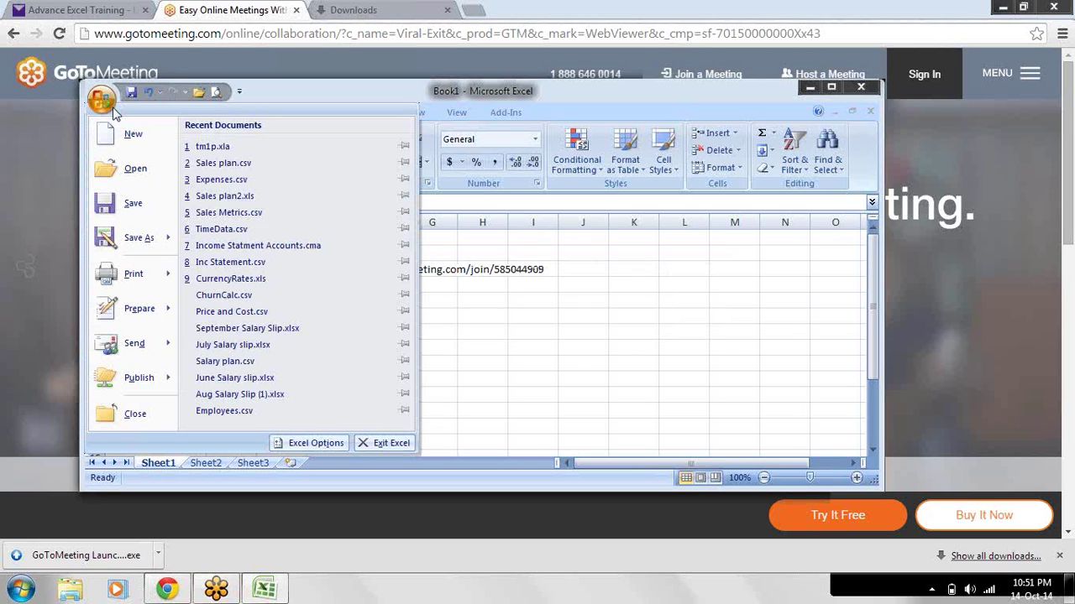
# Step: In Excel Options > Advanced, turn on 'Enable fill handle and cell drag-and-drop' and confirm
pyautogui.click(301, 446)
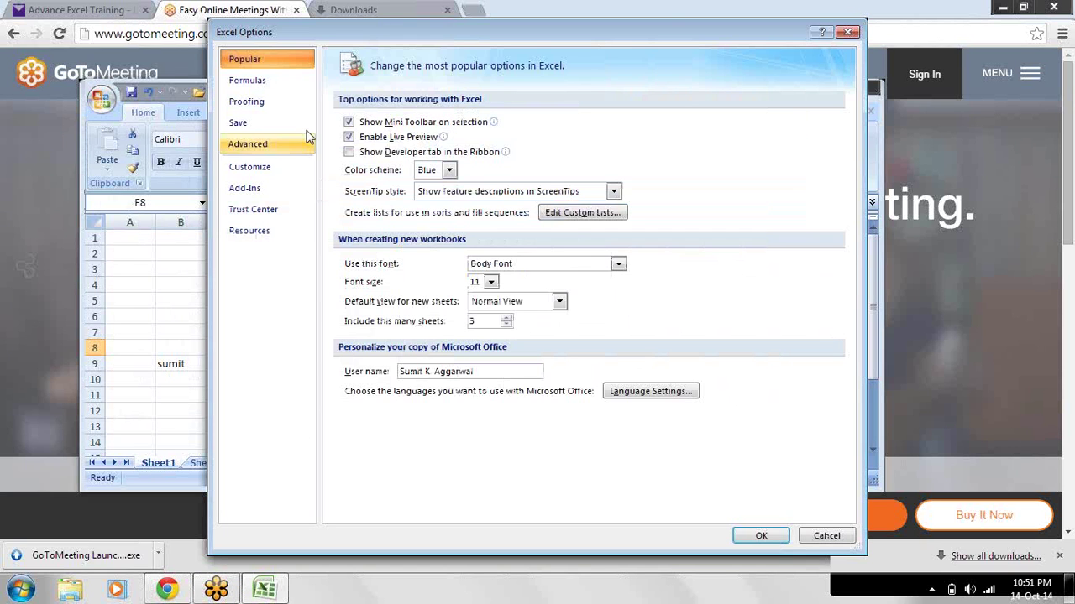
pyautogui.click(258, 147)
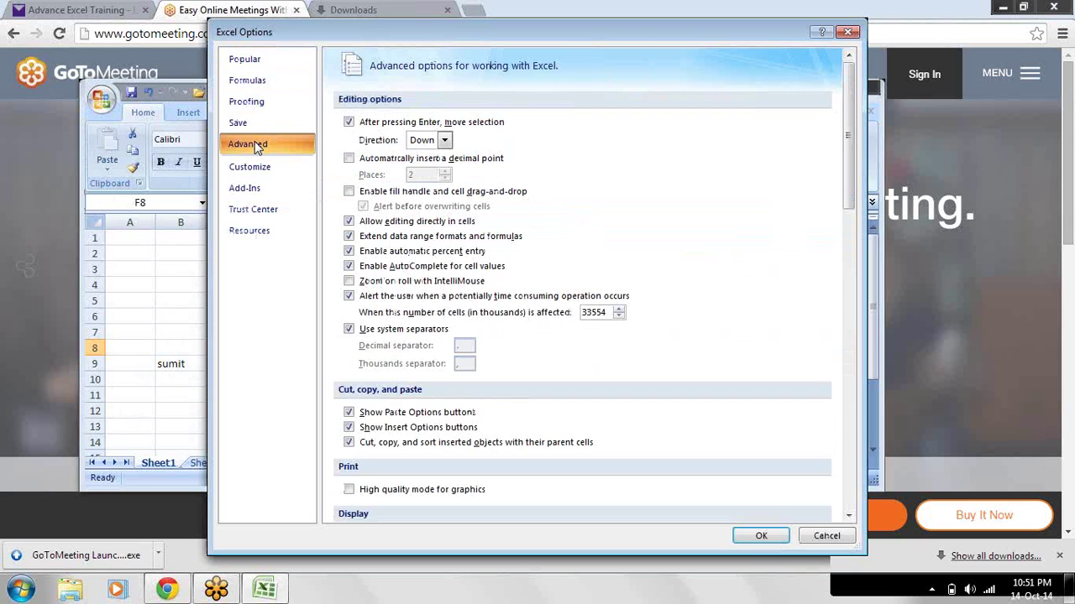
pyautogui.click(356, 192)
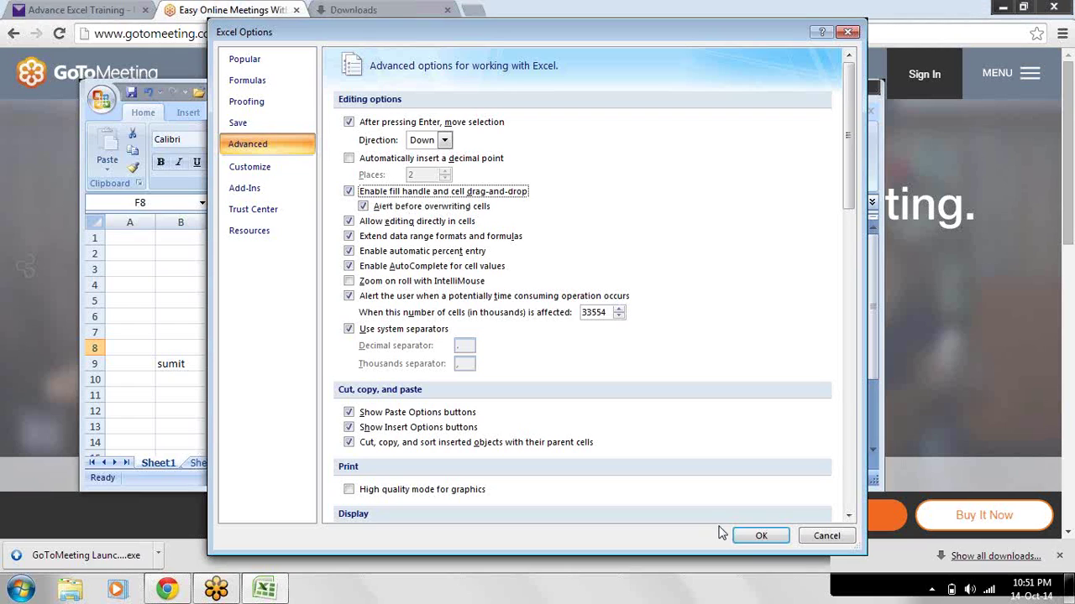
pyautogui.click(764, 536)
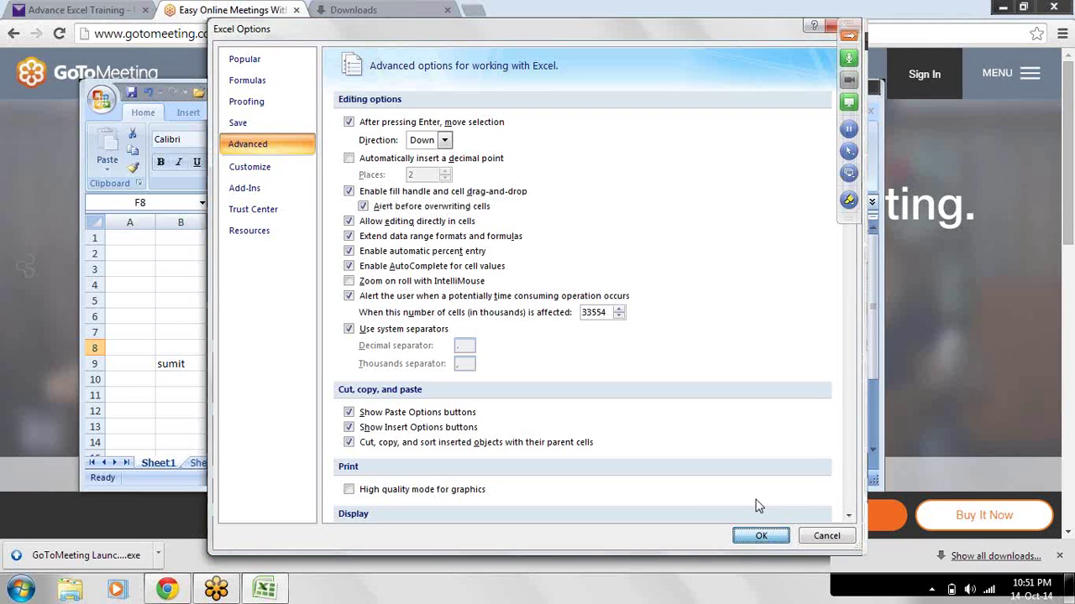